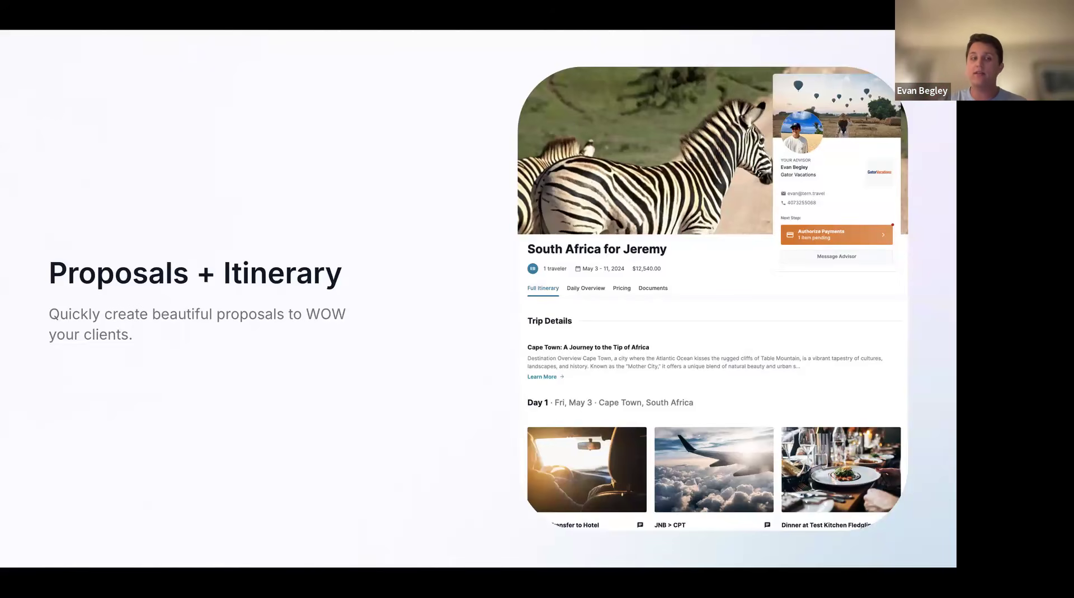
pyautogui.press('Right')
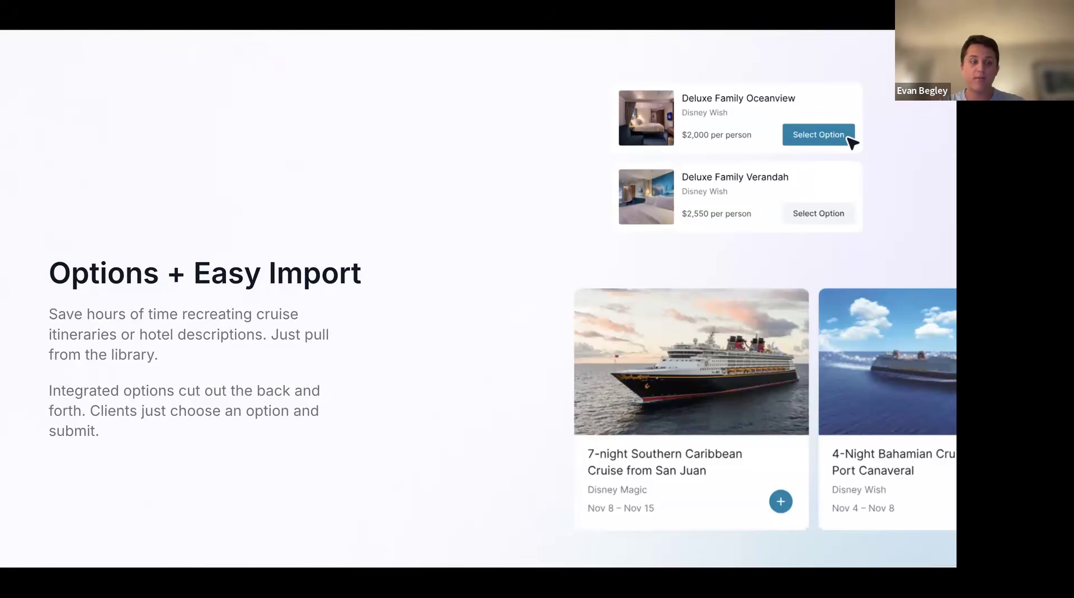
pyautogui.press('Right')
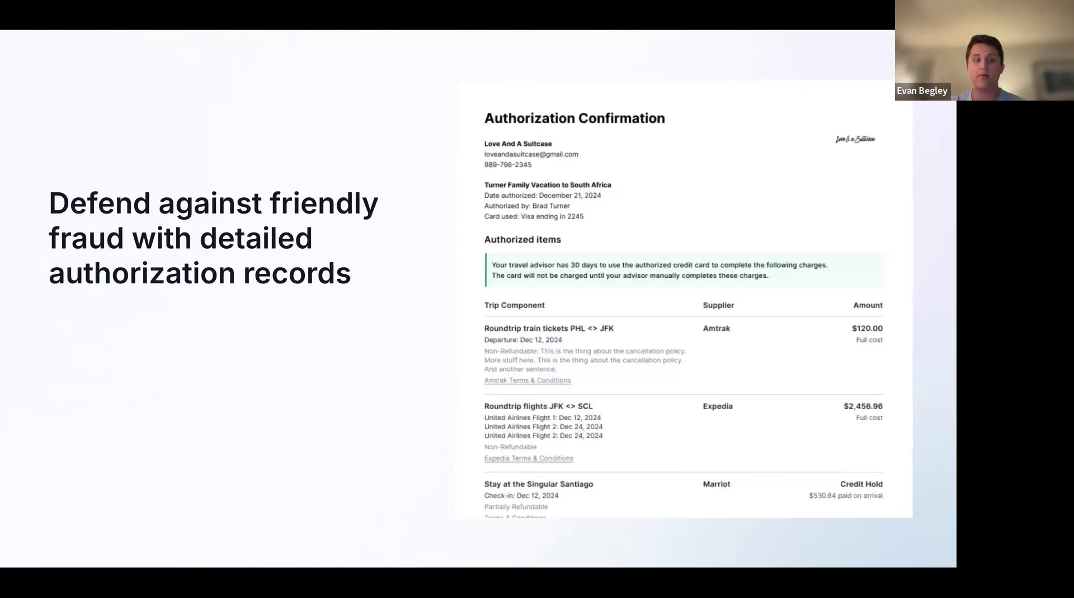
pyautogui.press('Right')
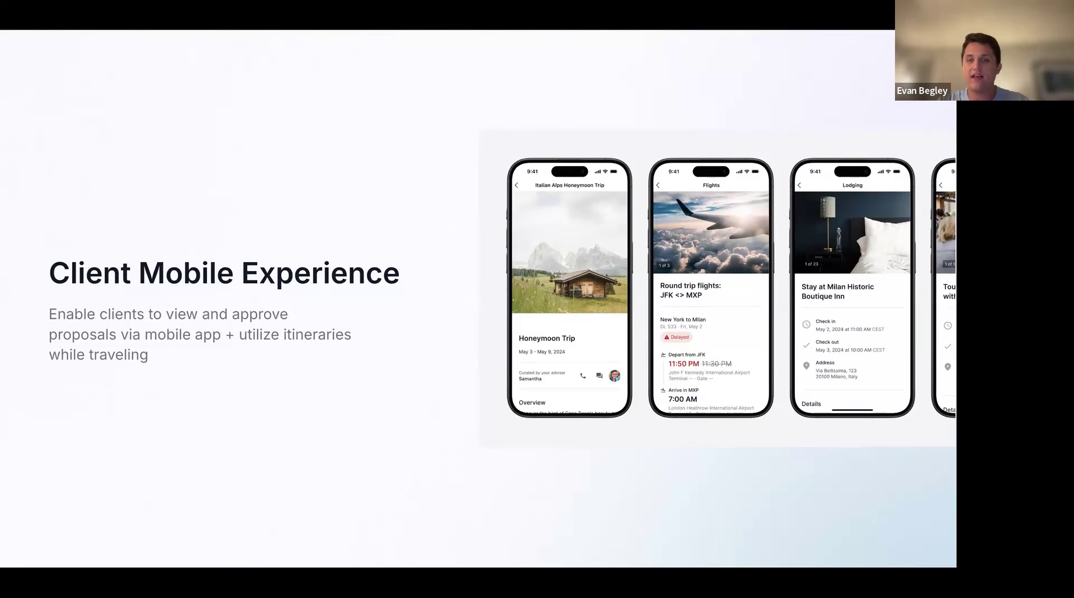
pyautogui.press('Right')
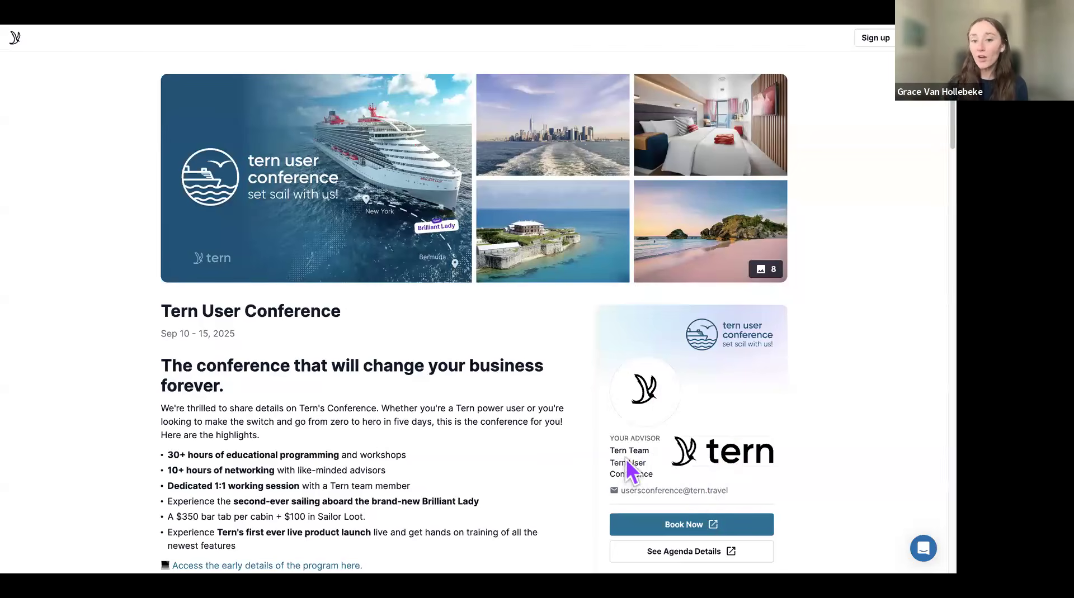
pyautogui.middleClick(886, 308)
pyautogui.click(894, 305)
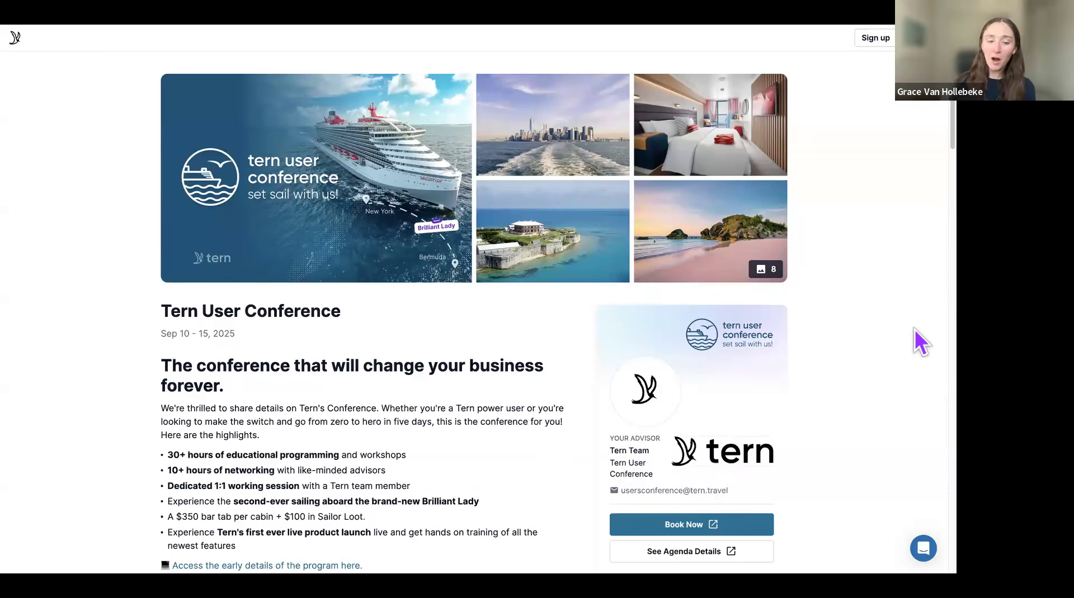
# Look through the Tern User Conference page, covering the highlights, the Why Attend section and the day-by-day itinerary summary
pyautogui.scroll(-3, 596, 367)
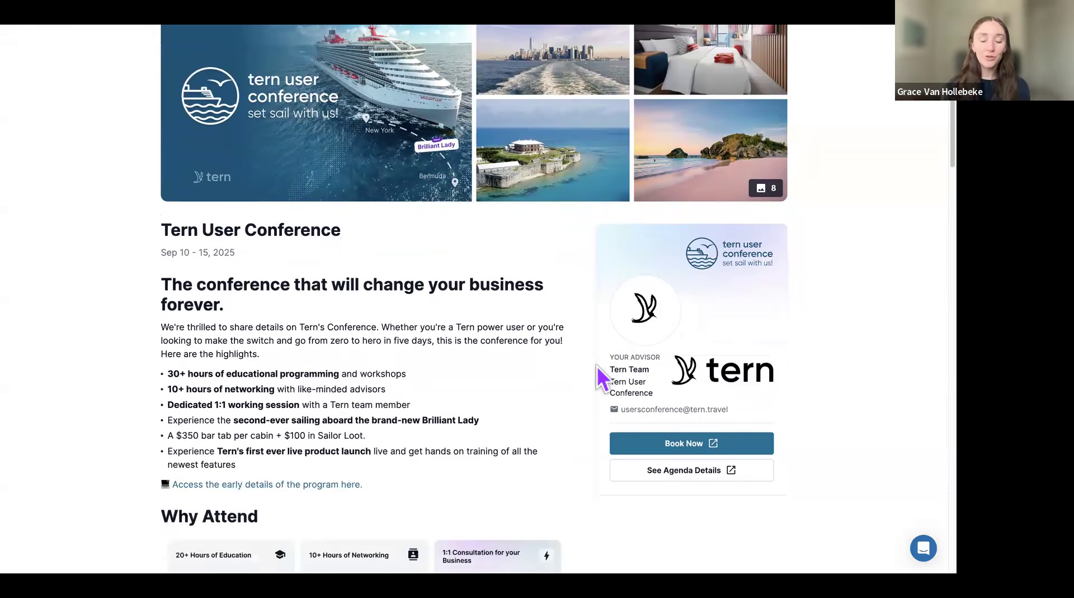
pyautogui.scroll(-2, 598, 368)
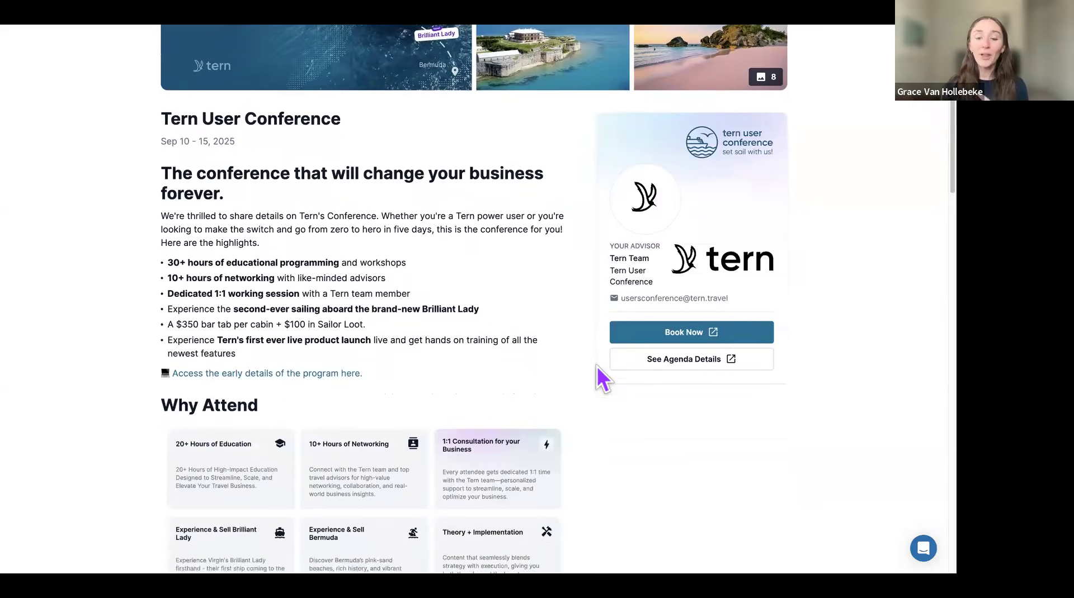
pyautogui.scroll(-1, 596, 367)
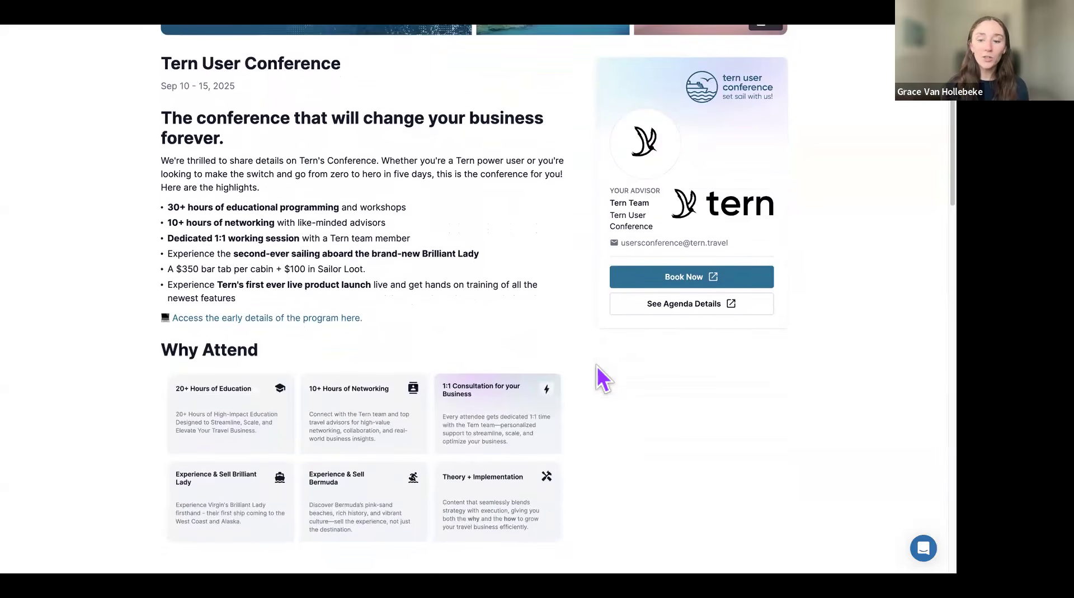
pyautogui.scroll(-1, 565, 378)
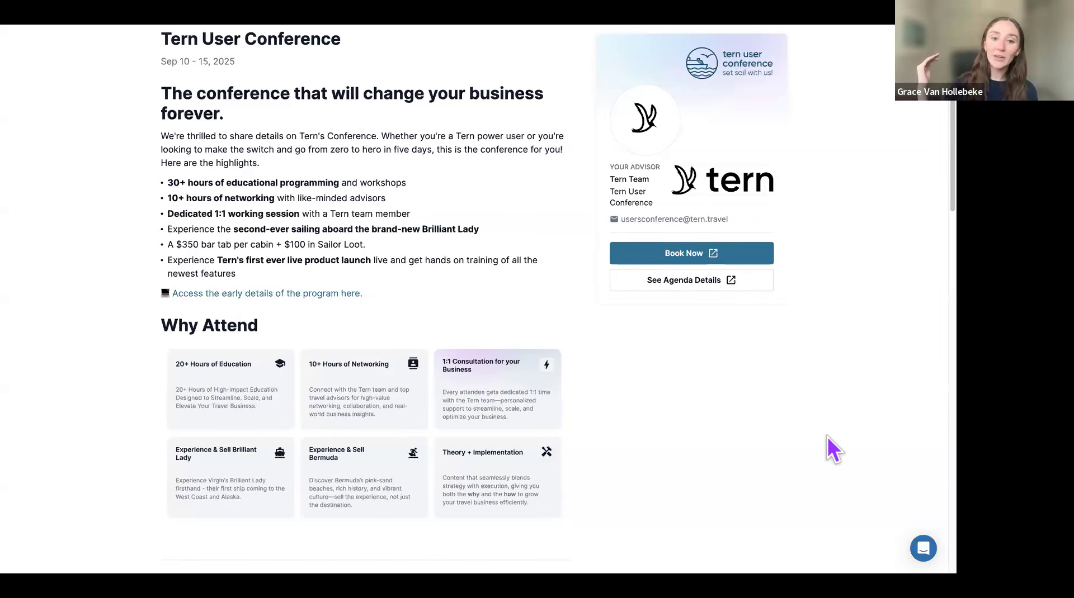
pyautogui.scroll(-3, 669, 401)
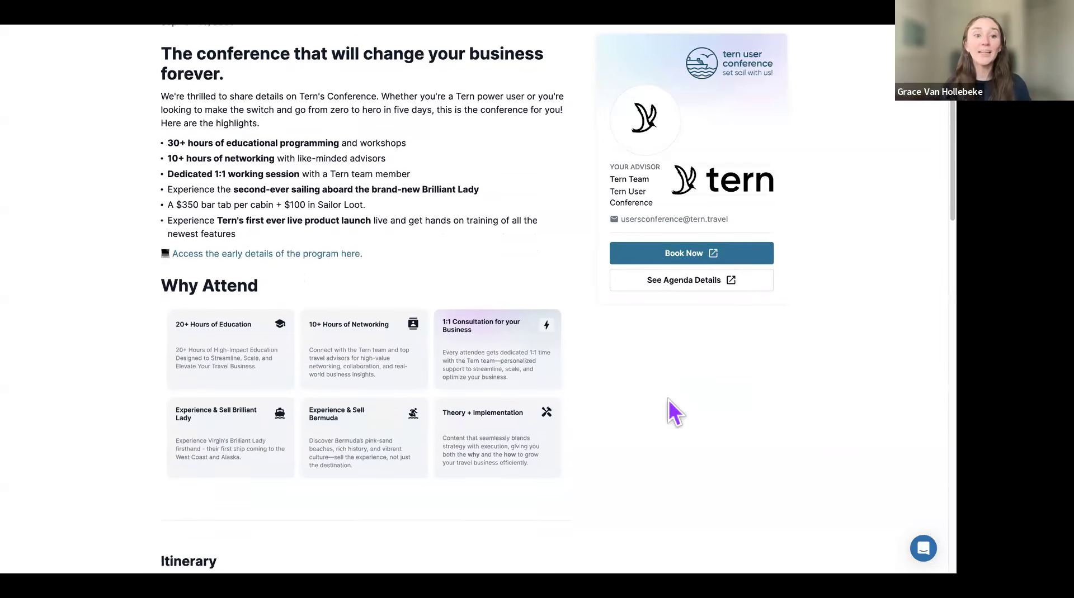
pyautogui.scroll(1, 669, 400)
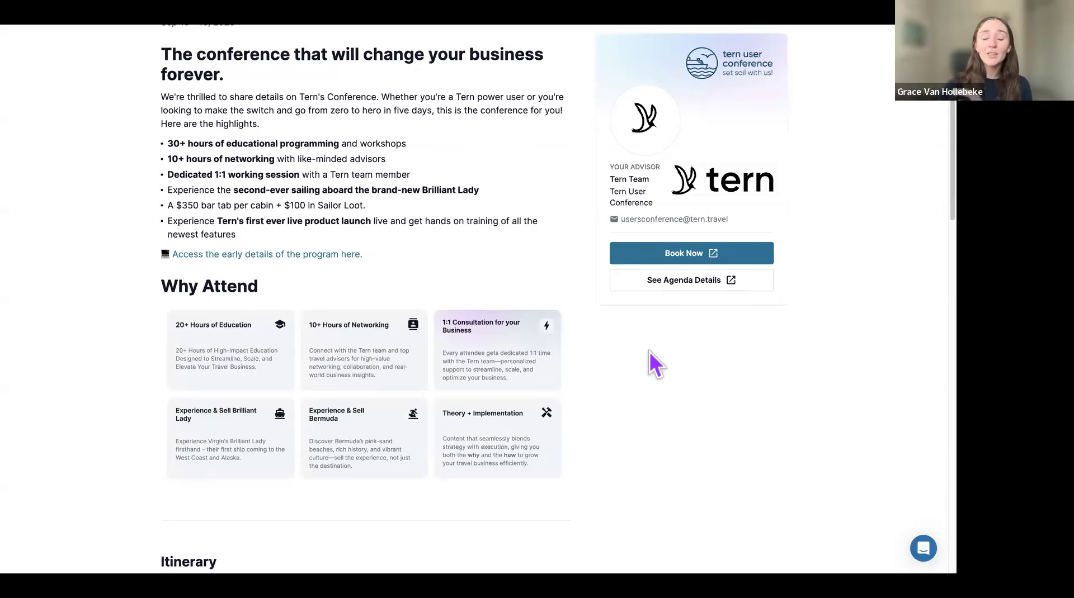
pyautogui.scroll(2, 649, 351)
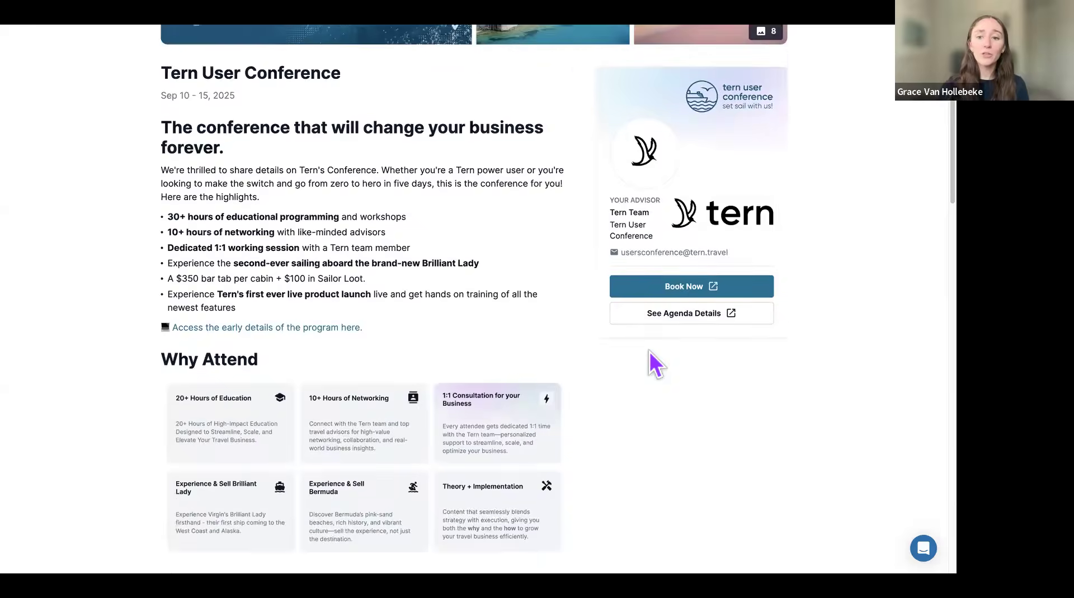
pyautogui.scroll(-1, 650, 351)
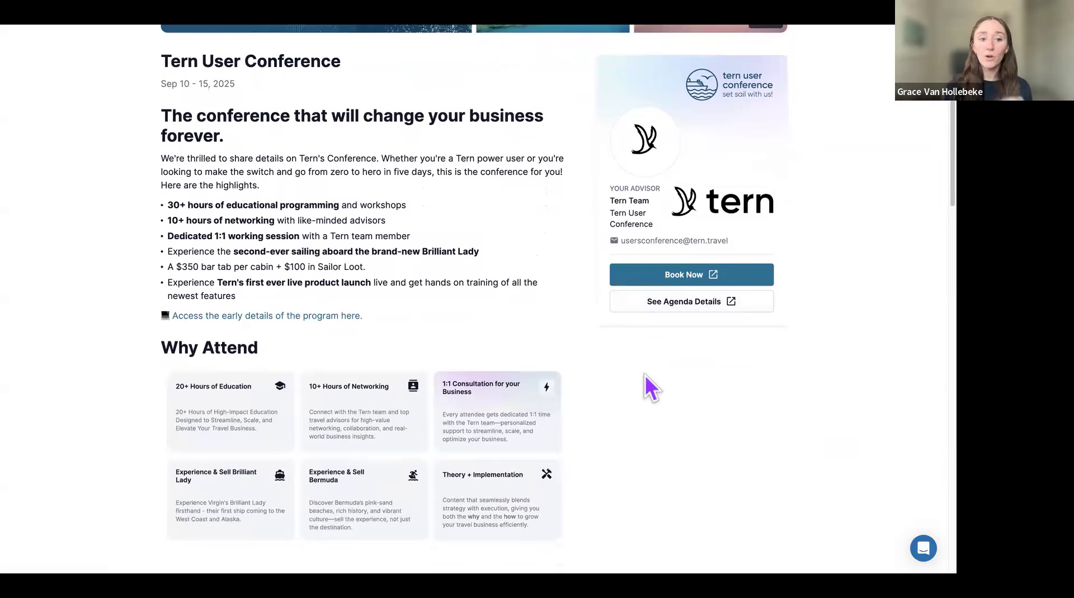
pyautogui.scroll(-5, 650, 374)
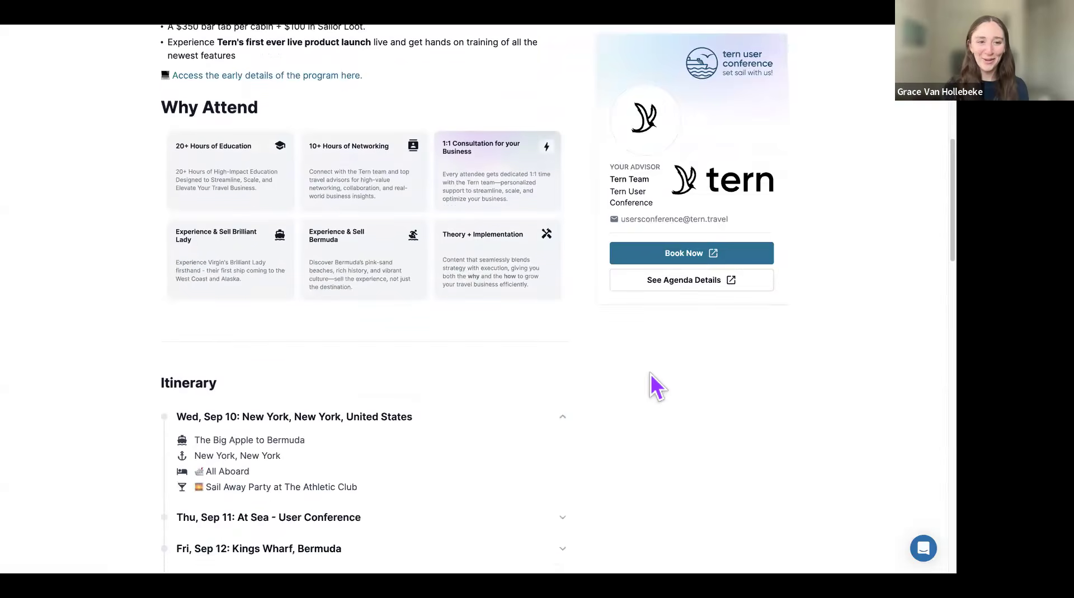
pyautogui.scroll(-5, 650, 374)
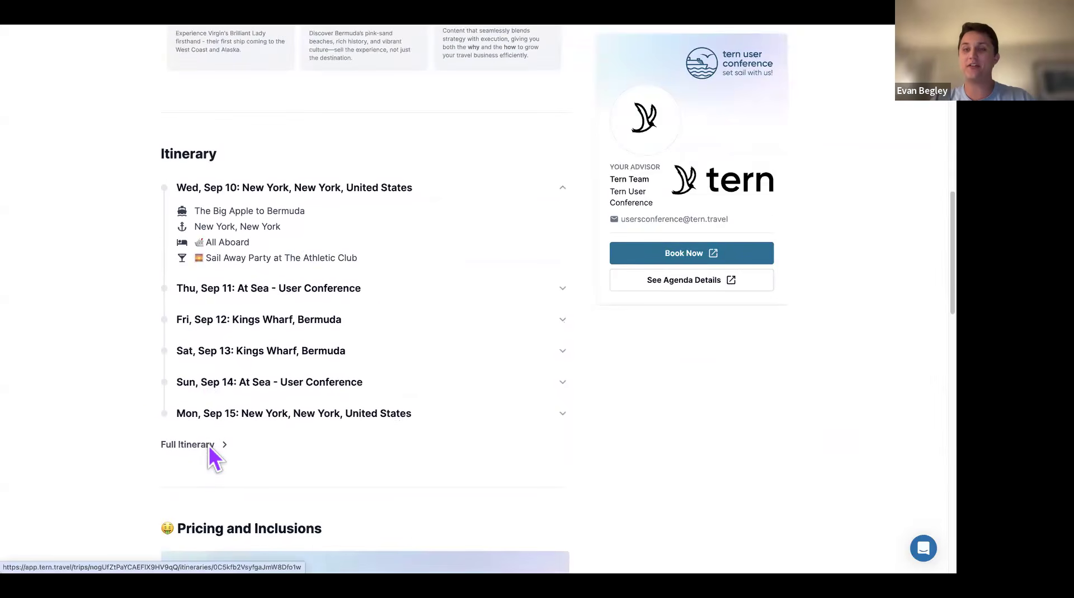
pyautogui.scroll(10, 211, 451)
pyautogui.scroll(-10, 209, 449)
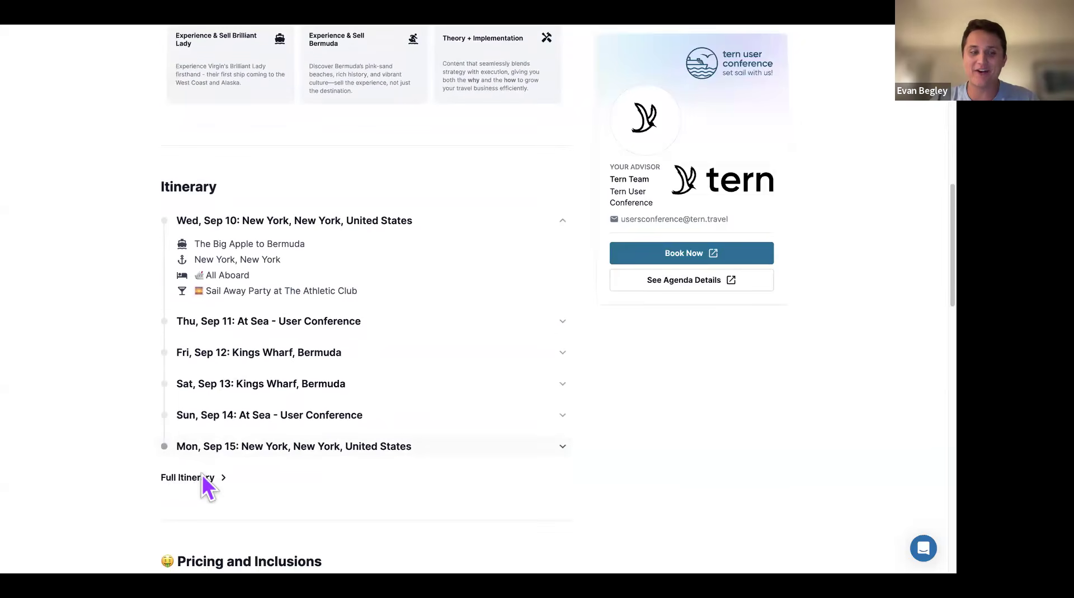
# Open the conference's full itinerary and examine the cruise, lodging and event entries for each day
pyautogui.click(203, 479)
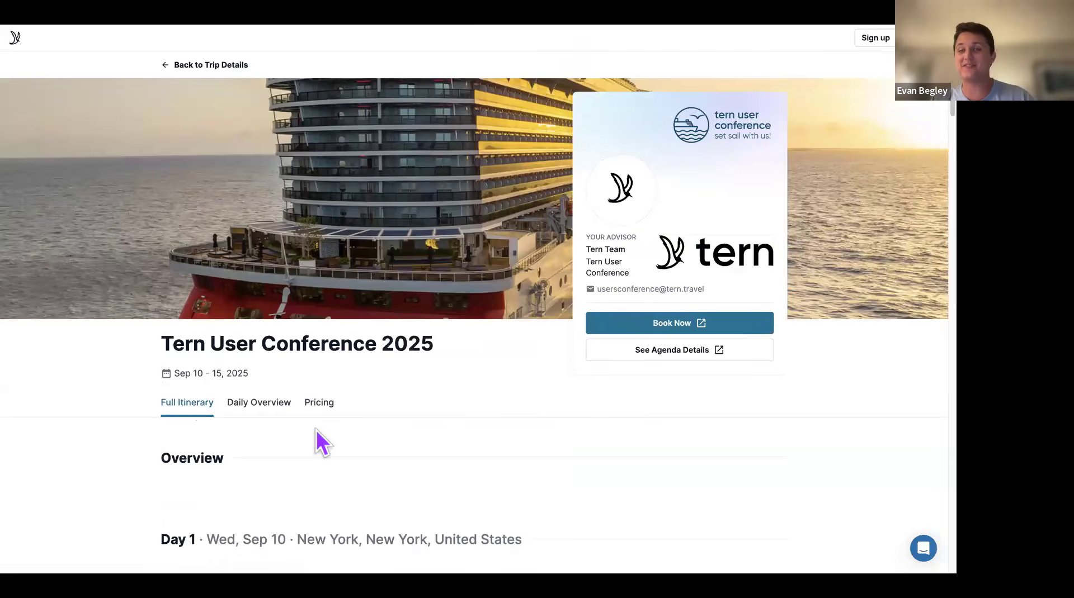
pyautogui.scroll(-3, 317, 431)
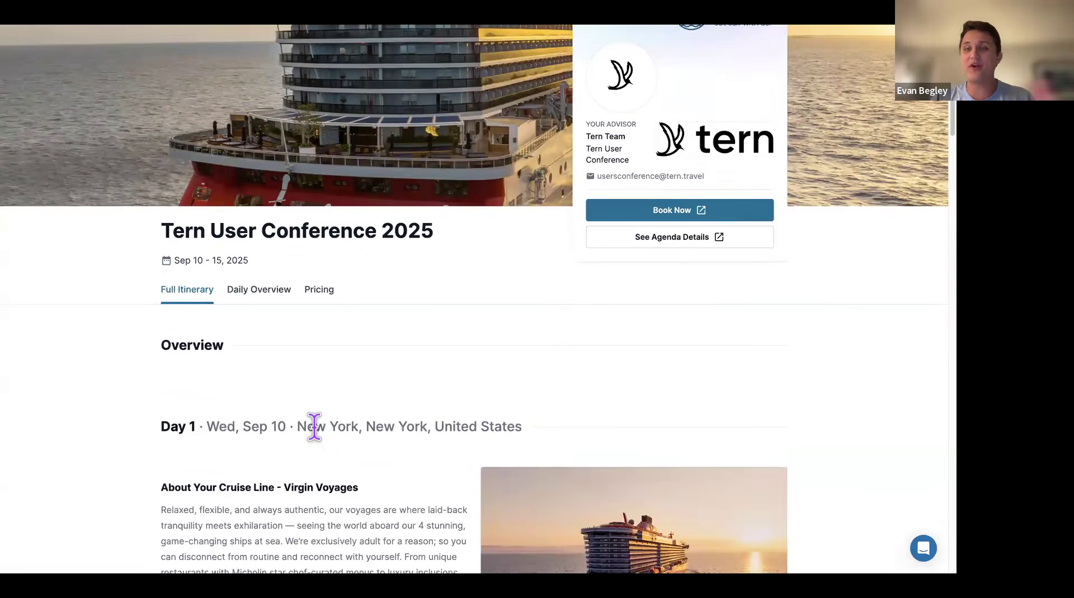
pyautogui.scroll(-4, 320, 440)
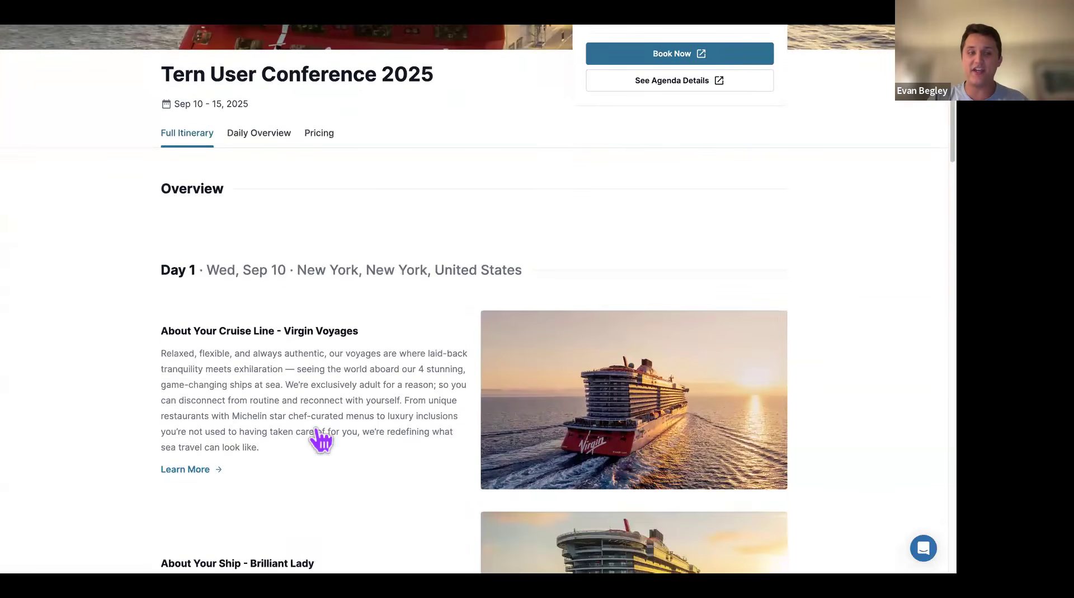
pyautogui.scroll(-1, 321, 440)
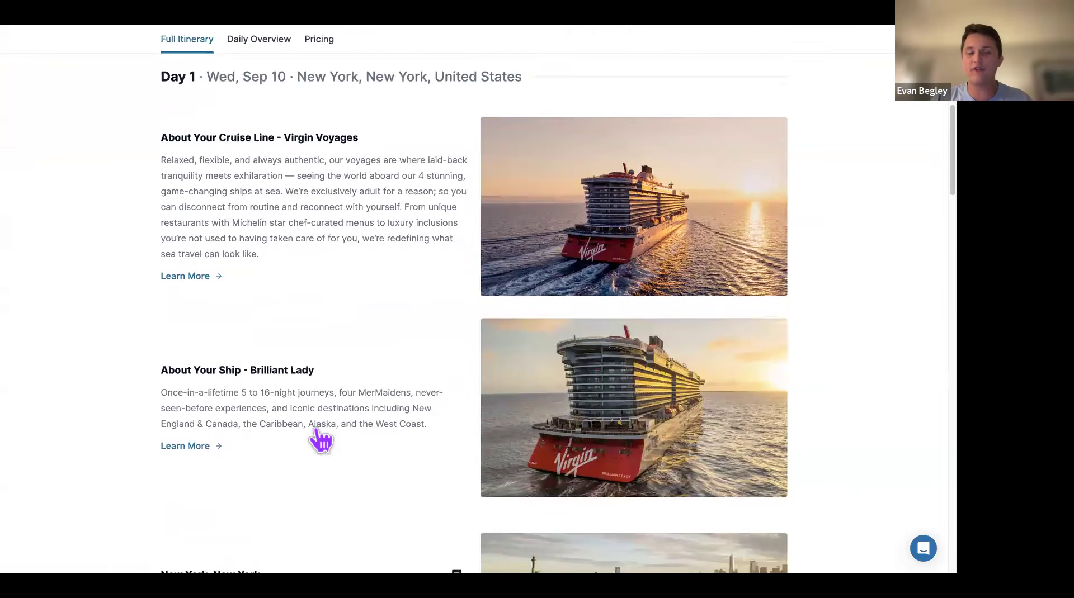
pyautogui.scroll(-1, 321, 441)
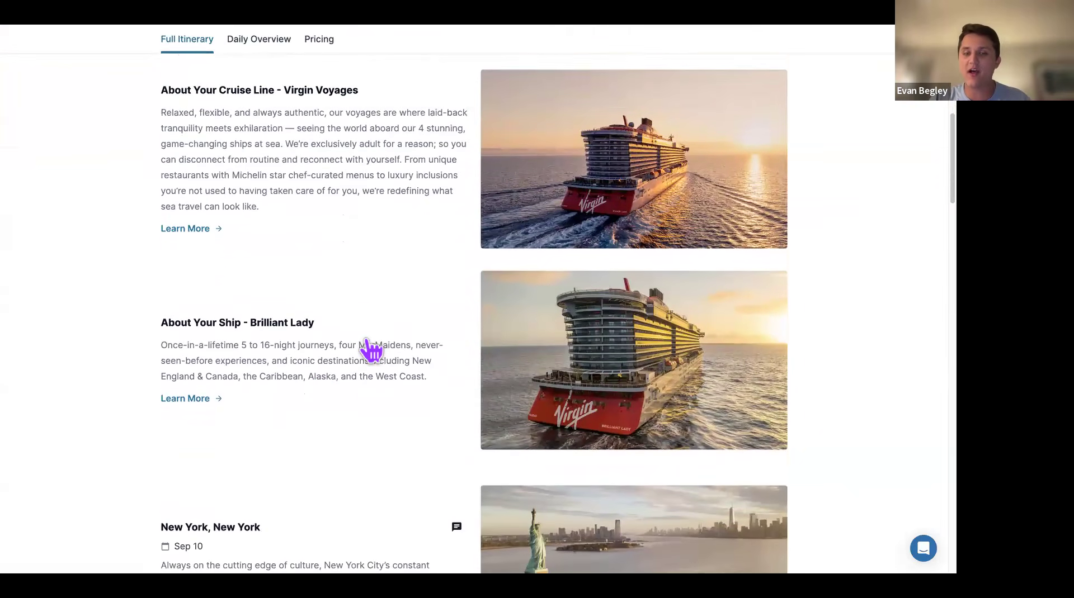
pyautogui.scroll(-6, 371, 351)
pyautogui.scroll(-3, 371, 351)
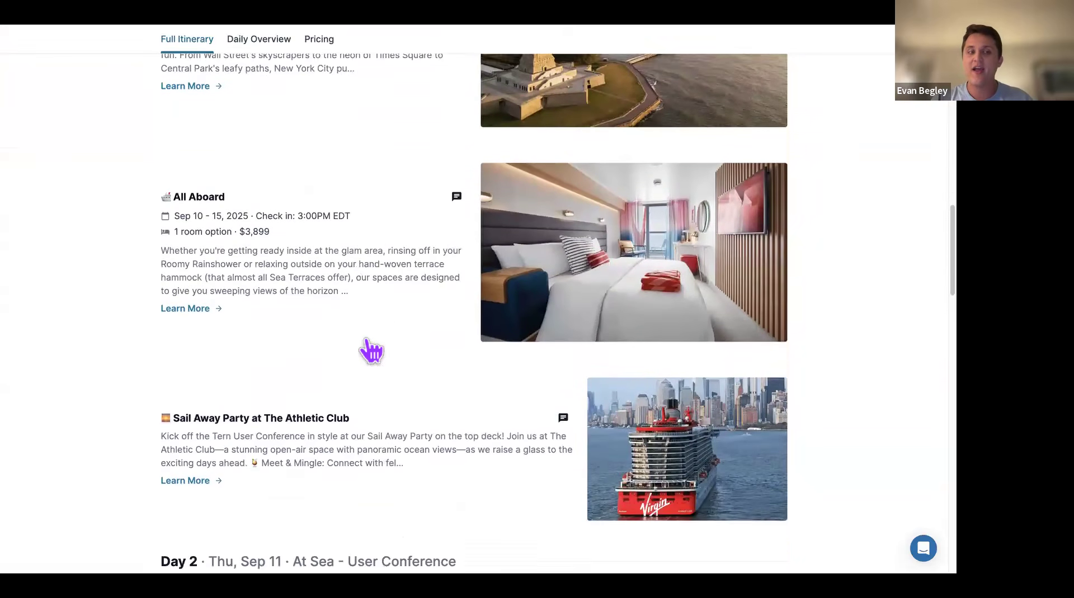
pyautogui.scroll(-1, 335, 235)
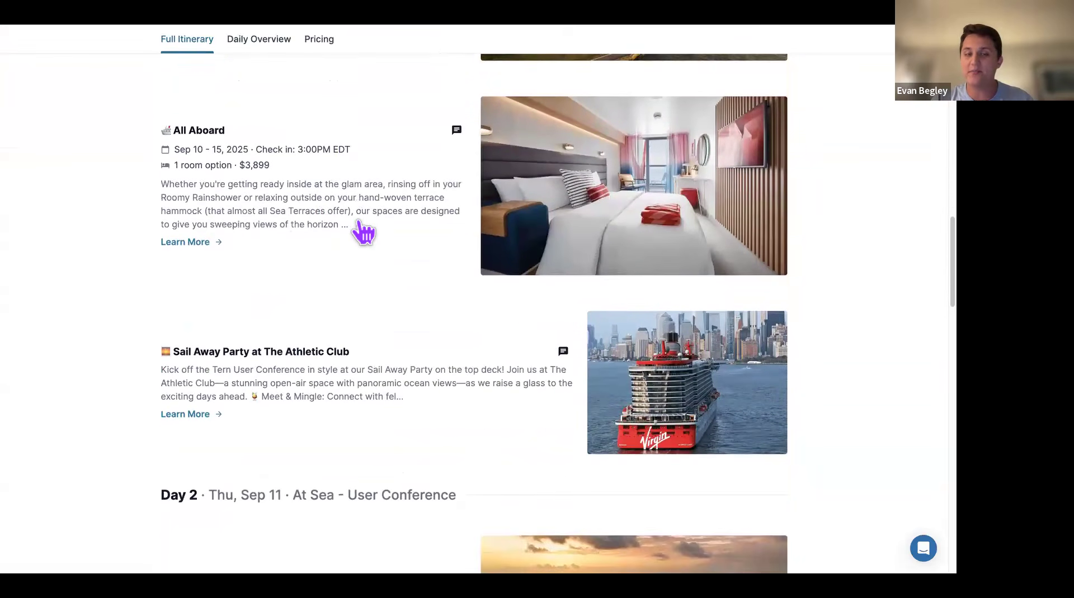
pyautogui.scroll(-5, 364, 230)
pyautogui.scroll(-3, 361, 224)
pyautogui.scroll(-8, 361, 230)
pyautogui.scroll(-6, 361, 229)
pyautogui.scroll(7, 360, 231)
pyautogui.scroll(20, 362, 230)
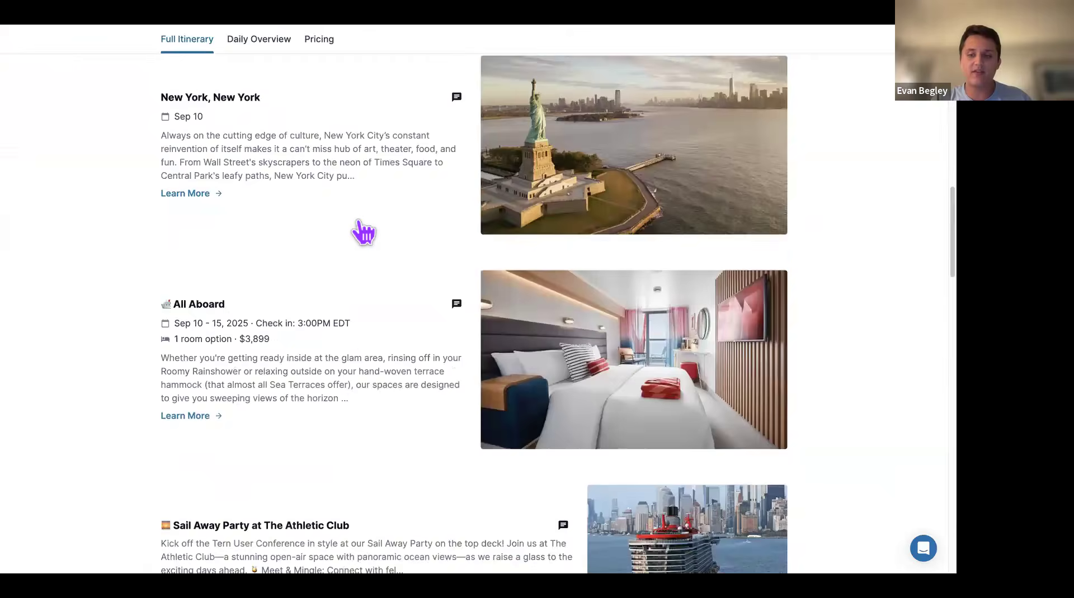
pyautogui.scroll(5, 356, 219)
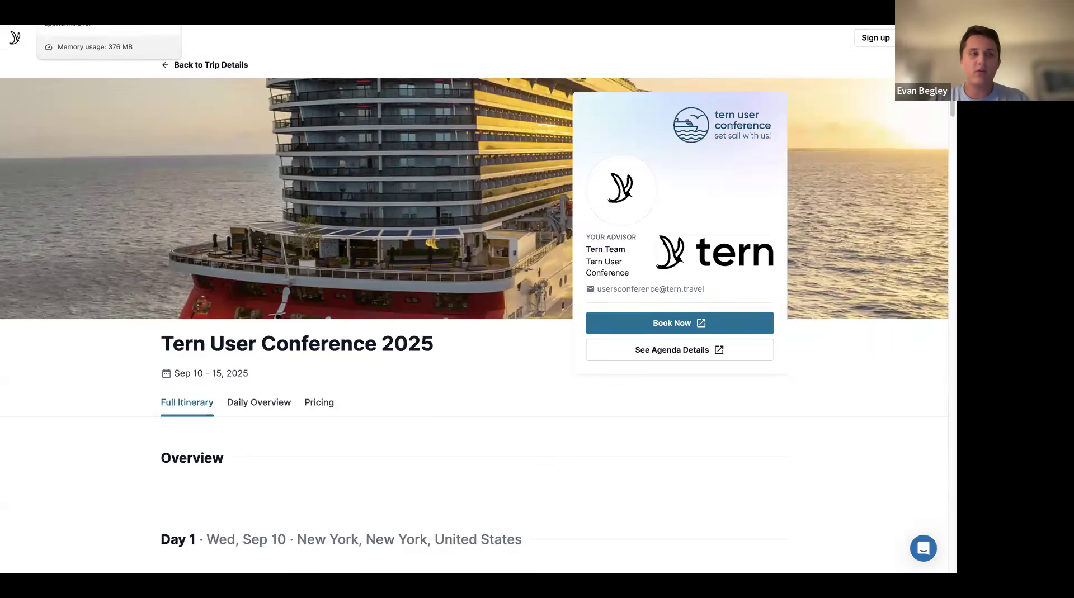
# Switch to the Trips board and start a new trip named with the client's first name followed by "Goes To Spain"
pyautogui.click(106, 16)
pyautogui.click(448, 291)
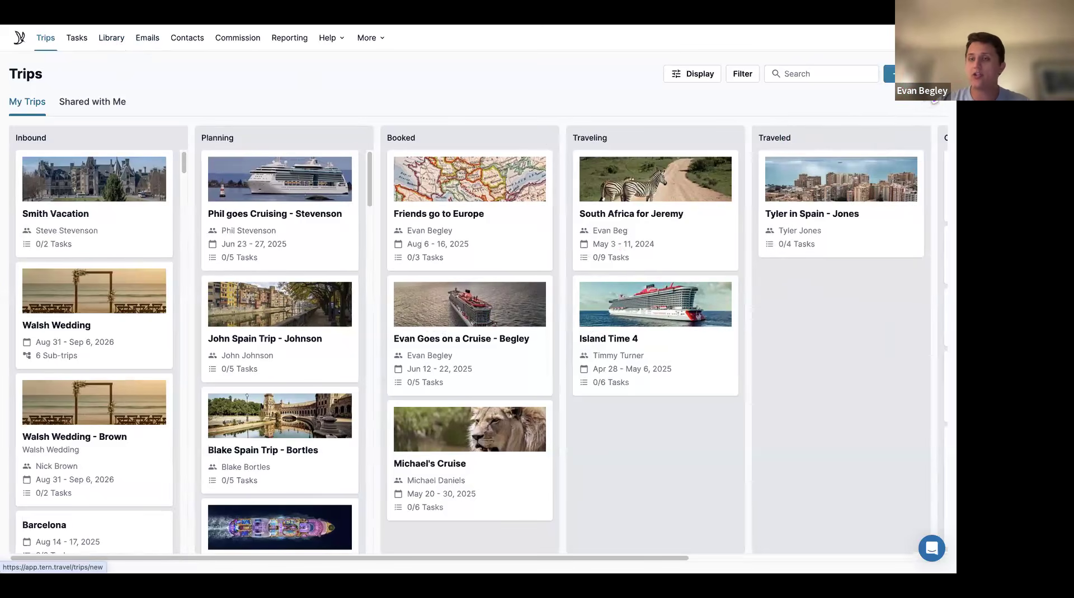
pyautogui.click(890, 73)
pyautogui.click(407, 231)
pyautogui.click(407, 232)
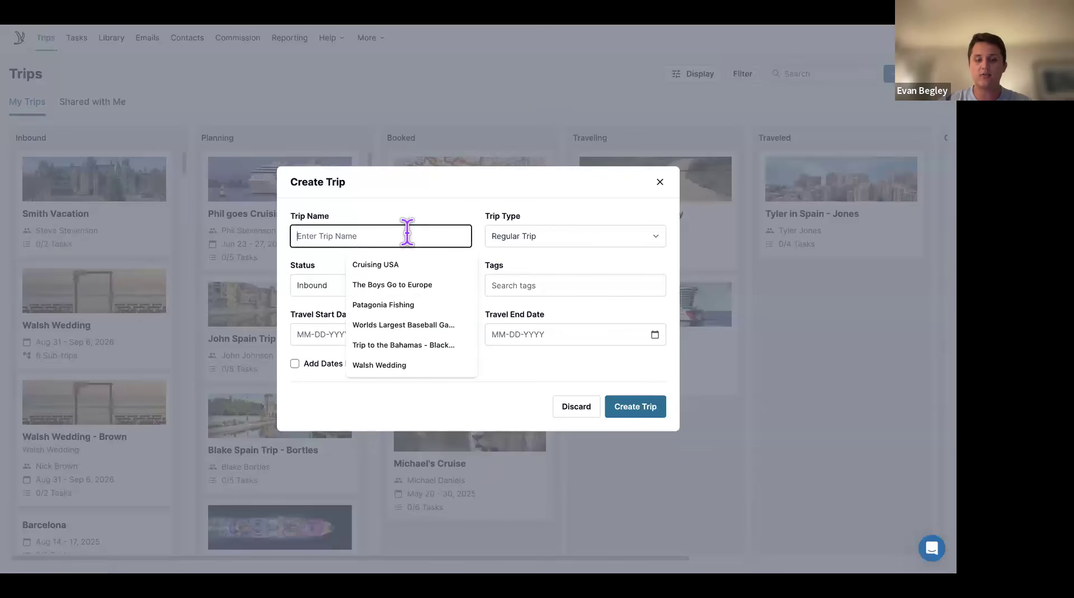
pyautogui.write('Steve Goes TO')
pyautogui.press('BackSpace')
pyautogui.write('p SSpain')
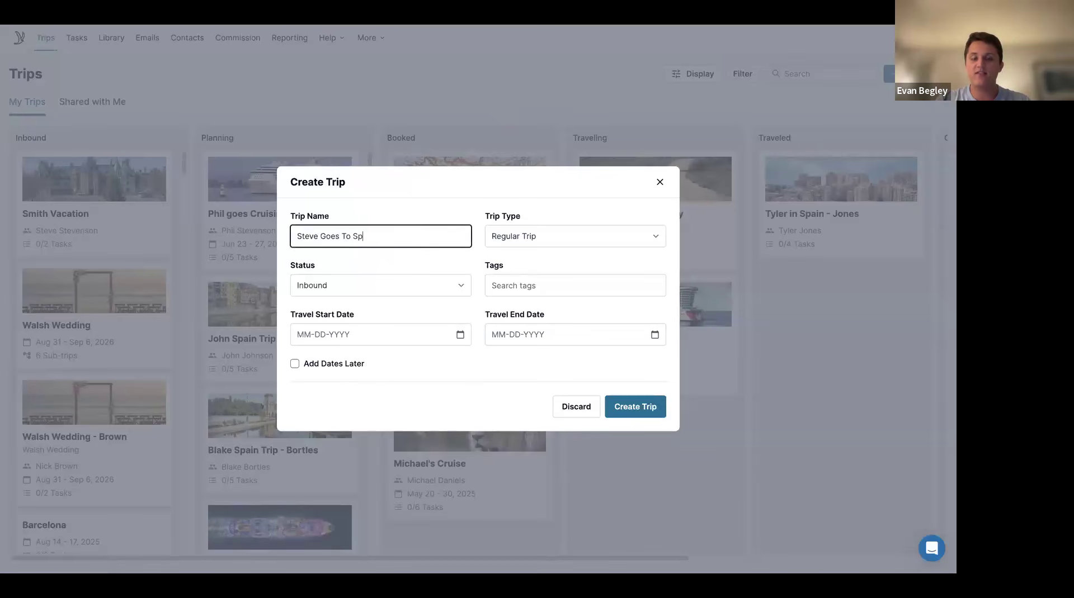
# Set the travel dates to August 4 through August 10, 2025, and create the trip
pyautogui.click(396, 337)
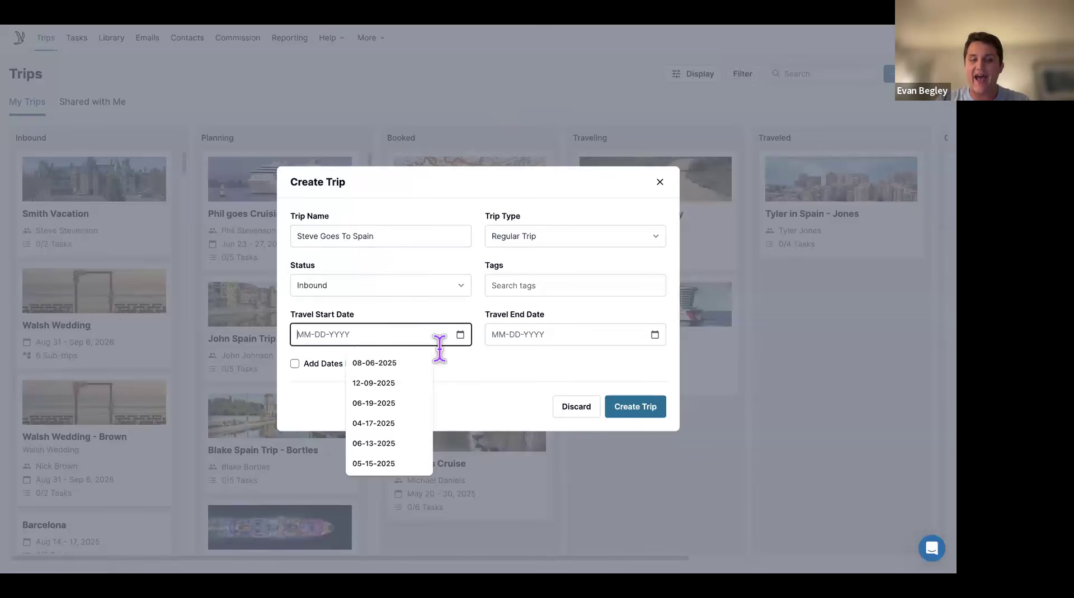
pyautogui.click(460, 335)
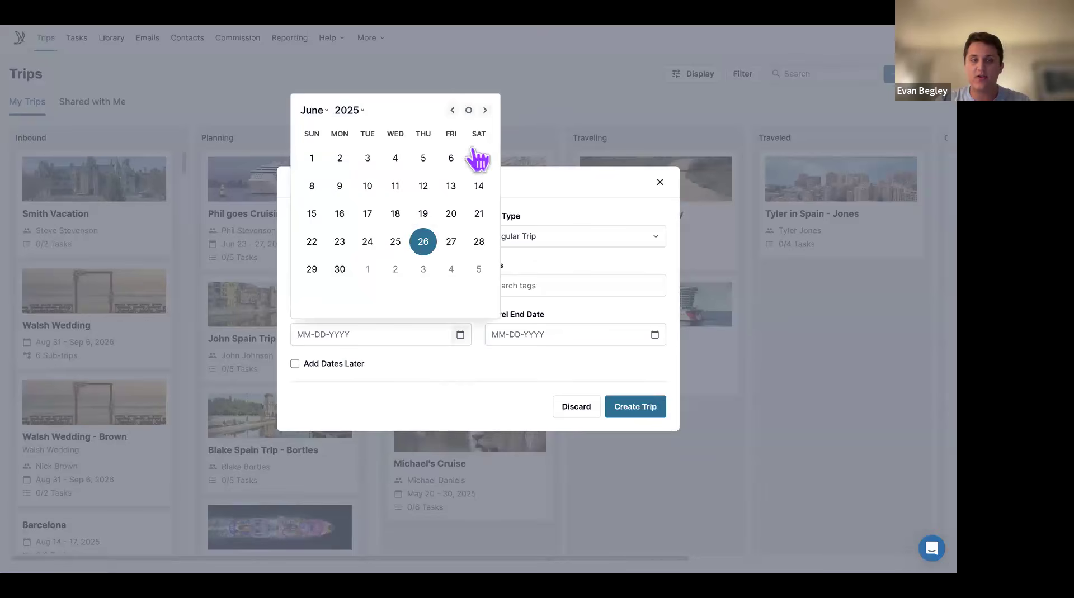
pyautogui.click(485, 111)
pyautogui.click(485, 110)
pyautogui.click(340, 186)
pyautogui.click(654, 335)
pyautogui.click(507, 214)
pyautogui.click(652, 404)
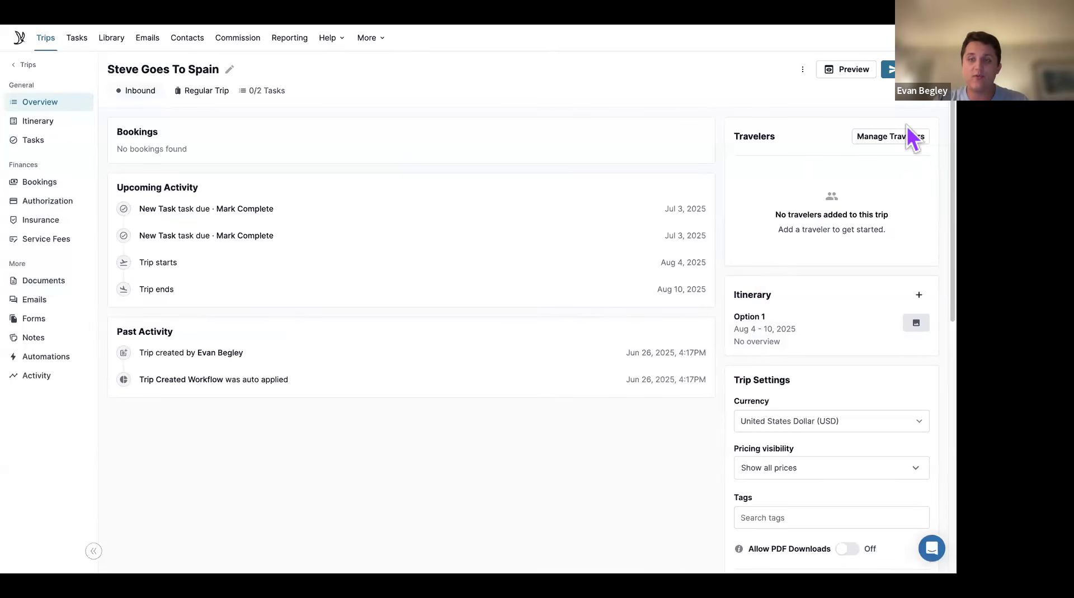
# Search the contacts by the client's first name and add the matching client with the Cancun e-mail alias as the trip's traveler
pyautogui.click(904, 137)
pyautogui.write('steve')
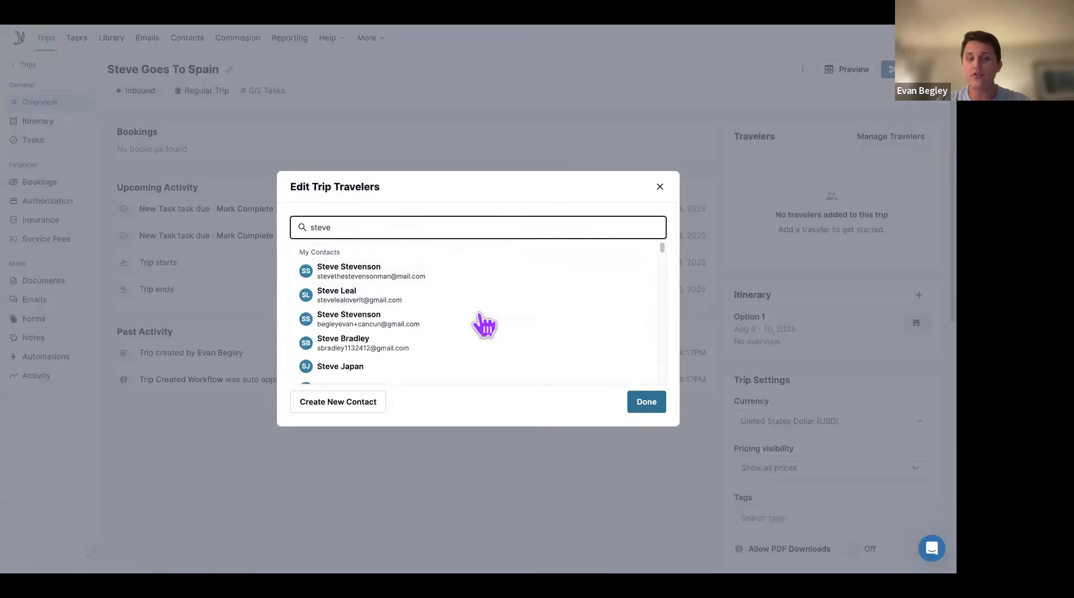
pyautogui.click(474, 323)
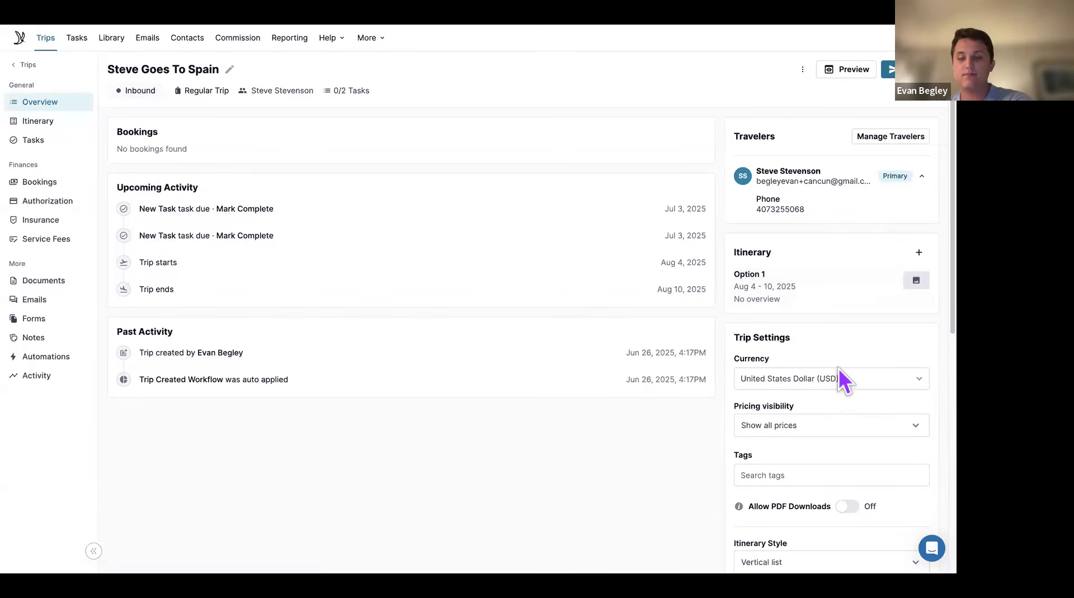
# Go to the workflow templates in the library and start a new workflow
pyautogui.click(56, 358)
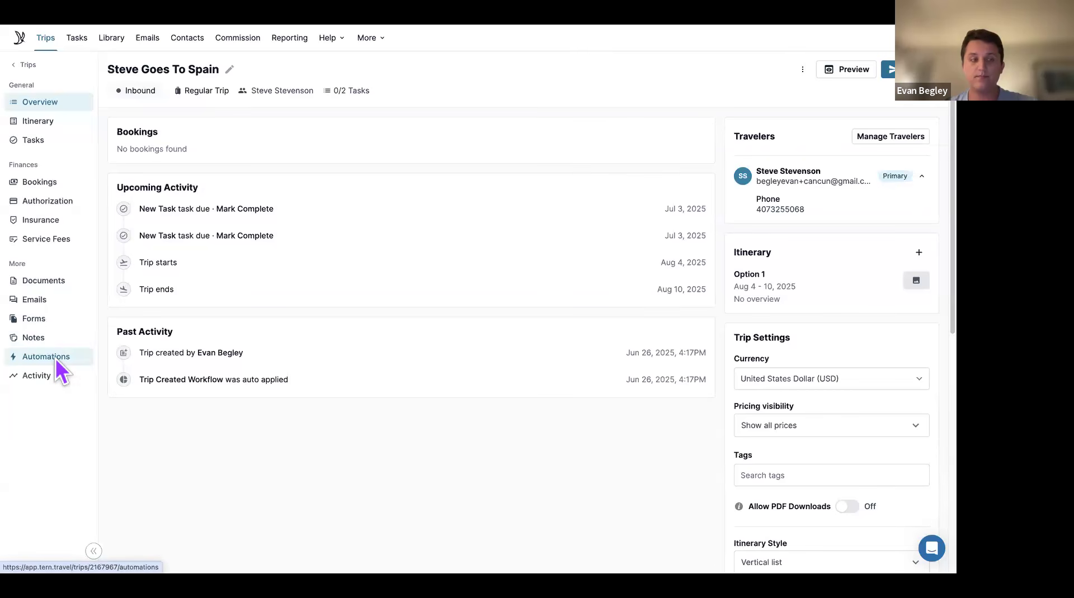
pyautogui.click(120, 45)
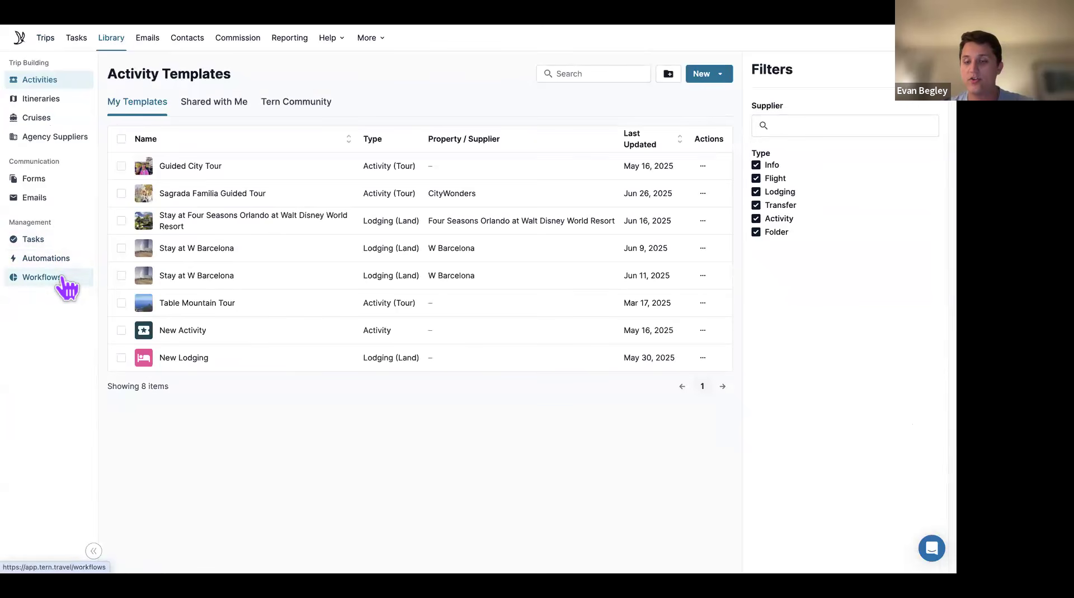
pyautogui.click(65, 278)
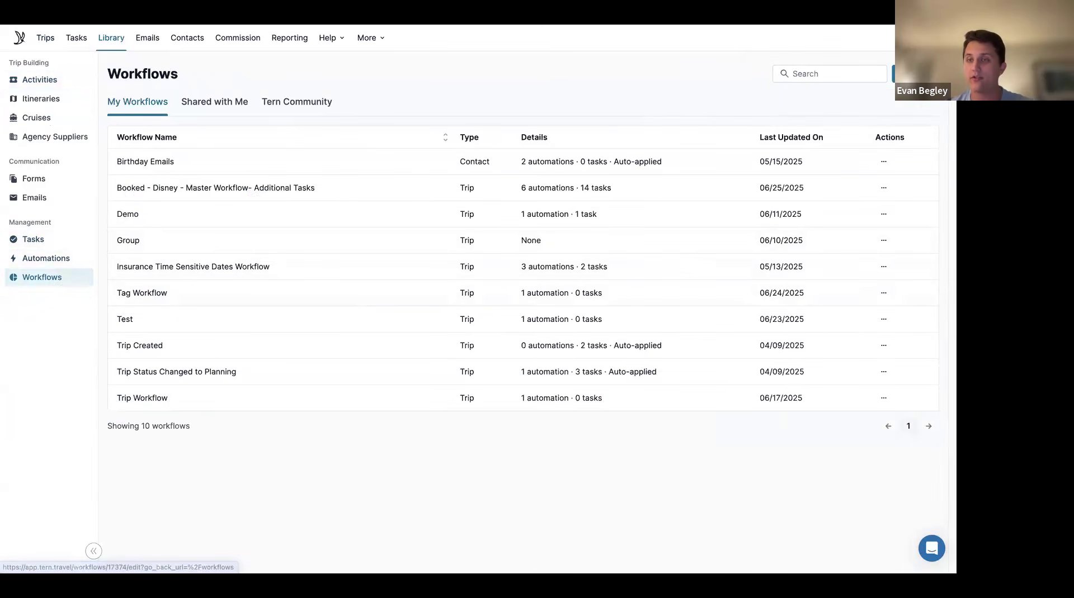
pyautogui.click(925, 102)
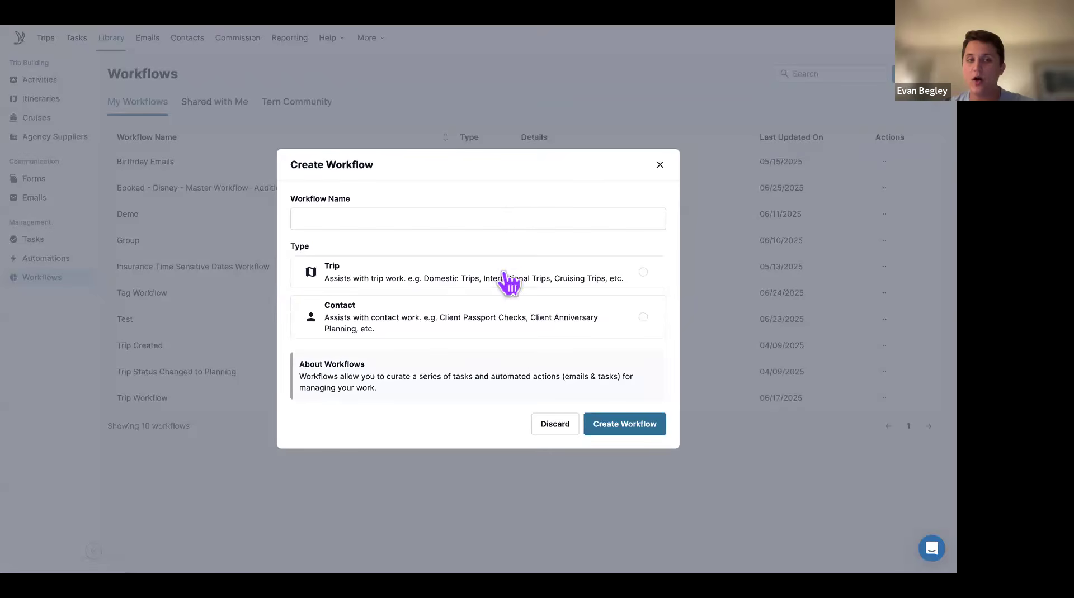
# Name the workflow "New Trip Workflow", set its type to Trip, and create it
pyautogui.click(513, 220)
pyautogui.write('Trip')
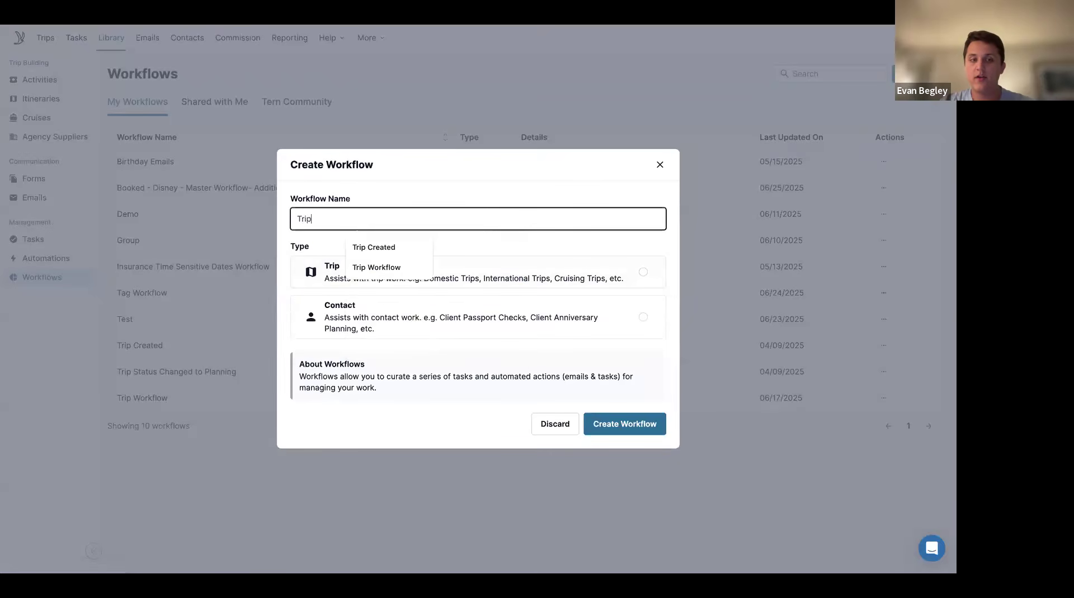
pyautogui.press('BackSpace')
pyautogui.press('BackSpace')
pyautogui.press('BackSpace')
pyautogui.press('BackSpace')
pyautogui.write('New')
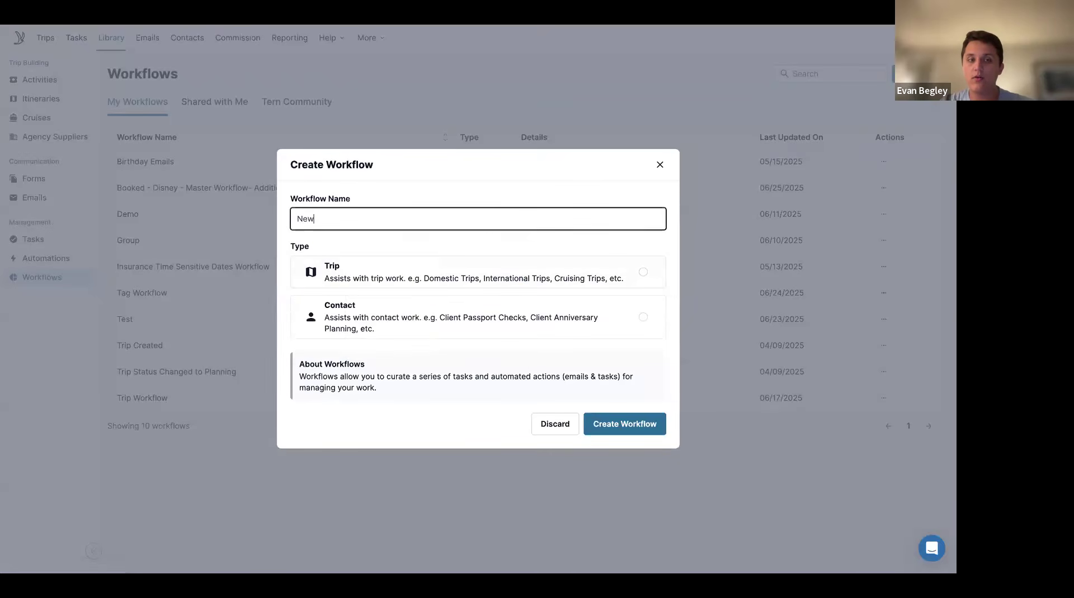
pyautogui.write(' Trip Workflow')
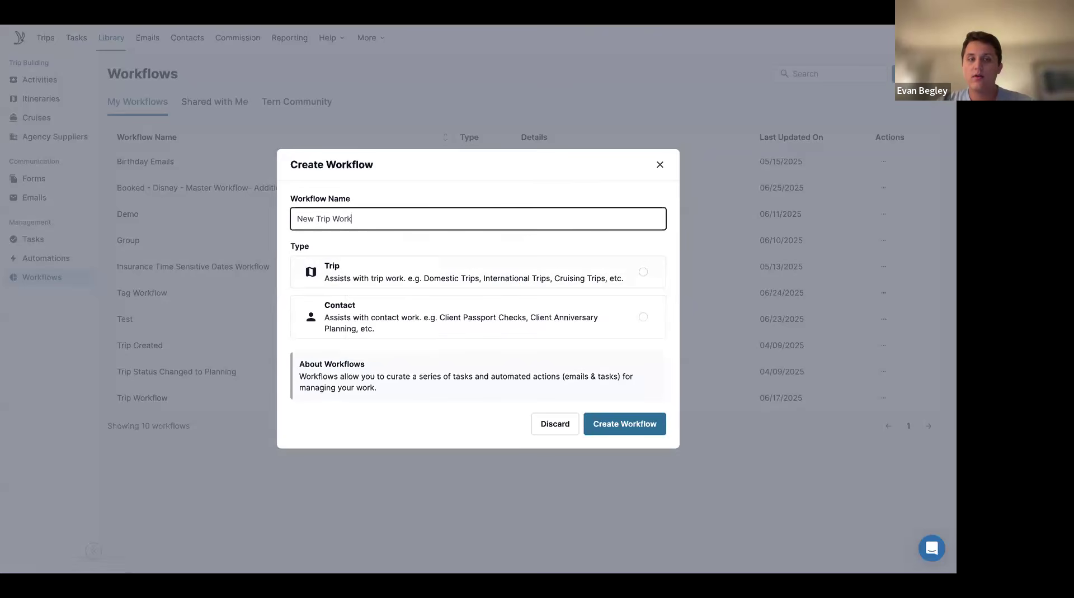
pyautogui.click(497, 277)
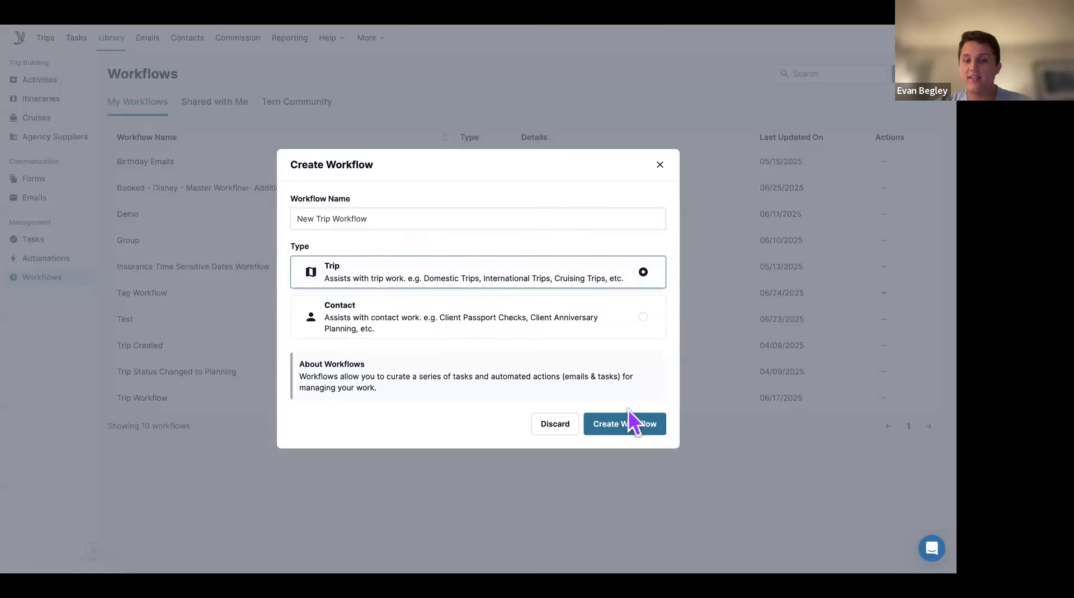
pyautogui.click(630, 428)
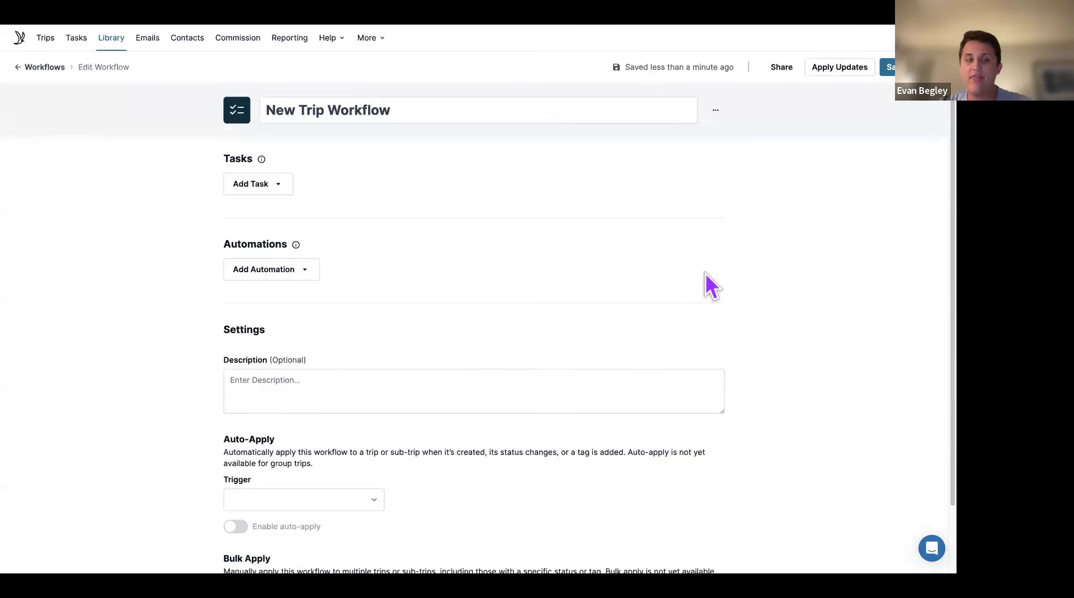
# Examine the workflow's options for adding tasks and automations and its auto-apply settings, and return to the Spain trip's overview
pyautogui.scroll(-1, 333, 221)
pyautogui.click(277, 157)
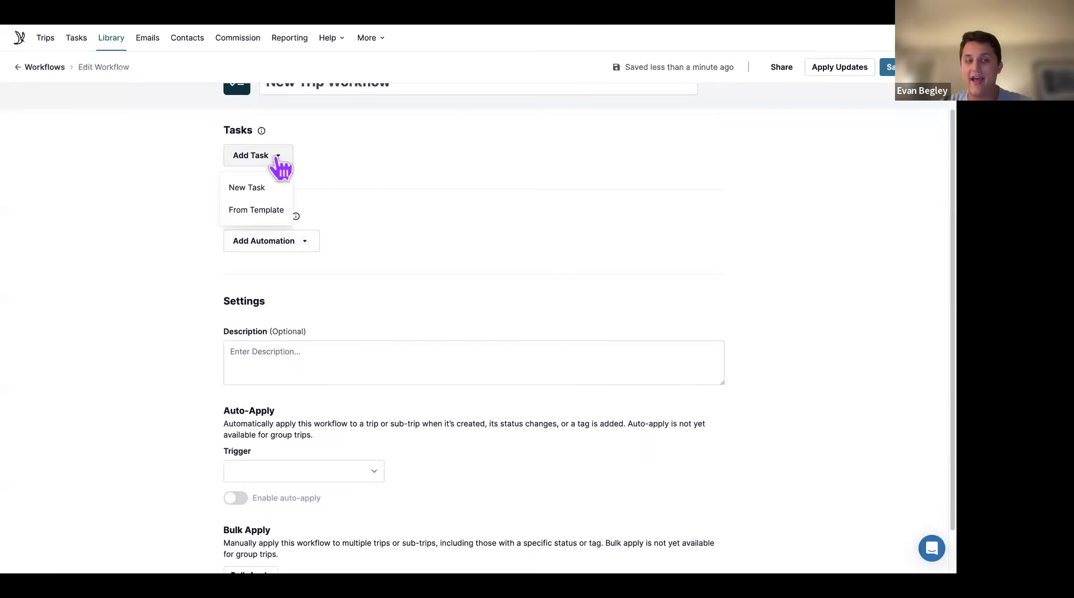
pyautogui.click(306, 248)
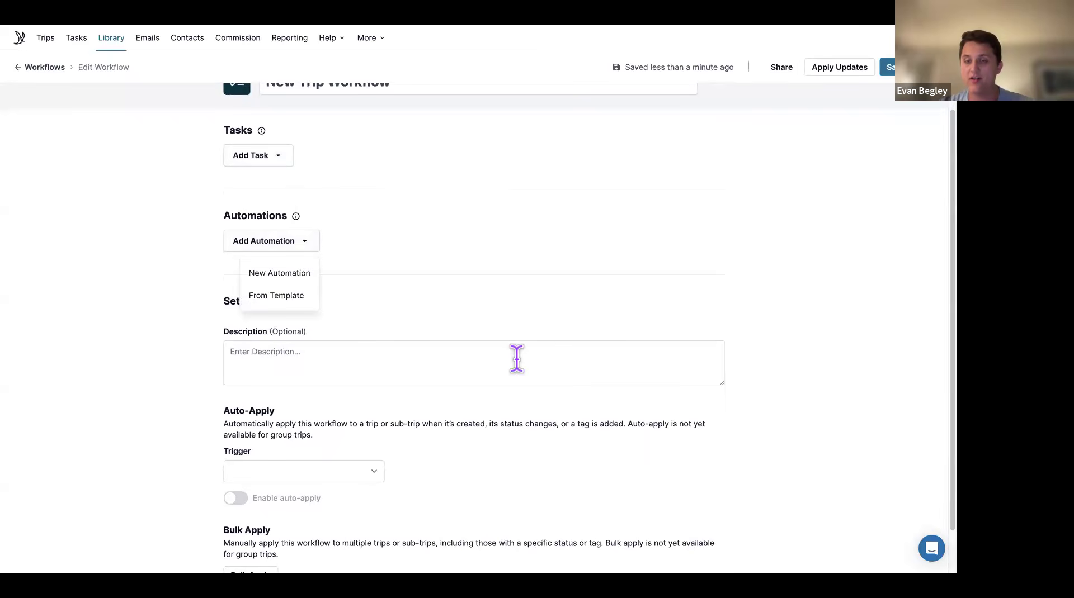
pyautogui.scroll(1, 517, 360)
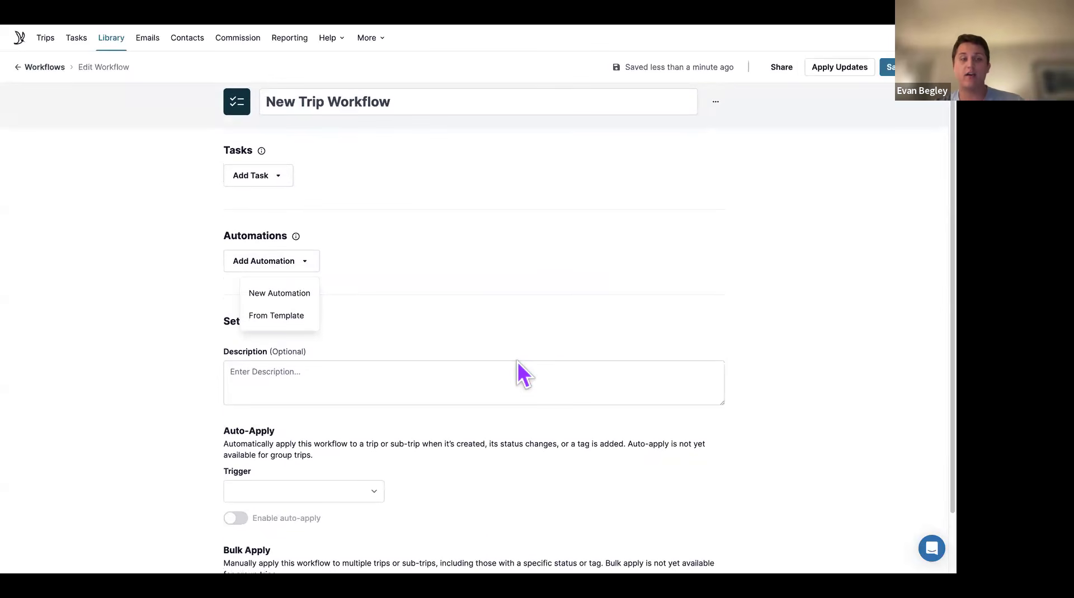
pyautogui.press('Escape')
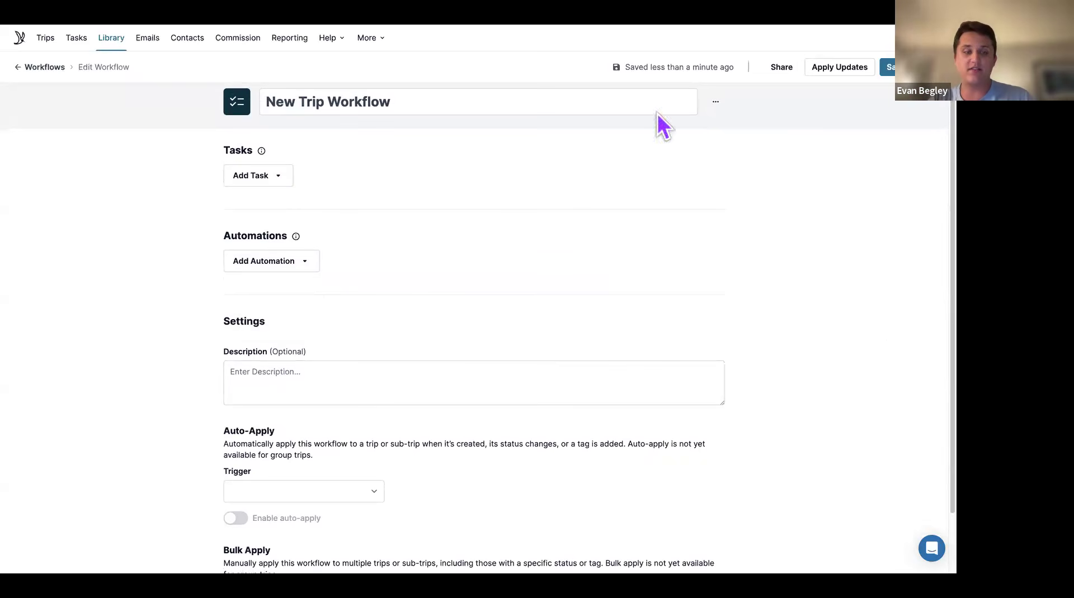
pyautogui.scroll(-2, 391, 235)
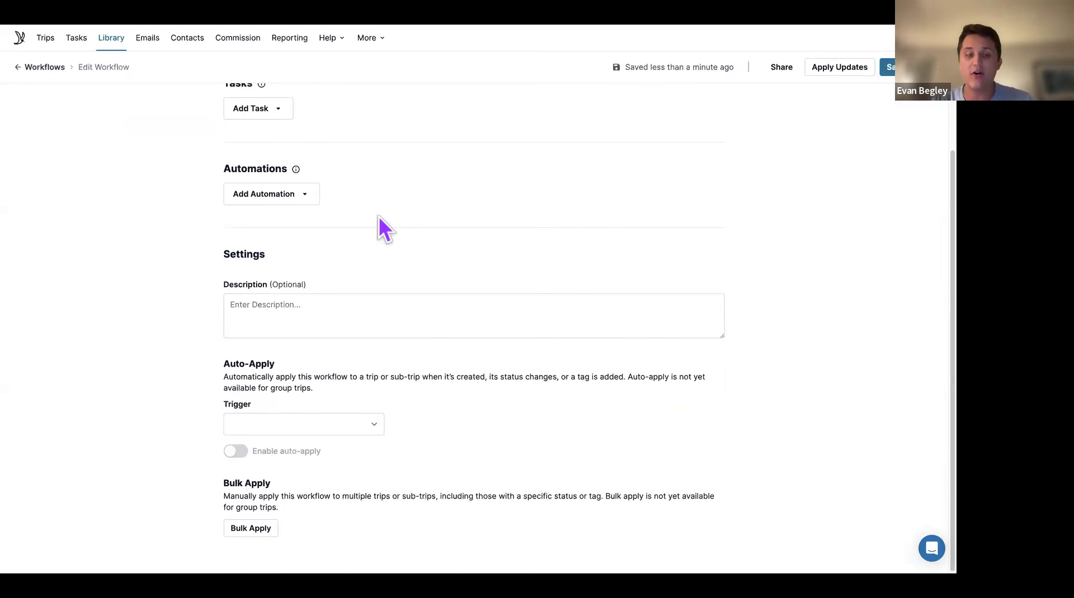
pyautogui.scroll(2, 409, 334)
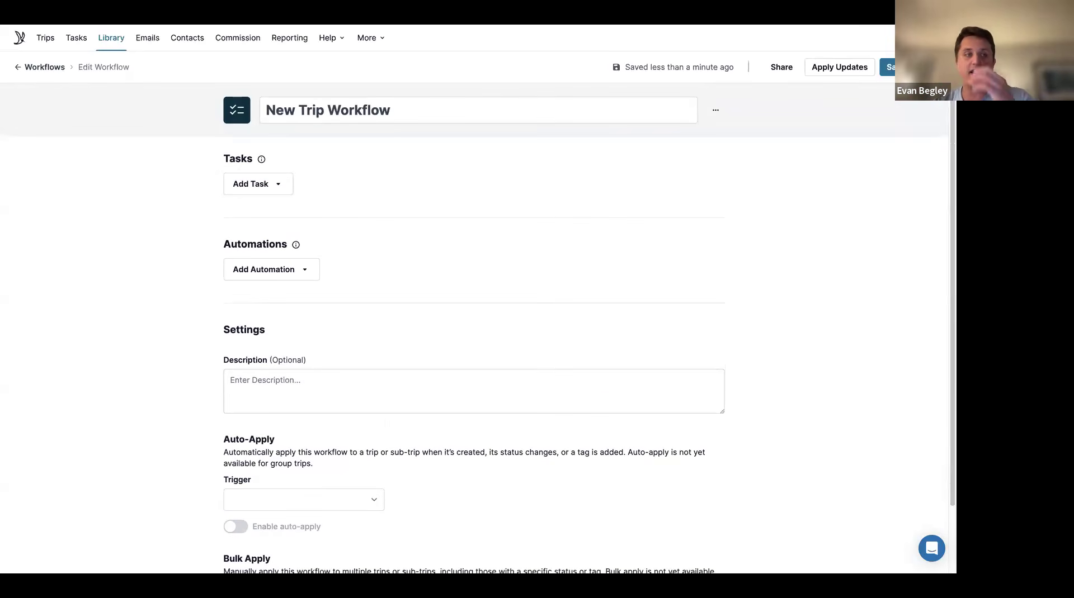
pyautogui.hotkey('alt', 'Left')
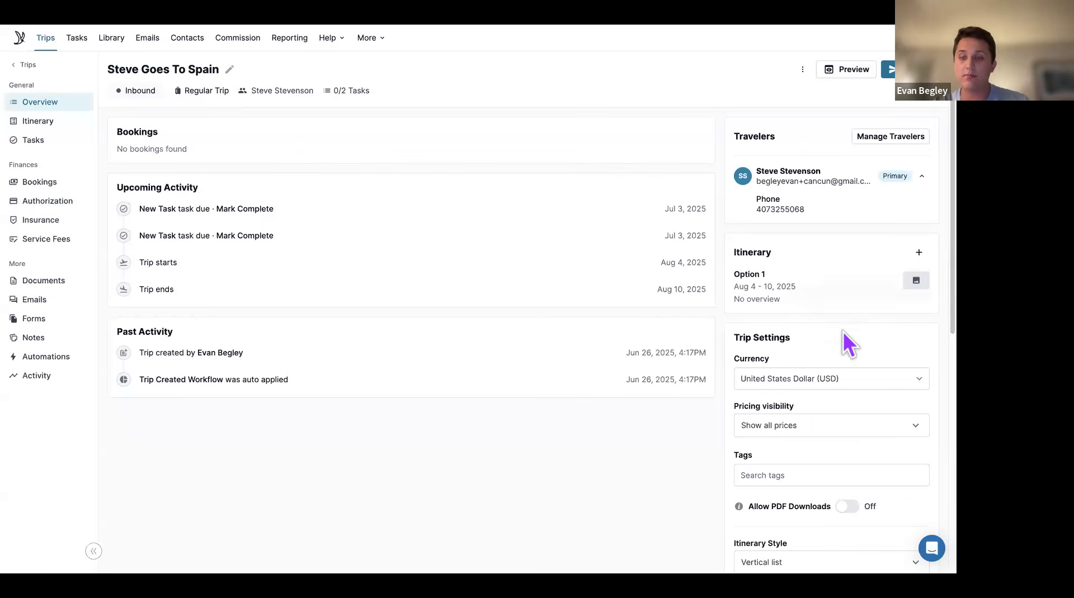
# Edit the Option 1 itinerary and add a cover photo of the plaza with the tower and canal from a royalty-free image search for "spain"
pyautogui.moveTo(867, 323)
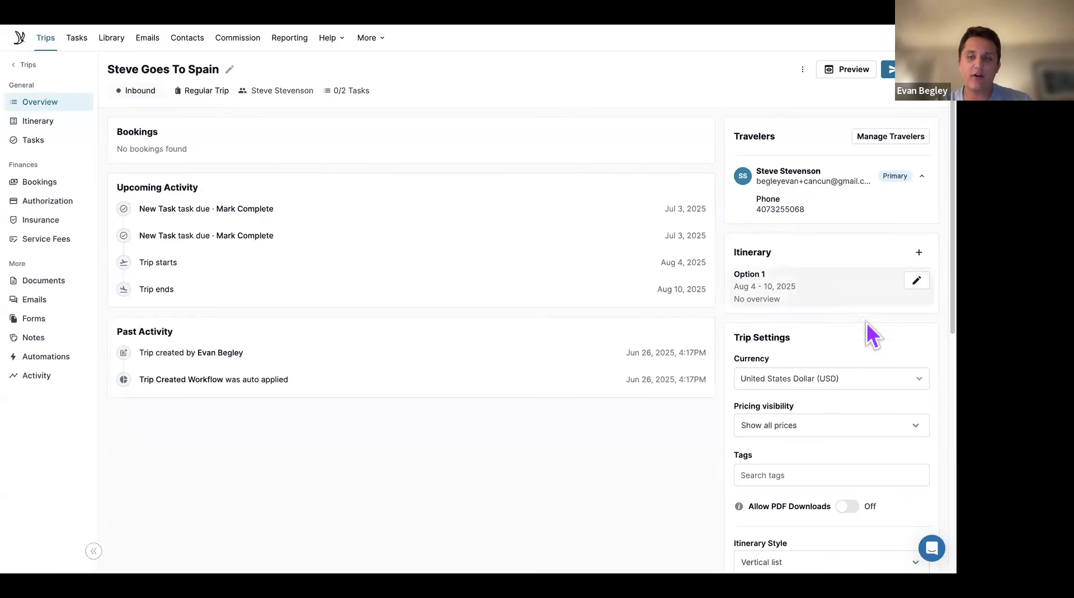
pyautogui.click(915, 282)
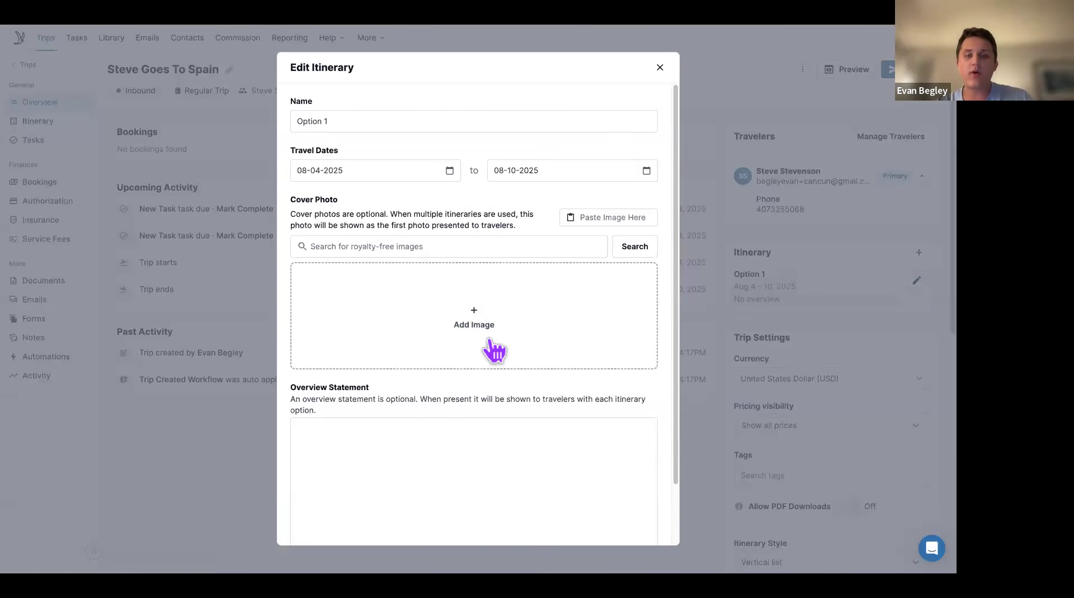
pyautogui.click(505, 246)
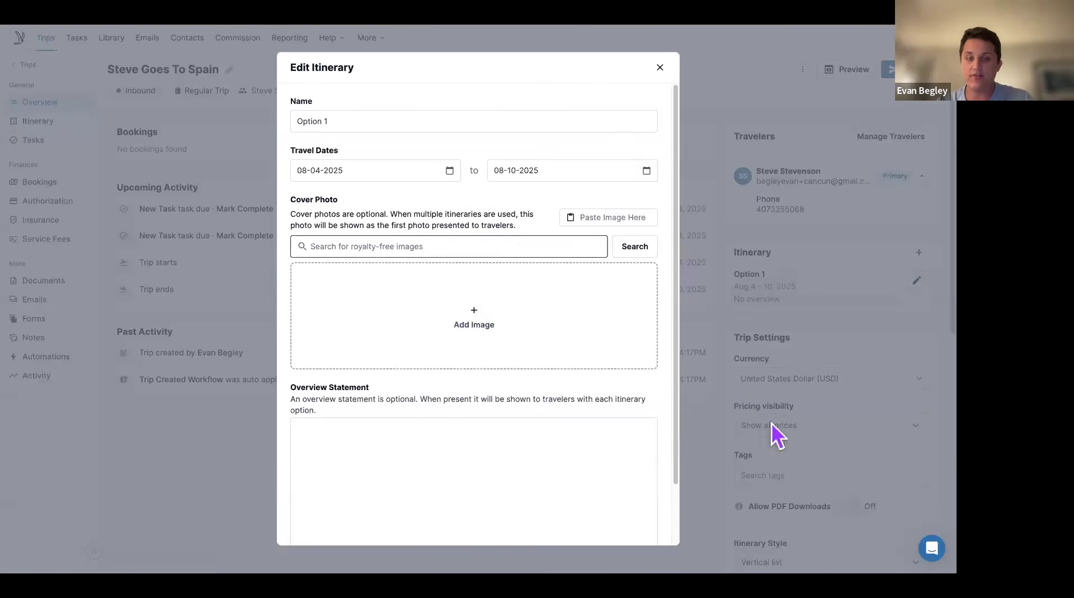
pyautogui.click(556, 247)
pyautogui.write('spain')
pyautogui.click(391, 275)
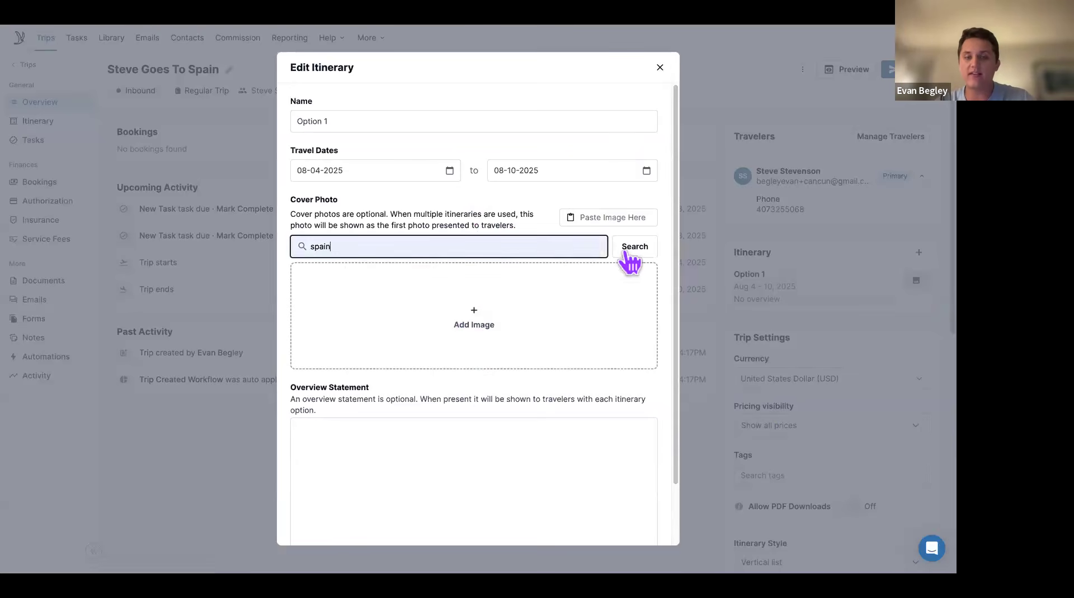
pyautogui.click(626, 253)
pyautogui.scroll(-5, 565, 301)
pyautogui.scroll(-1, 565, 301)
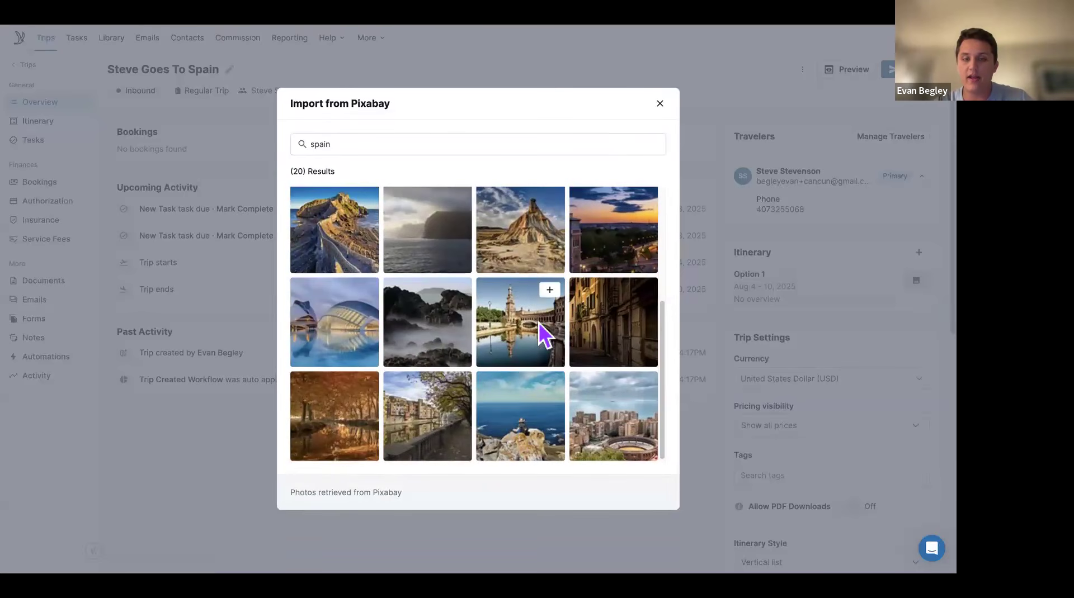
pyautogui.scroll(1, 547, 336)
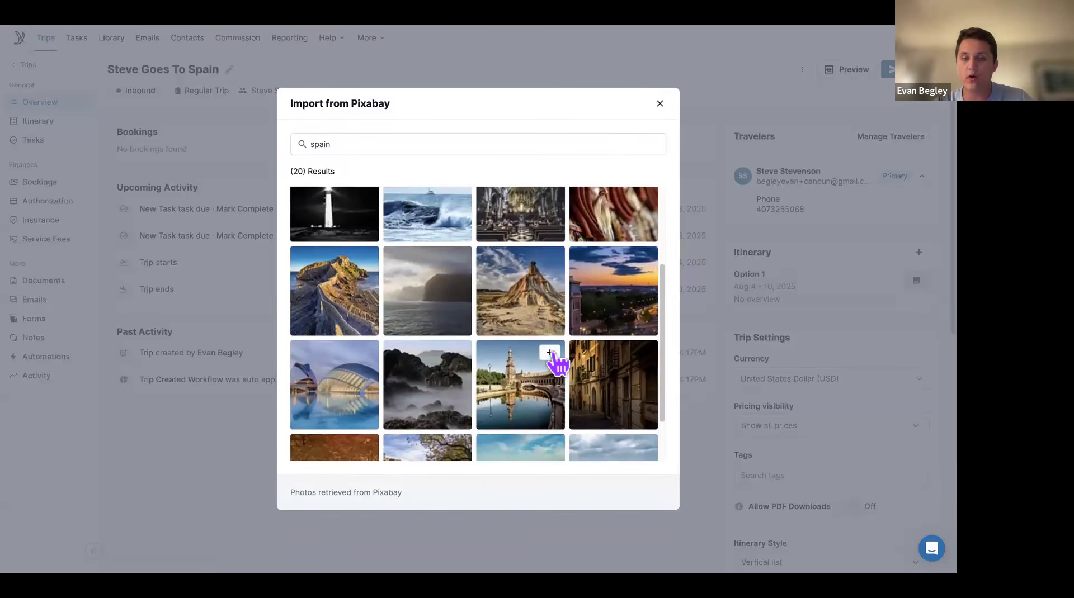
pyautogui.click(549, 353)
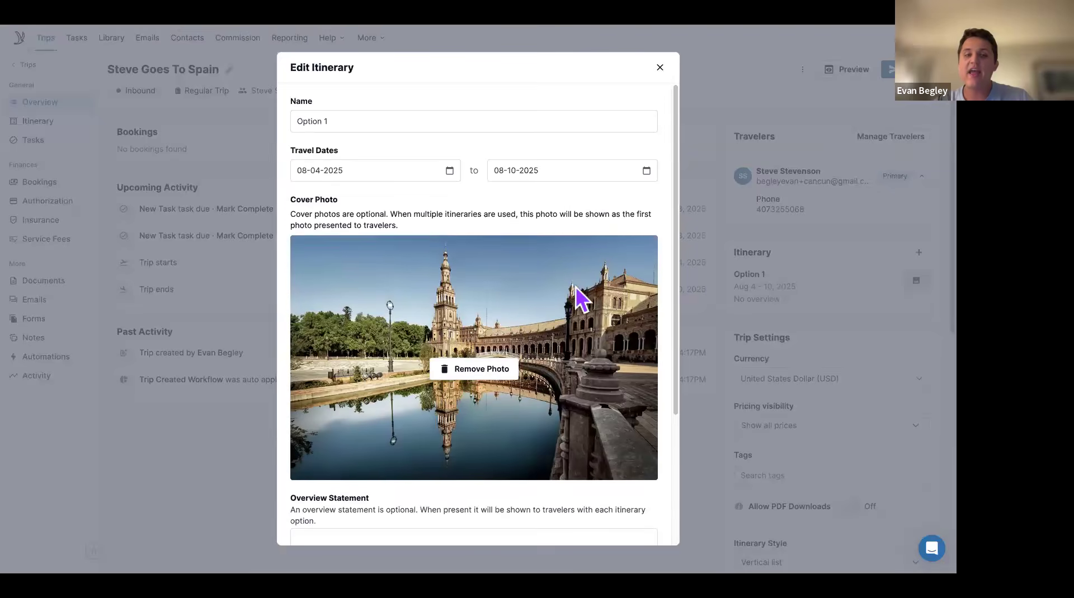
# Enter "This is a trip to Spain" as the itinerary's overview statement
pyautogui.scroll(-1, 576, 287)
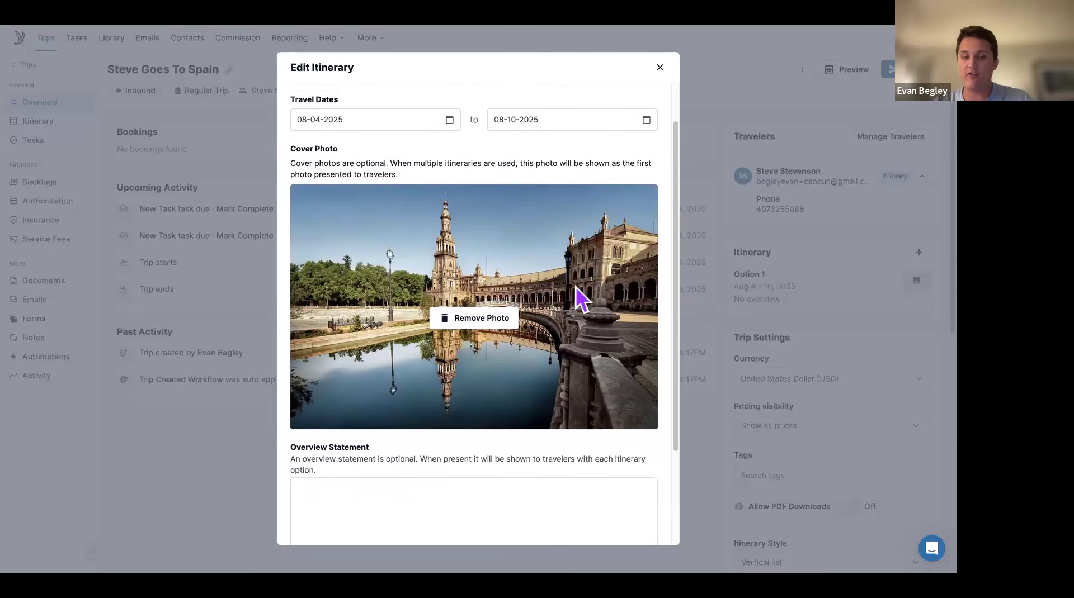
pyautogui.scroll(-2, 576, 287)
pyautogui.click(513, 386)
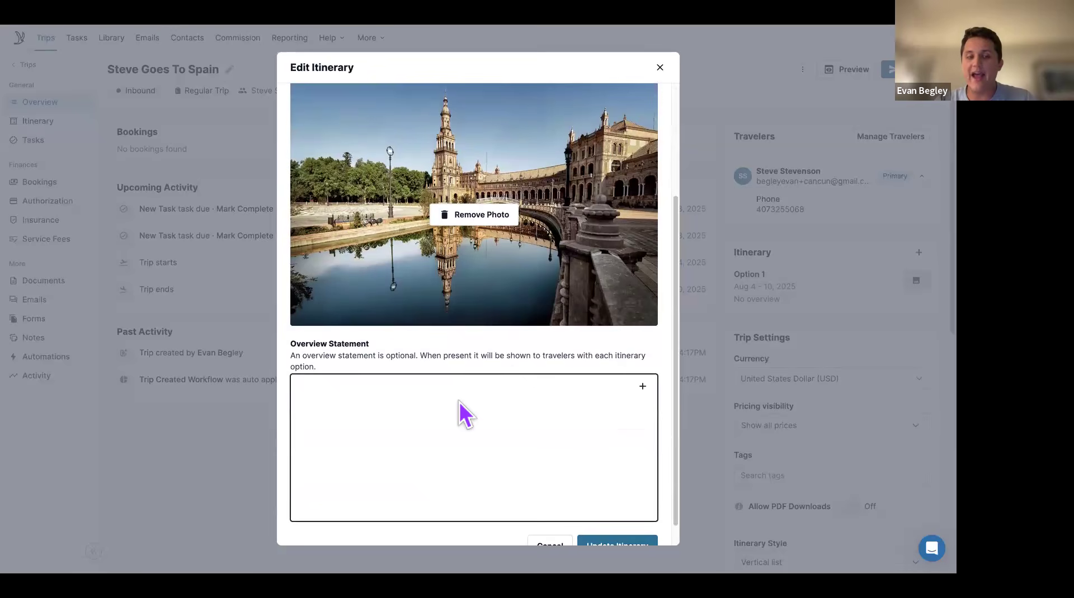
pyautogui.write('This ')
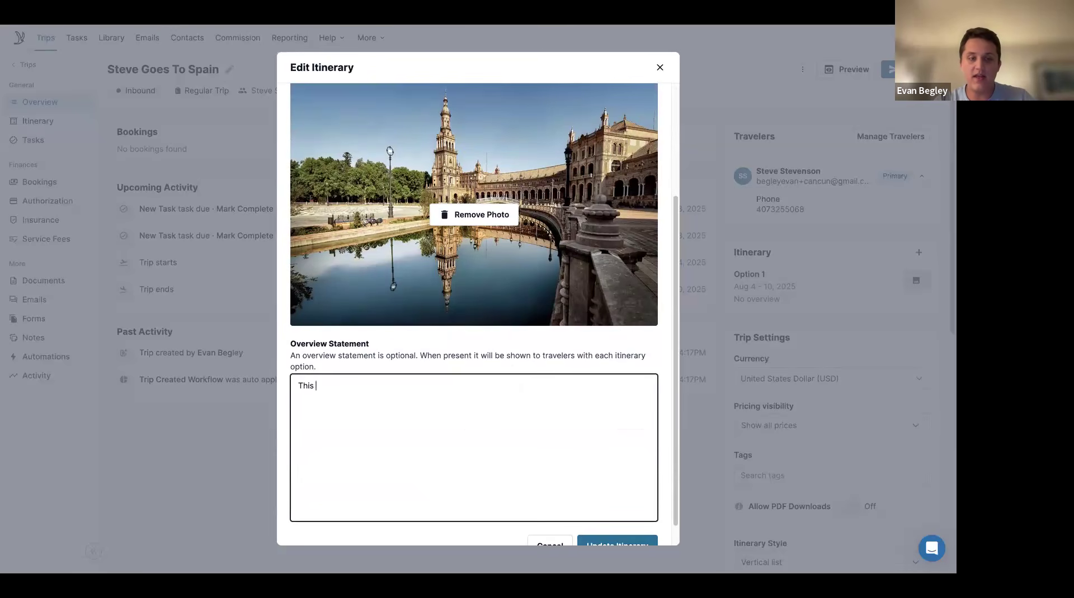
pyautogui.write('is a trip to ')
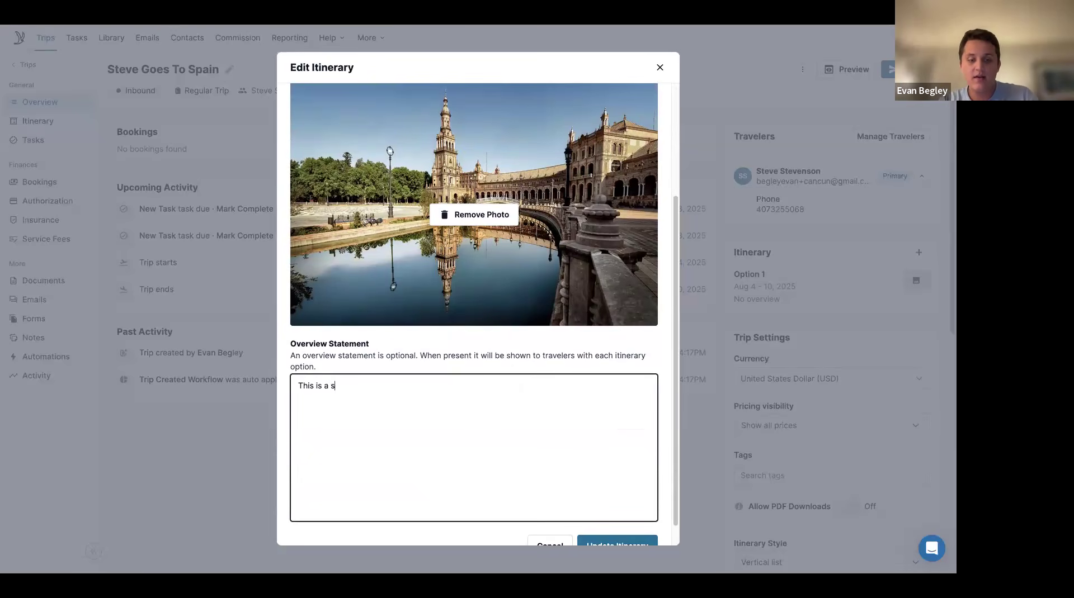
pyautogui.write('Spain')
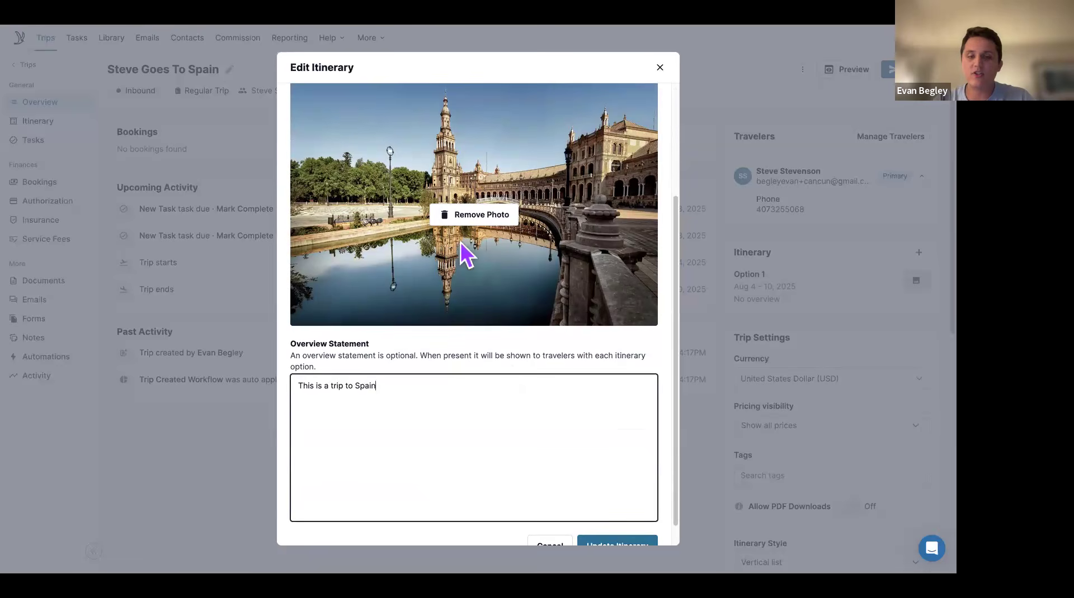
# Rename the itinerary as "Spain" and save the itinerary changes
pyautogui.scroll(2, 481, 363)
pyautogui.scroll(2, 484, 370)
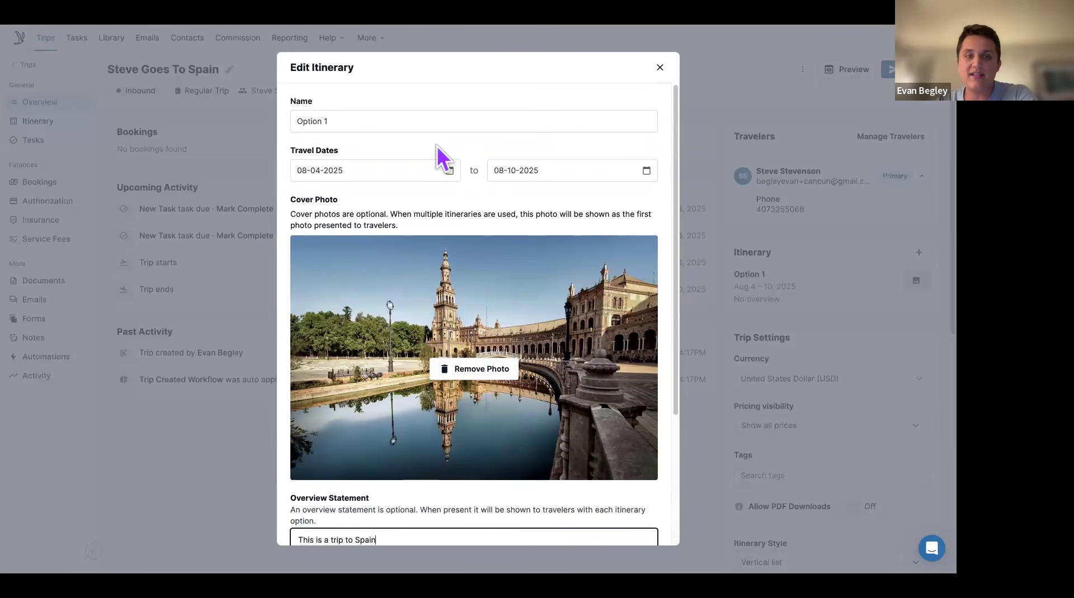
pyautogui.moveTo(444, 127); pyautogui.dragTo(291, 120)
pyautogui.write('Spain')
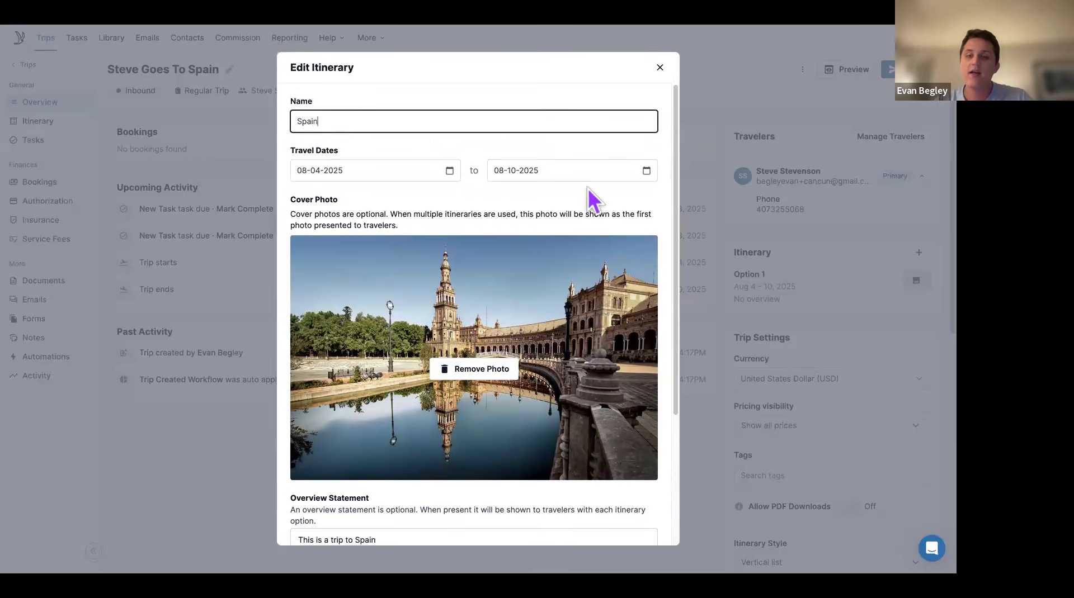
pyautogui.scroll(-4, 596, 379)
pyautogui.scroll(3, 580, 297)
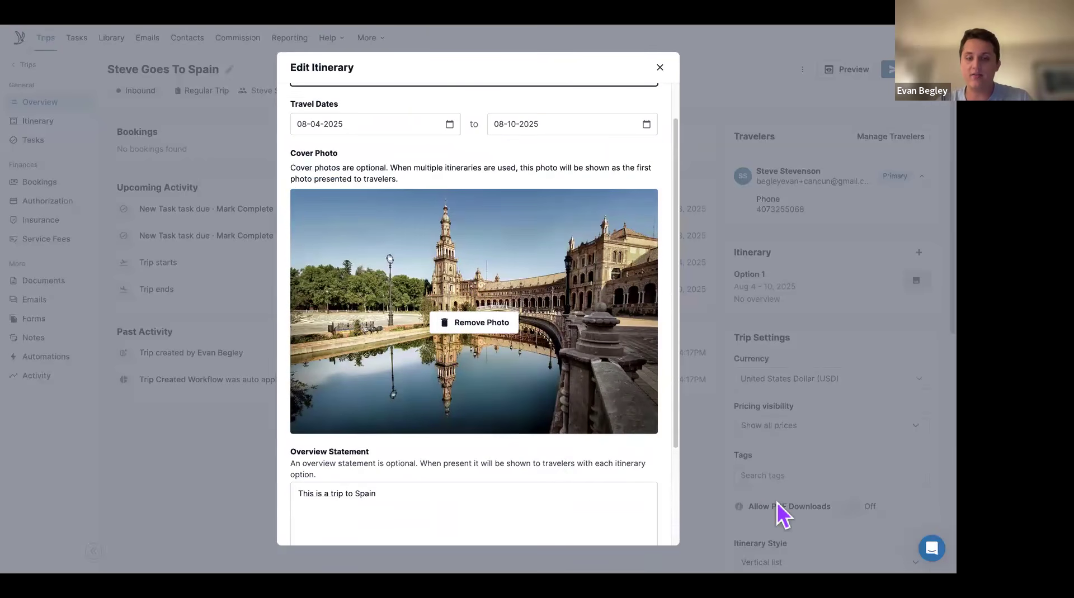
pyautogui.scroll(-3, 547, 411)
pyautogui.click(604, 521)
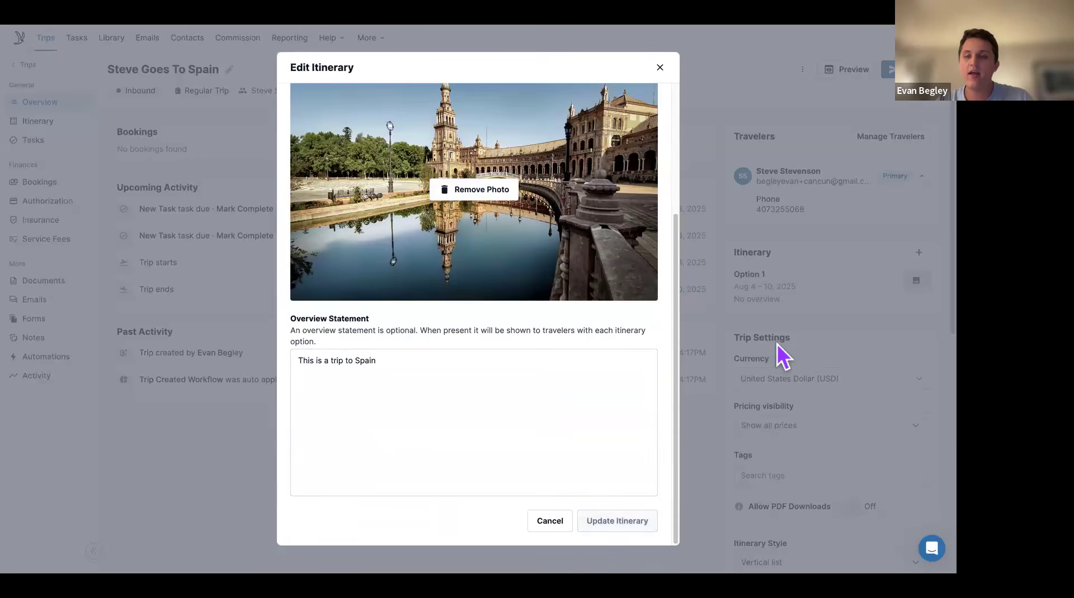
# Open the trip's itinerary builder and add a flight to Monday, August 4
pyautogui.click(911, 282)
pyautogui.click(59, 103)
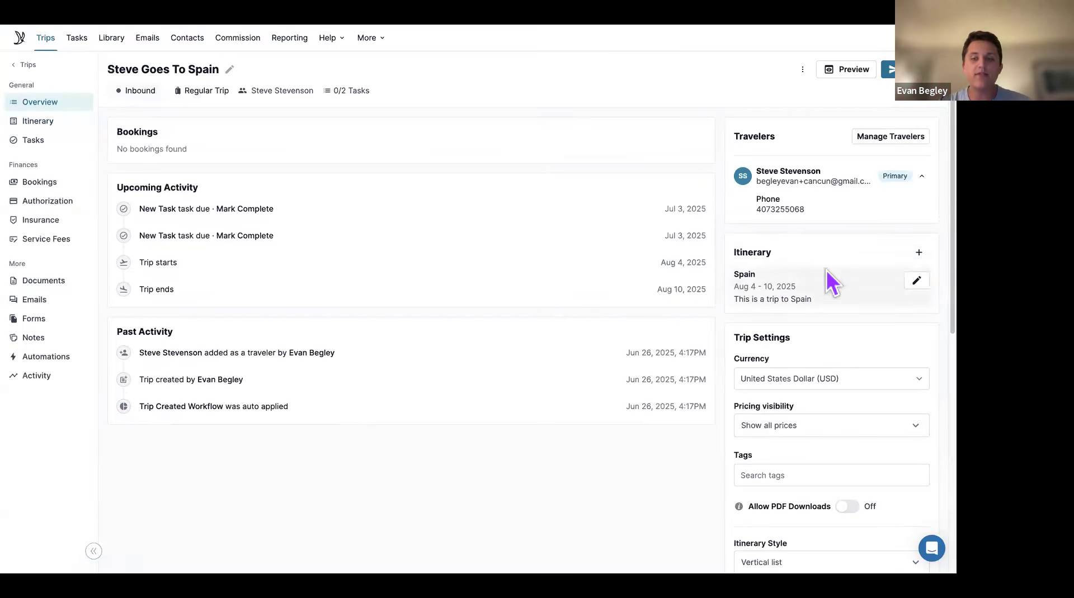
pyautogui.click(51, 122)
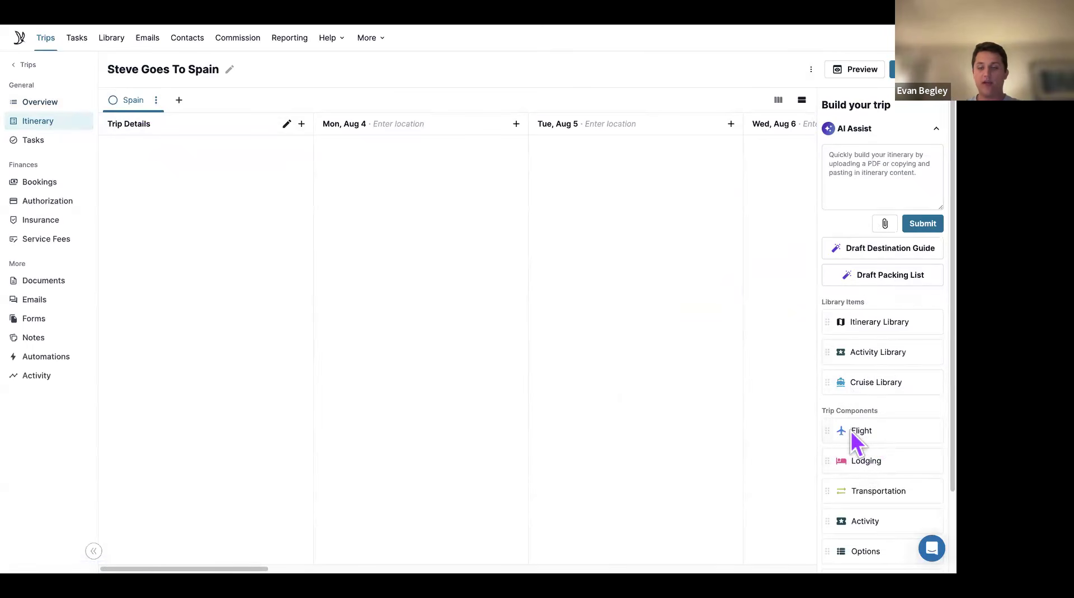
pyautogui.moveTo(844, 435); pyautogui.dragTo(473, 286)
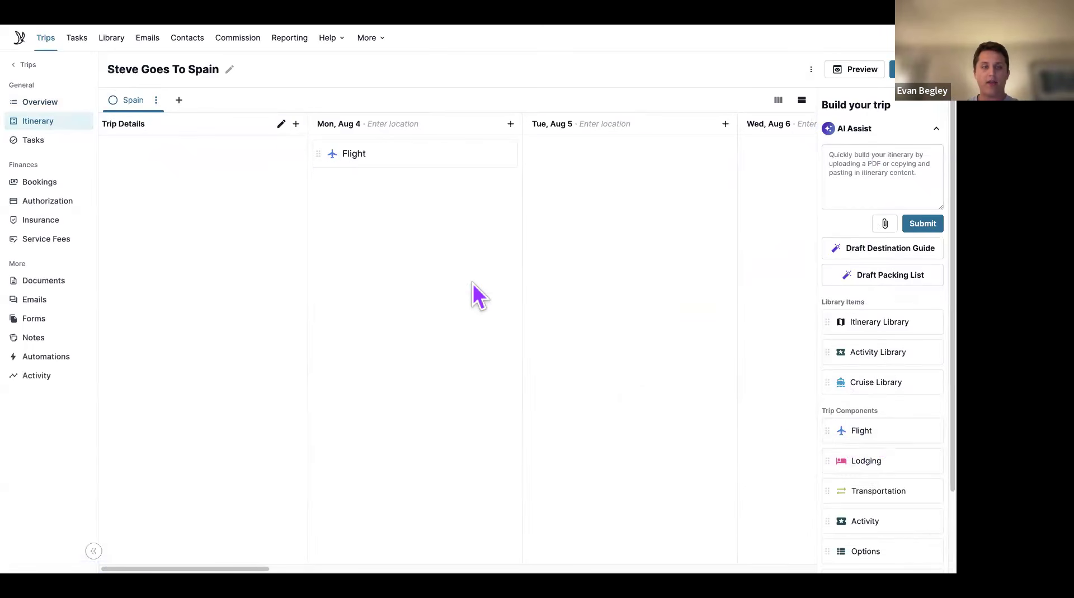
# Open the August 4 flight and look up its flight leg with airline code AA and flight number 66
pyautogui.click(415, 157)
pyautogui.scroll(-3, 439, 256)
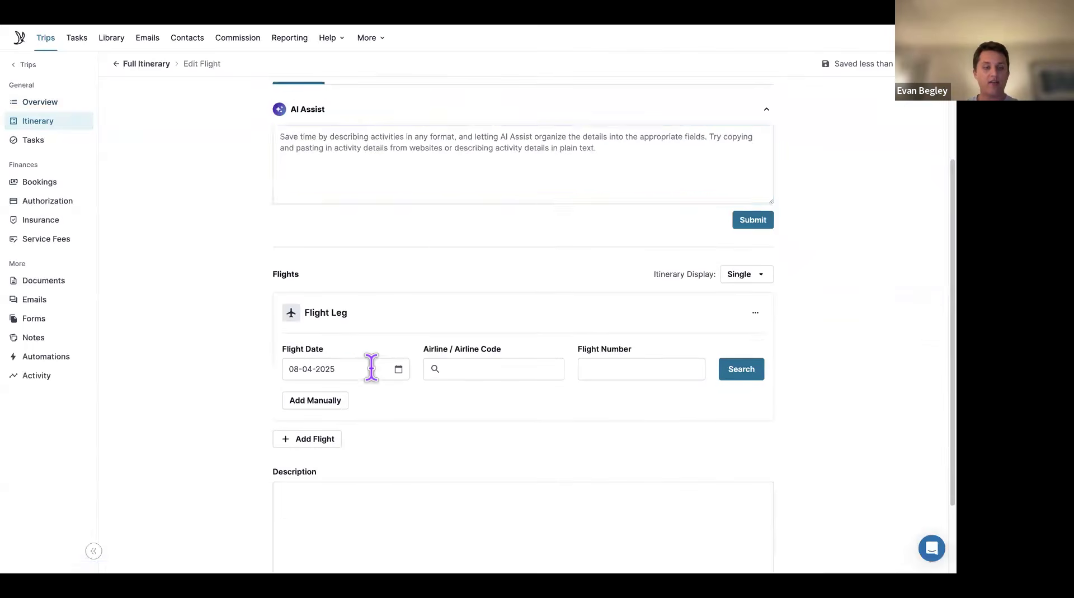
pyautogui.click(474, 343)
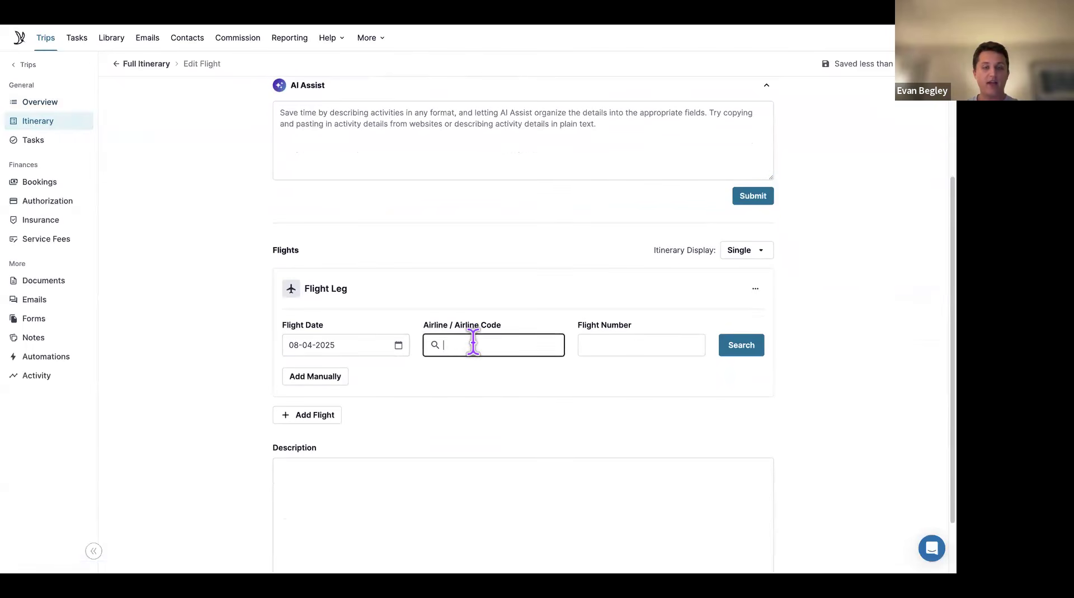
pyautogui.scroll(-1, 474, 342)
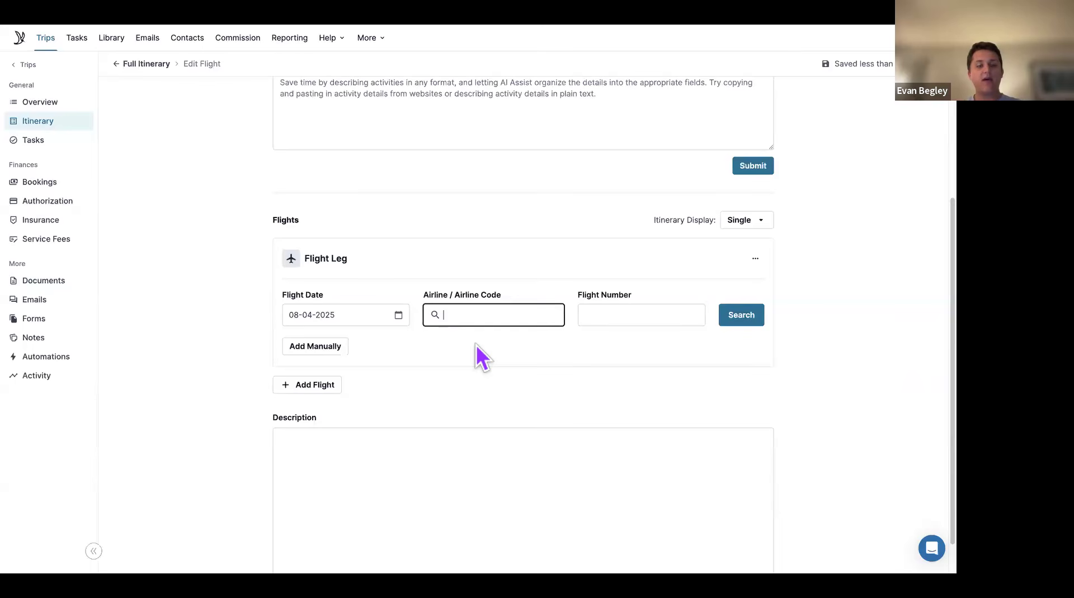
pyautogui.write('AA')
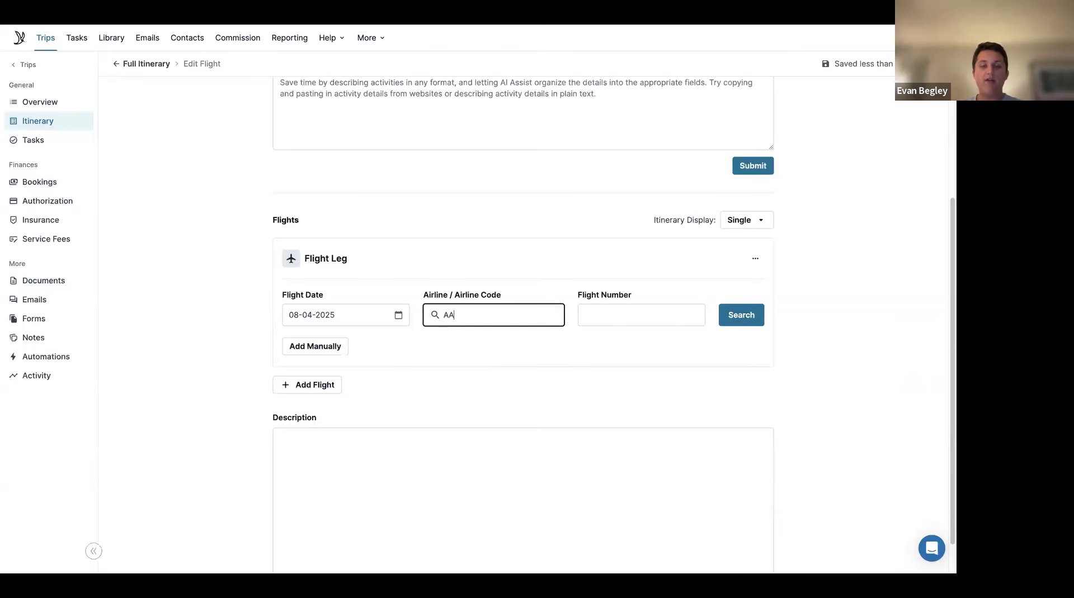
pyautogui.click(497, 347)
pyautogui.click(616, 314)
pyautogui.write('66')
pyautogui.click(736, 317)
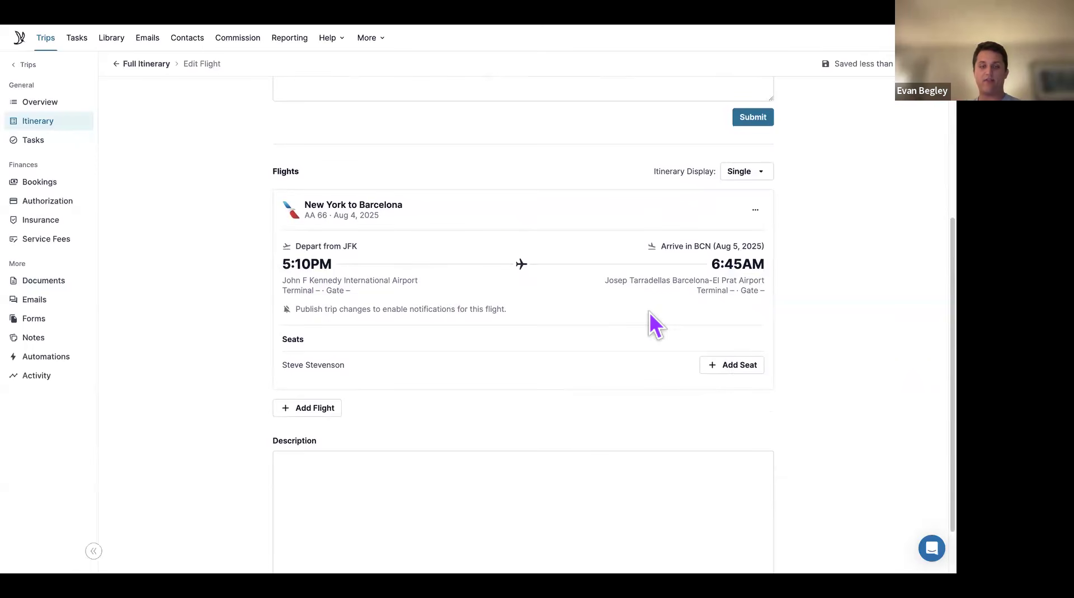
# Assign the traveler seat 32A in Economy on the New York to Barcelona flight
pyautogui.scroll(-1, 649, 314)
pyautogui.click(706, 350)
pyautogui.click(611, 348)
pyautogui.write('32A')
pyautogui.click(622, 376)
pyautogui.scroll(-1, 624, 374)
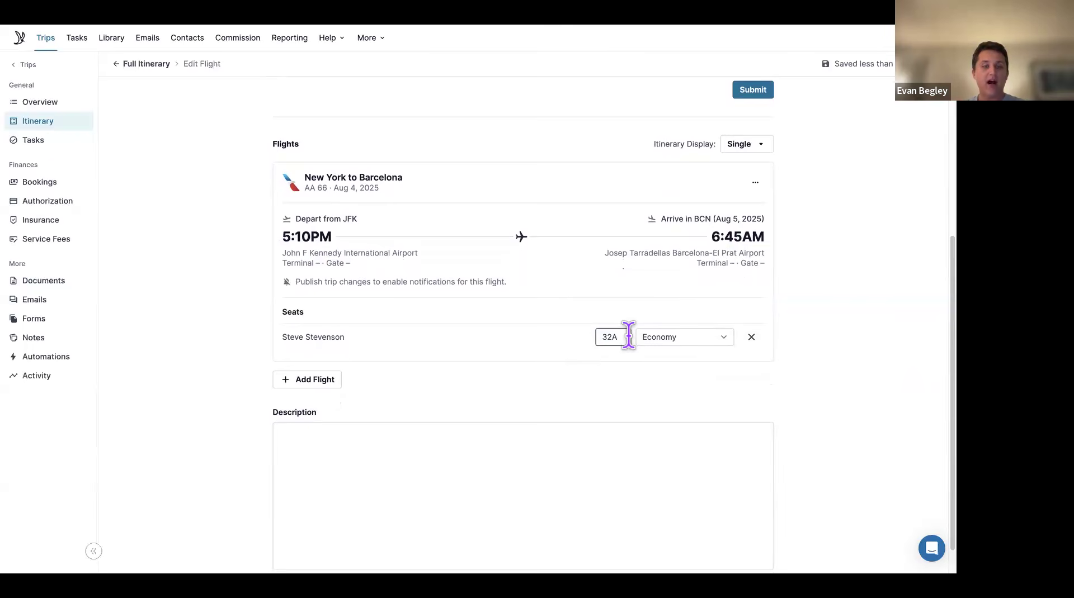
pyautogui.scroll(1, 629, 335)
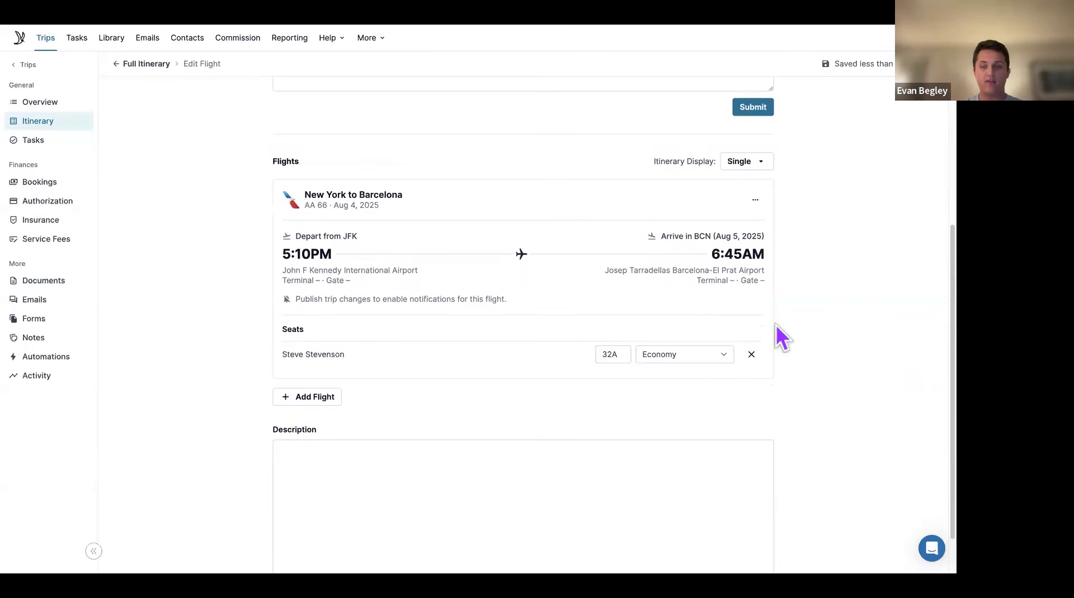
pyautogui.moveTo(295, 302); pyautogui.dragTo(515, 305)
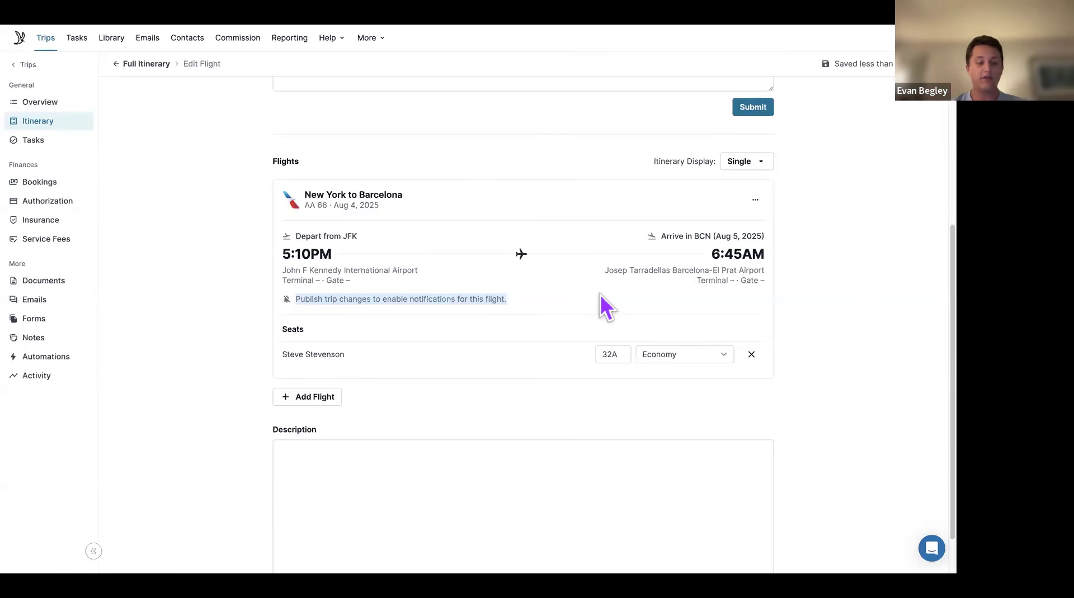
pyautogui.scroll(5, 600, 295)
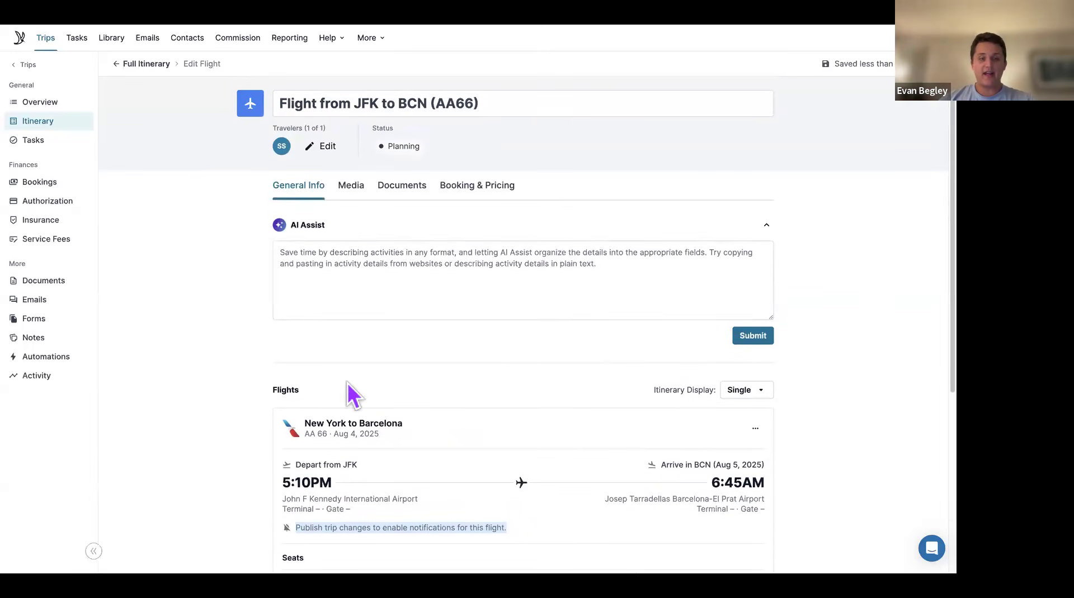
pyautogui.scroll(-2, 512, 354)
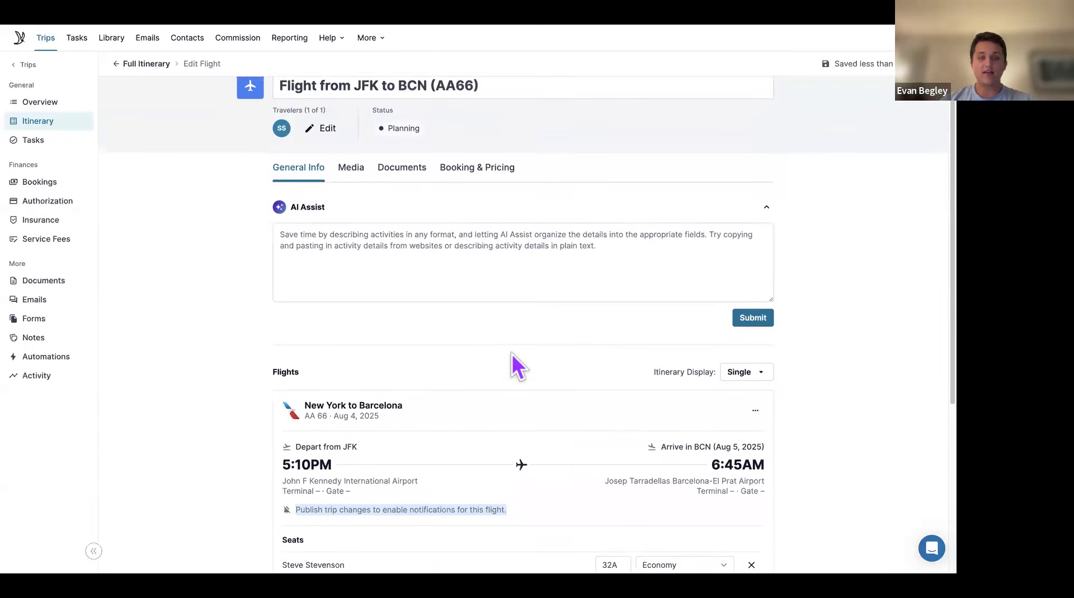
pyautogui.scroll(2, 511, 354)
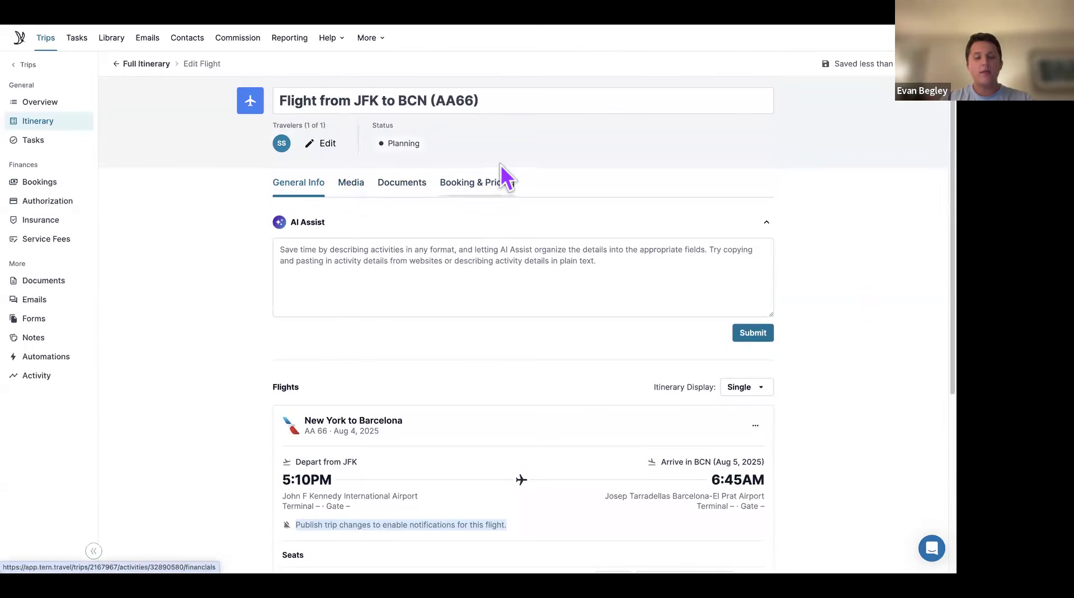
# Enter a flat-rate total price of $370.59 in the flight's booking and pricing details
pyautogui.click(471, 187)
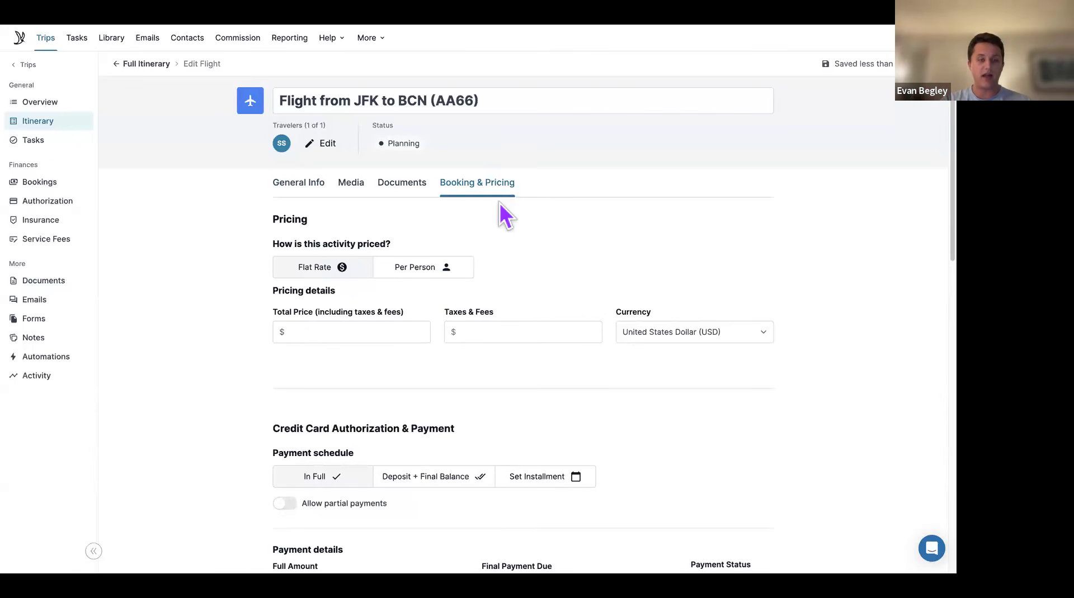
pyautogui.scroll(-1, 500, 204)
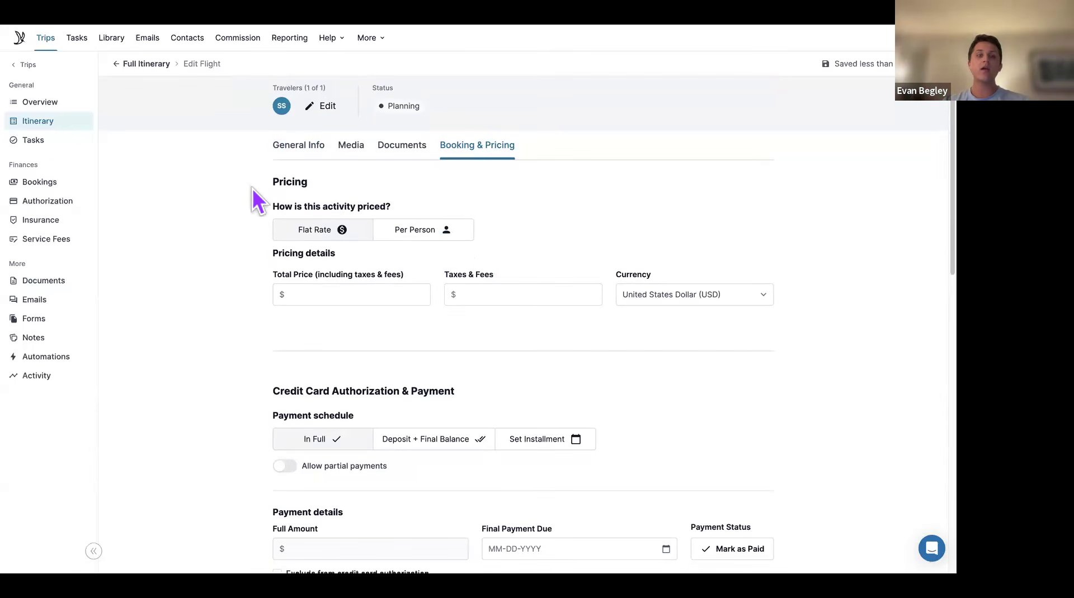
pyautogui.moveTo(247, 203); pyautogui.dragTo(395, 216)
pyautogui.click(454, 206)
pyautogui.scroll(-1, 454, 207)
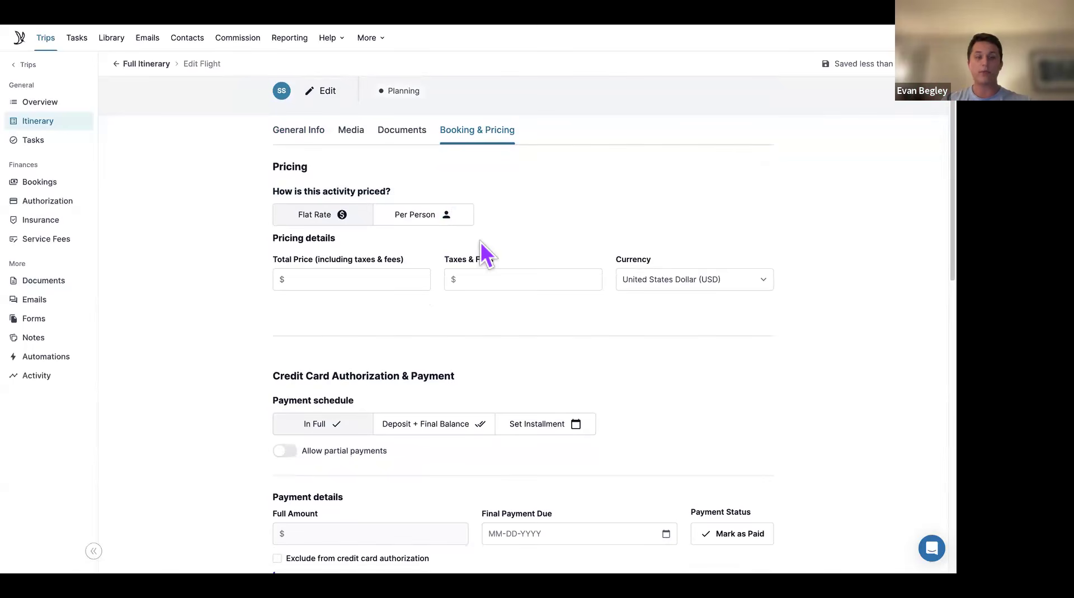
pyautogui.click(396, 278)
pyautogui.write('37')
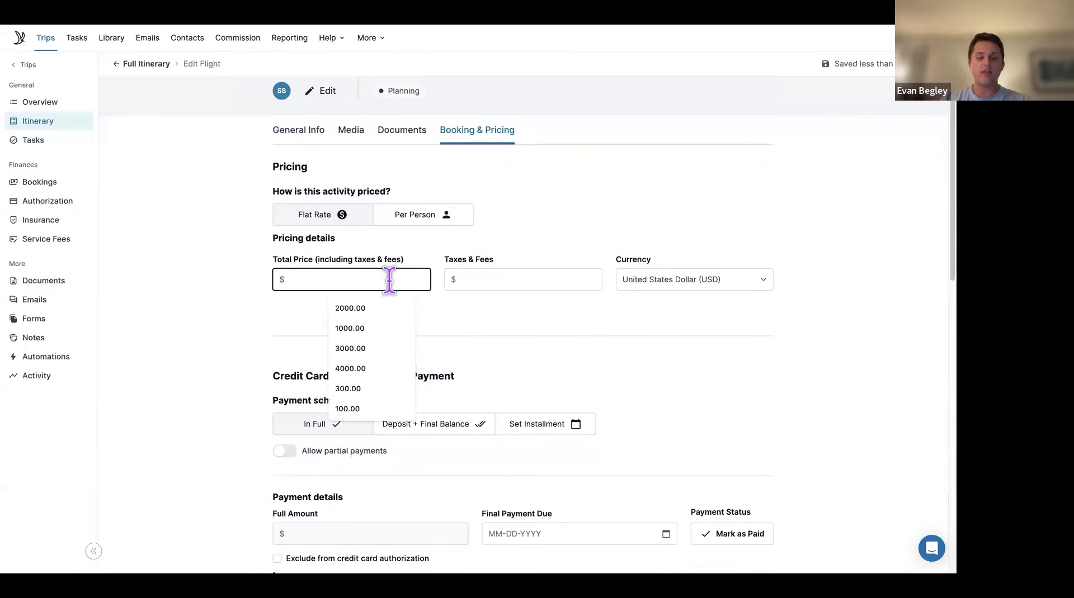
pyautogui.write('0')
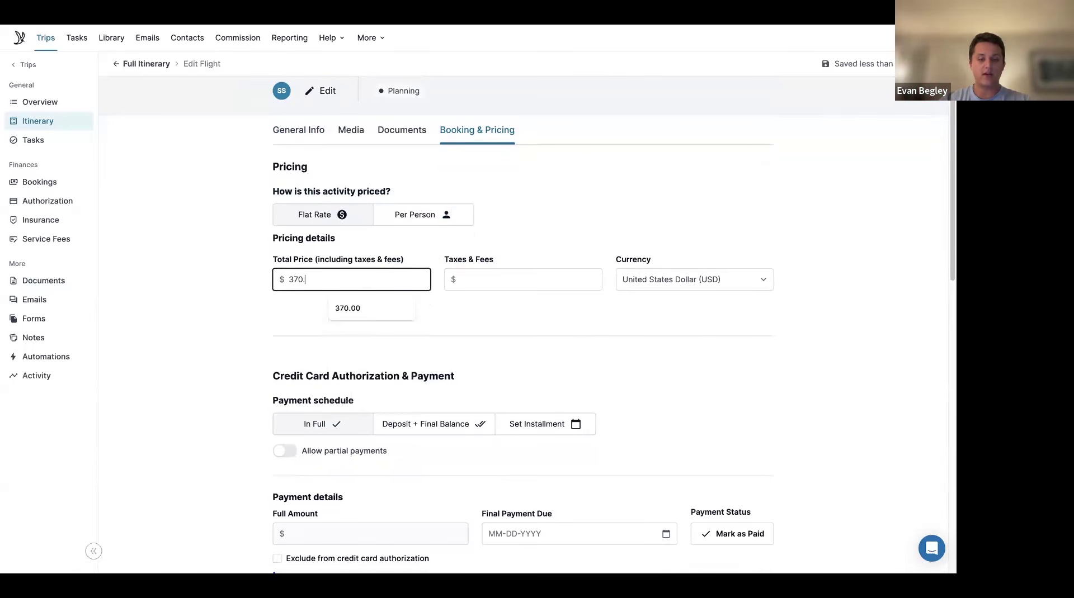
pyautogui.write('.59')
pyautogui.click(475, 311)
pyautogui.scroll(-1, 489, 183)
pyautogui.click(382, 263)
# Set the final payment due date of the flight's in-full payment to July 1, 2025
pyautogui.scroll(-3, 380, 263)
pyautogui.scroll(-3, 385, 274)
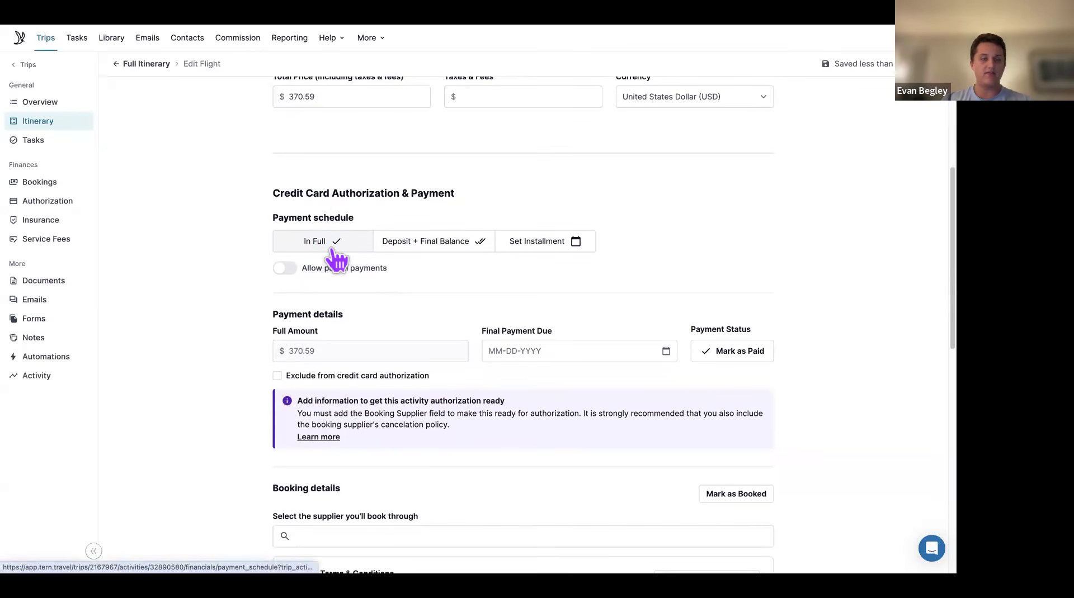
pyautogui.scroll(-2, 335, 260)
pyautogui.click(666, 301)
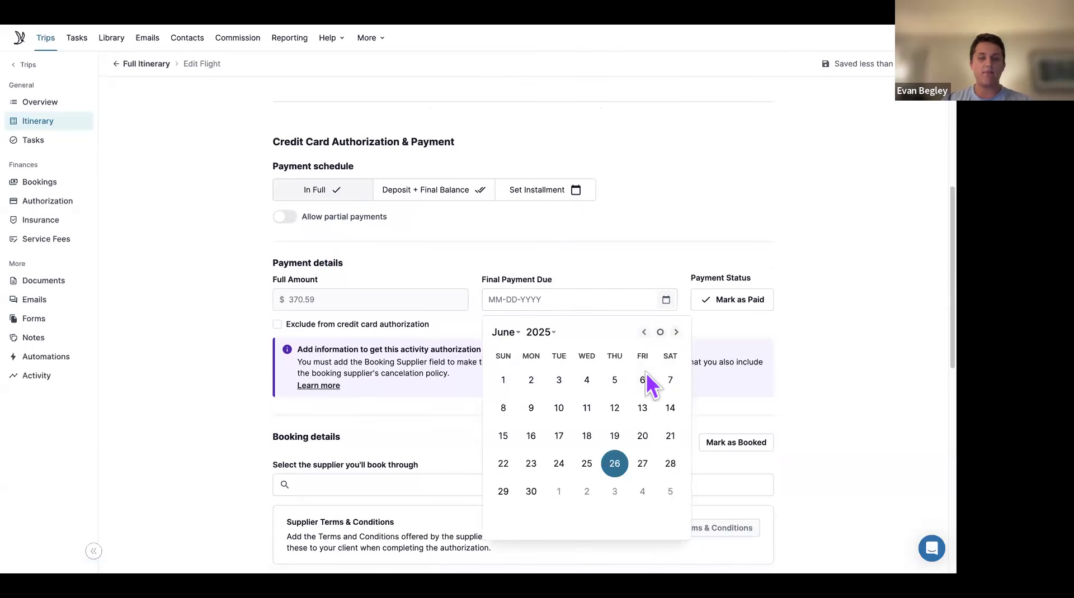
pyautogui.click(676, 332)
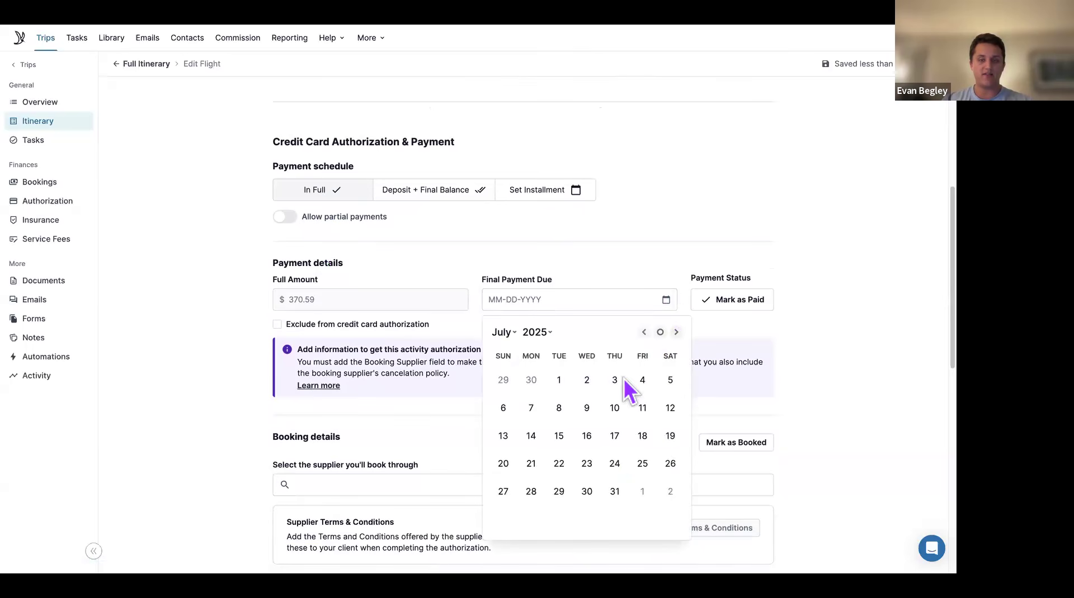
pyautogui.click(560, 382)
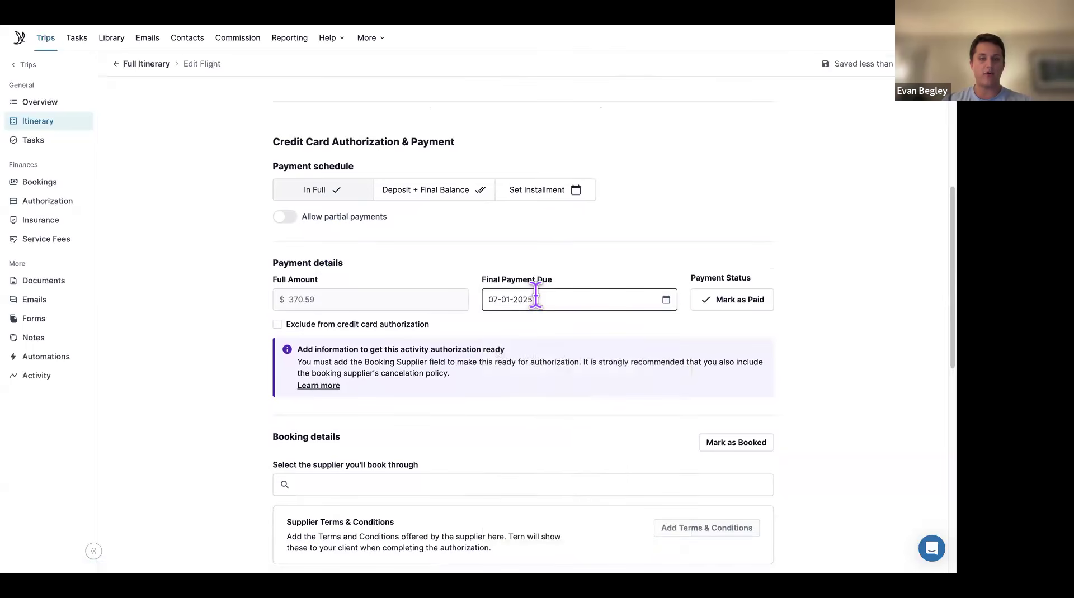
# Search the suppliers for "american airl" and select American Airlines as the flight's booking supplier
pyautogui.scroll(-3, 536, 298)
pyautogui.click(504, 354)
pyautogui.write('america')
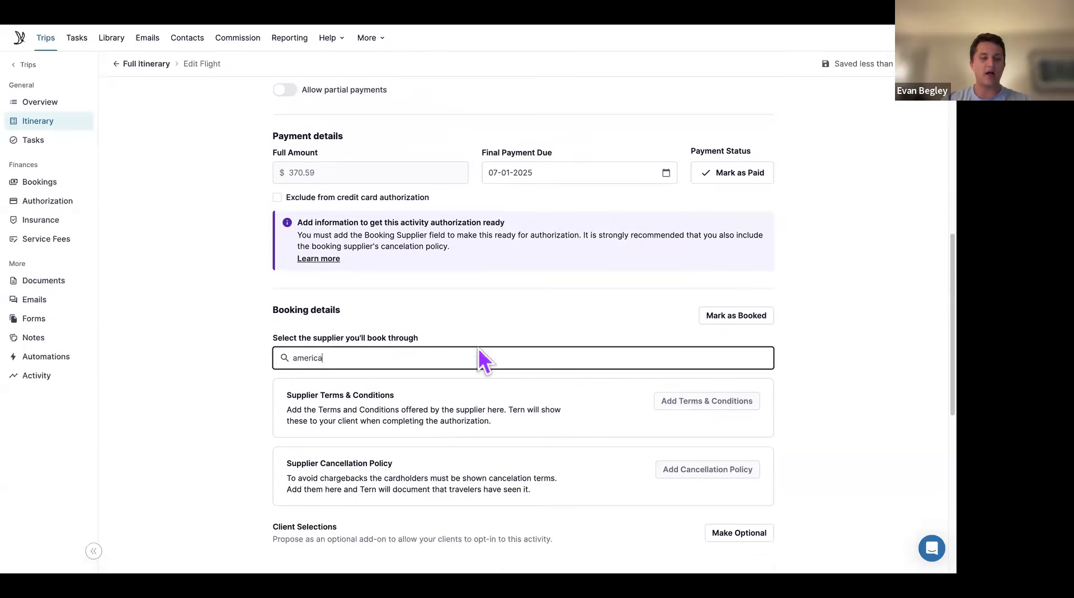
pyautogui.write('n')
pyautogui.press('BackSpace')
pyautogui.write('n airl')
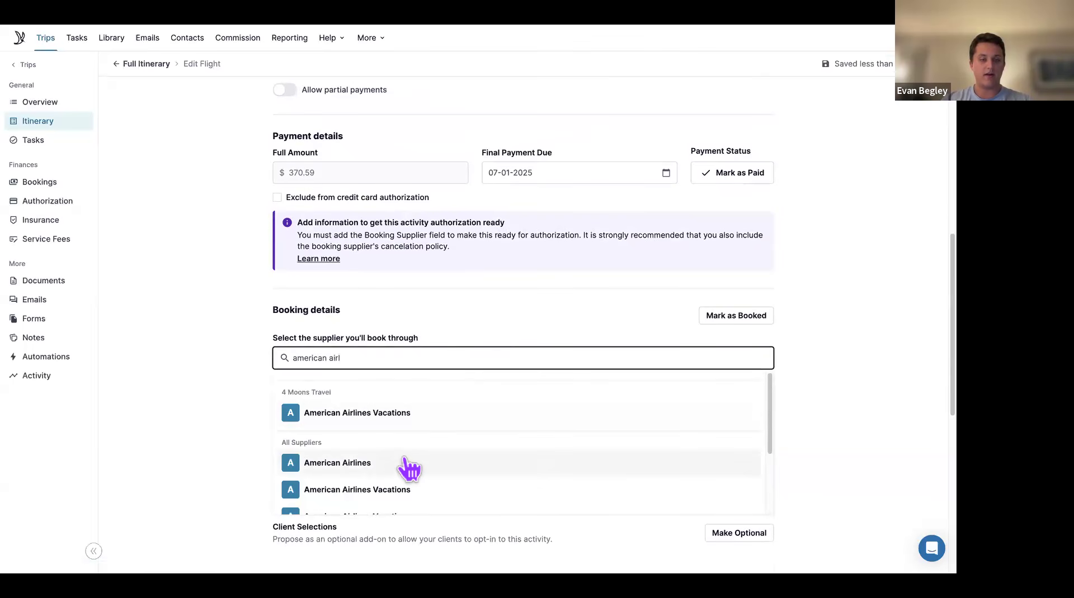
pyautogui.click(408, 465)
# Set the flight's total expected commission to $40.00
pyautogui.scroll(-1, 490, 397)
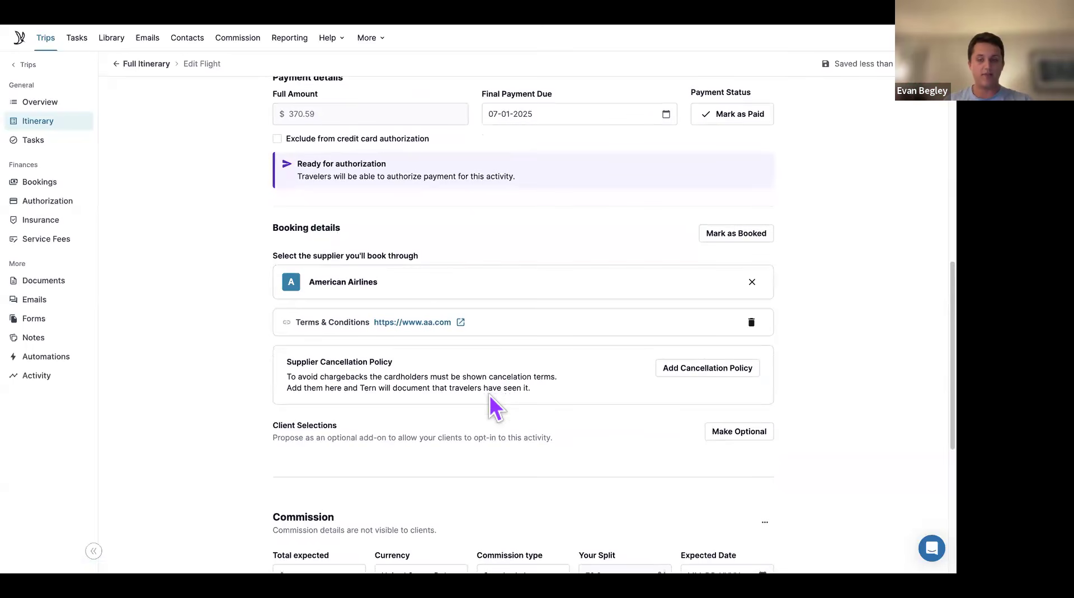
pyautogui.scroll(-1, 488, 394)
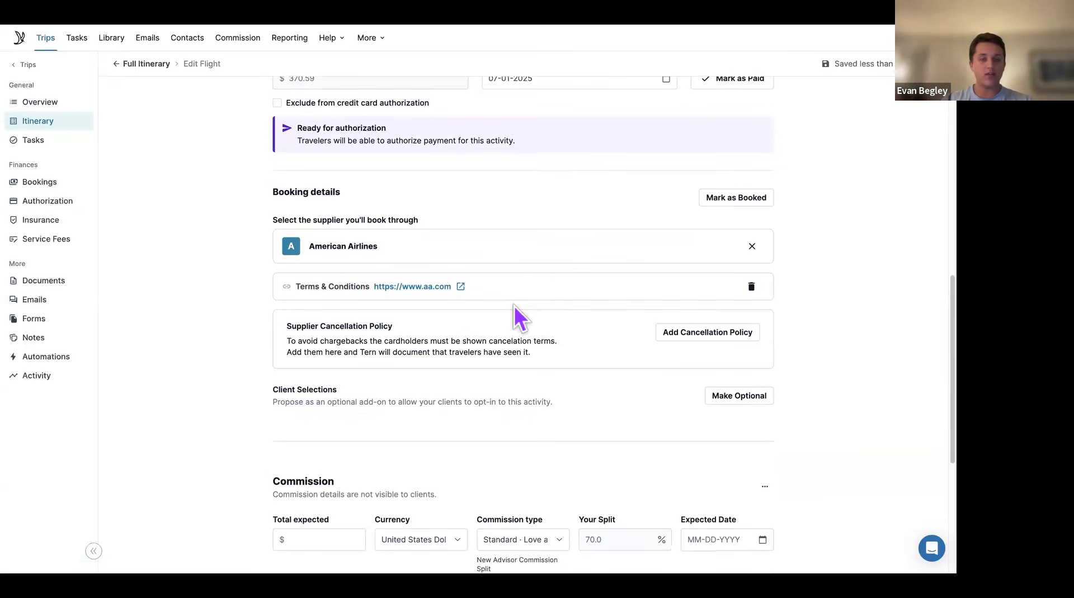
pyautogui.scroll(-1, 504, 291)
pyautogui.scroll(-2, 456, 280)
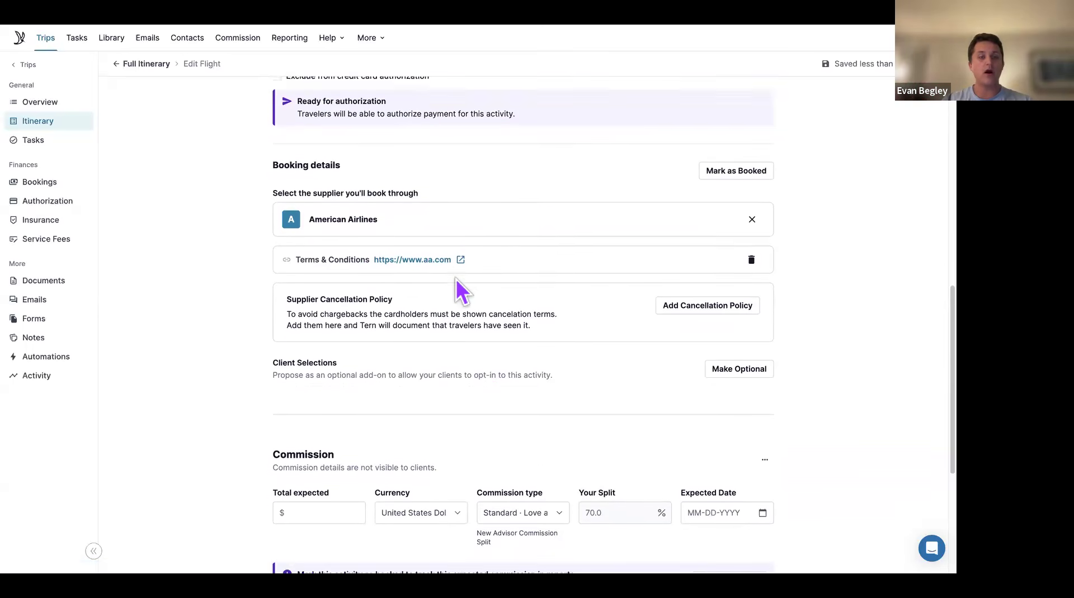
pyautogui.scroll(-1, 426, 247)
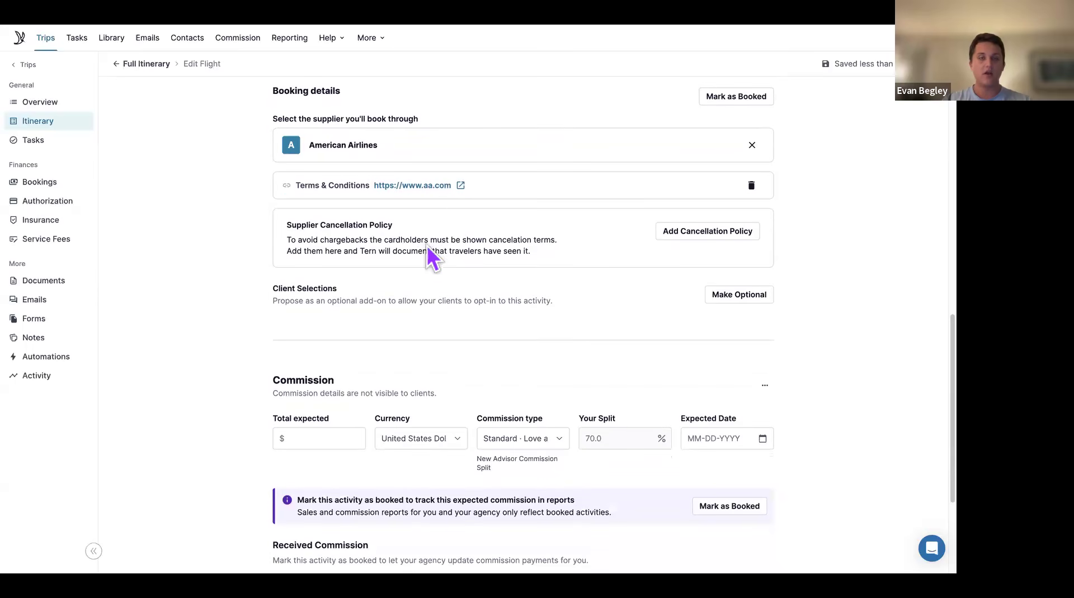
pyautogui.scroll(-1, 458, 212)
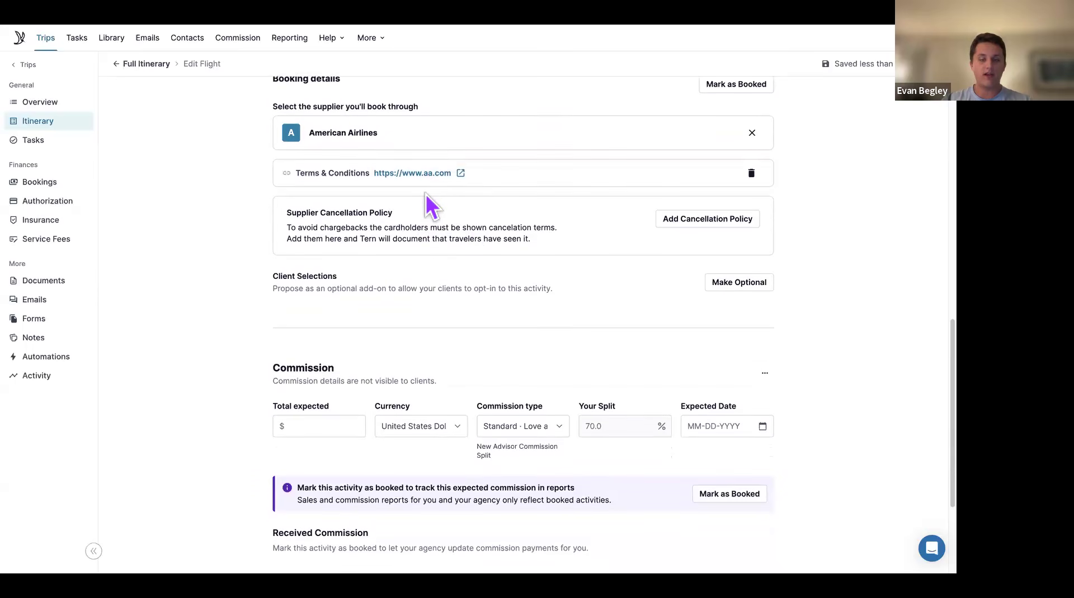
pyautogui.scroll(-4, 425, 193)
pyautogui.scroll(-3, 425, 193)
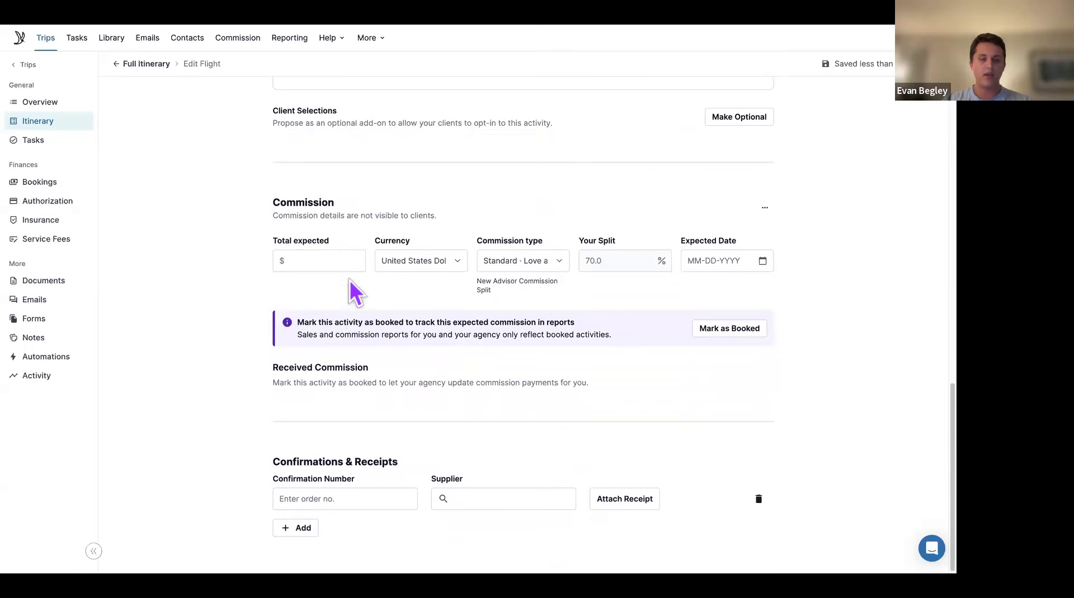
pyautogui.click(334, 266)
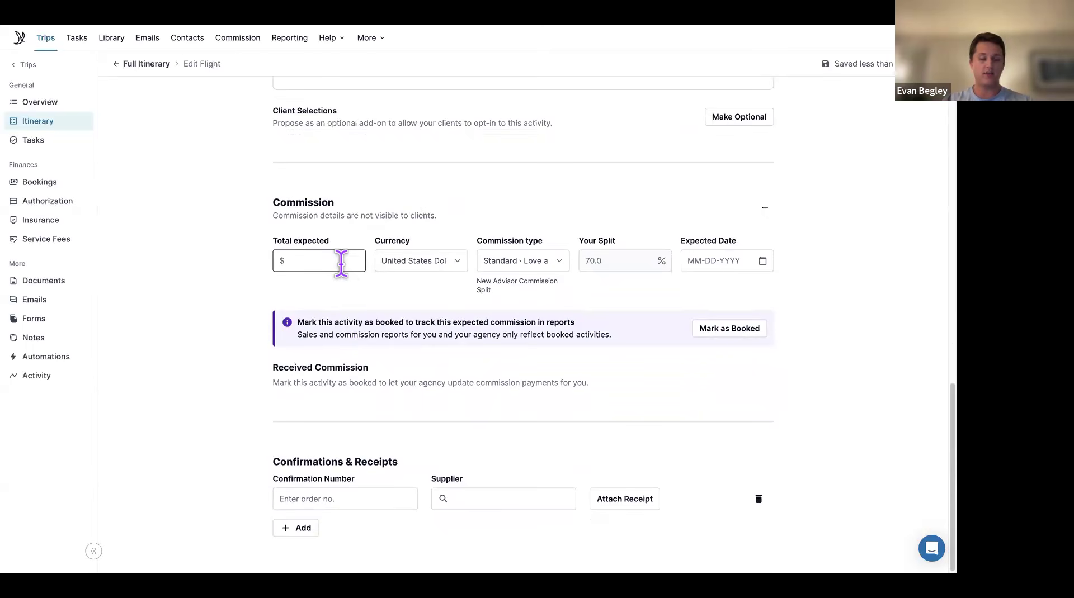
pyautogui.click(341, 262)
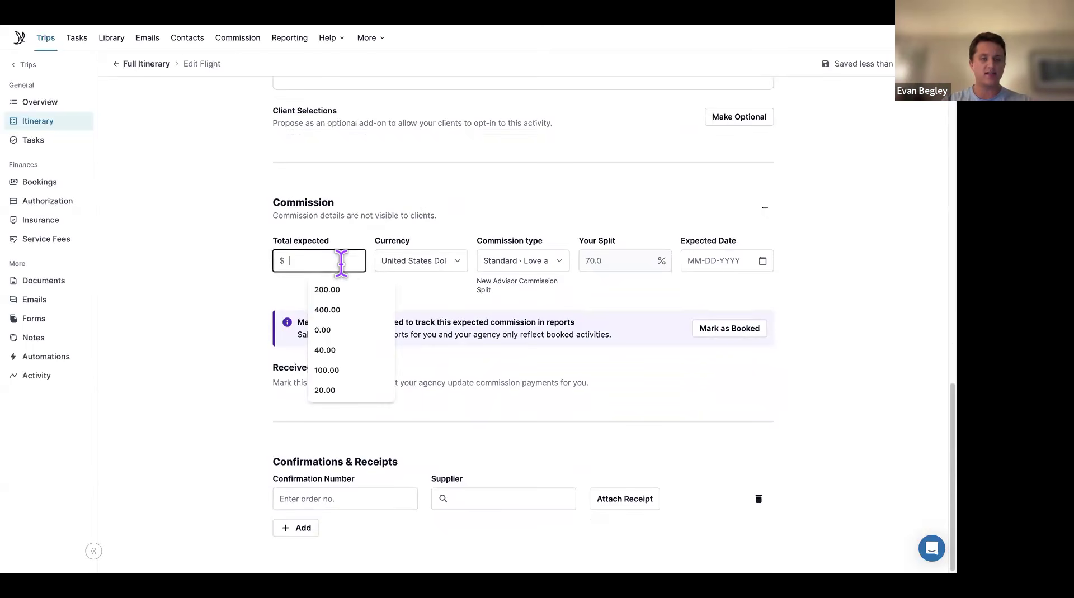
pyautogui.write('40')
pyautogui.click(274, 301)
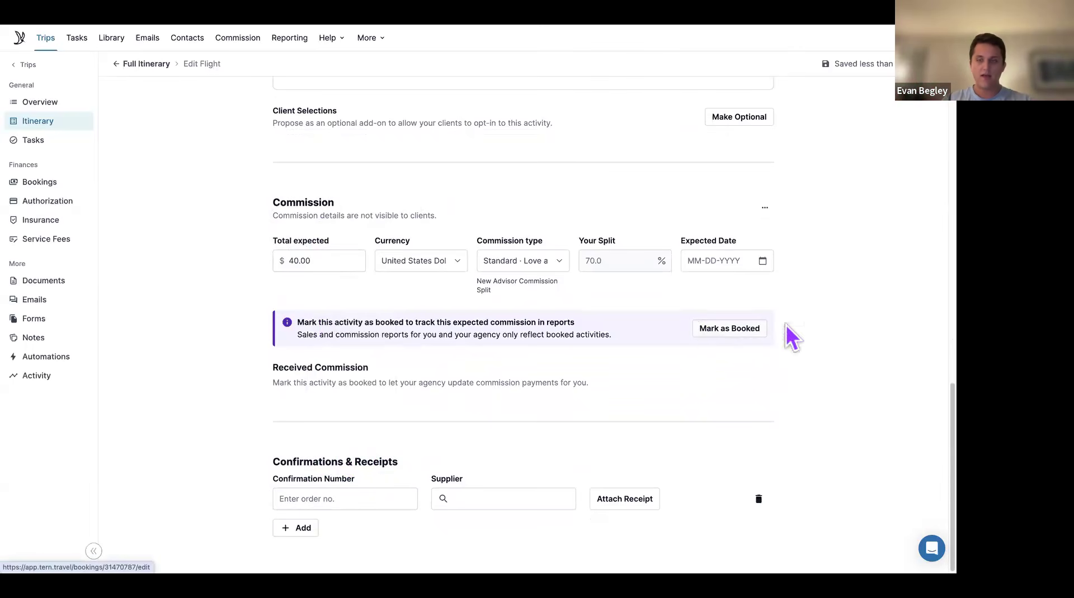
# Add a Non-Refundable supplier cancellation policy for American Airlines to the flight's booking details
pyautogui.scroll(2, 647, 280)
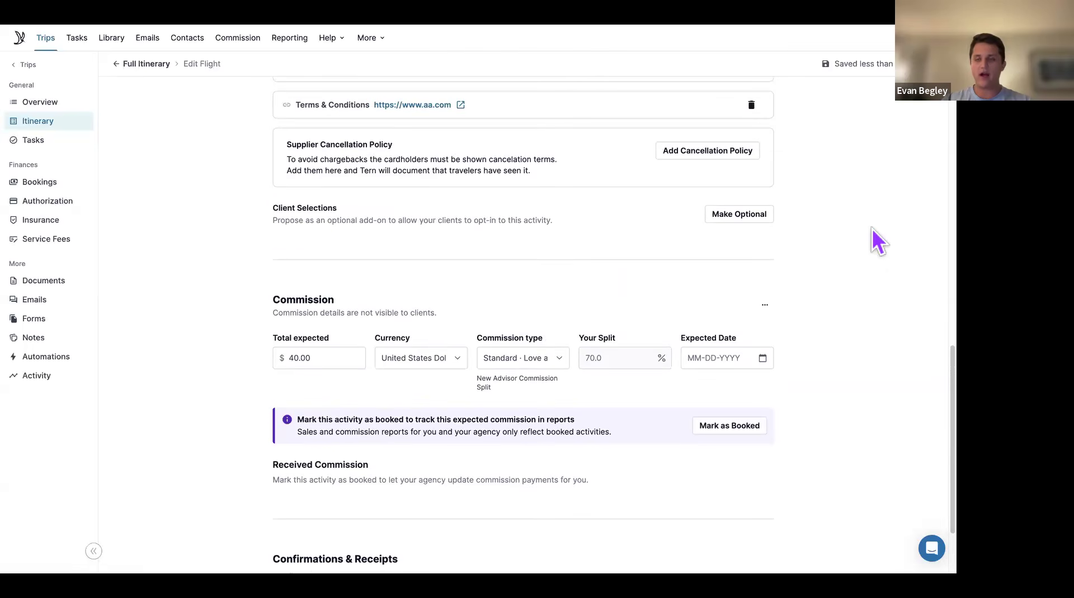
pyautogui.scroll(1, 873, 239)
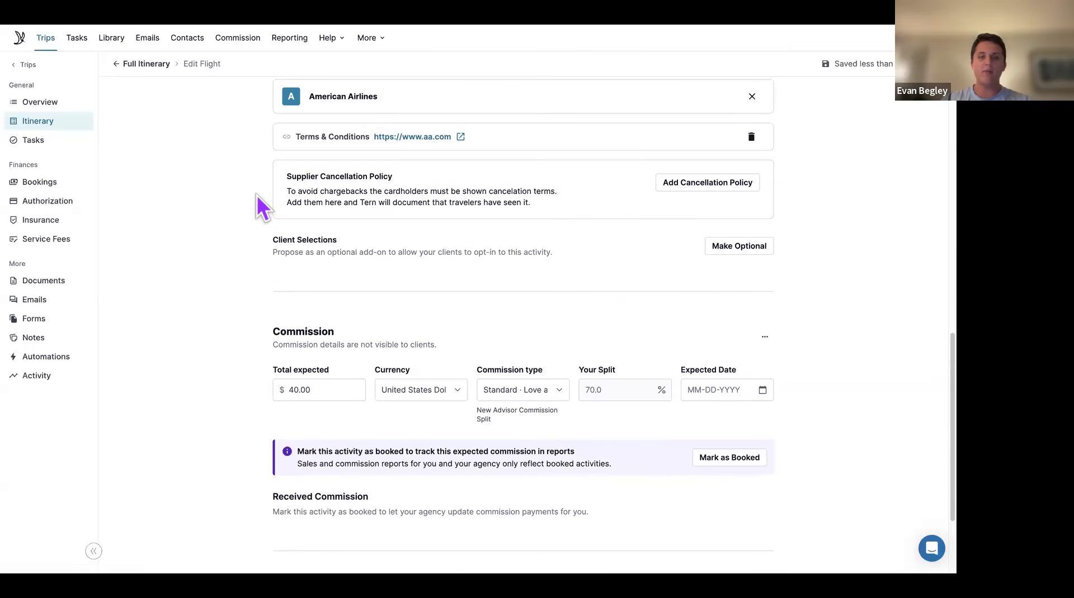
pyautogui.scroll(1, 256, 198)
pyautogui.moveTo(284, 214); pyautogui.dragTo(569, 240)
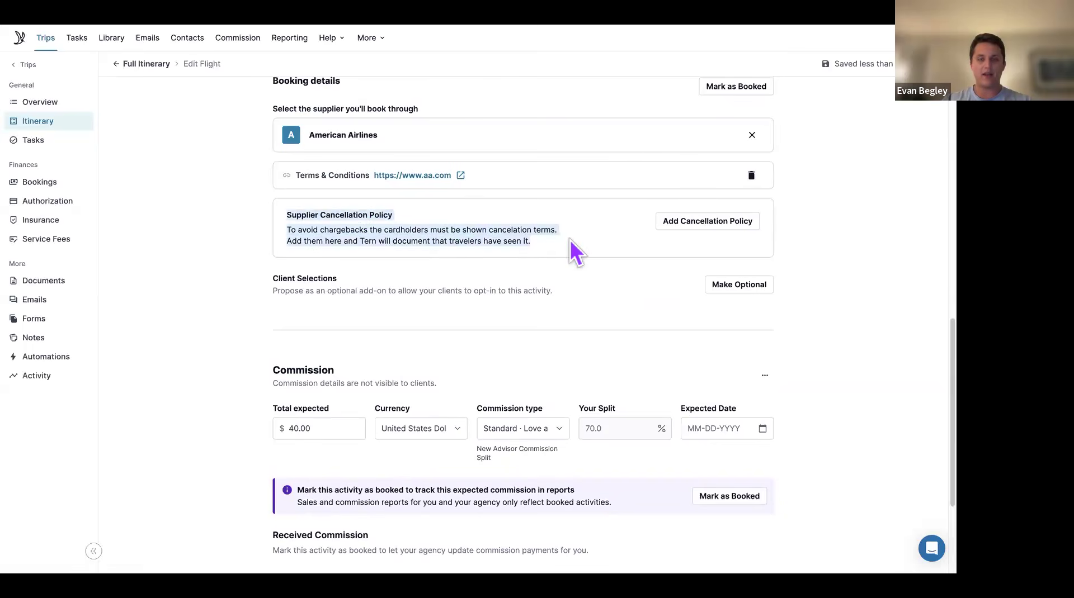
pyautogui.click(693, 221)
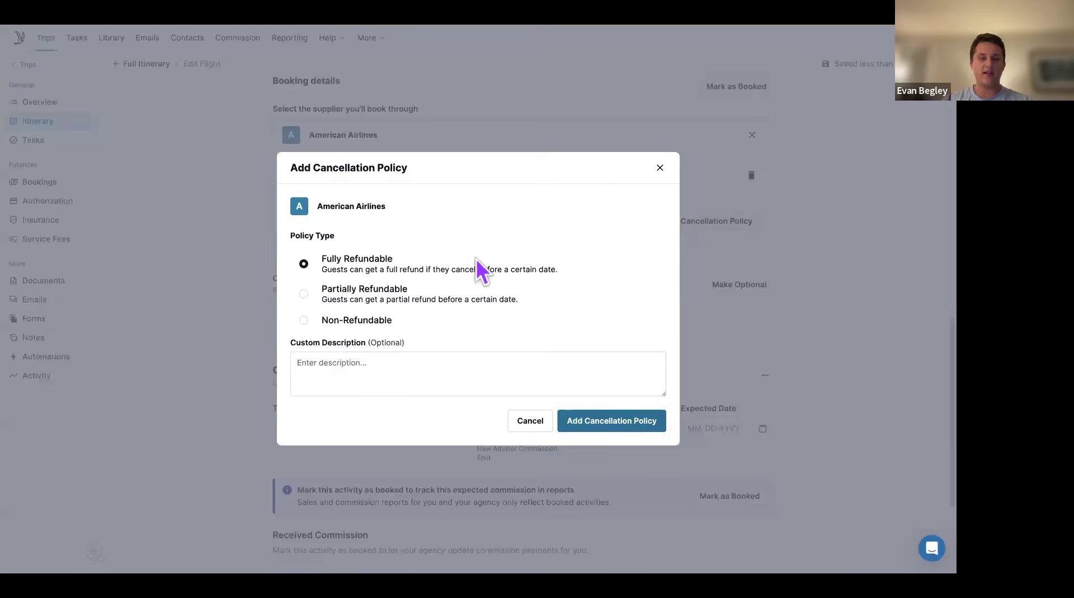
pyautogui.click(369, 320)
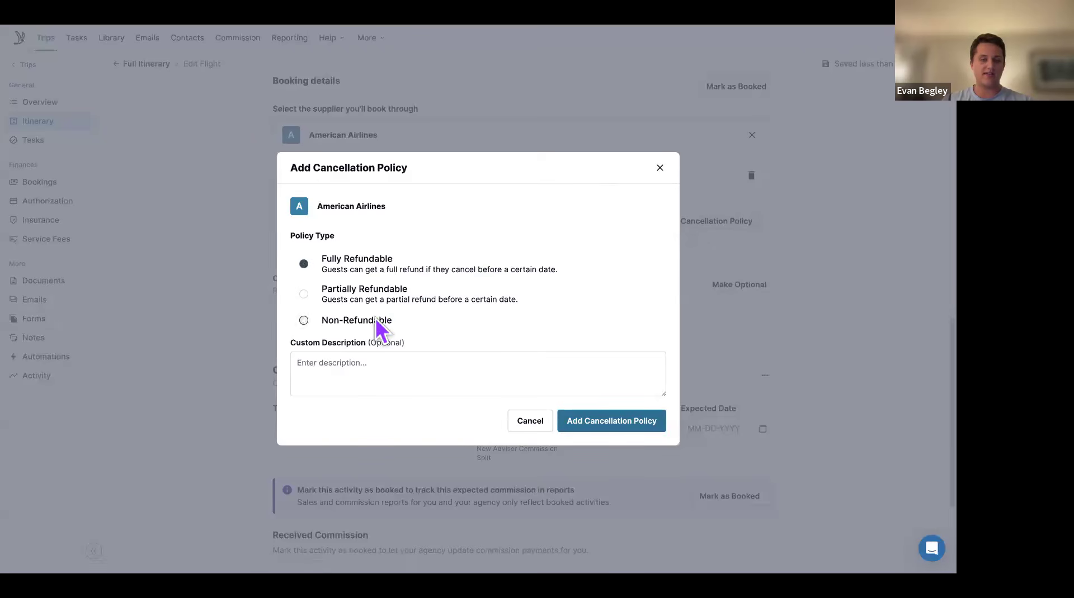
pyautogui.click(627, 429)
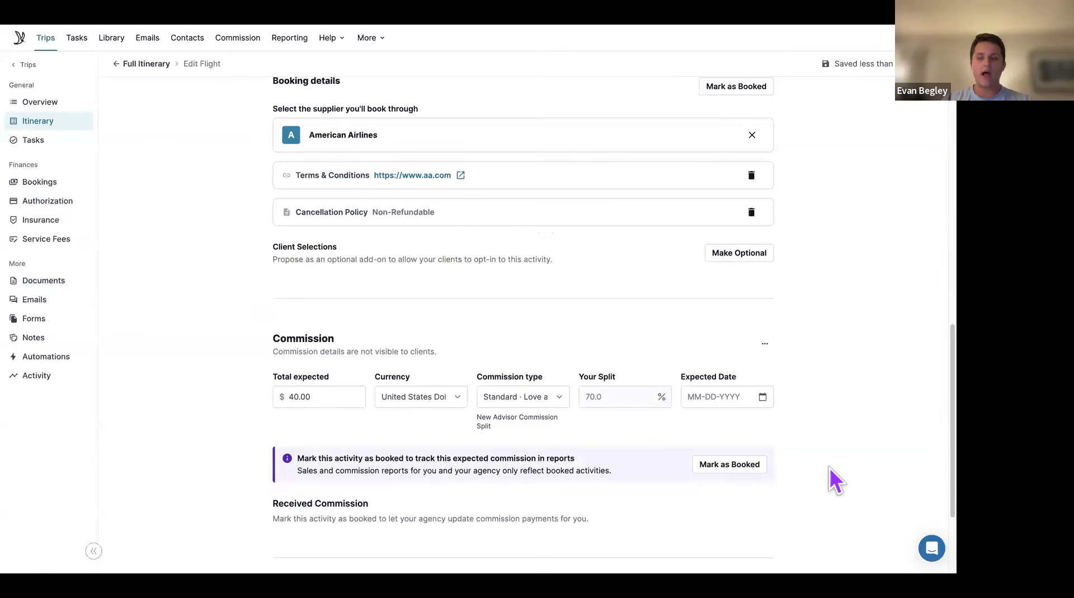
# Look back over the flight's commission, payment and pricing details and return to the full itinerary
pyautogui.scroll(-3, 569, 340)
pyautogui.scroll(6, 569, 338)
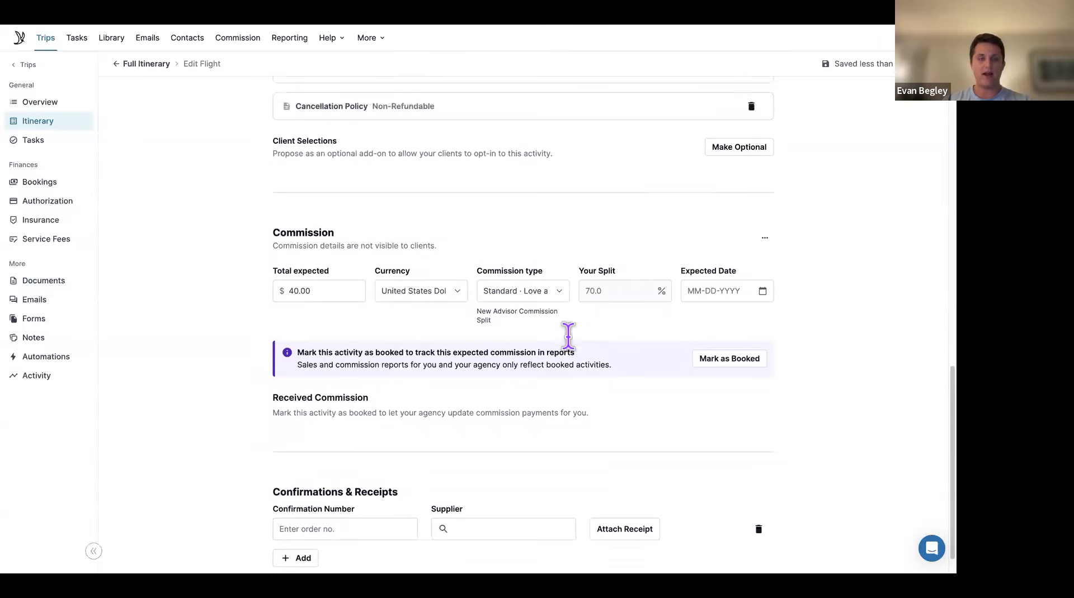
pyautogui.scroll(5, 569, 340)
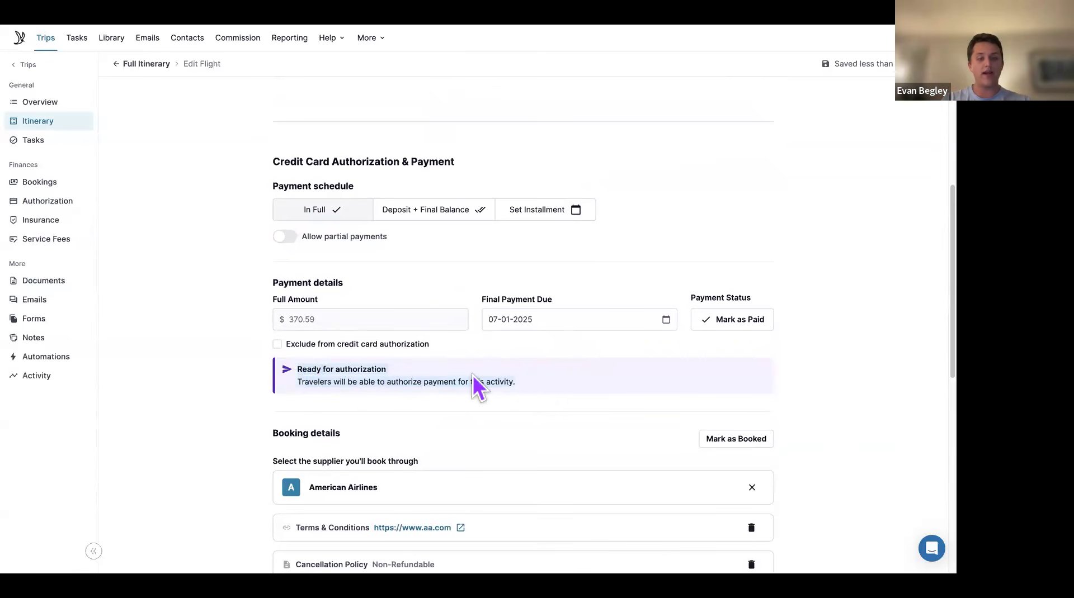
pyautogui.scroll(3, 472, 383)
pyautogui.scroll(3, 477, 385)
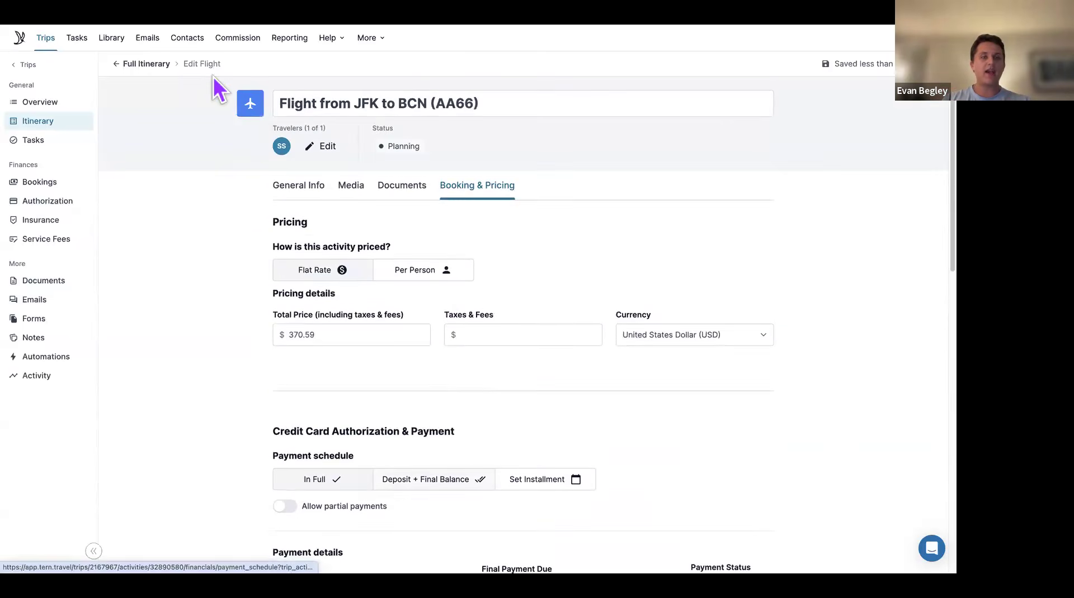
pyautogui.click(147, 63)
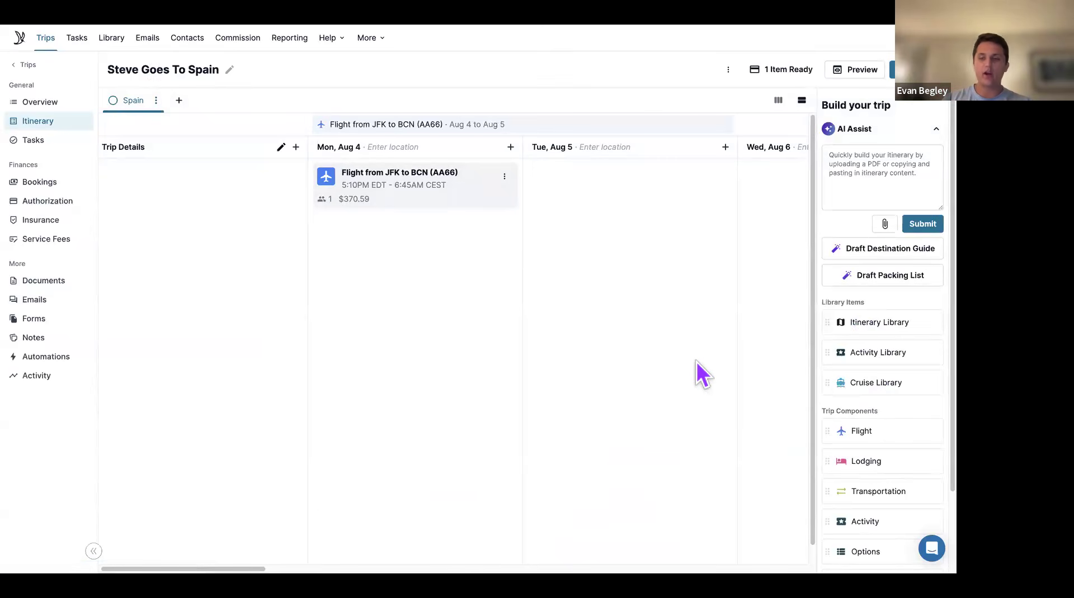
# Add a Lodging component to Monday, Aug 4 in the itinerary, below the JFK to BCN flight
pyautogui.scroll(-1, 854, 384)
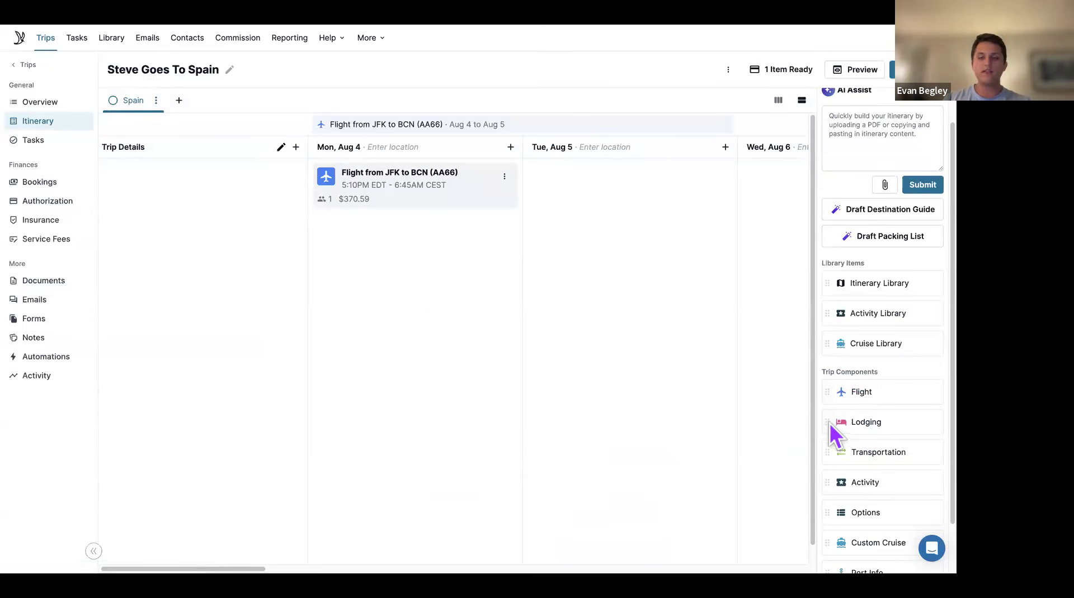
pyautogui.moveTo(831, 424); pyautogui.dragTo(424, 306)
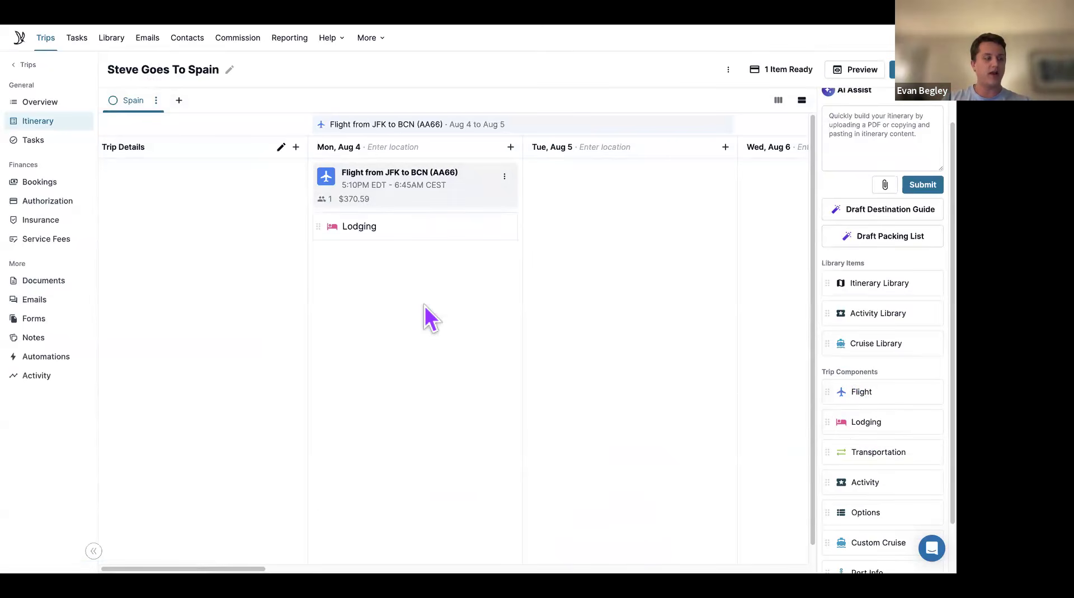
pyautogui.scroll(-1, 425, 307)
# Search the lodging properties for "w barcelona" and select W Barcelona as the property
pyautogui.click(426, 400)
pyautogui.scroll(-1, 425, 401)
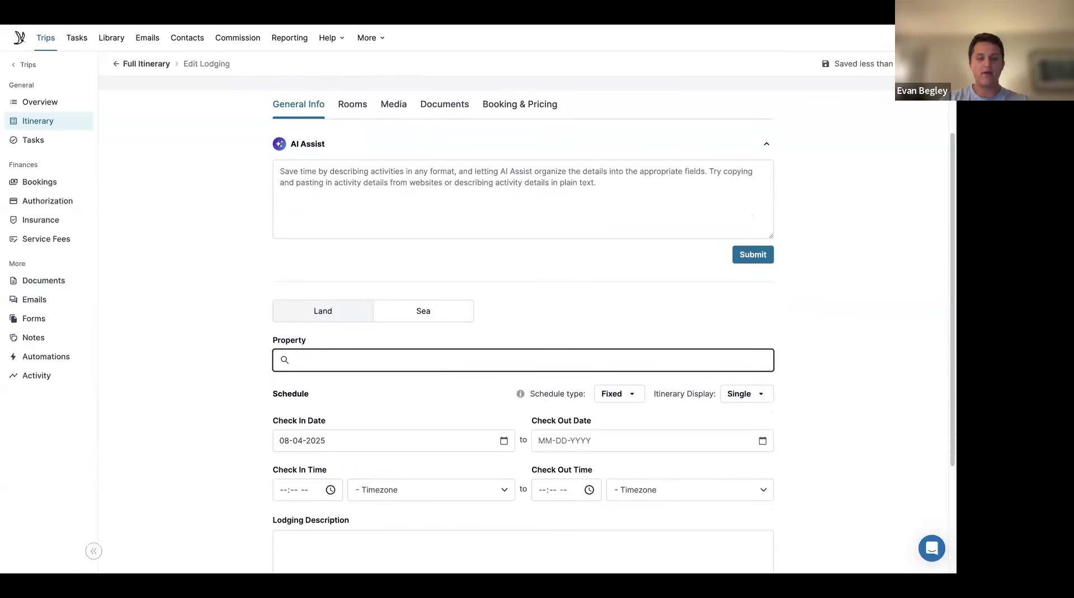
pyautogui.write('w barceloa')
pyautogui.write('a')
pyautogui.click(549, 394)
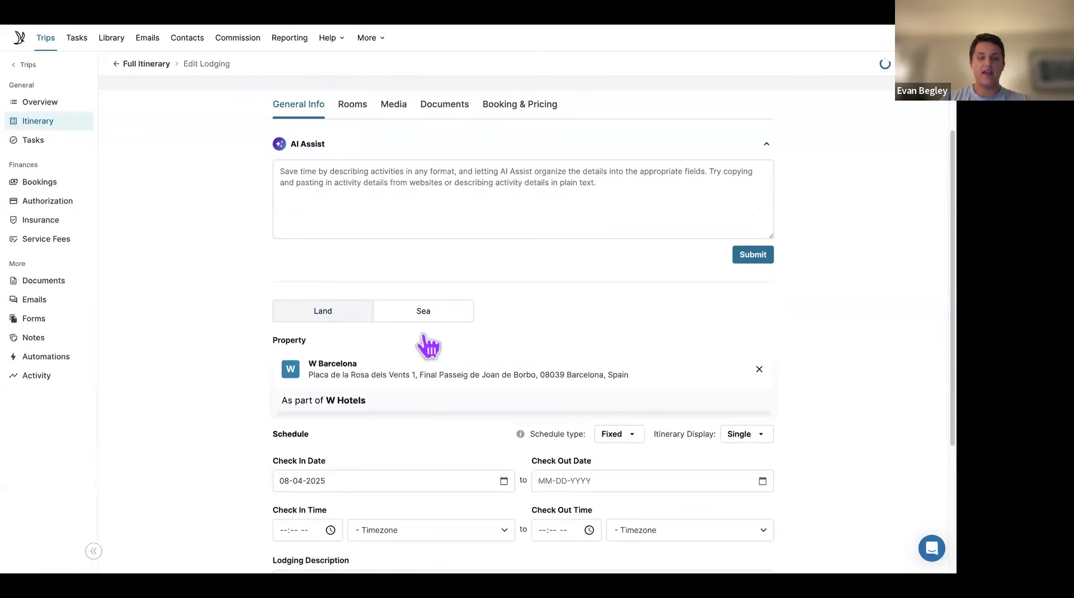
# Set the lodging's check-out date to August 10, 2025
pyautogui.scroll(-2, 569, 392)
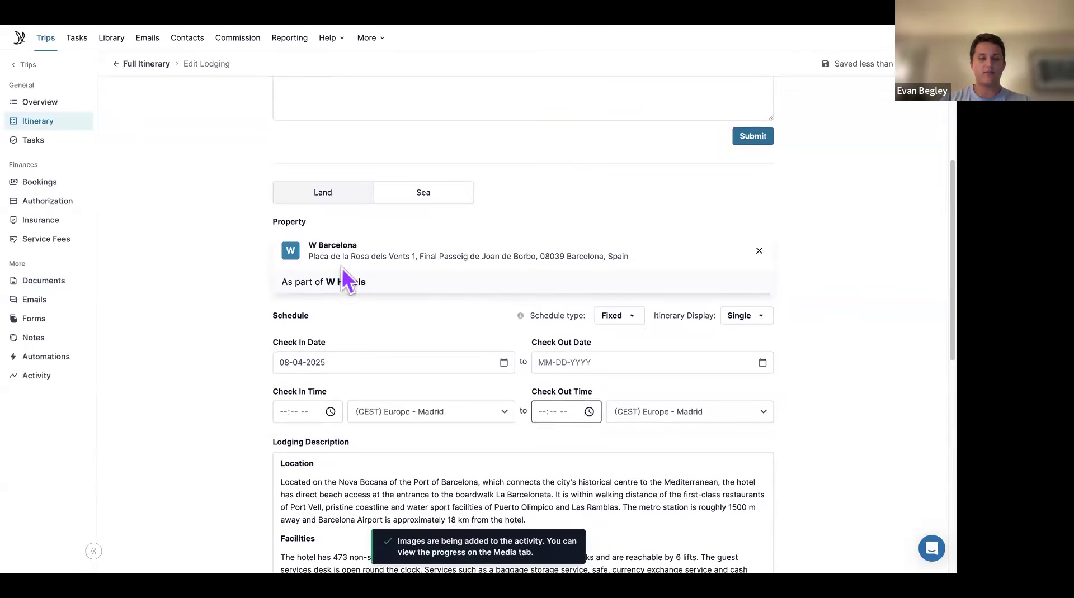
pyautogui.scroll(-2, 354, 294)
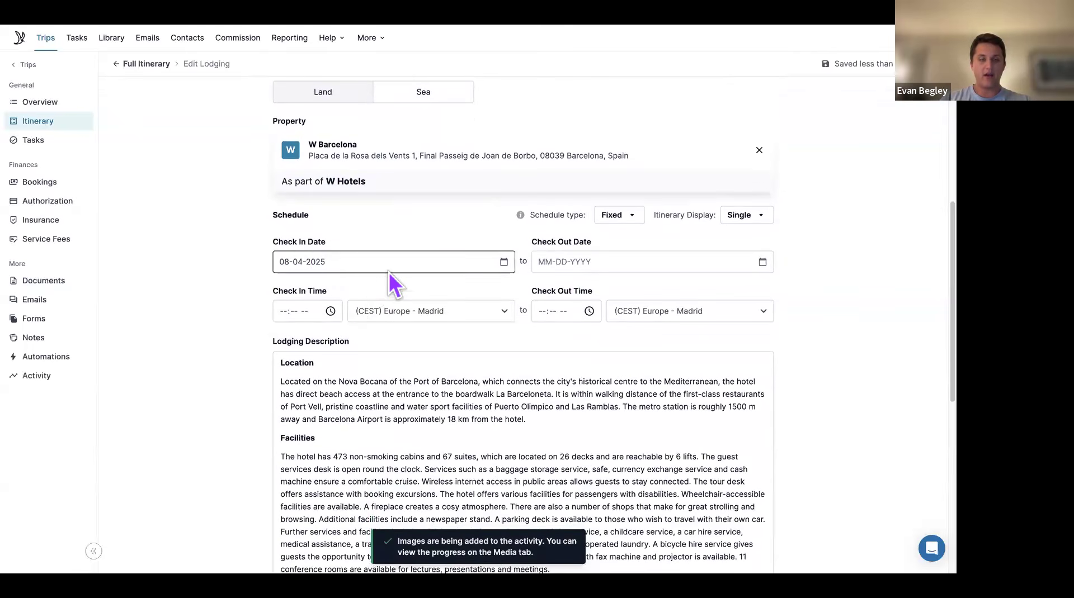
pyautogui.click(763, 265)
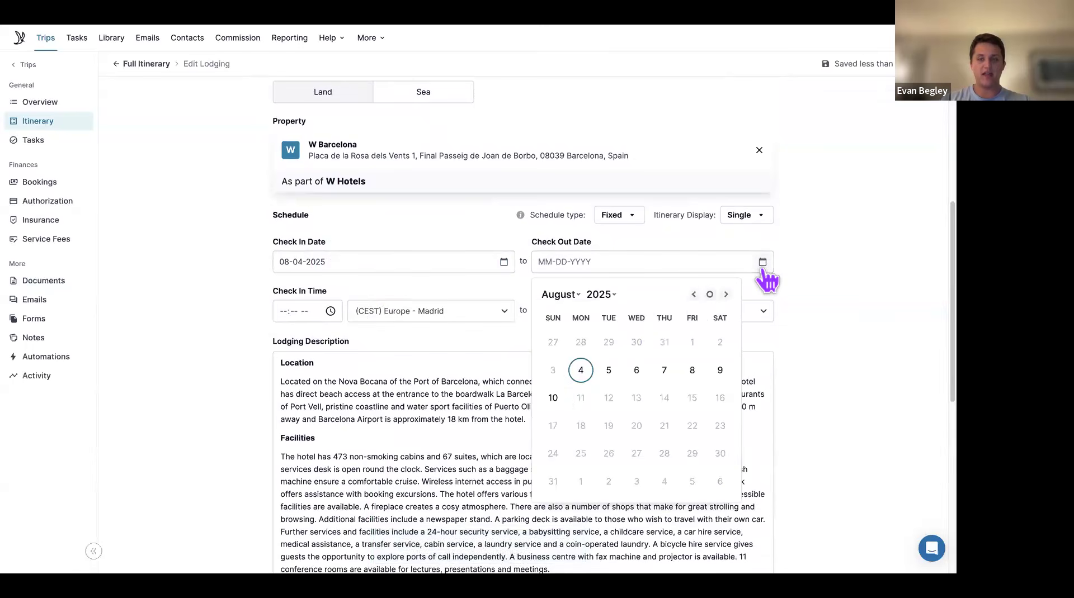
pyautogui.click(553, 397)
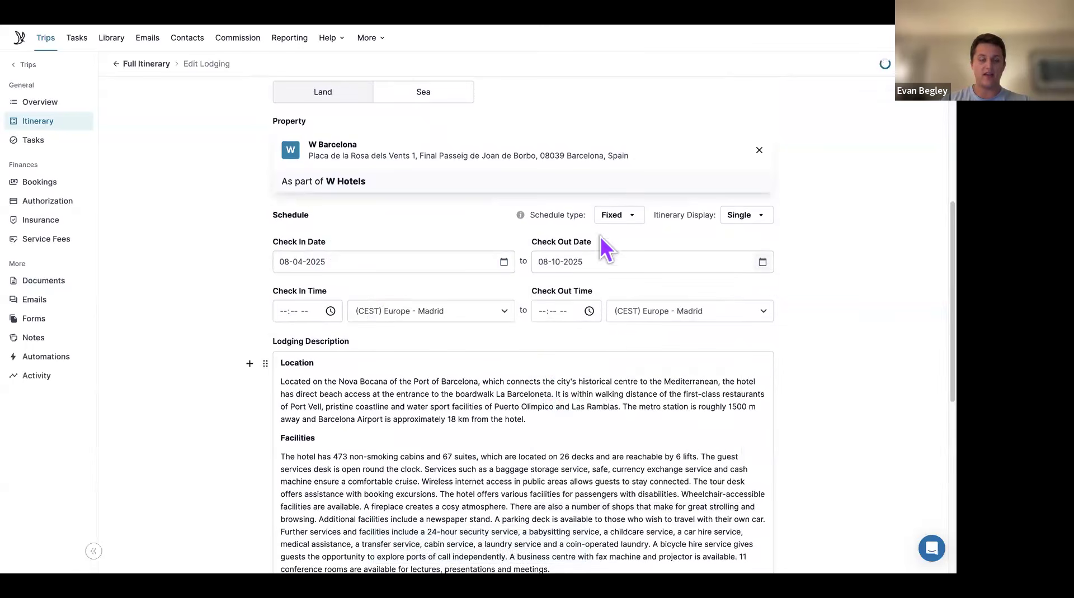
# Set the lodging's check-in time to 03:00 PM and its check-out time to 10:00 PM
pyautogui.click(283, 312)
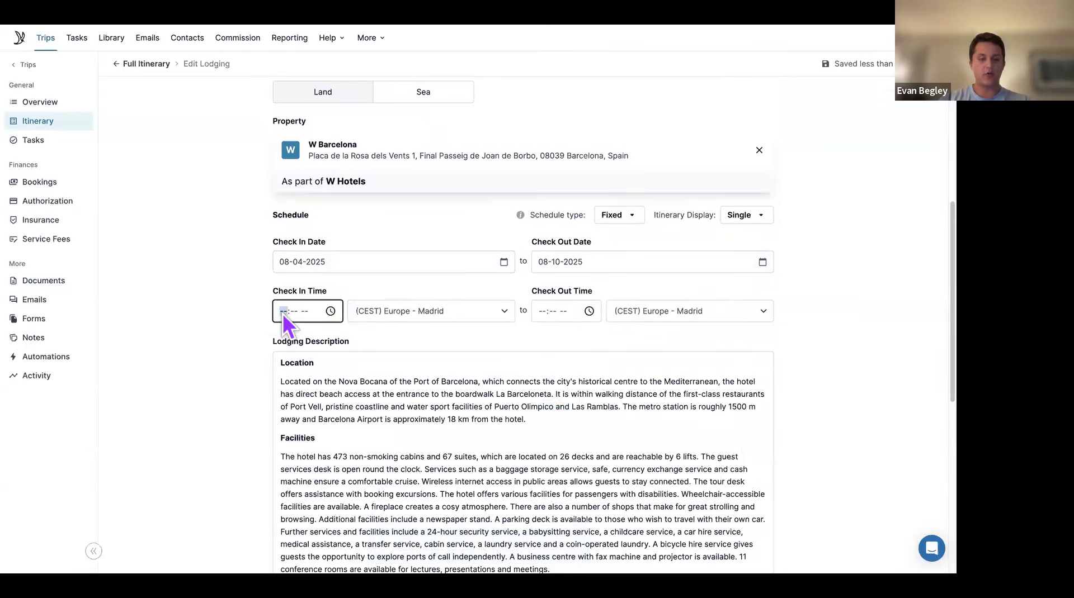
pyautogui.write('p')
pyautogui.press('Tab')
pyautogui.press('Tab')
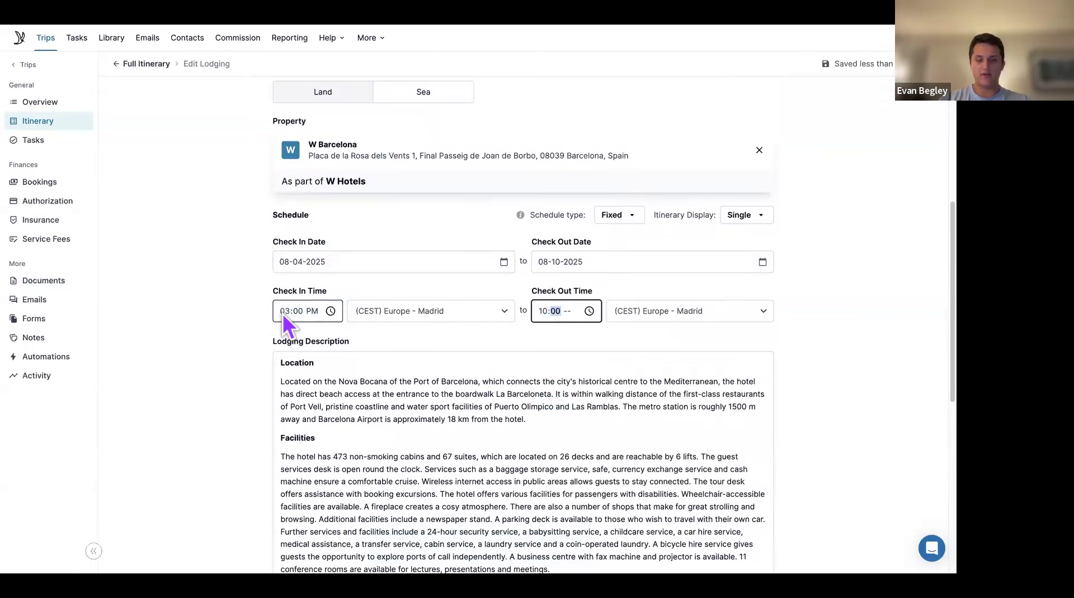
pyautogui.write('p')
pyautogui.click(384, 342)
# Read through the lodging description and delete its Location heading and paragraph, including the leftover blank line
pyautogui.scroll(-2, 442, 322)
pyautogui.scroll(-5, 442, 321)
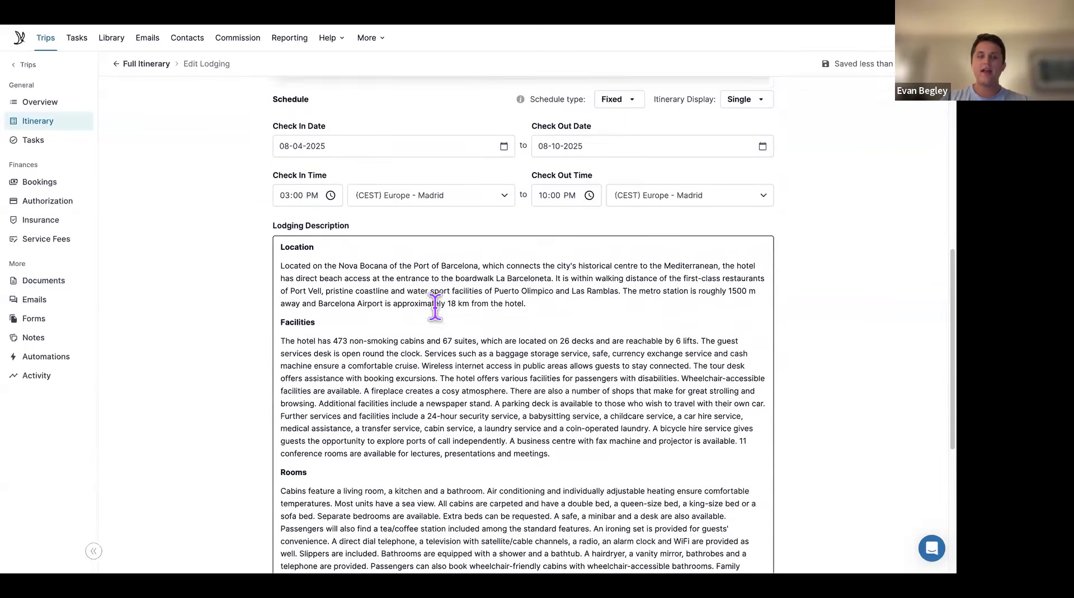
pyautogui.scroll(-2, 368, 259)
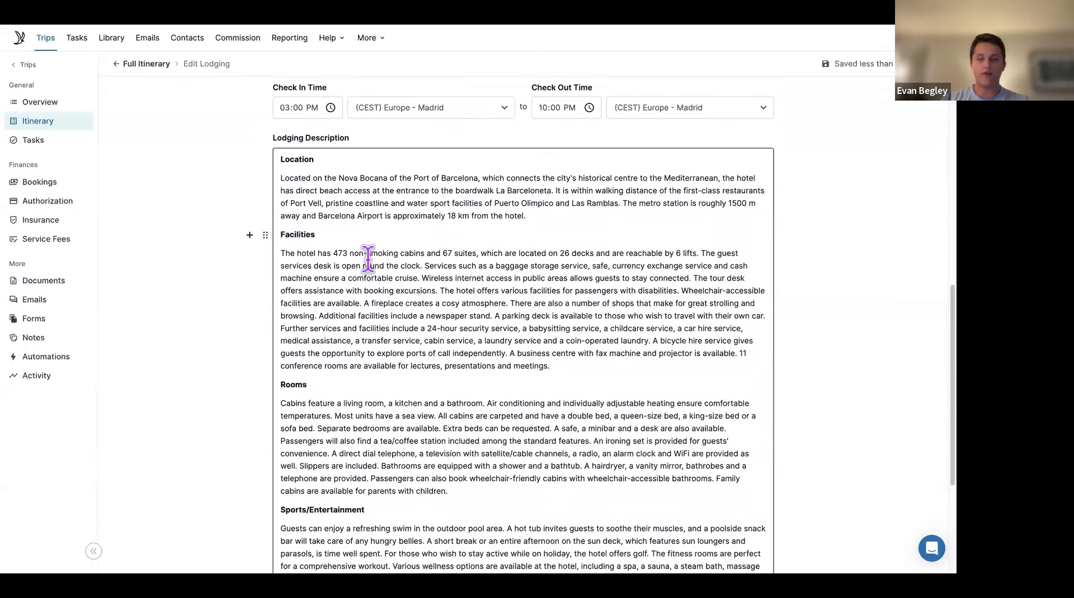
pyautogui.scroll(-5, 478, 326)
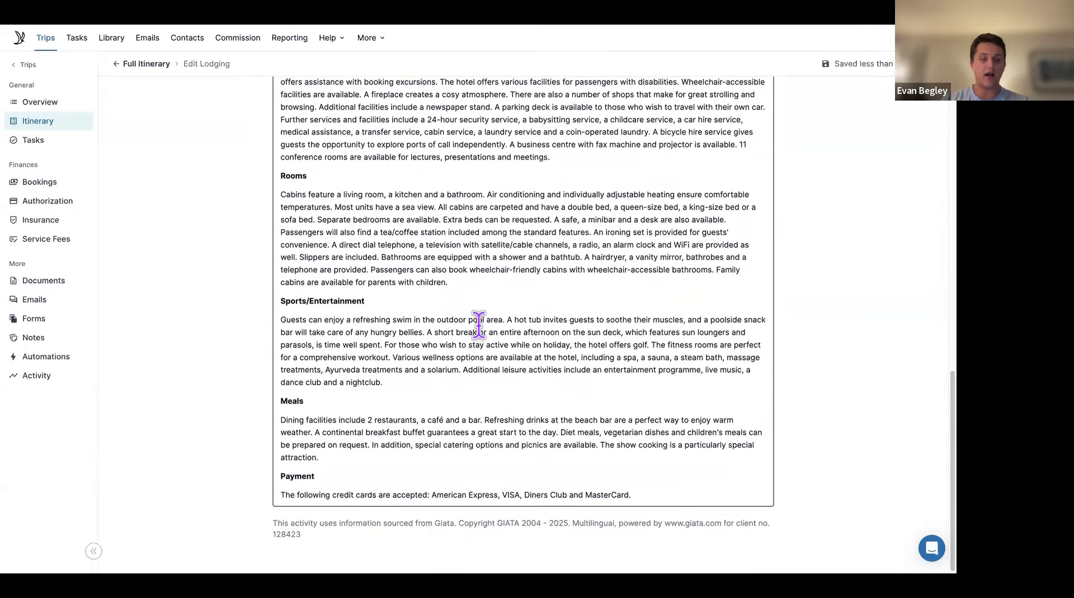
pyautogui.scroll(4, 479, 325)
pyautogui.scroll(2, 478, 324)
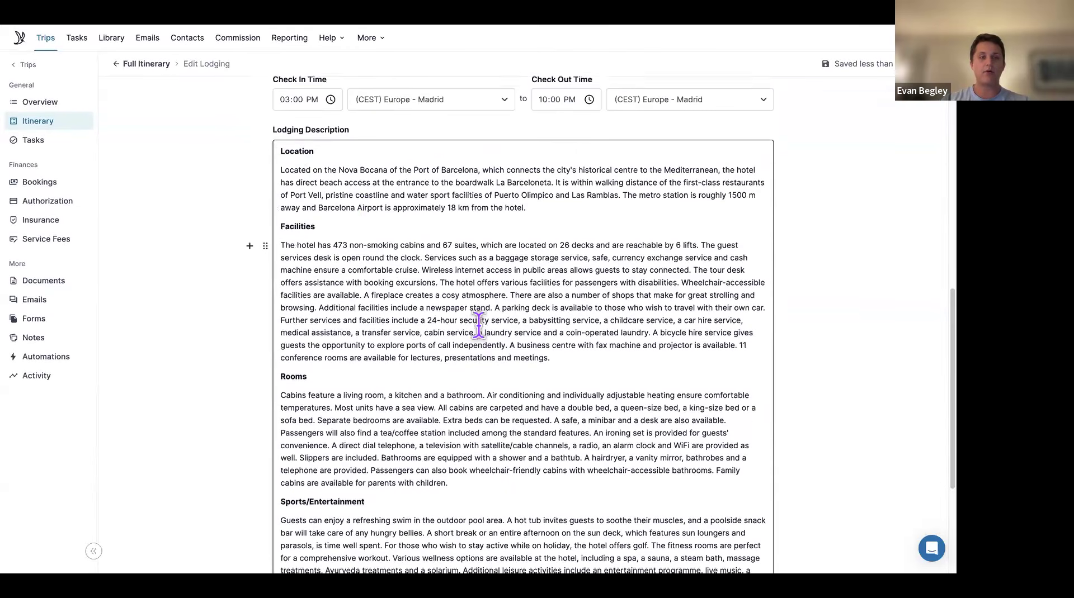
pyautogui.moveTo(369, 182); pyautogui.dragTo(560, 213)
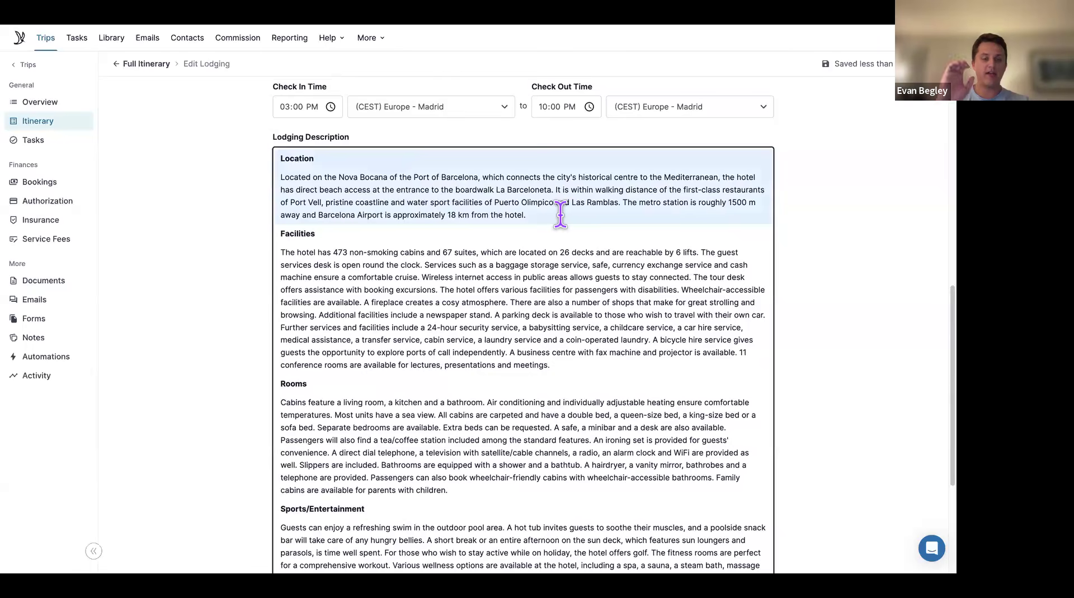
pyautogui.press('BackSpace')
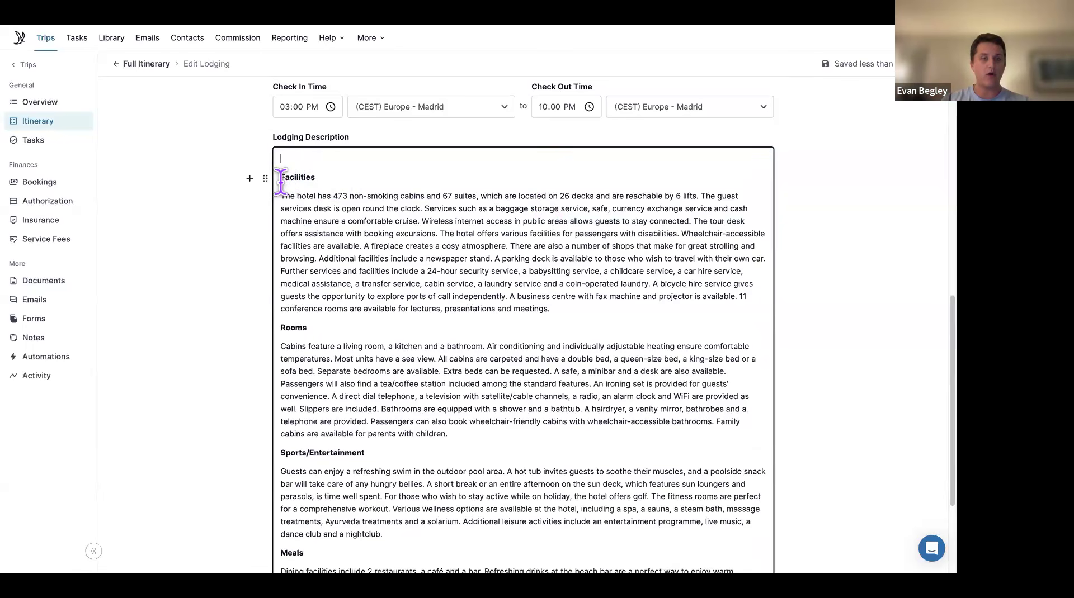
pyautogui.press('Delete')
# Make the Facilities paragraph in the lodging description bold
pyautogui.scroll(4, 446, 248)
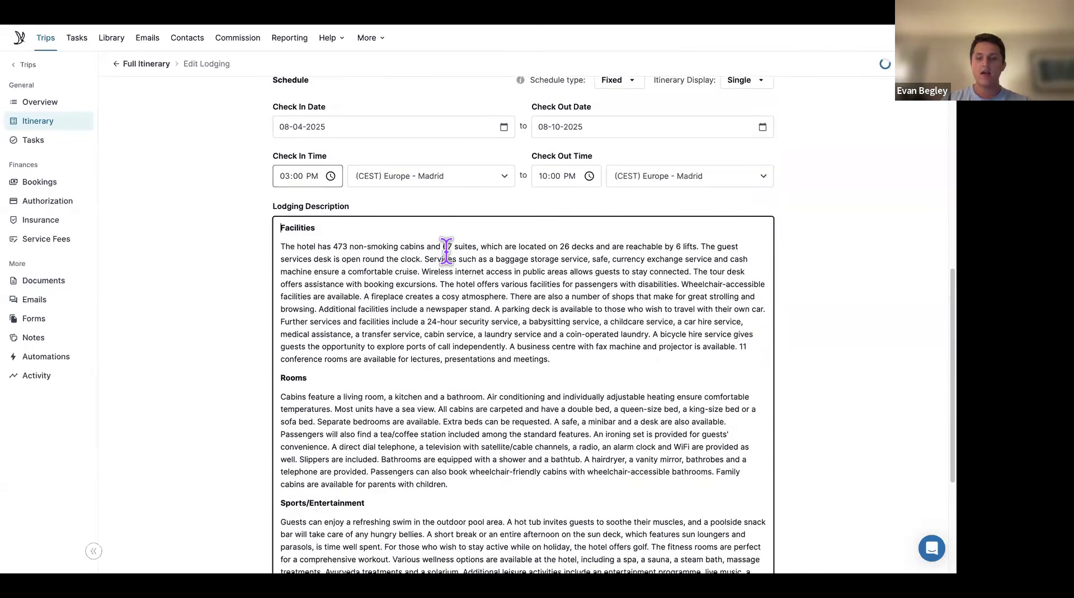
pyautogui.scroll(6, 448, 254)
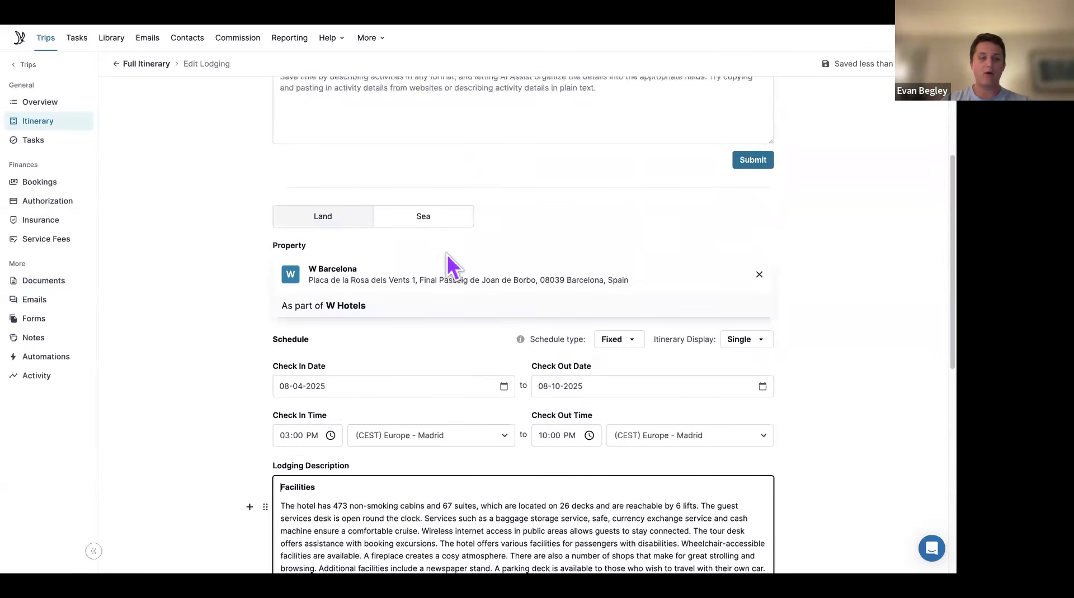
pyautogui.scroll(2, 446, 252)
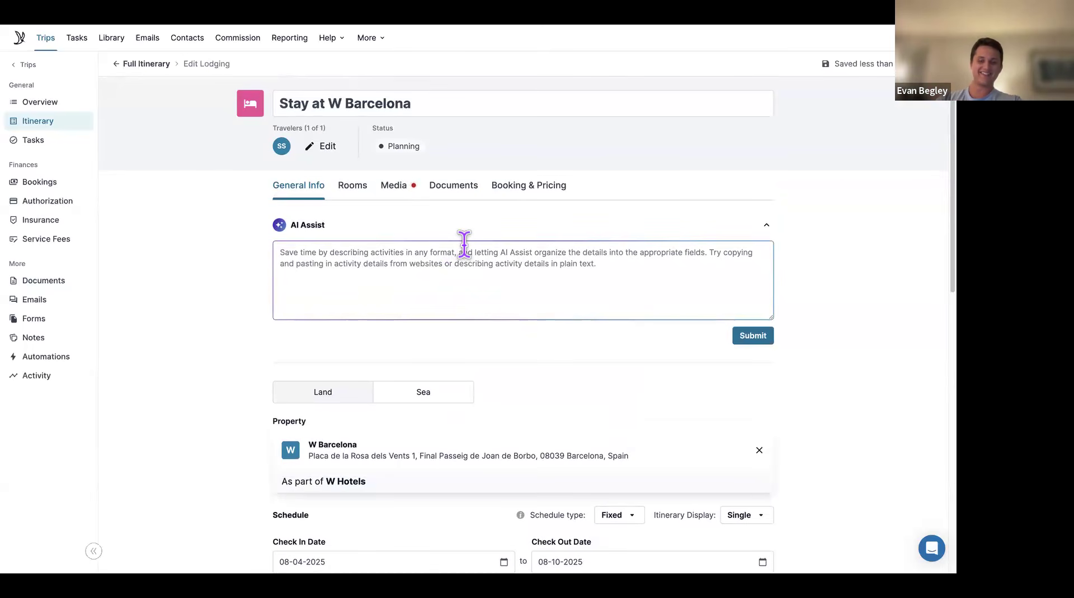
pyautogui.scroll(-5, 466, 247)
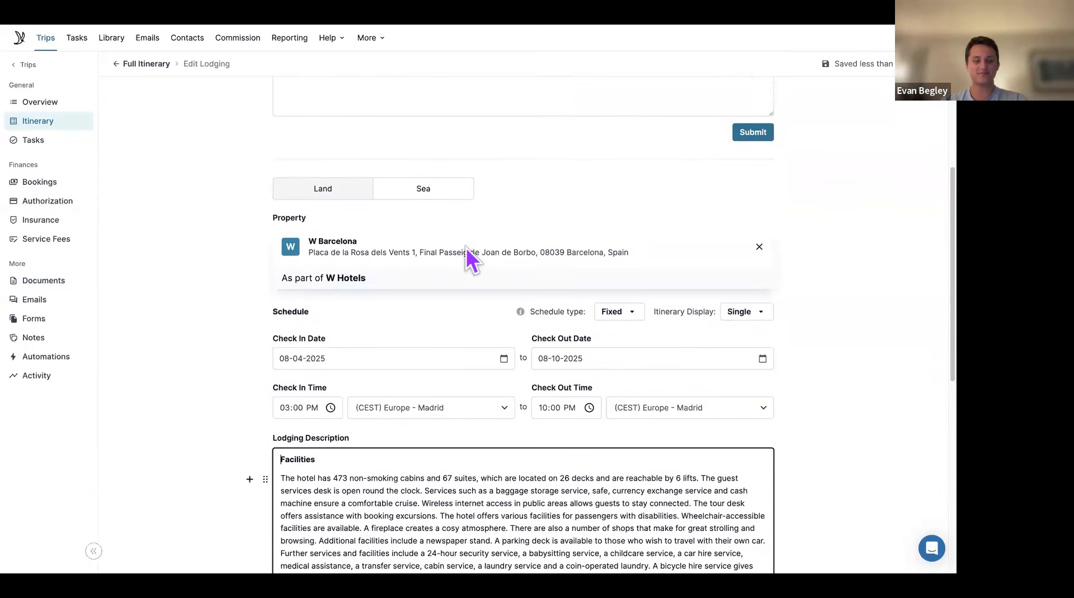
pyautogui.scroll(-1, 465, 247)
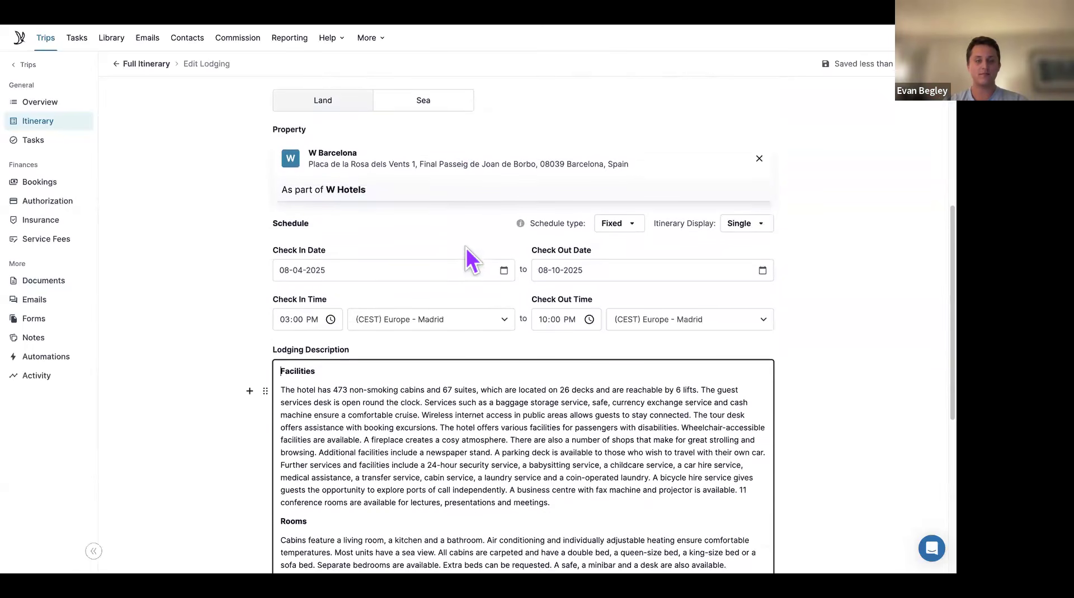
pyautogui.scroll(-3, 465, 247)
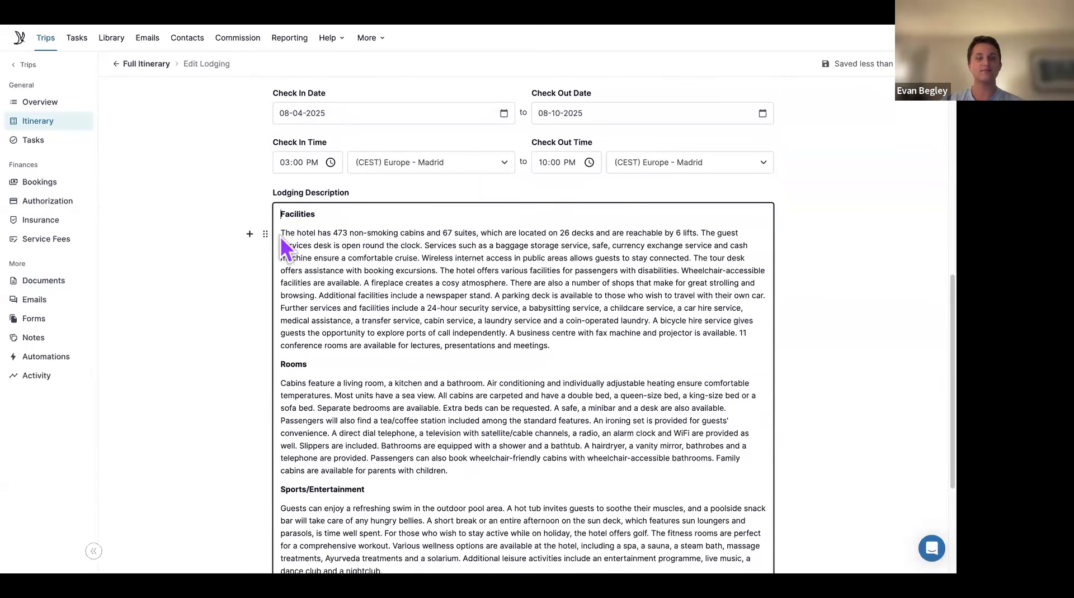
pyautogui.moveTo(280, 232); pyautogui.dragTo(617, 343)
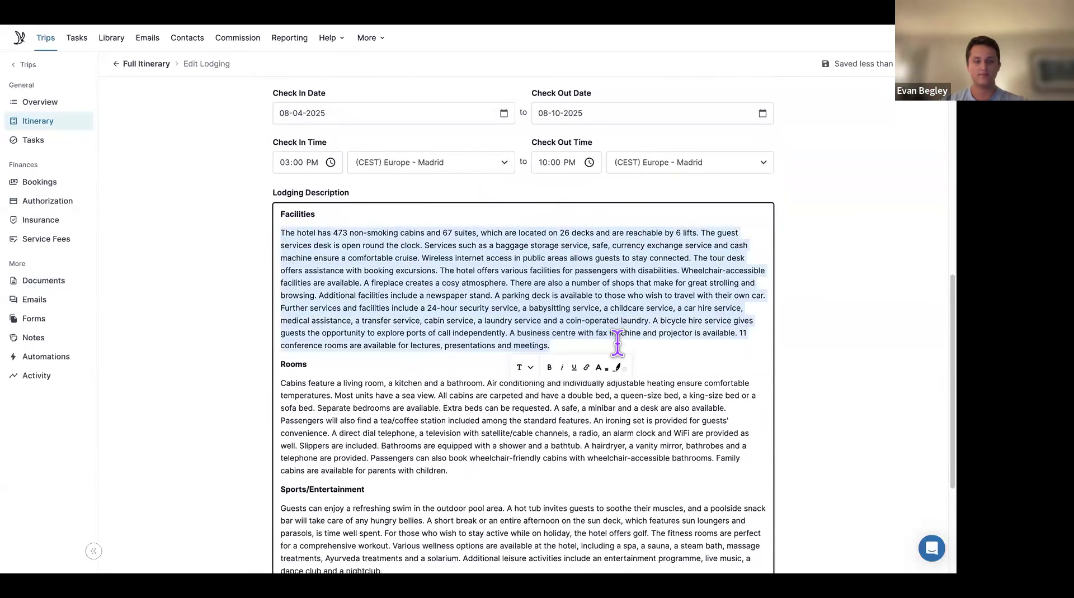
pyautogui.hotkey('ctrl', 'b')
# Italicize the Rooms paragraph in the lodging description
pyautogui.moveTo(280, 383); pyautogui.dragTo(524, 476)
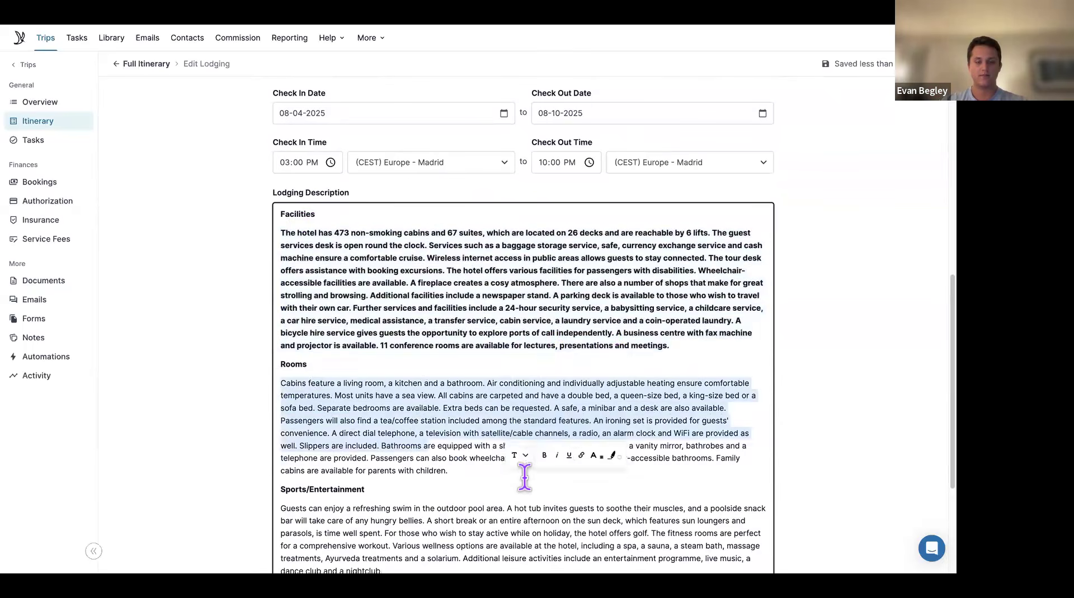
pyautogui.hotkey('ctrl', 'i')
pyautogui.scroll(-2, 547, 448)
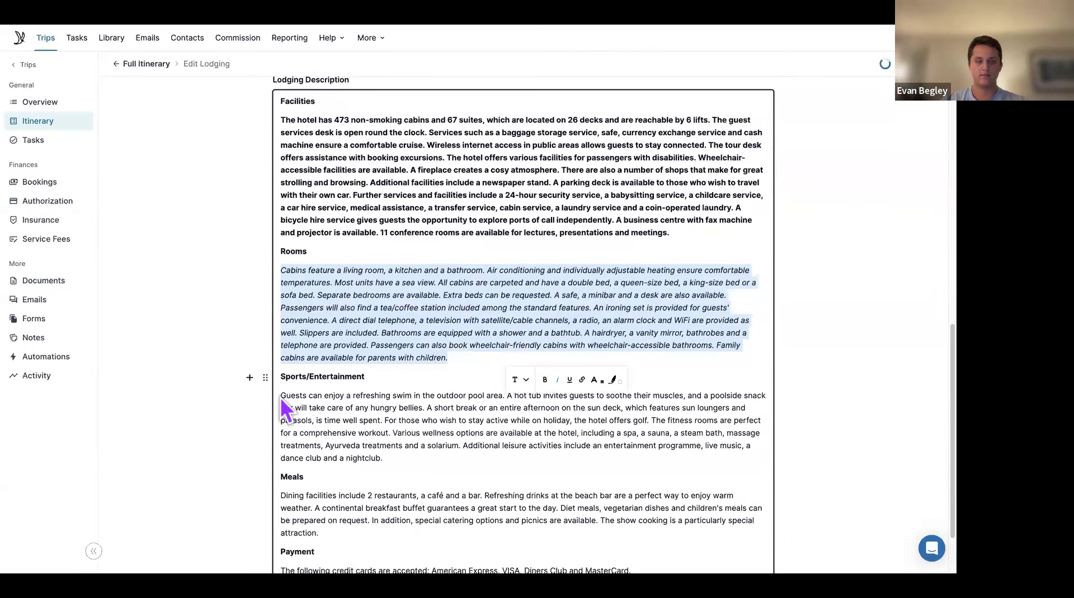
# Underline the Sports/Entertainment paragraph in the lodging description
pyautogui.click(284, 410)
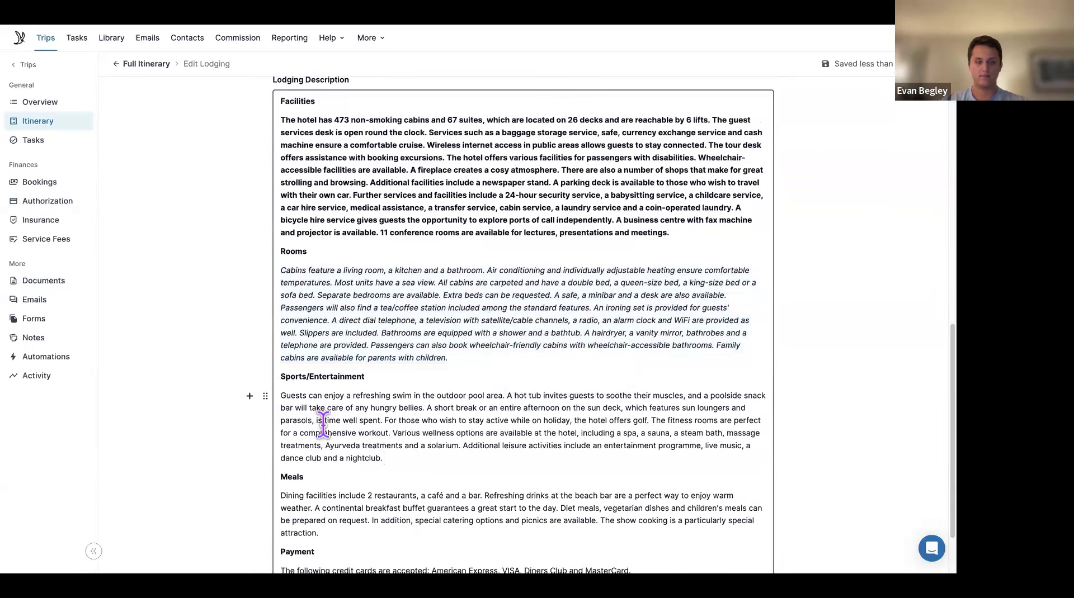
pyautogui.tripleClick(324, 425)
pyautogui.hotkey('ctrl', 'u')
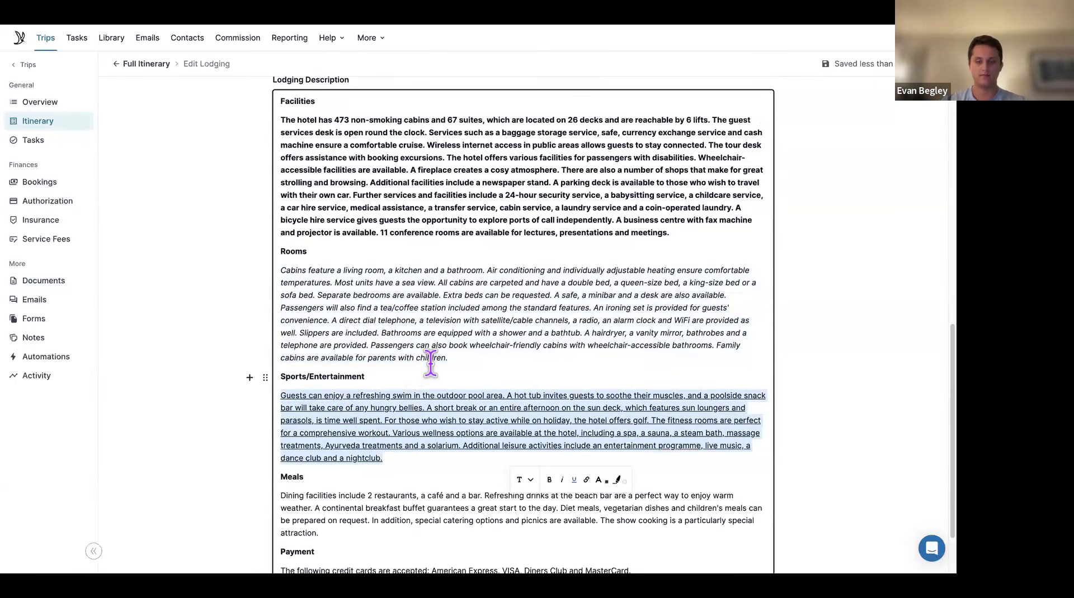
pyautogui.click(432, 358)
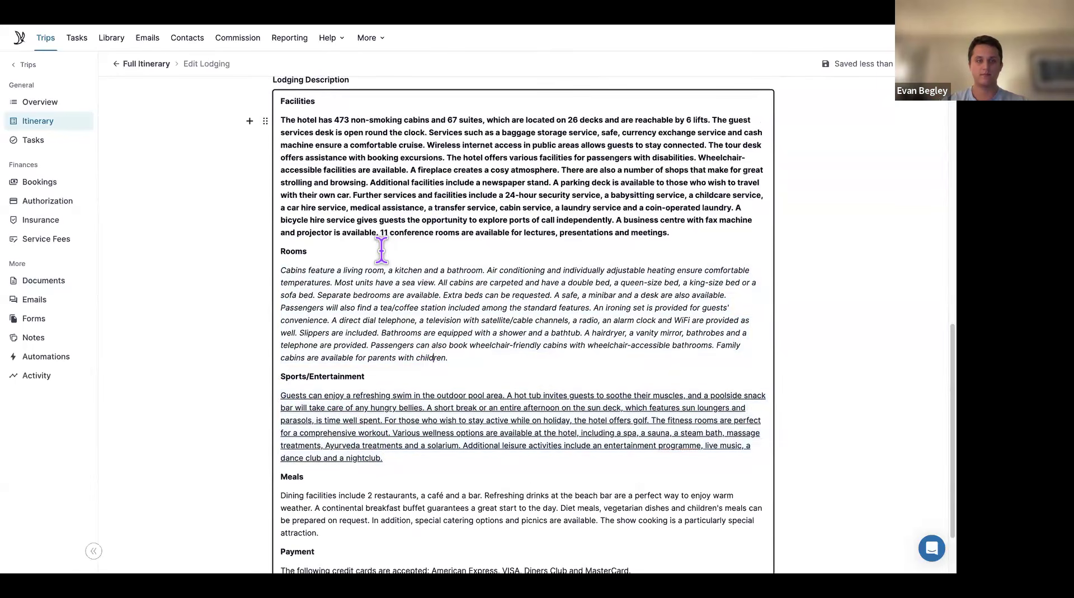
# Turn the Sports/Entertainment heading in the lodging description into a link to tern.travel
pyautogui.moveTo(390, 376); pyautogui.dragTo(264, 387)
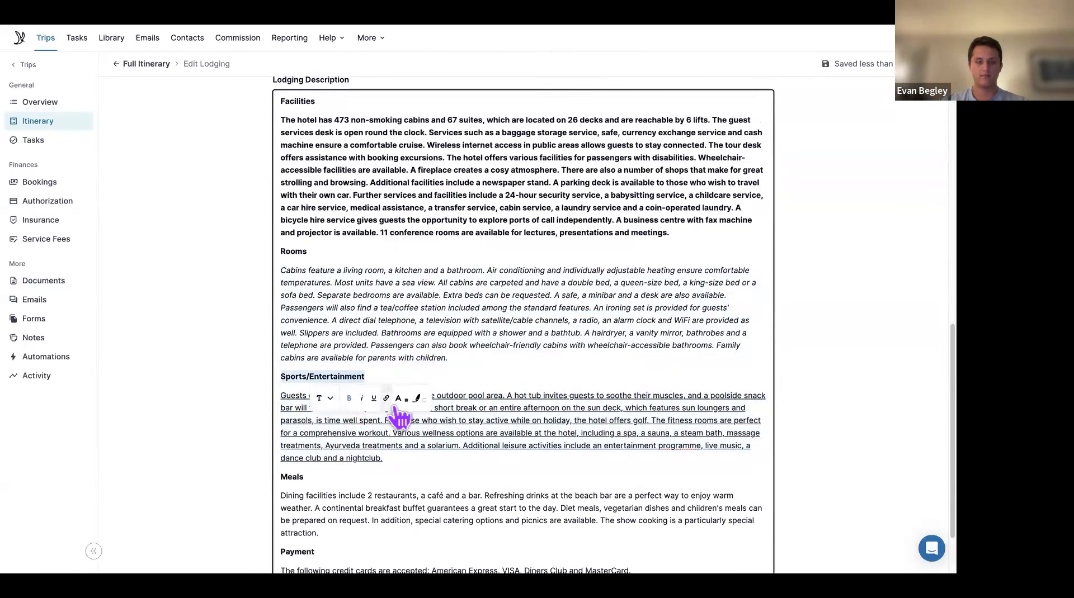
pyautogui.click(386, 398)
pyautogui.write('tern.trave')
pyautogui.press('Return')
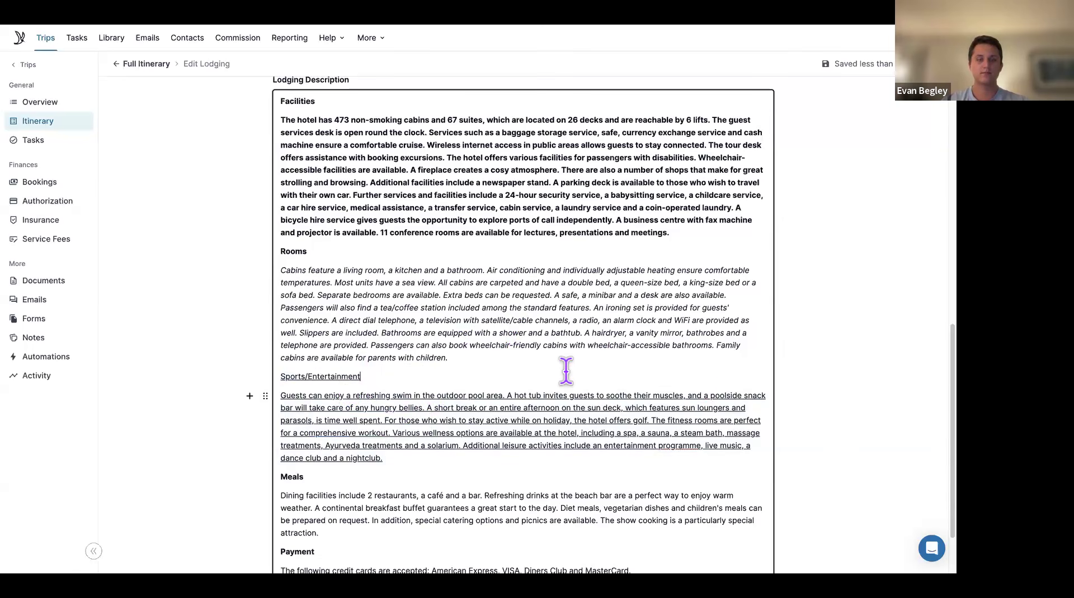
# Add a line of repeated hibiscus emojis (🌺) between the Sports/Entertainment paragraph and the Meals heading
pyautogui.scroll(-2, 565, 372)
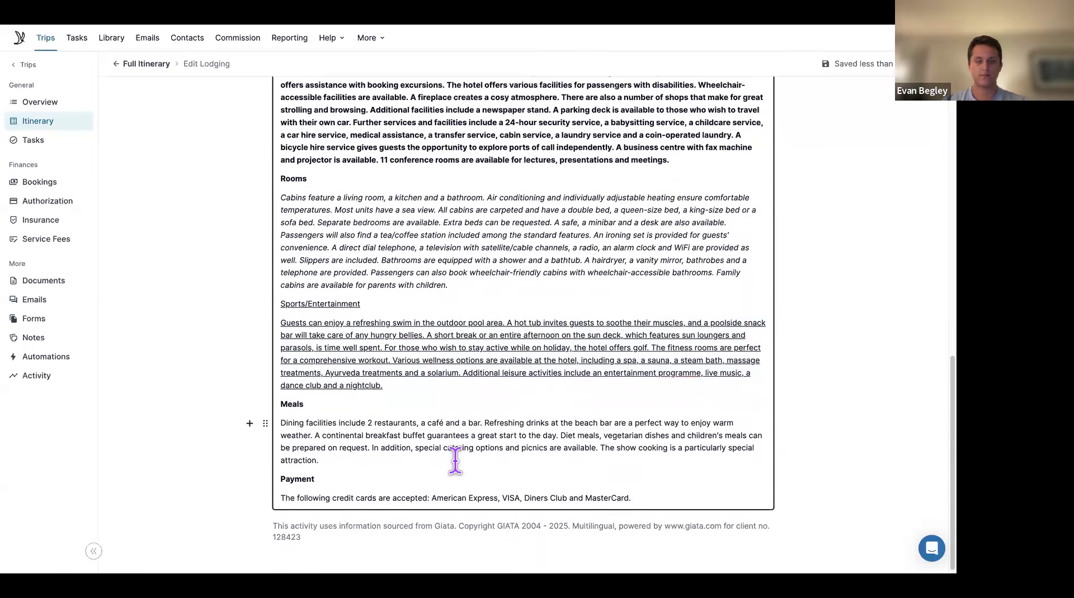
pyautogui.click(482, 385)
pyautogui.press('Return')
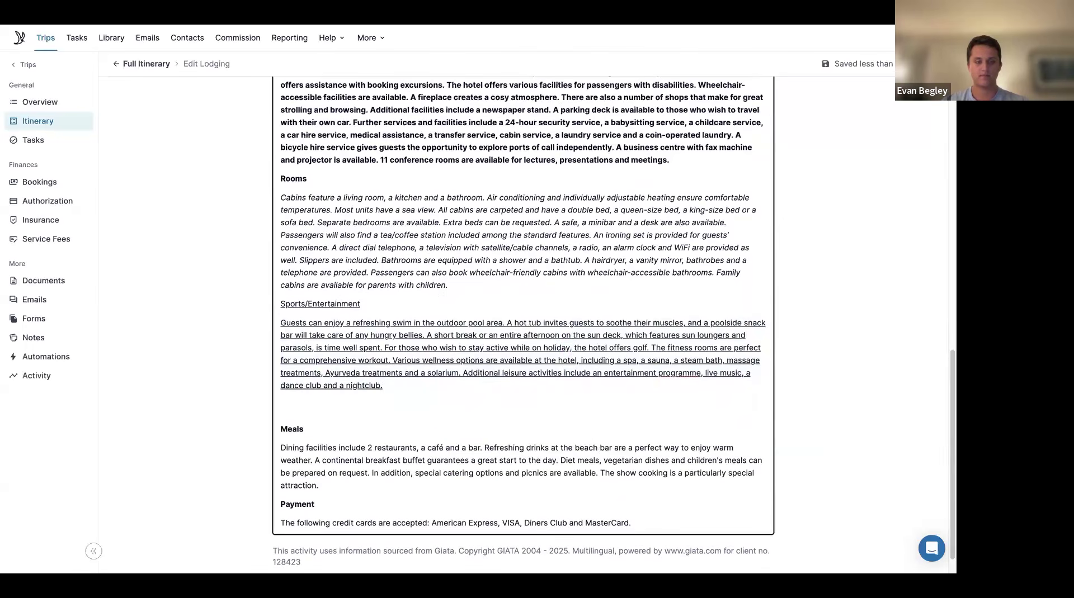
pyautogui.hotkey('ctrl', 'v')
pyautogui.click(273, 411)
pyautogui.write('🌺')
pyautogui.hotkey('ctrl', 'v')
pyautogui.hotkey('ctrl', 'v')
pyautogui.hotkey('ctrl', 'v')
pyautogui.hotkey('ctrl', 'v')
pyautogui.hotkey('ctrl', 'v')
pyautogui.hotkey('ctrl', 'v')
pyautogui.hotkey('ctrl', 'v')
pyautogui.hotkey('ctrl', 'v')
pyautogui.hotkey('ctrl', 'v')
pyautogui.hotkey('ctrl', 'v')
pyautogui.hotkey('ctrl', 'v')
pyautogui.hotkey('ctrl', 'v')
pyautogui.hotkey('ctrl', 'v')
pyautogui.hotkey('ctrl', 'v')
pyautogui.hotkey('ctrl', 'v')
pyautogui.hotkey('ctrl', 'v')
pyautogui.hotkey('ctrl', 'v')
pyautogui.hotkey('ctrl', 'v')
pyautogui.hotkey('ctrl', 'v')
pyautogui.hotkey('ctrl', 'v')
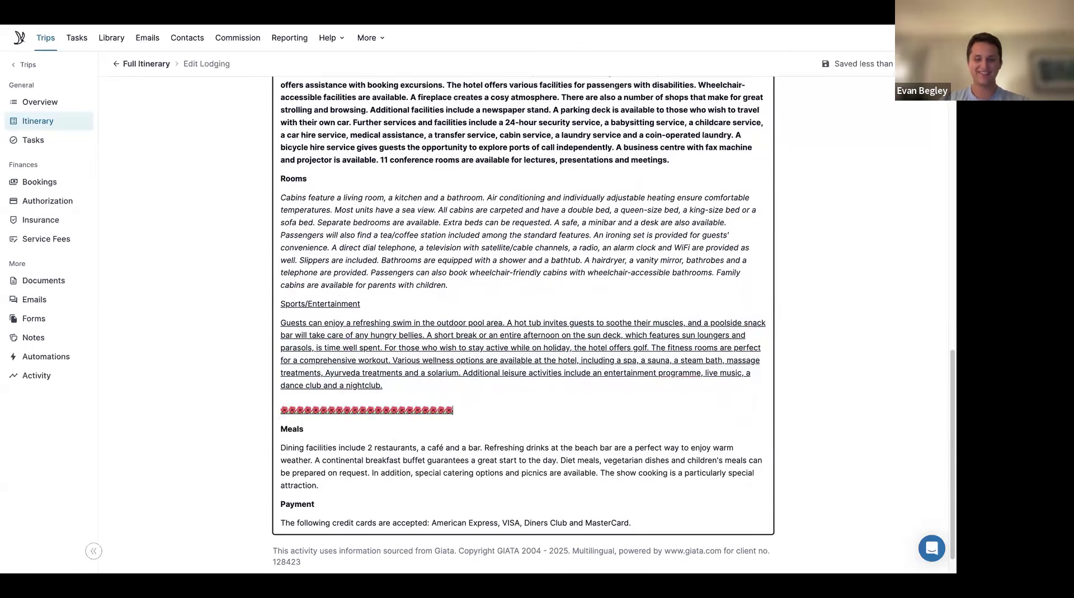
pyautogui.hotkey('ctrl', 'v')
pyautogui.hotkey('ctrl', 'v')
pyautogui.hotkey('ctrl', 'v')
pyautogui.hotkey('ctrl', 'v')
pyautogui.hotkey('ctrl', 'v')
pyautogui.hotkey('ctrl', 'v')
pyautogui.hotkey('ctrl', 'v')
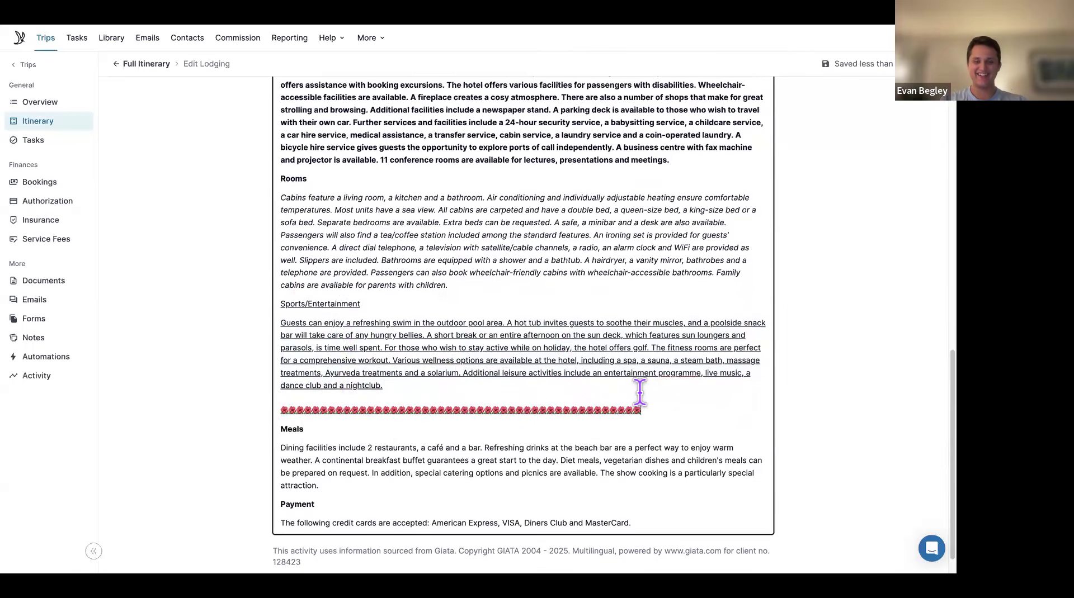
pyautogui.hotkey('ctrl', 'v')
pyautogui.hotkey('ctrl', 'v')
pyautogui.hotkey('ctrl', 'v')
pyautogui.hotkey('ctrl', 'v')
pyautogui.hotkey('ctrl', 'v')
pyautogui.hotkey('ctrl', 'v')
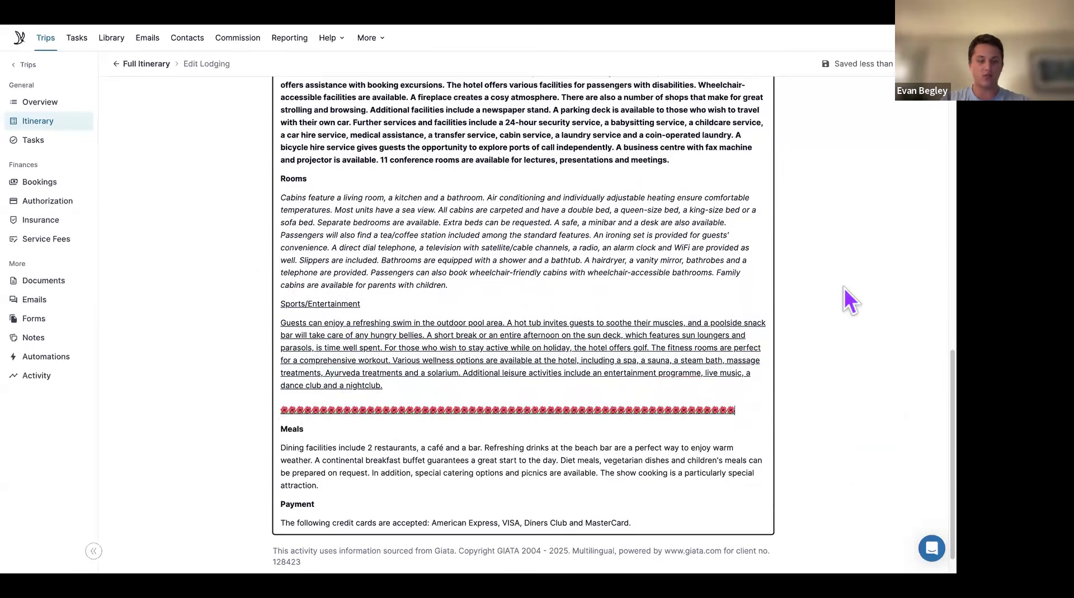
# Review the formatted lodging description and the stay's details above it
pyautogui.scroll(-1, 626, 285)
pyautogui.scroll(5, 626, 285)
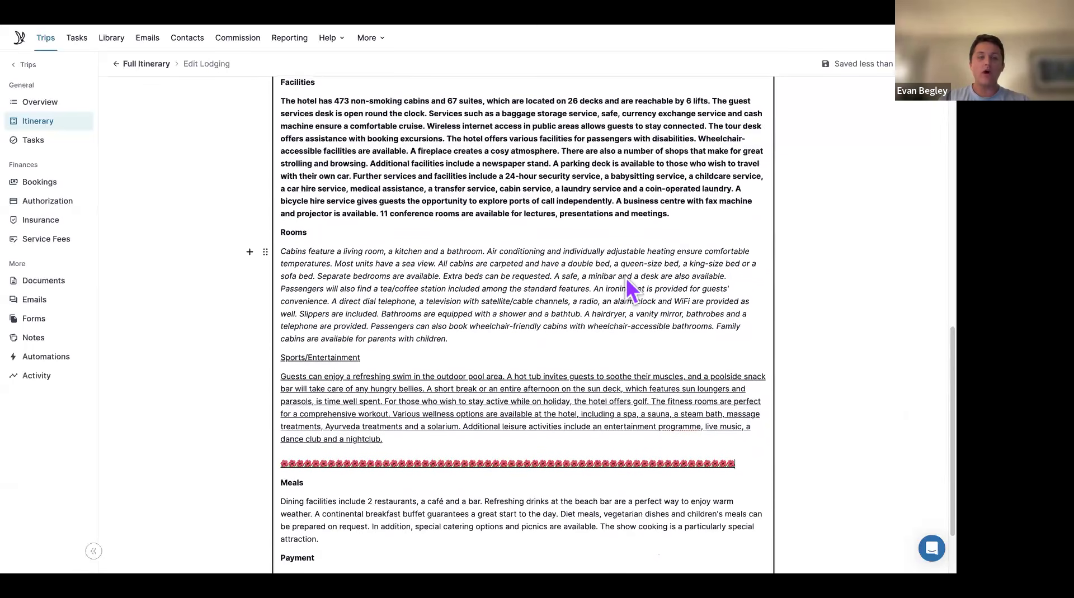
pyautogui.scroll(1, 626, 286)
pyautogui.scroll(-6, 628, 287)
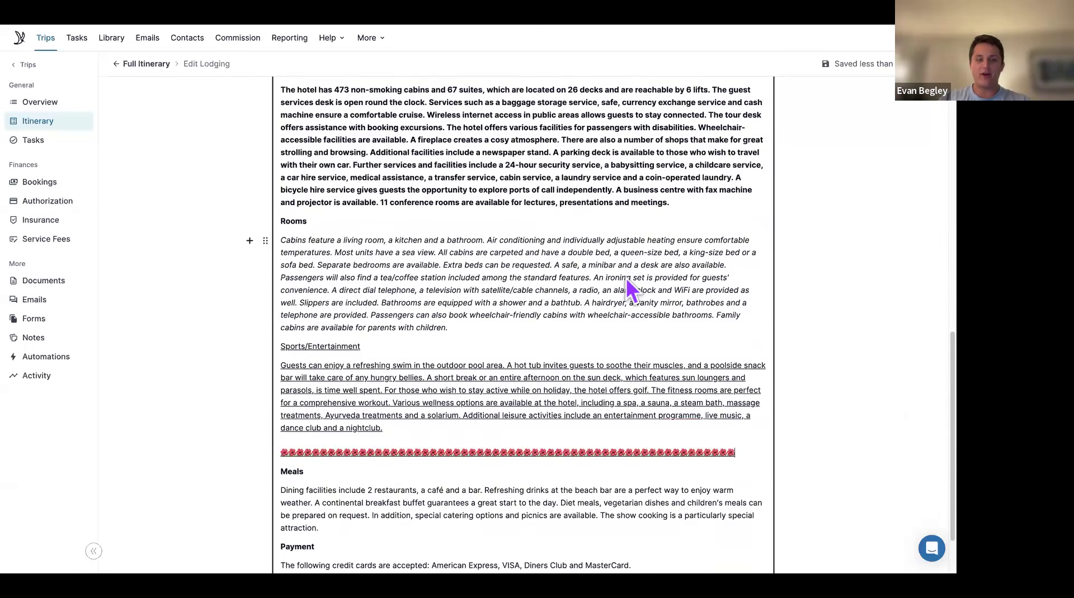
pyautogui.scroll(2, 628, 288)
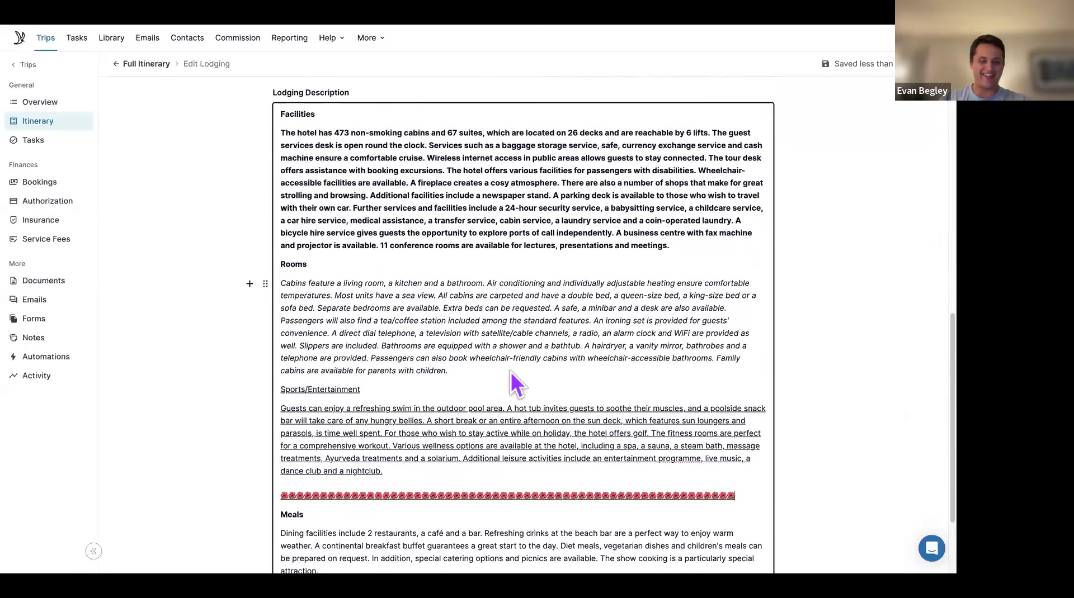
pyautogui.scroll(-1, 511, 372)
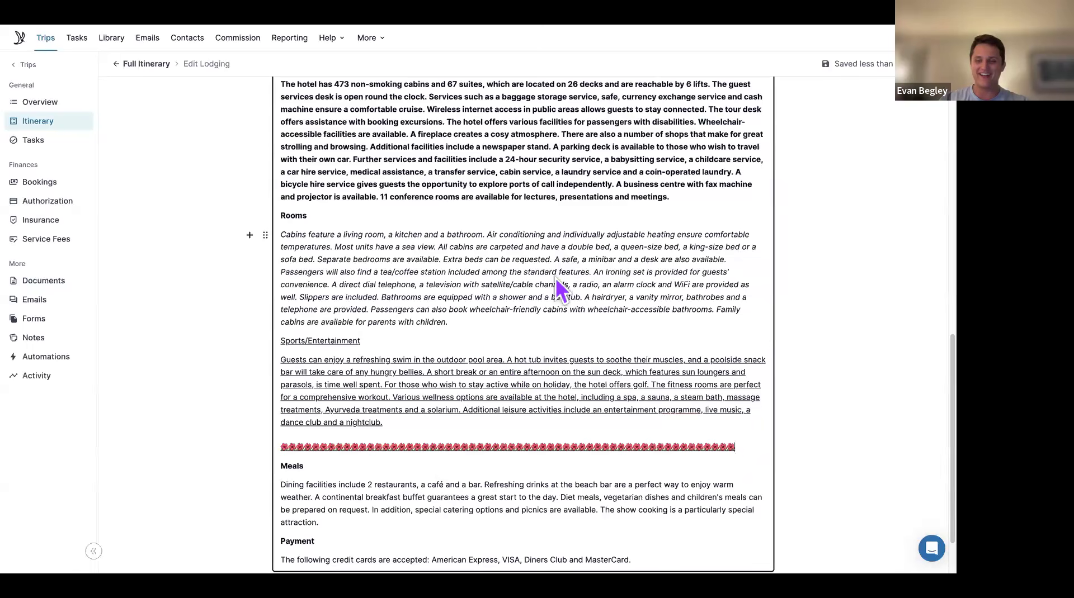
pyautogui.scroll(3, 554, 283)
pyautogui.scroll(9, 555, 283)
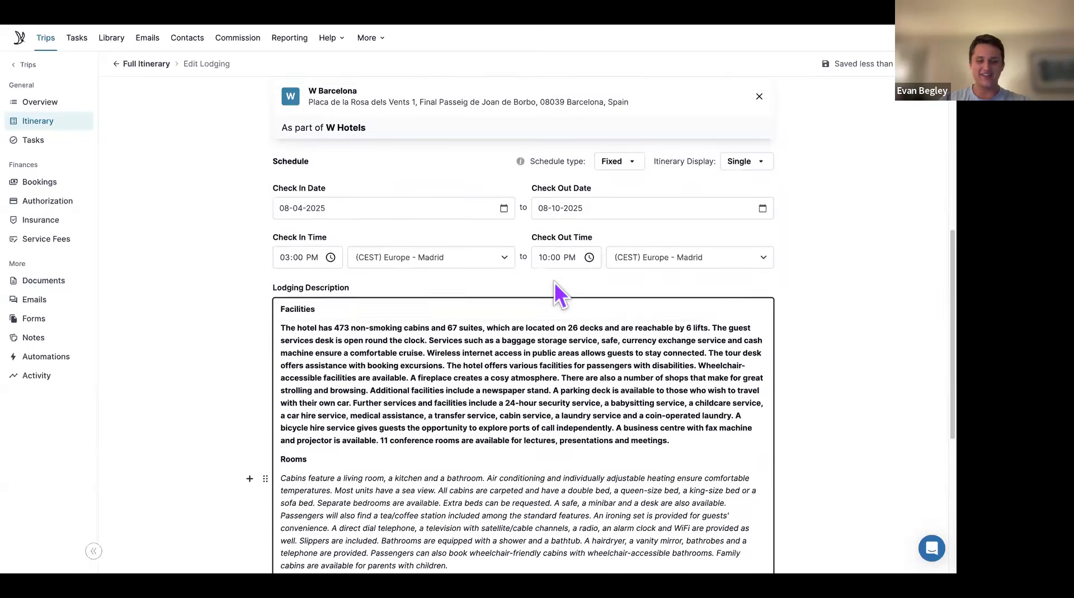
pyautogui.scroll(2, 554, 283)
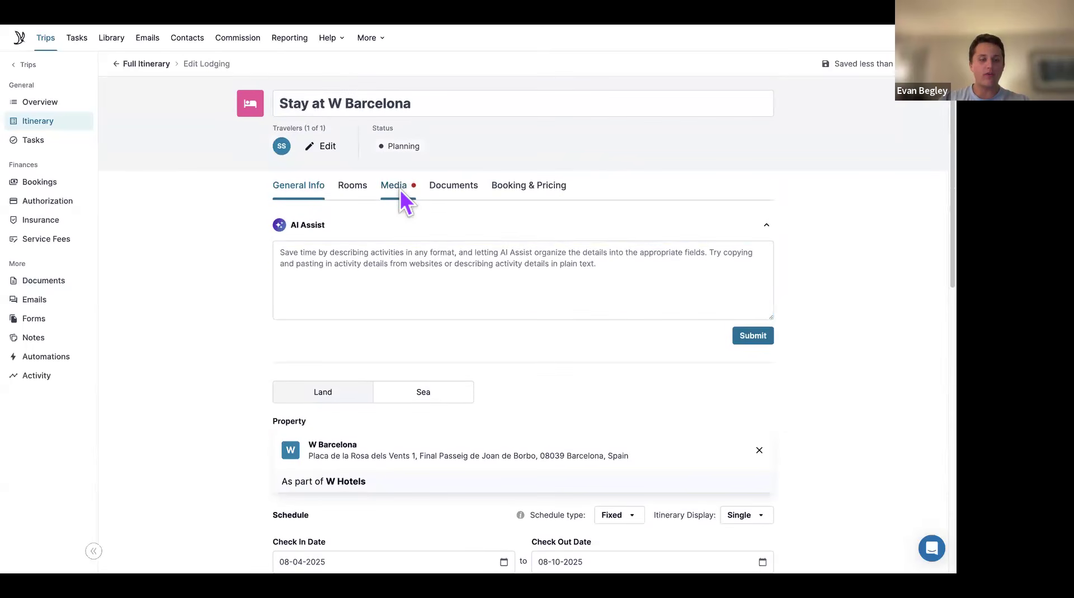
# In the lodging's media, make the outdoor pool photo with palm trees the primary photo
pyautogui.click(401, 189)
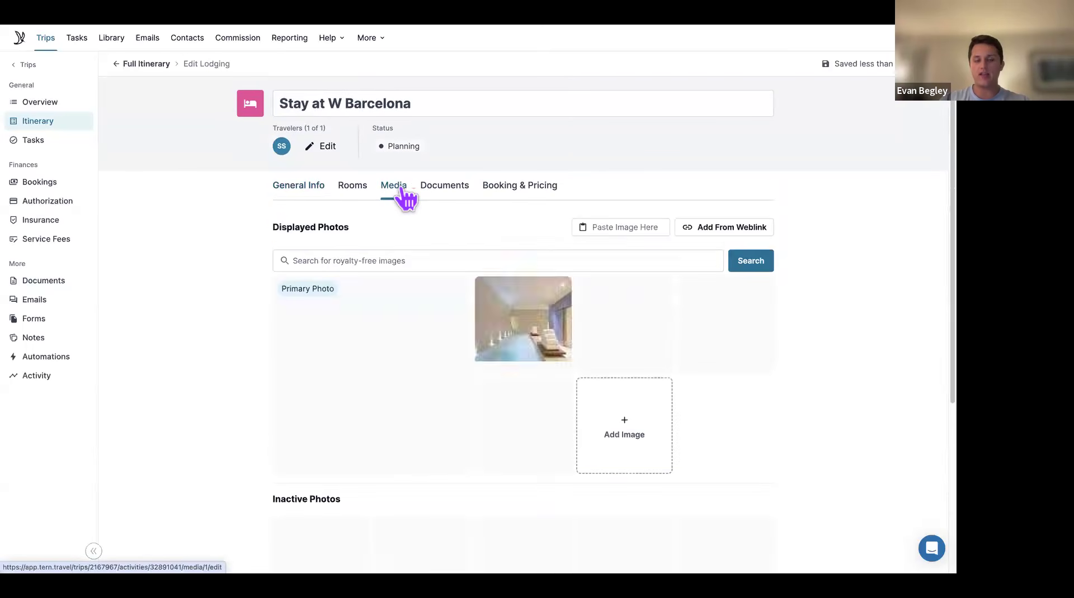
pyautogui.scroll(-5, 477, 315)
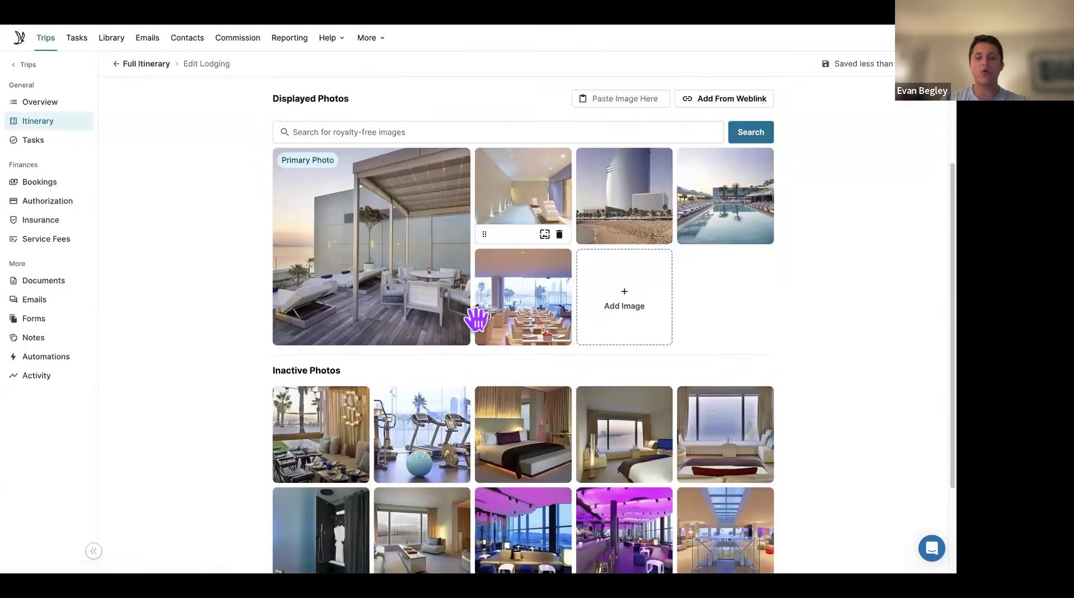
pyautogui.scroll(2, 477, 320)
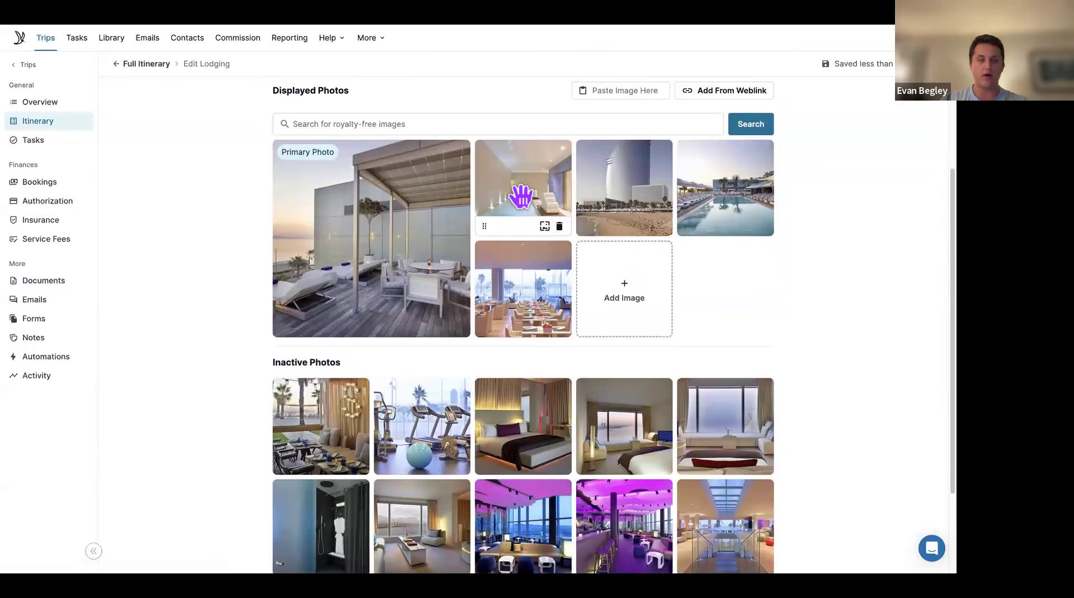
pyautogui.scroll(1, 522, 193)
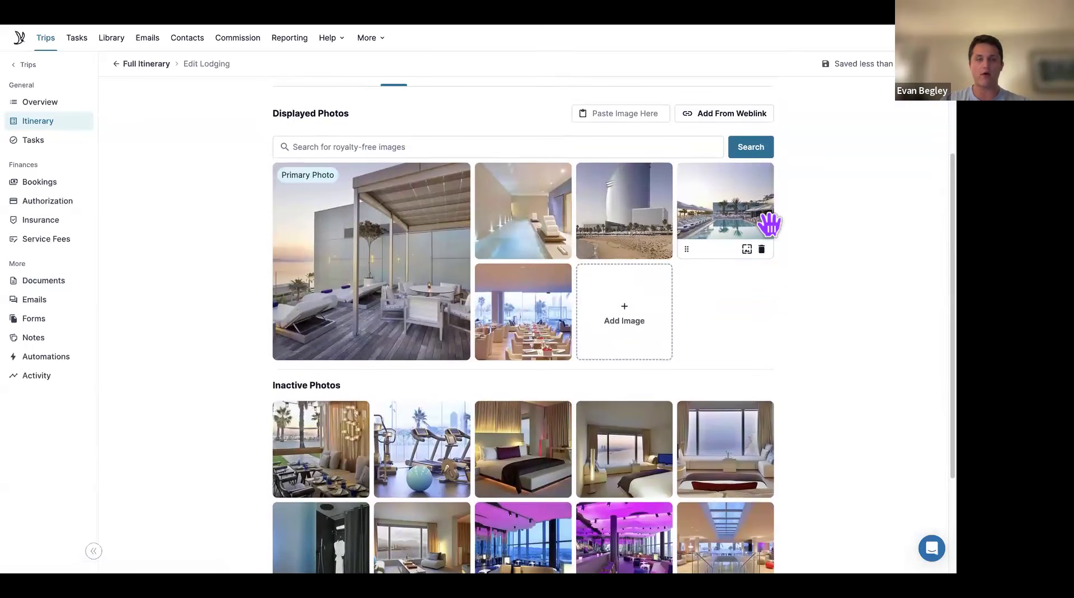
pyautogui.scroll(1, 727, 226)
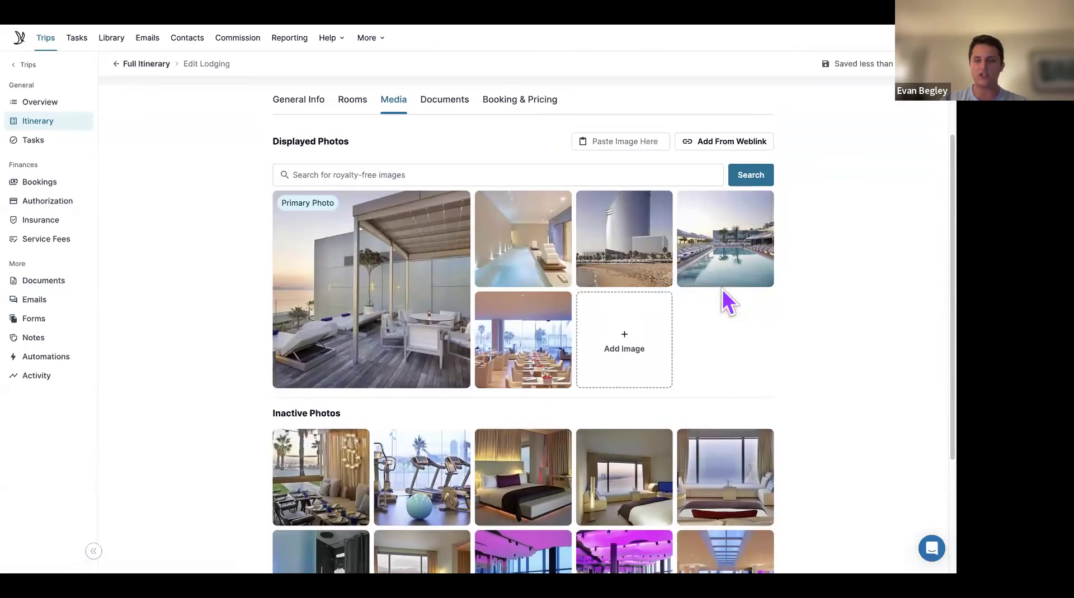
pyautogui.click(746, 283)
pyautogui.click(592, 330)
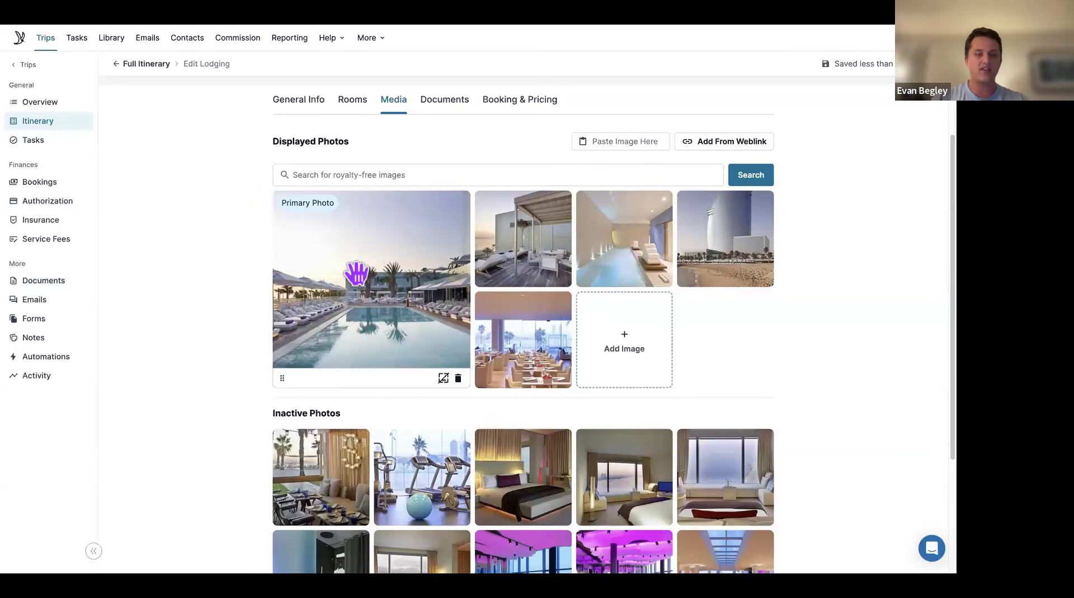
# Move the inactive photo of the dining lounge with palm trees outside into the displayed photos
pyautogui.scroll(-2, 356, 273)
pyautogui.scroll(1, 343, 385)
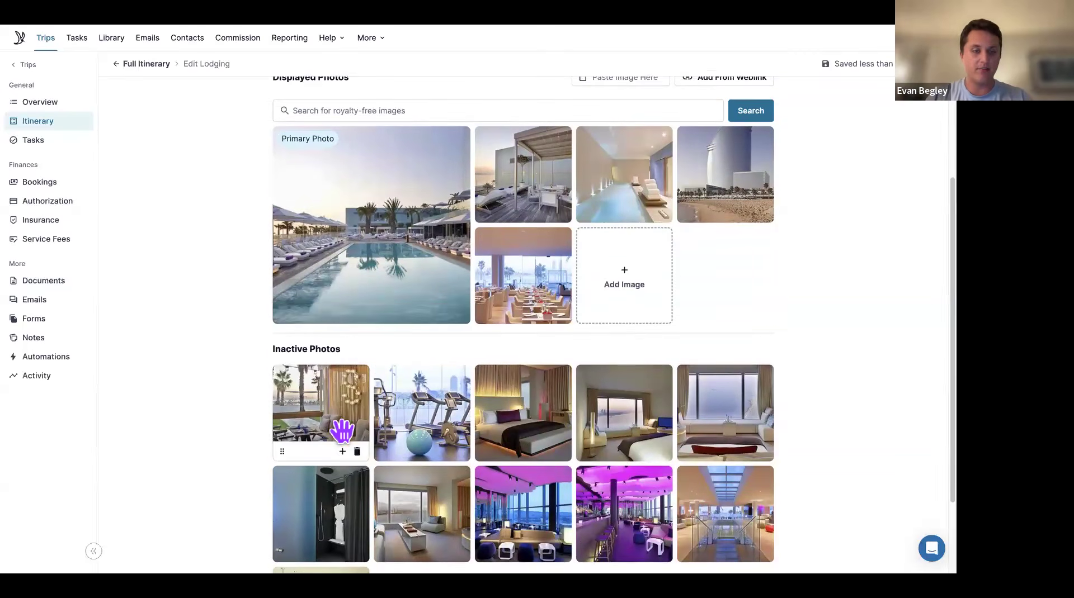
pyautogui.scroll(-2, 343, 431)
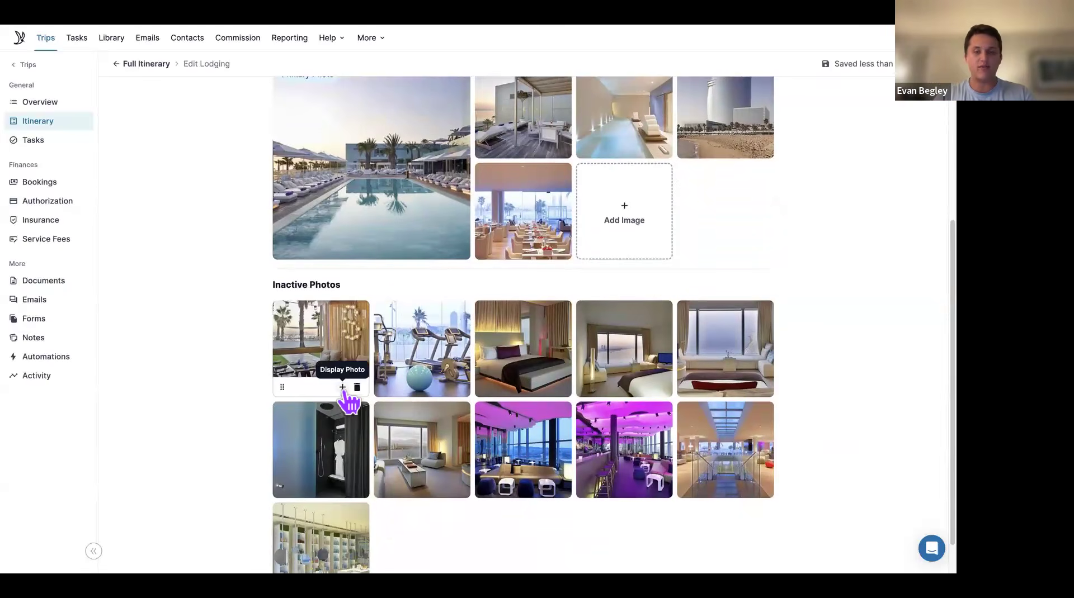
pyautogui.click(342, 388)
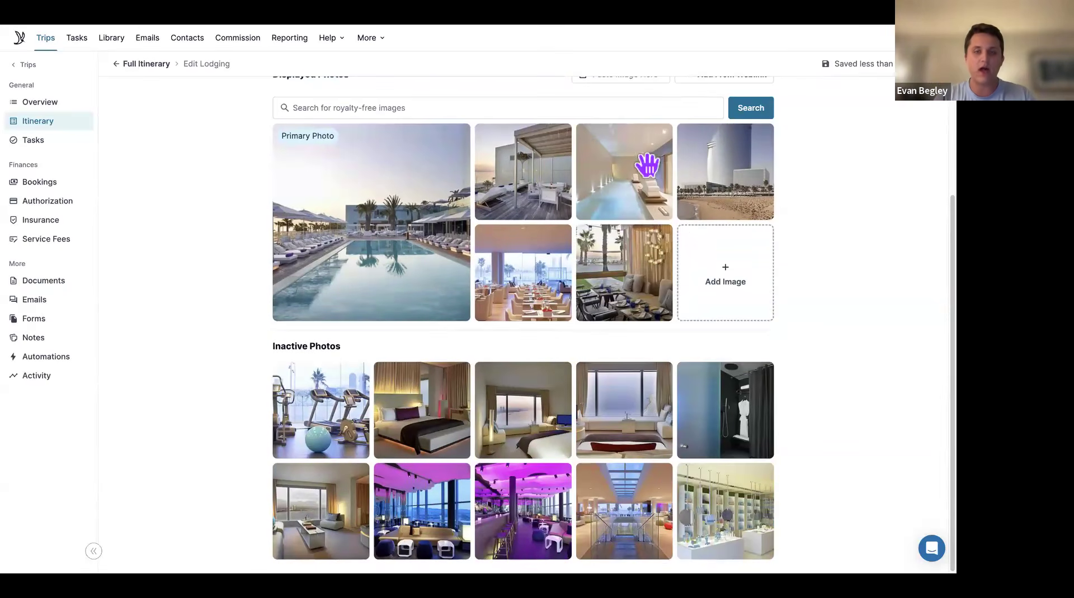
# Examine the form for adding lodging images from a weblink, and close it without retrieving any
pyautogui.scroll(2, 569, 233)
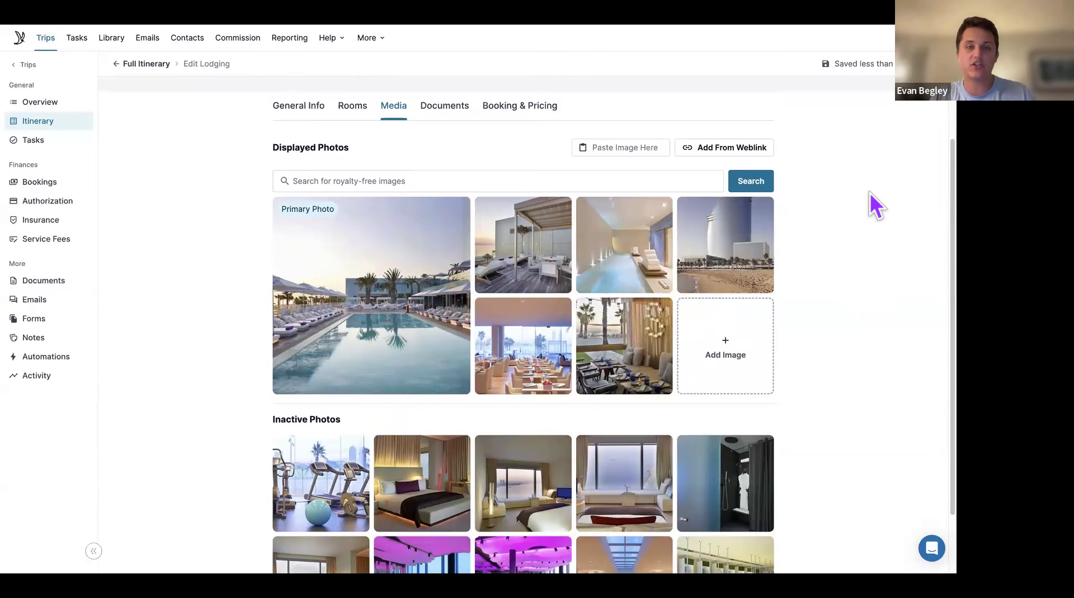
pyautogui.scroll(1, 615, 246)
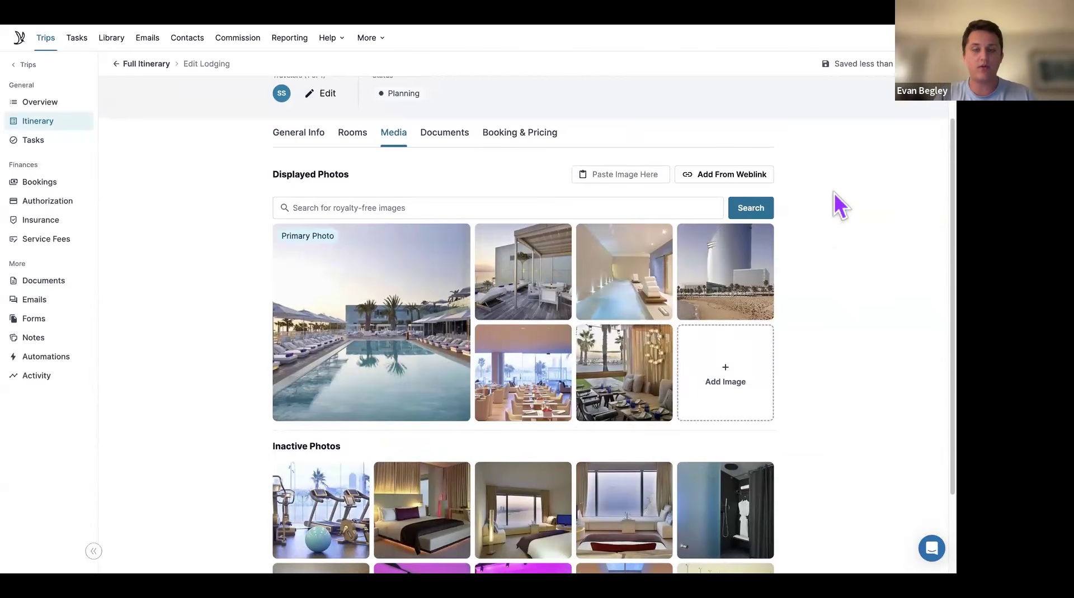
pyautogui.scroll(1, 629, 176)
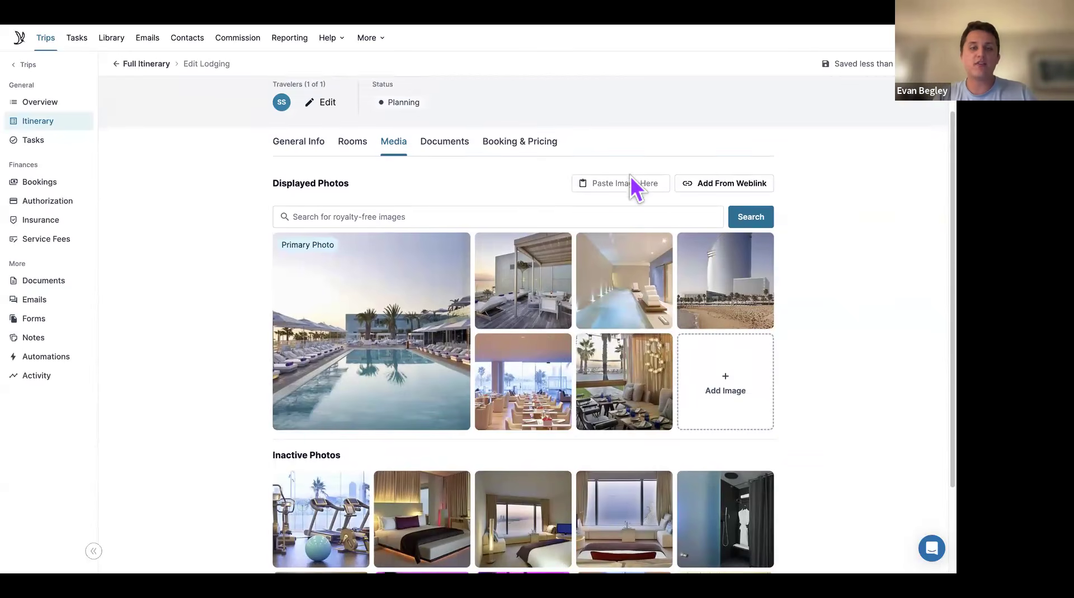
pyautogui.click(669, 223)
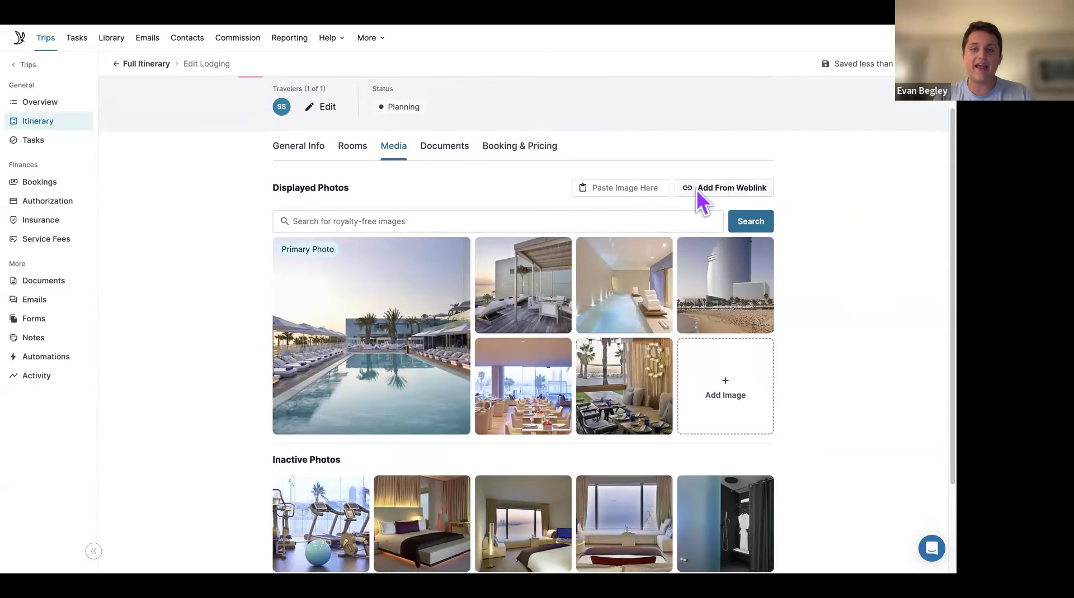
pyautogui.click(696, 189)
pyautogui.click(646, 244)
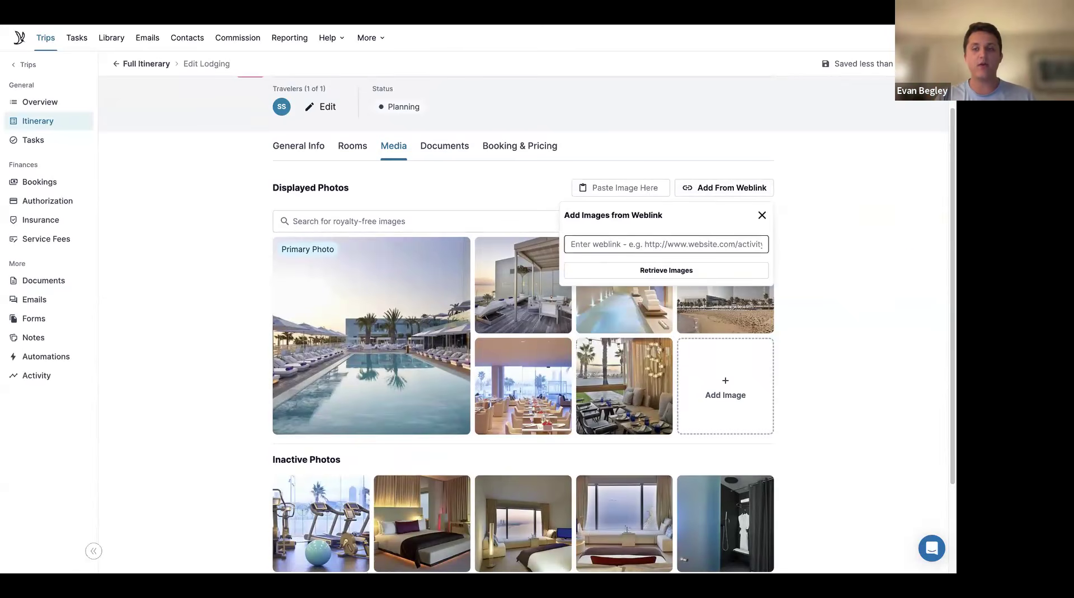
pyautogui.click(761, 216)
# Examine the options for pasting a copied image or adding an image to the displayed photos
pyautogui.click(615, 188)
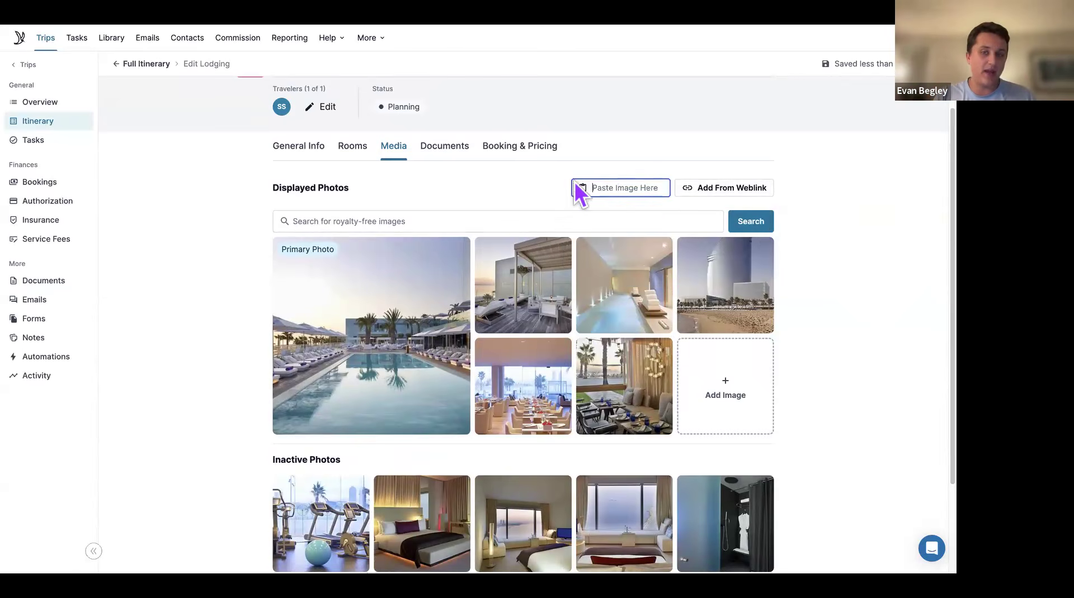
pyautogui.rightClick(633, 190)
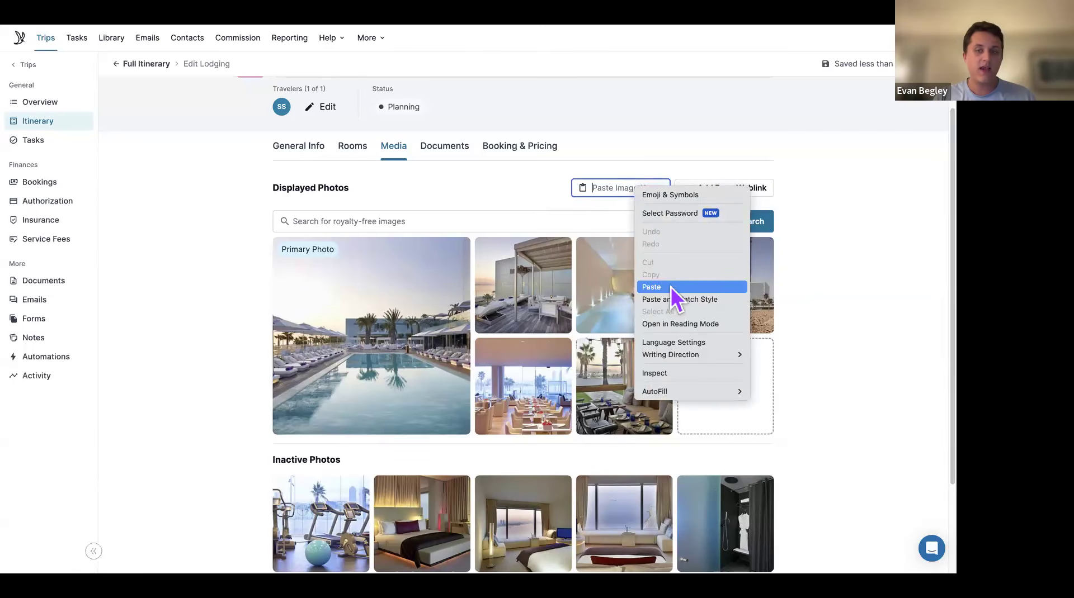
pyautogui.click(487, 184)
pyautogui.scroll(-1, 488, 180)
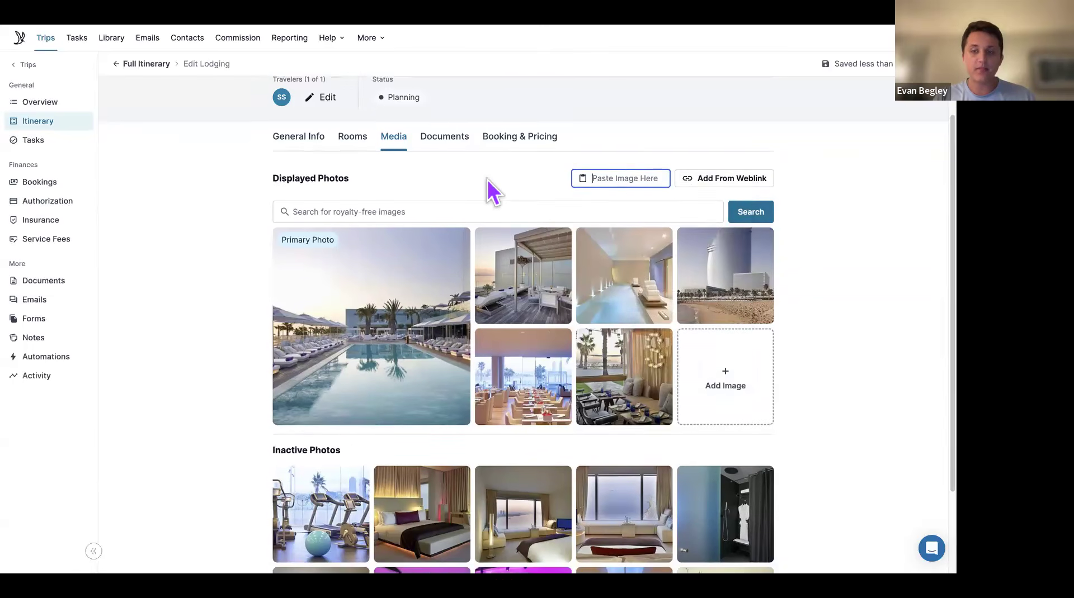
pyautogui.scroll(-2, 492, 190)
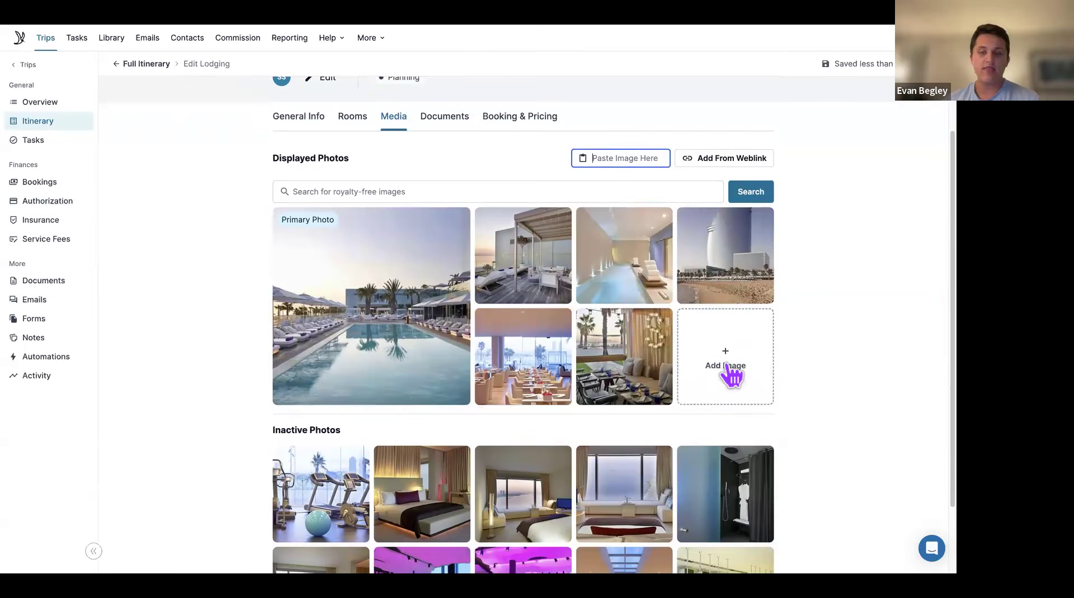
pyautogui.scroll(3, 757, 379)
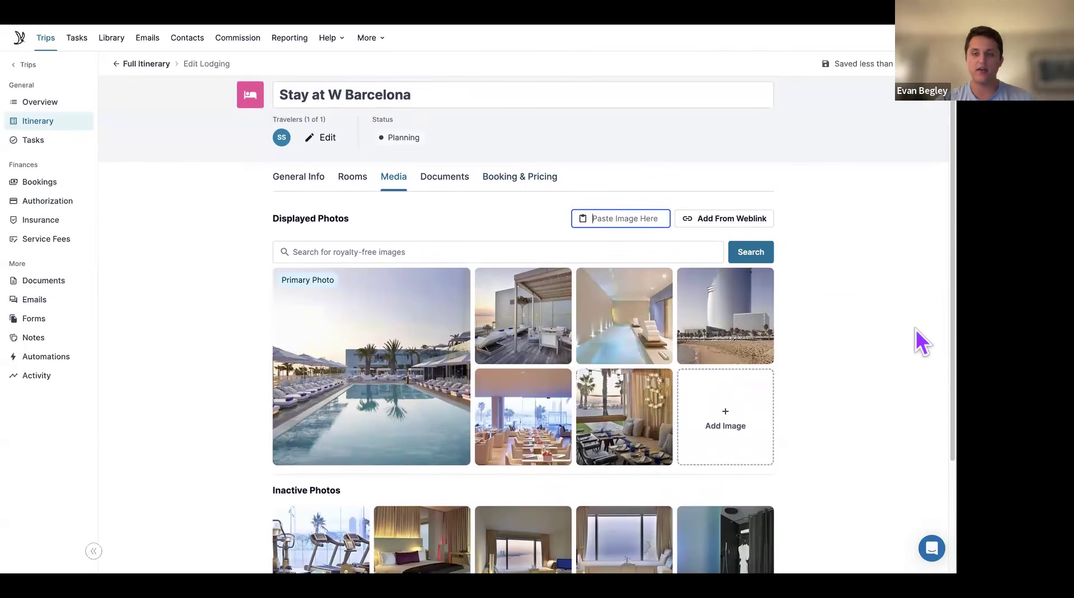
# Convert the W Barcelona lodging's room selections into room options and confirm the conversion
pyautogui.click(362, 184)
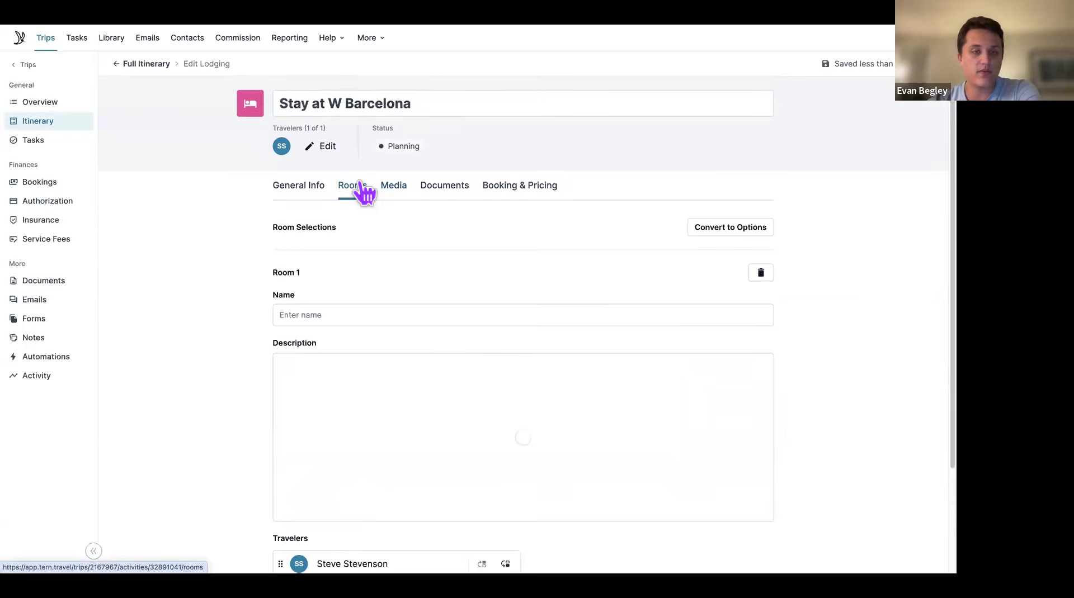
pyautogui.scroll(-2, 466, 347)
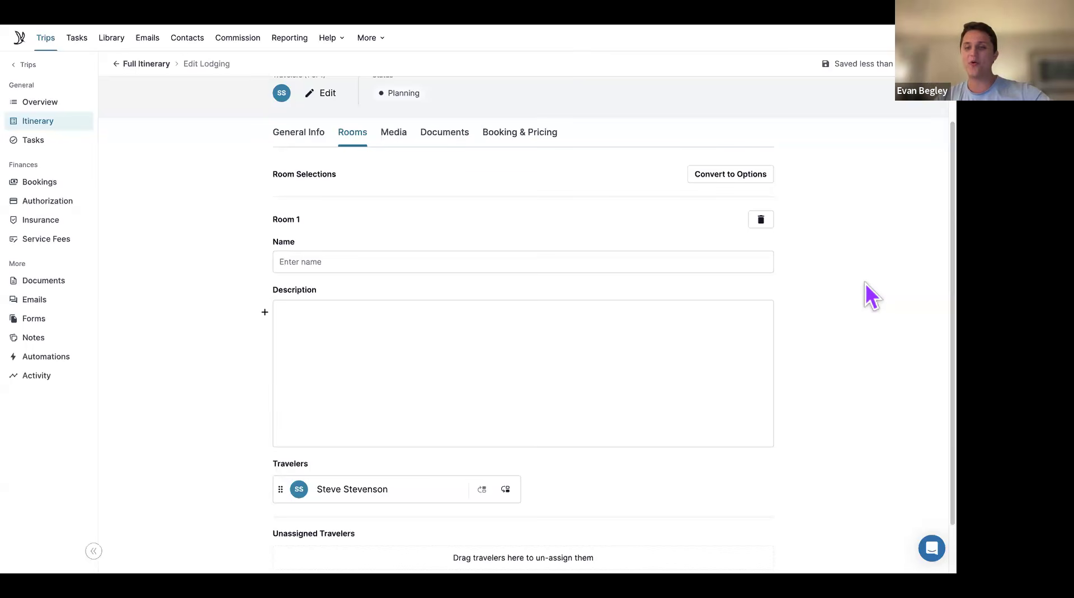
pyautogui.click(724, 178)
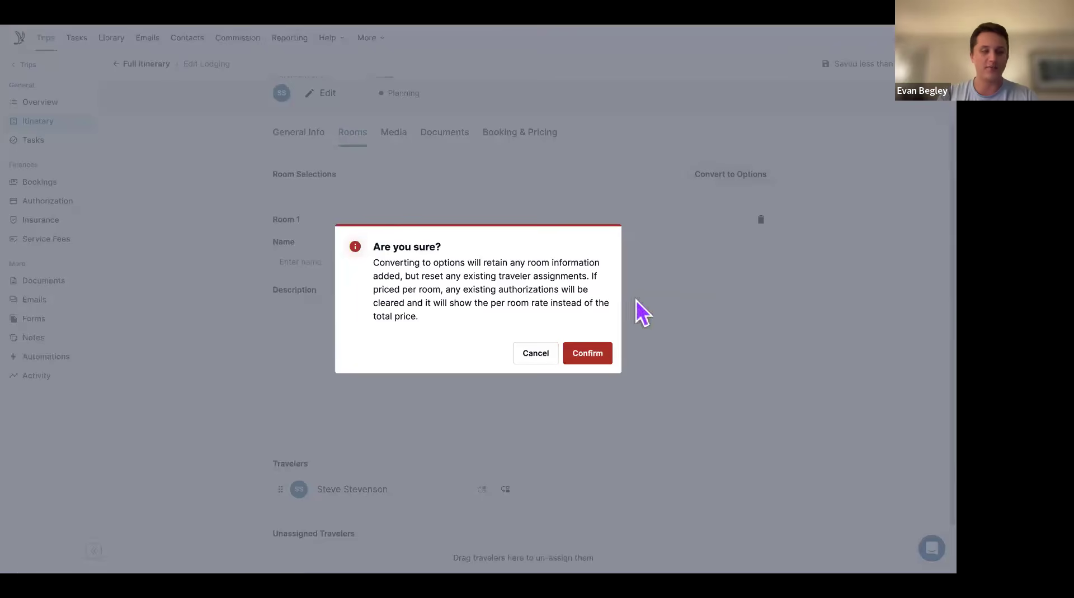
pyautogui.click(597, 356)
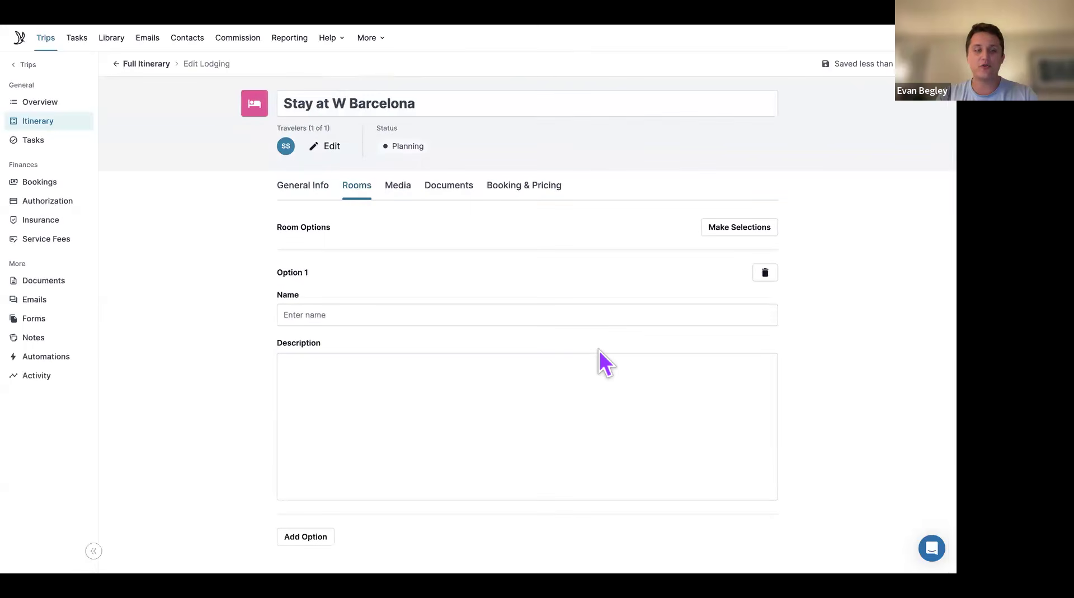
# Name the first room option "King Bed Suite" and enter "Description" as its description, followed by a new line
pyautogui.click(495, 319)
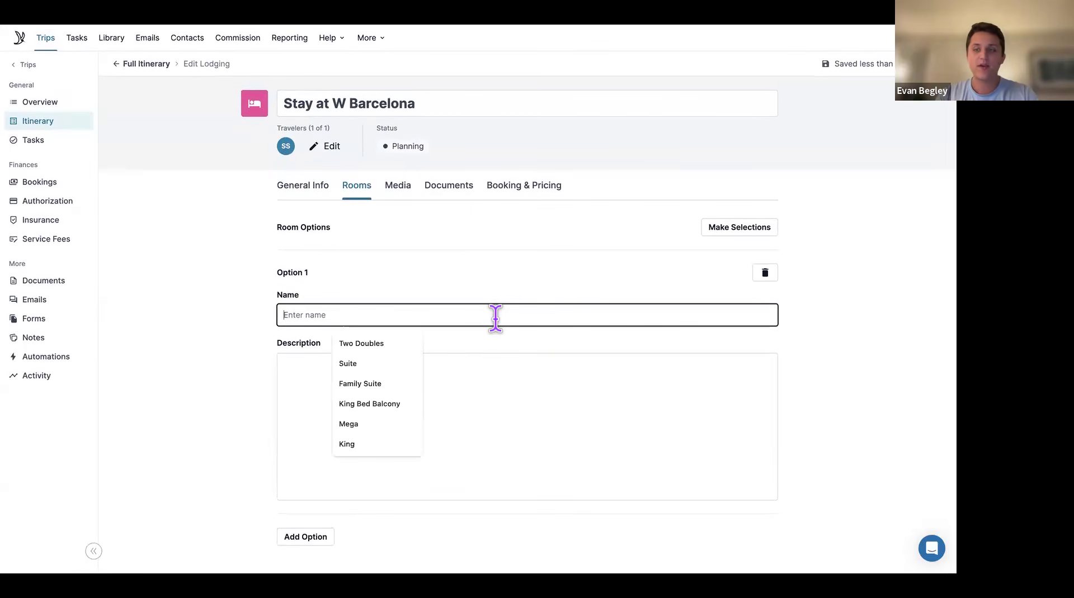
pyautogui.write('K')
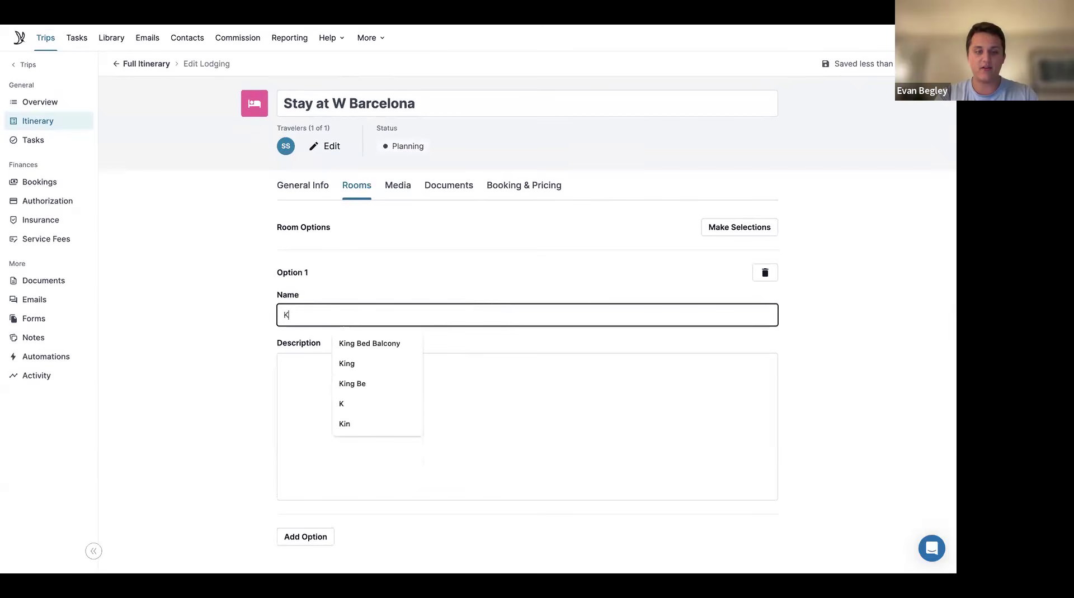
pyautogui.write('ing Bed Suite')
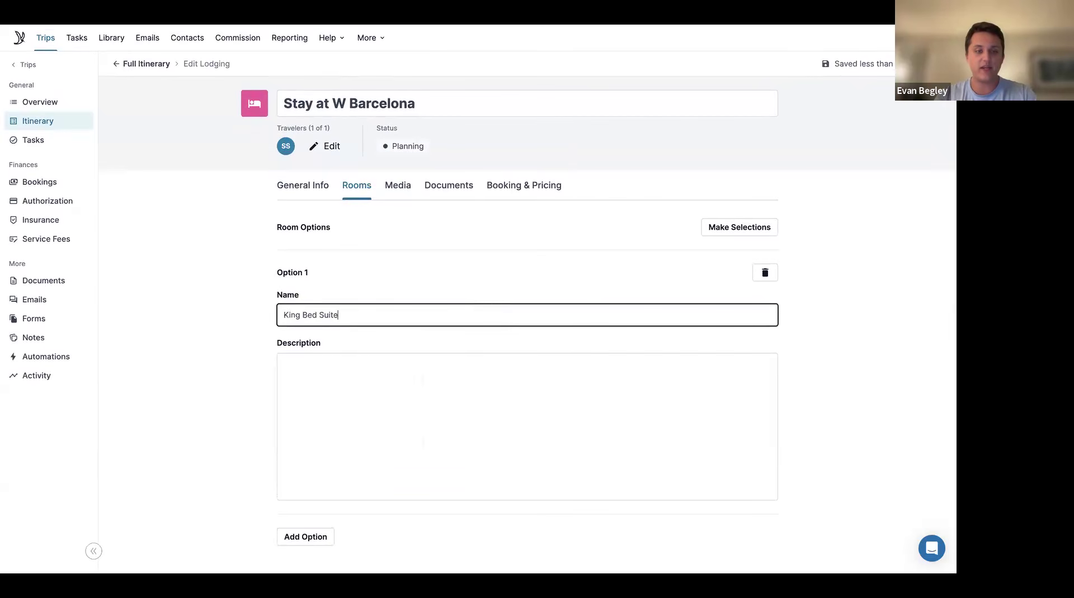
pyautogui.click(458, 384)
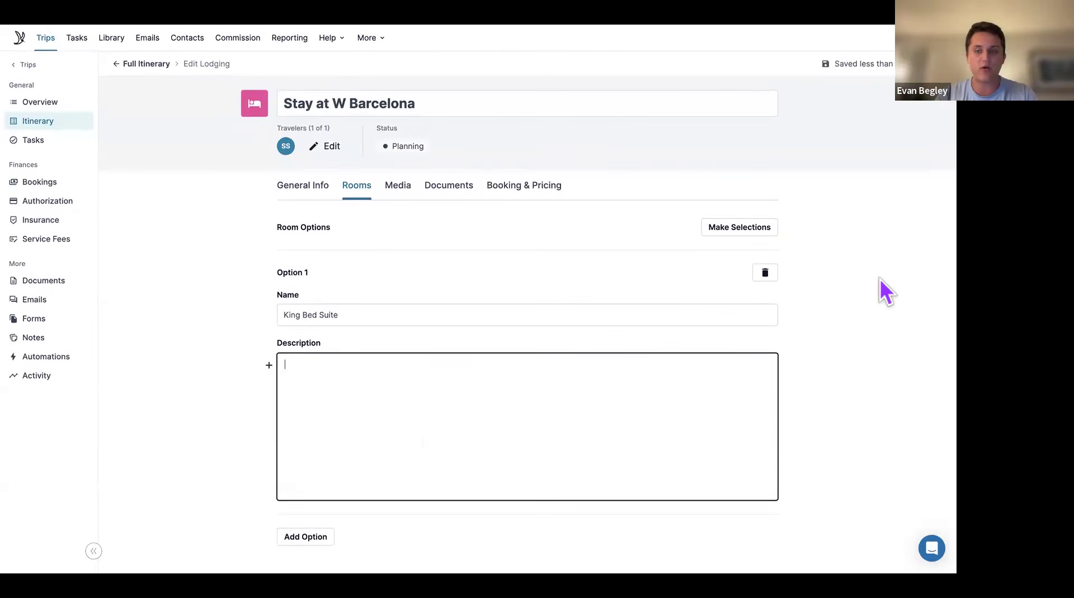
pyautogui.write('Desct')
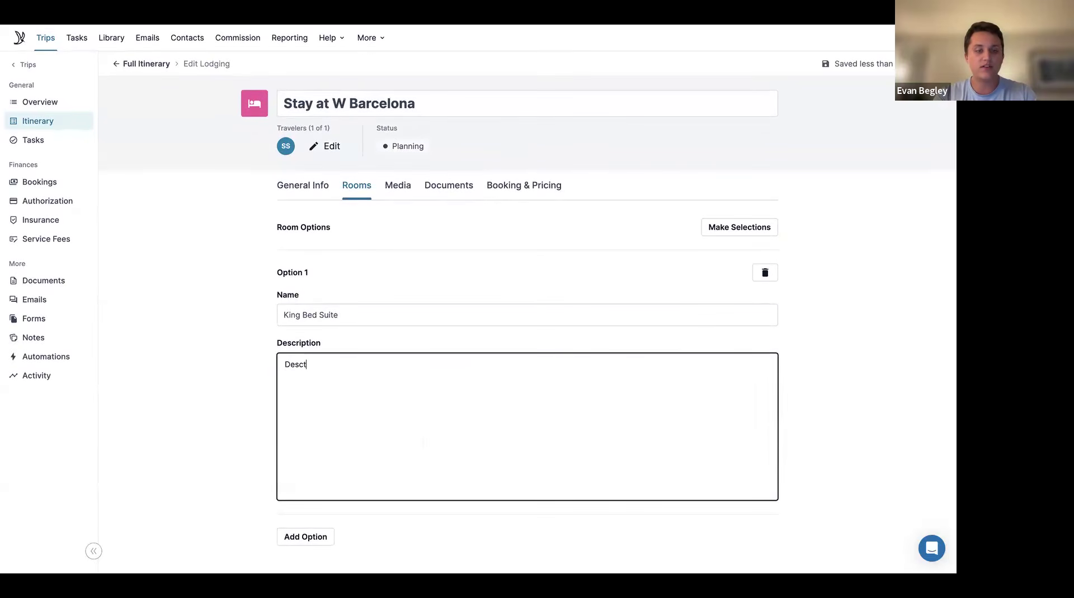
pyautogui.press('BackSpace')
pyautogui.write('ription')
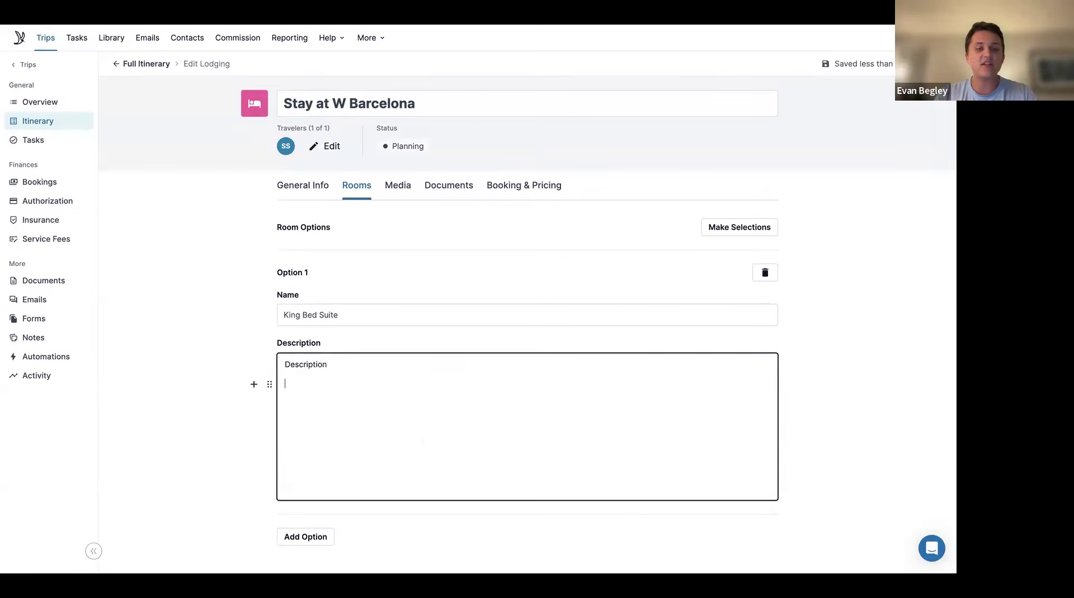
pyautogui.press('Return')
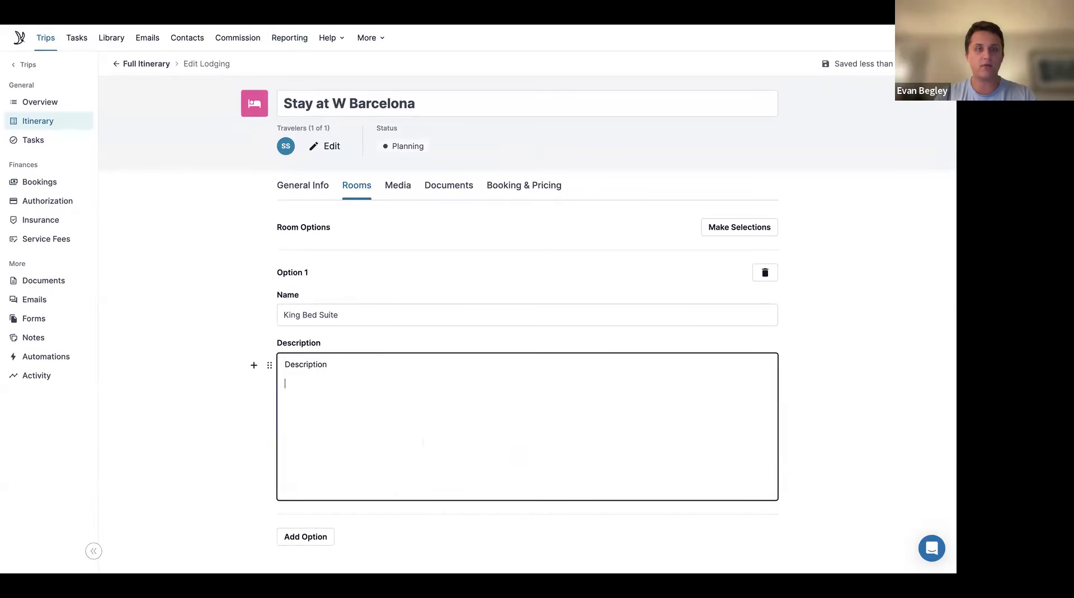
# In a new browser tab, search Google for "w hotel barcelona fabulous suite" and show the image results
pyautogui.hotkey('ctrl', 't')
pyautogui.write('w hotel barcel')
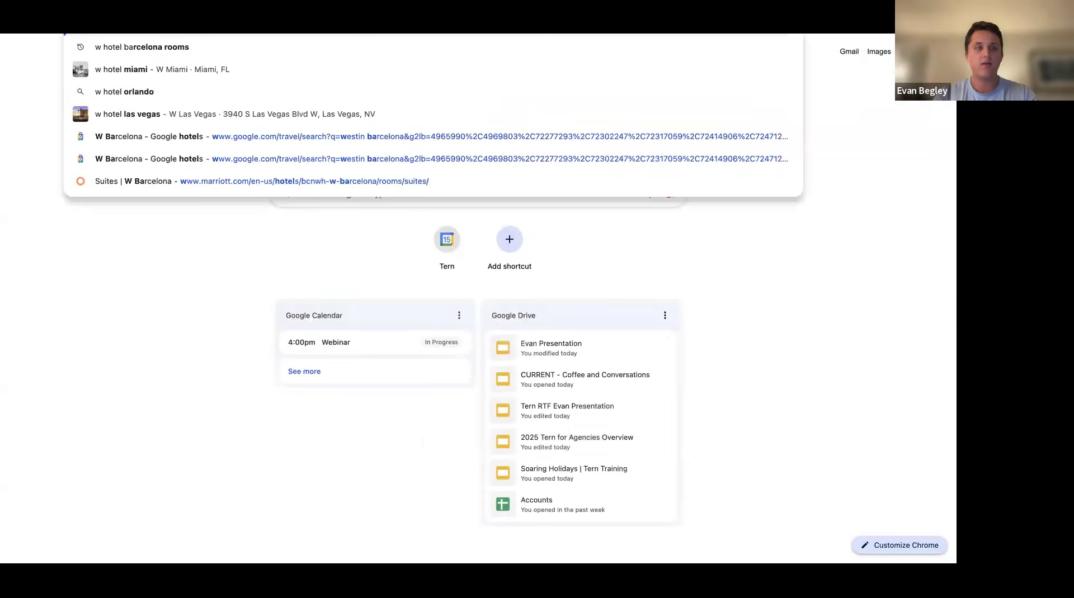
pyautogui.write('ona fabulous su')
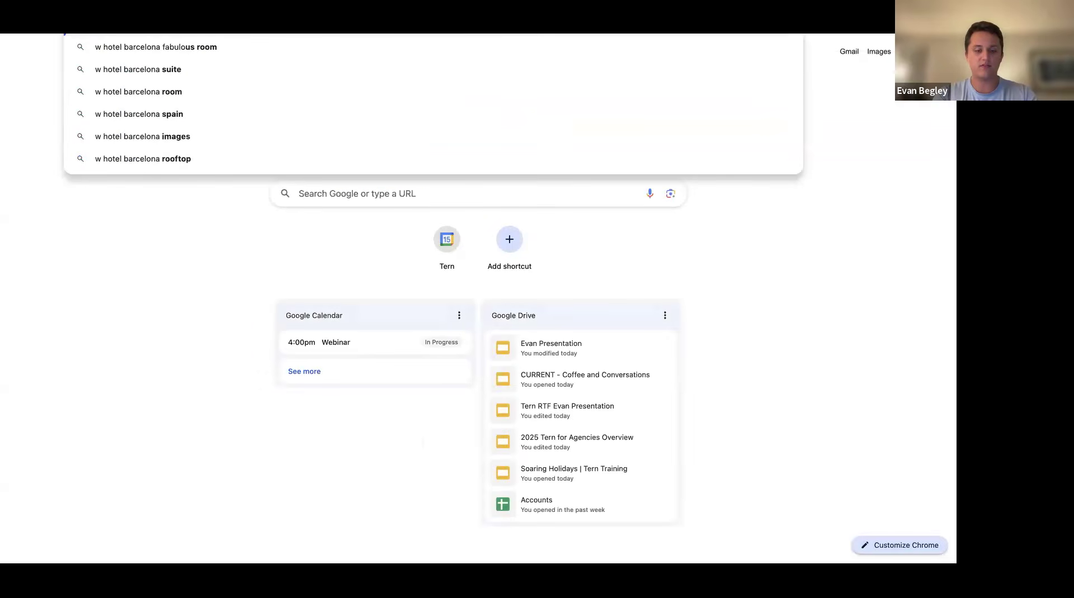
pyautogui.write('ite')
pyautogui.click(196, 69)
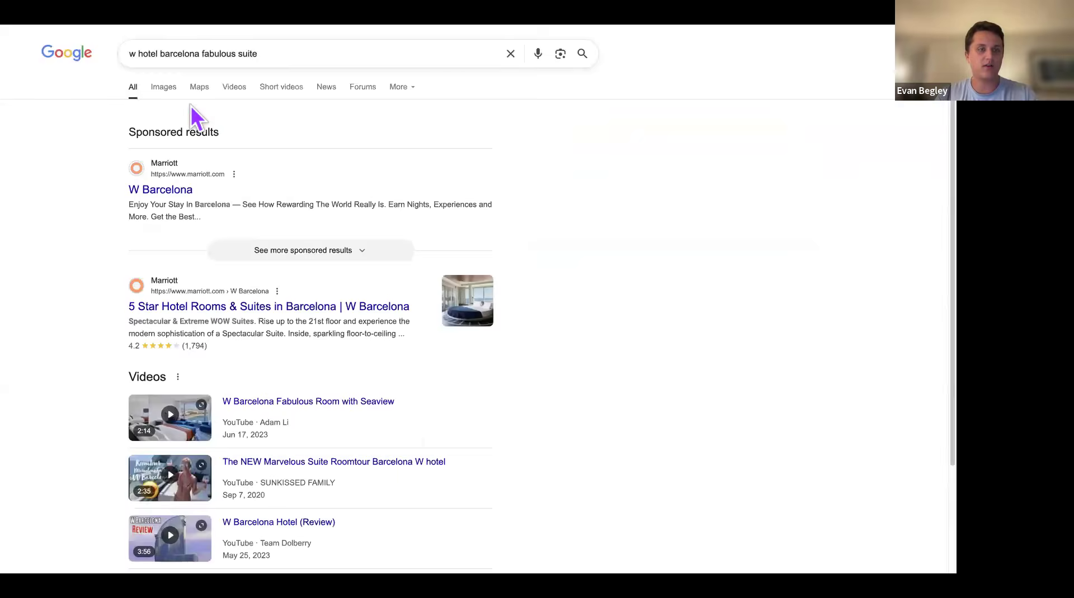
pyautogui.click(163, 88)
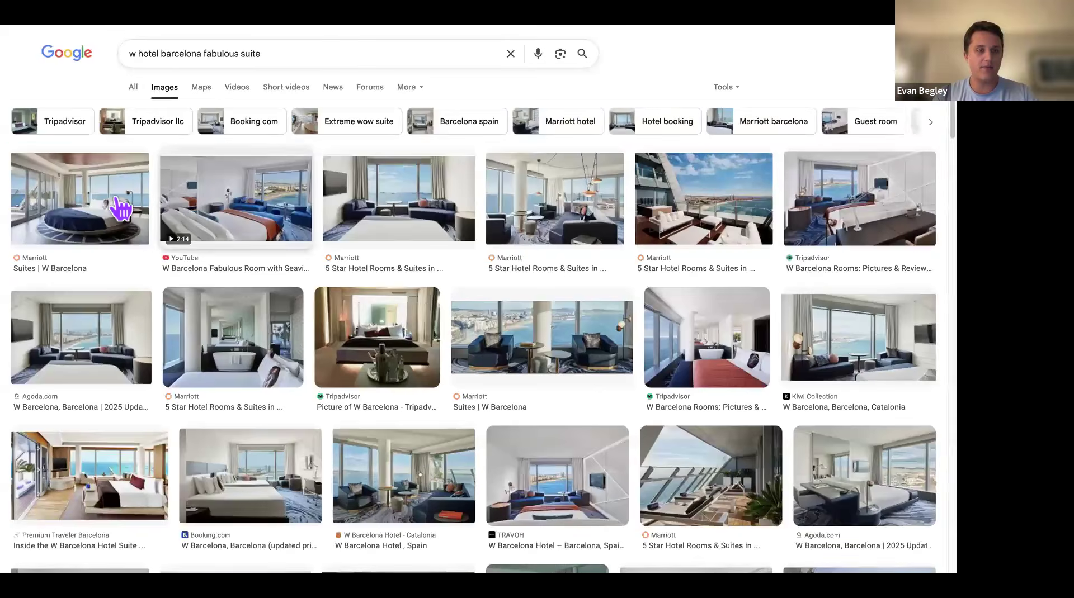
# Copy the Marriott photo of the suite with the round bed and paste it into the King Bed Suite description in Tern
pyautogui.click(120, 209)
pyautogui.rightClick(710, 283)
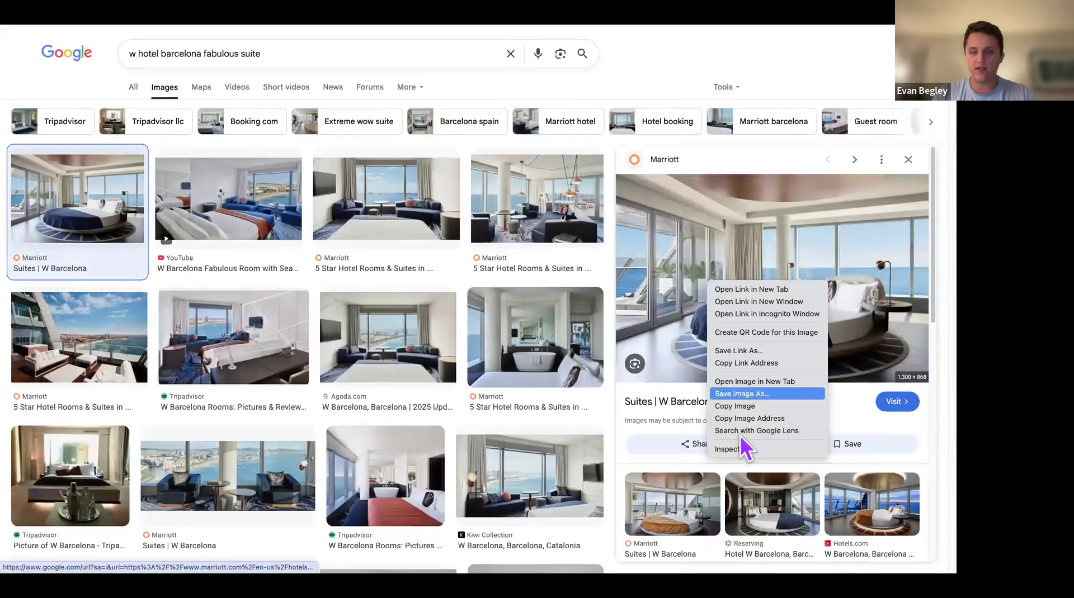
pyautogui.click(746, 409)
pyautogui.hotkey('ctrl', 'Tab')
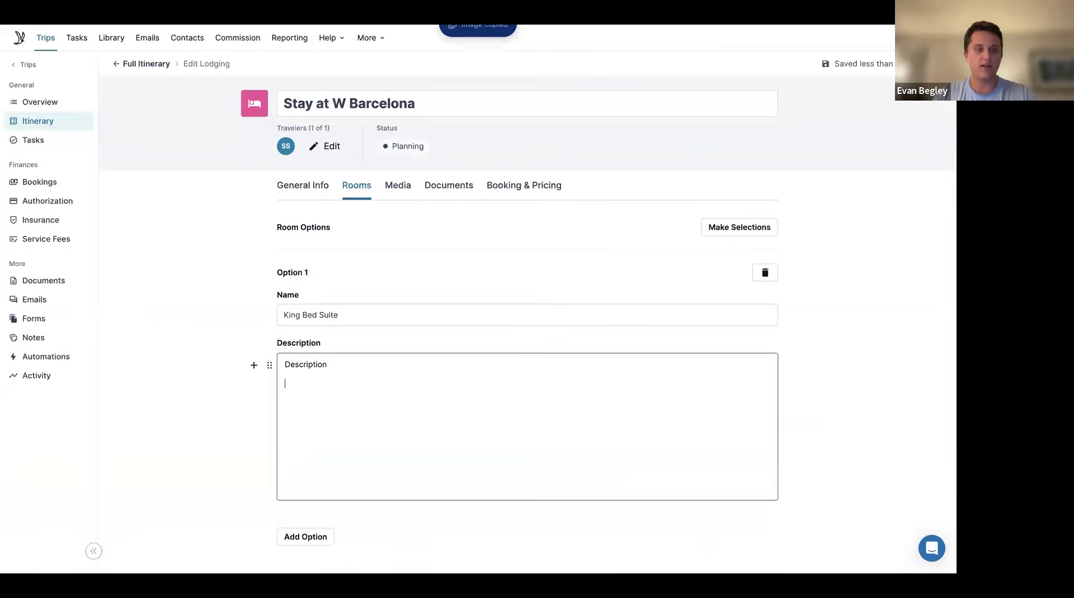
pyautogui.hotkey('ctrl', 'v')
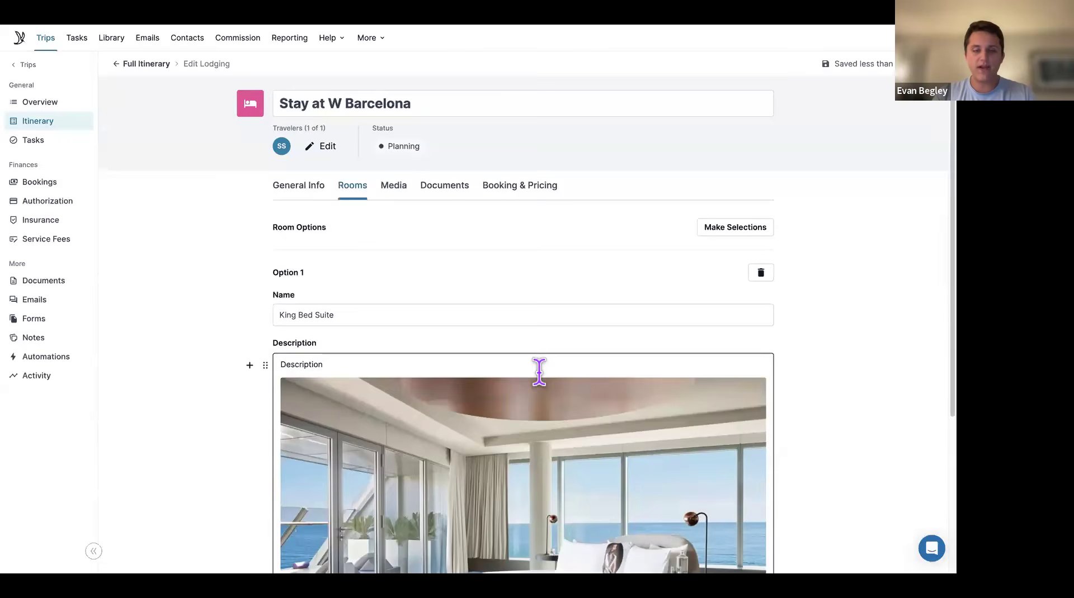
pyautogui.scroll(-2, 540, 374)
pyautogui.scroll(-2, 539, 375)
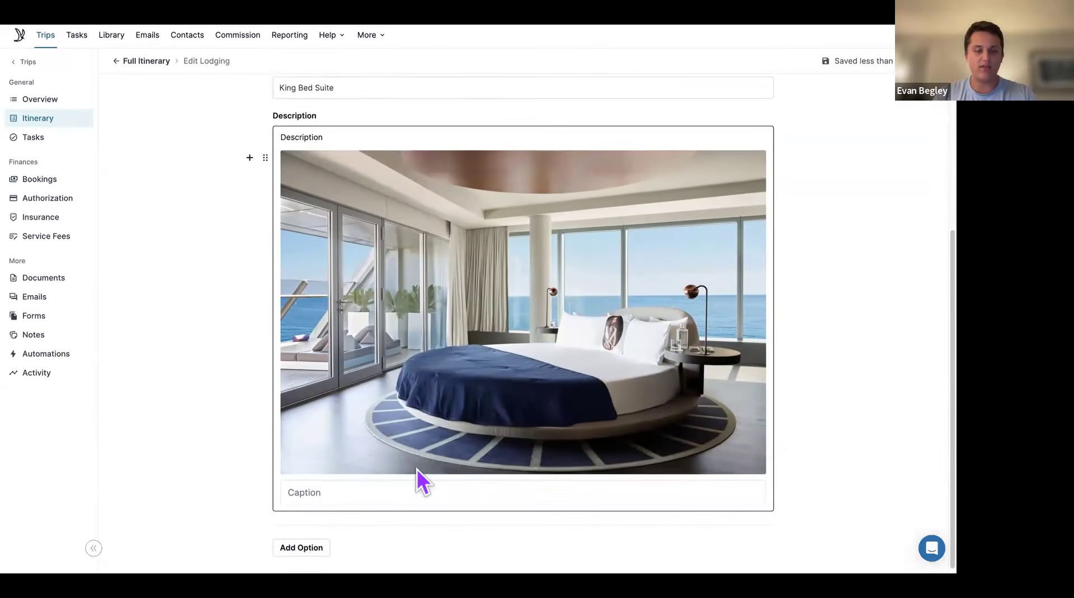
# Add a second room option named "Two Doubles" and enter "Description" as its description
pyautogui.click(329, 552)
pyautogui.scroll(-10, 512, 404)
pyautogui.click(491, 324)
pyautogui.scroll(3, 492, 330)
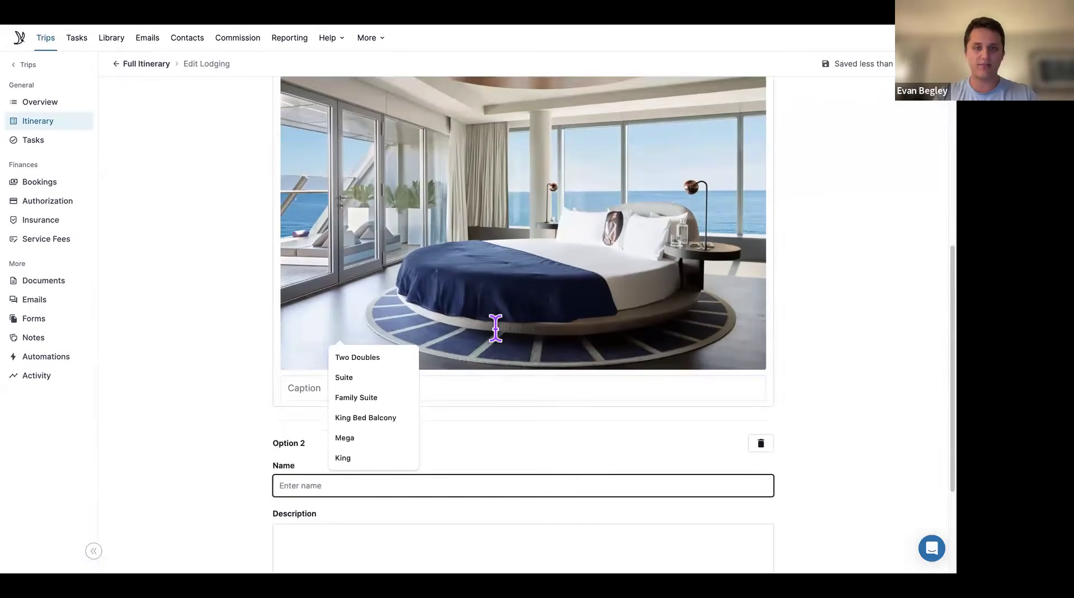
pyautogui.scroll(-2, 570, 370)
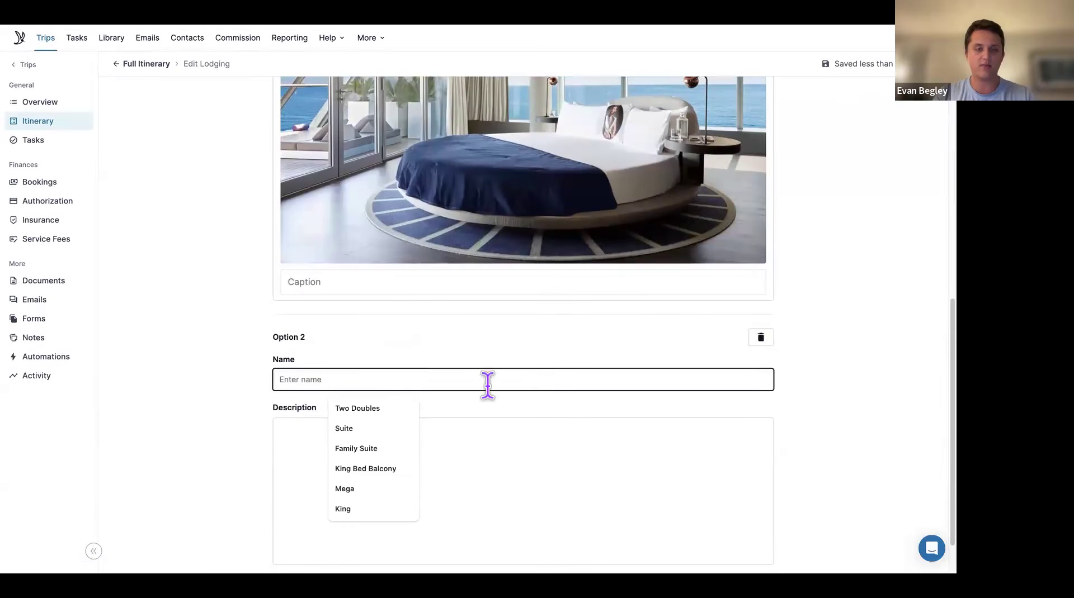
pyautogui.click(355, 408)
pyautogui.scroll(-1, 381, 471)
pyautogui.click(385, 400)
pyautogui.write('Description')
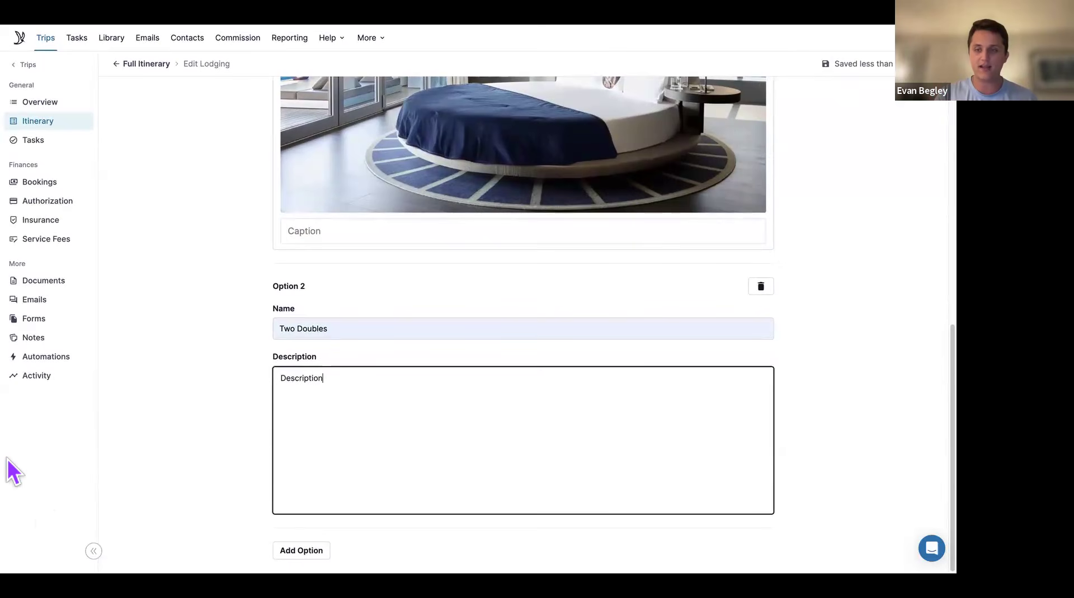
# Review the names, descriptions and pasted photo of the two room options
pyautogui.scroll(3, 376, 331)
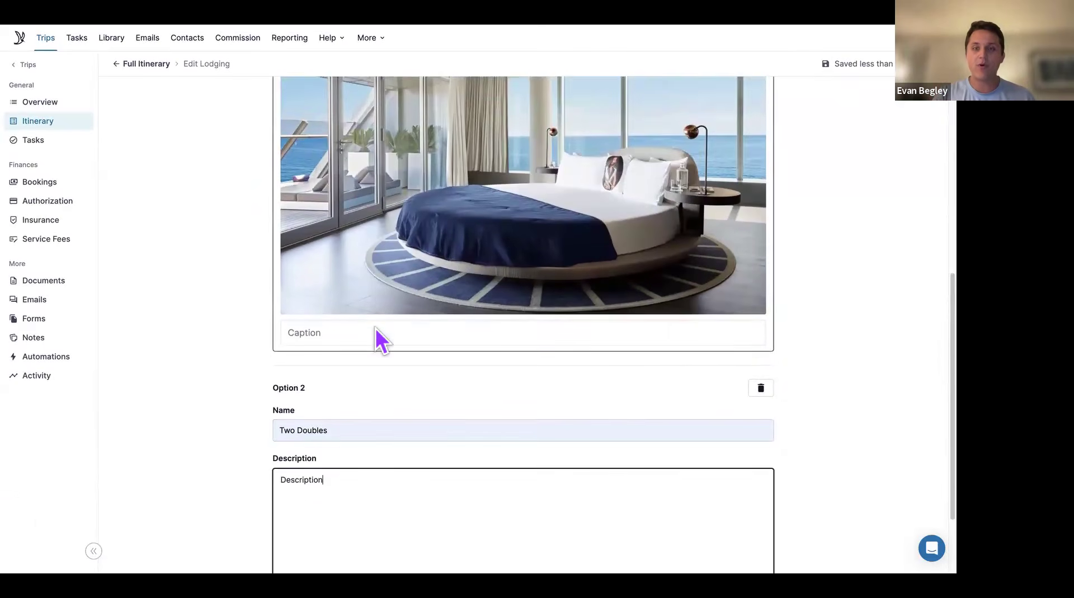
pyautogui.scroll(1, 375, 328)
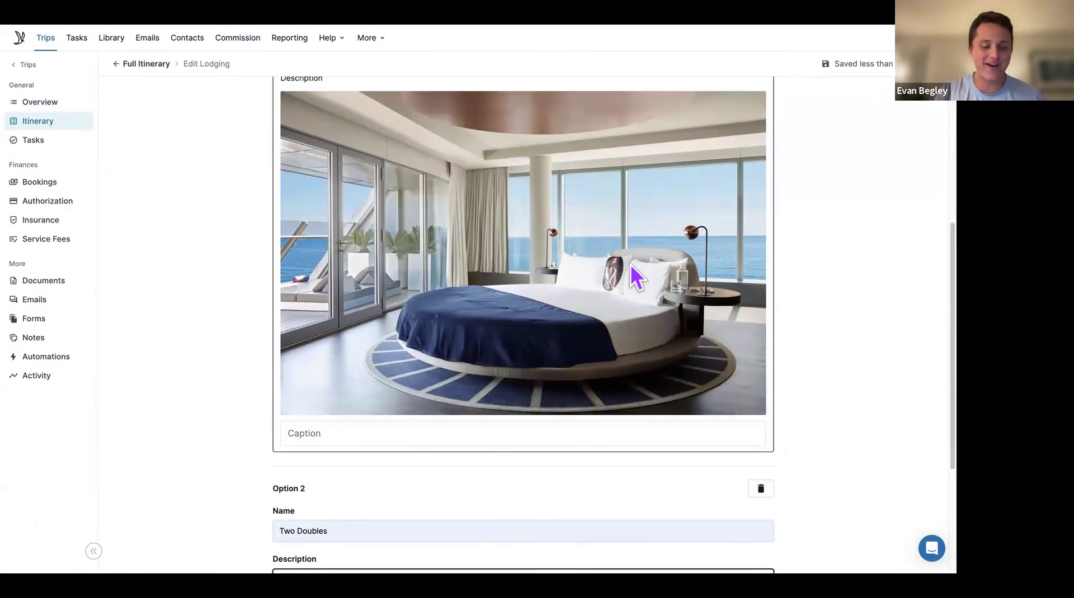
pyautogui.scroll(1, 630, 264)
pyautogui.scroll(-4, 630, 264)
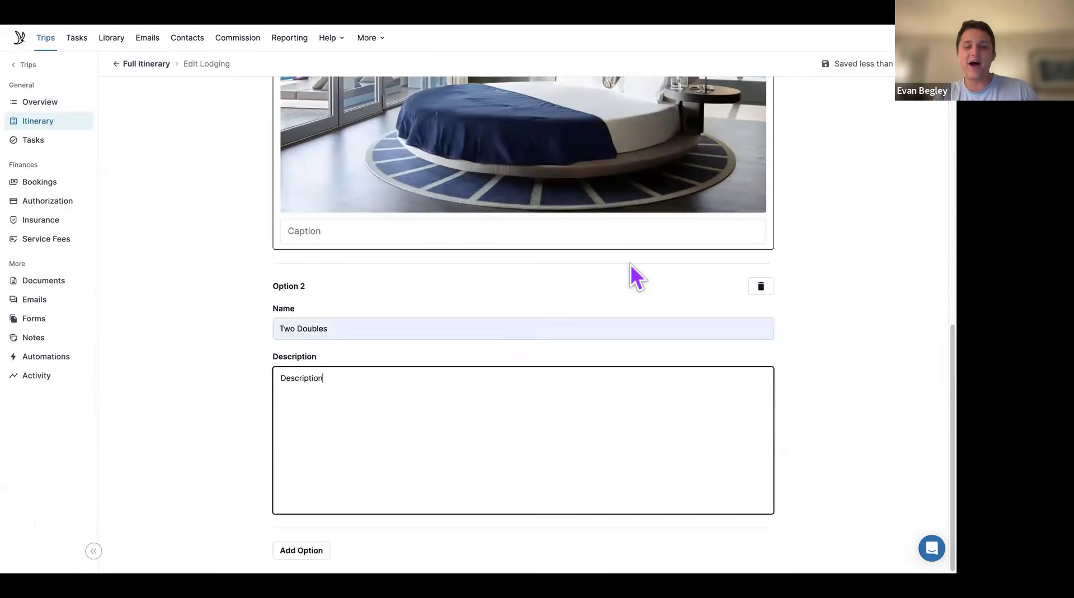
pyautogui.scroll(1, 629, 264)
pyautogui.scroll(-1, 630, 264)
pyautogui.scroll(5, 630, 264)
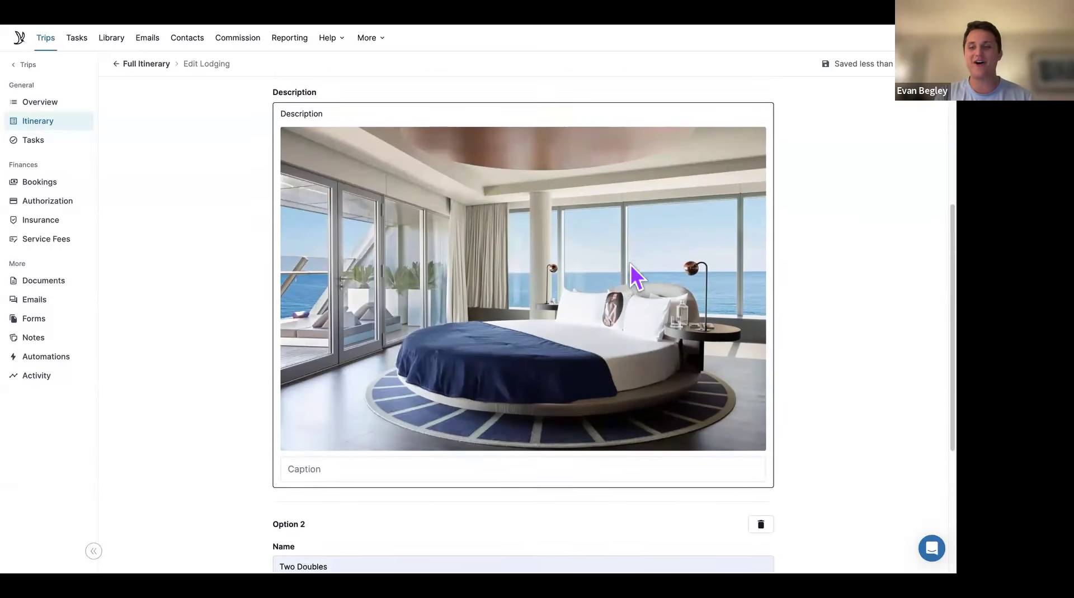
pyautogui.scroll(5, 522, 371)
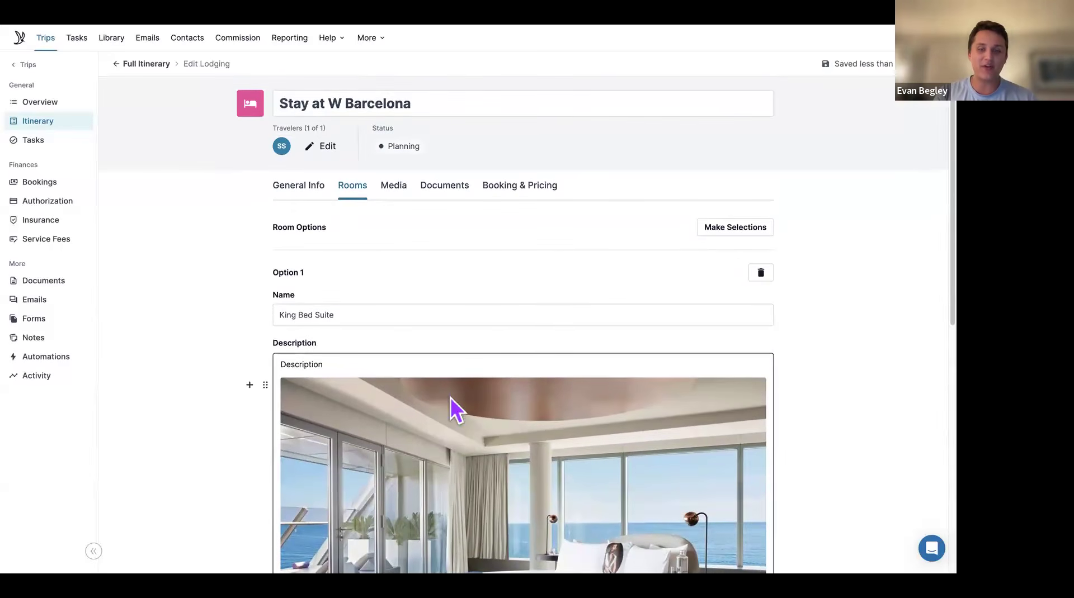
# In the lodging's booking and pricing details, try pricing per room based on occupancy
pyautogui.click(518, 190)
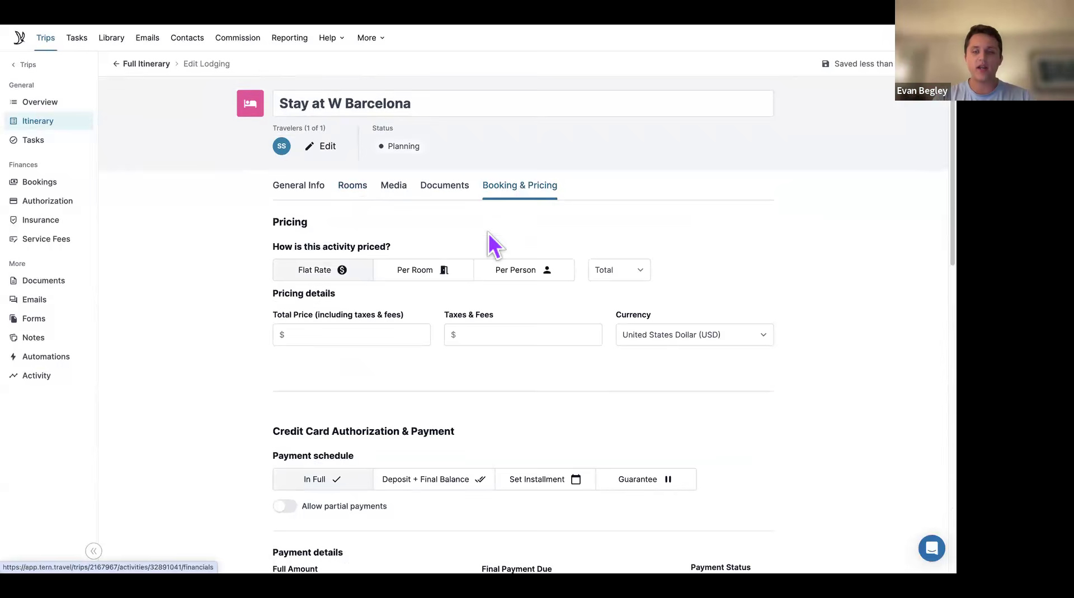
pyautogui.scroll(-1, 476, 229)
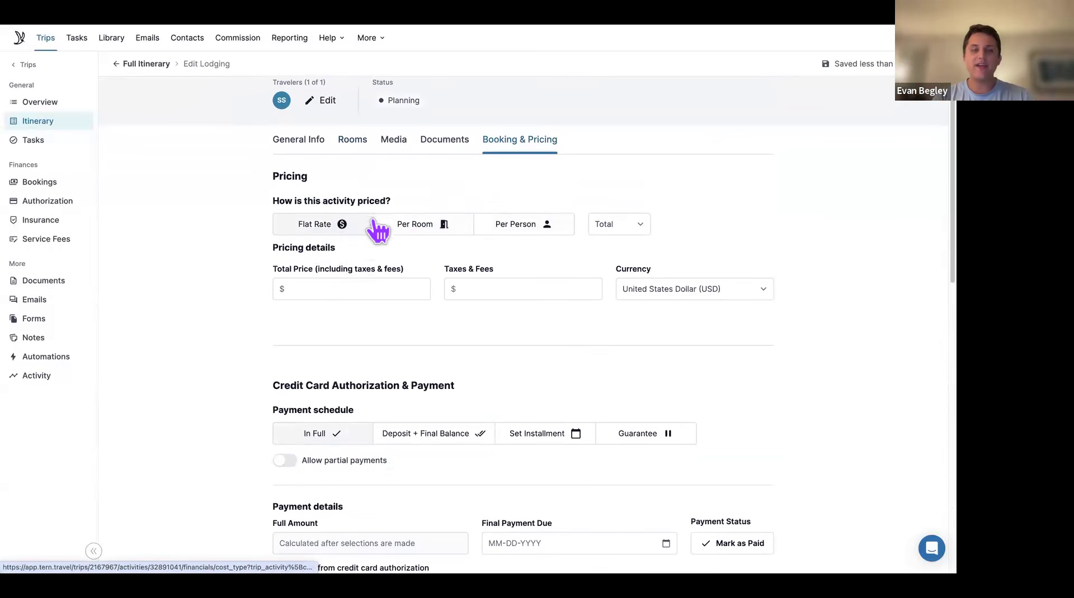
pyautogui.click(446, 234)
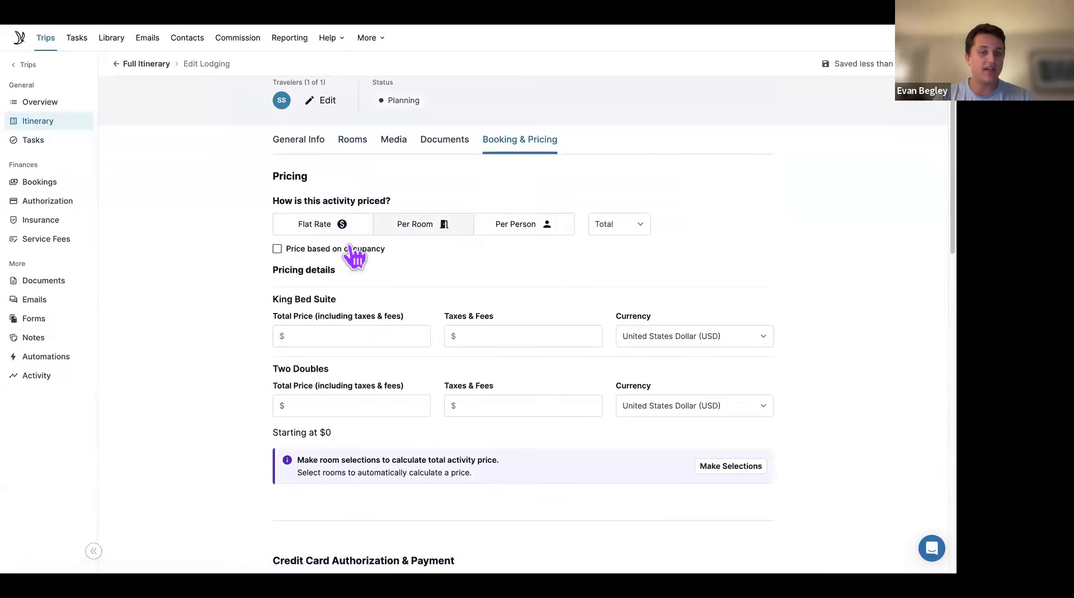
pyautogui.click(327, 246)
pyautogui.scroll(-1, 381, 274)
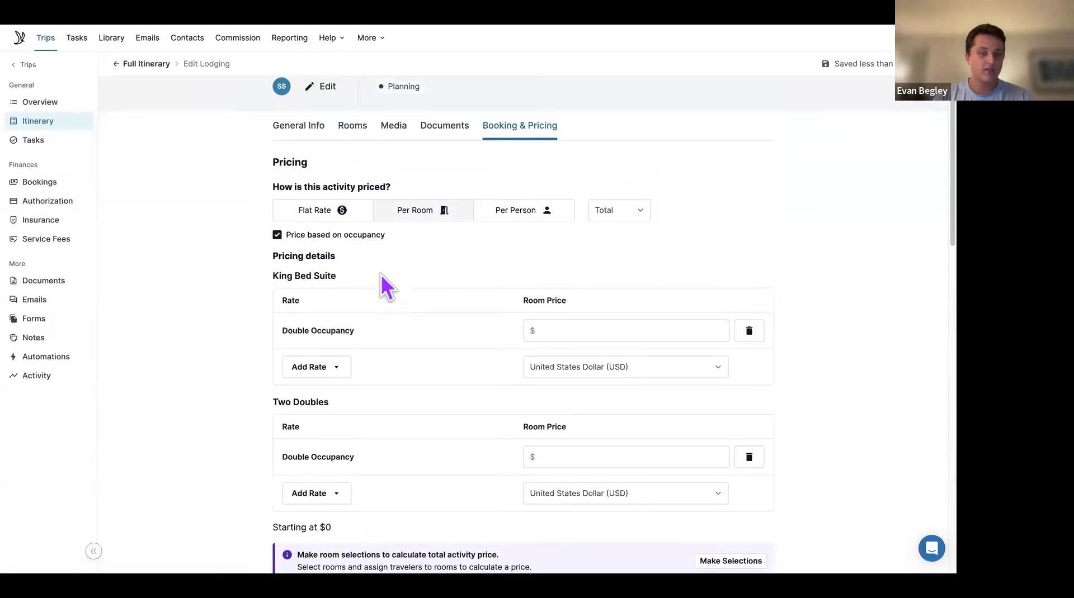
pyautogui.scroll(-2, 381, 275)
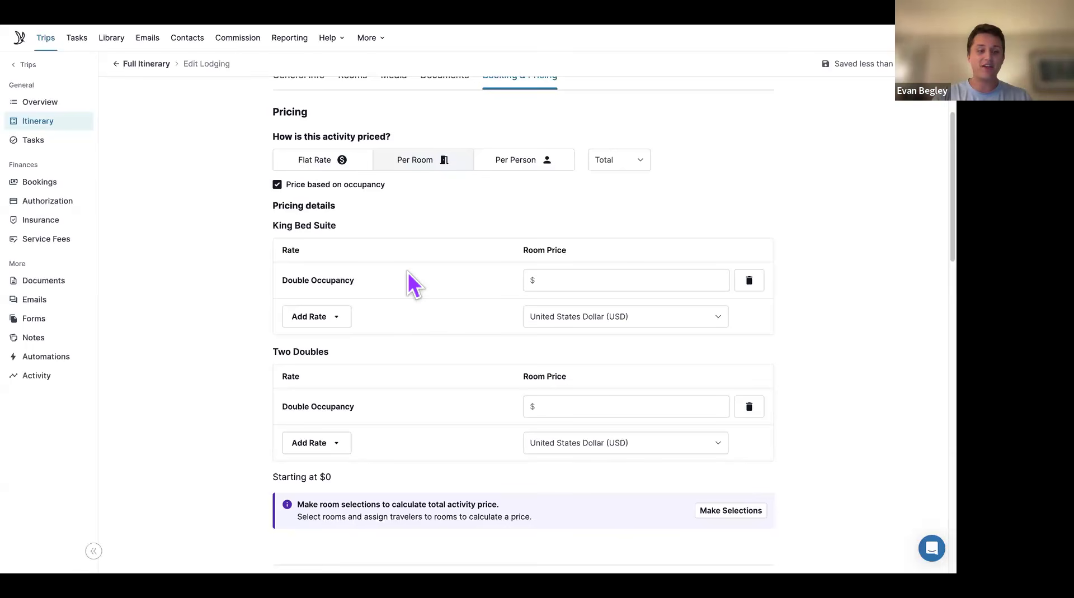
# Try switching the lodging's pricing to a flat rate with a single total price
pyautogui.click(339, 163)
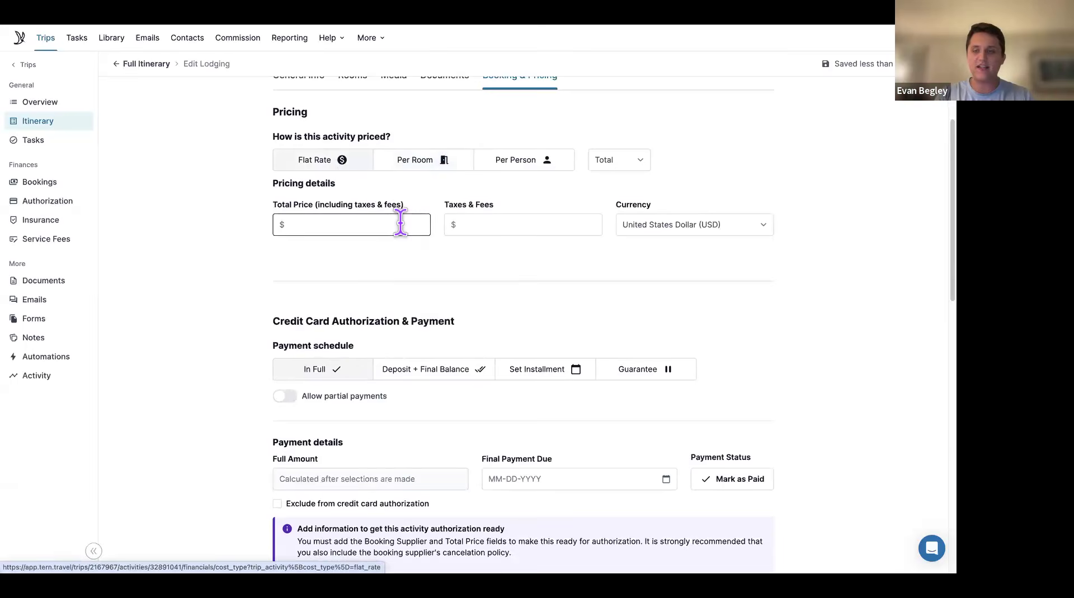
pyautogui.scroll(1, 392, 251)
pyautogui.click(385, 258)
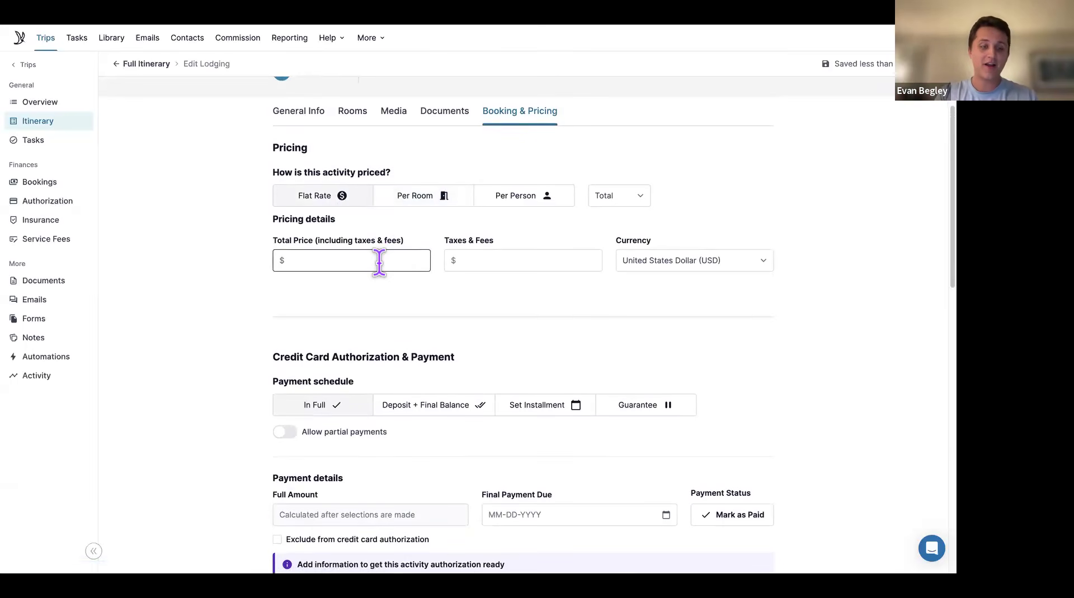
pyautogui.click(377, 261)
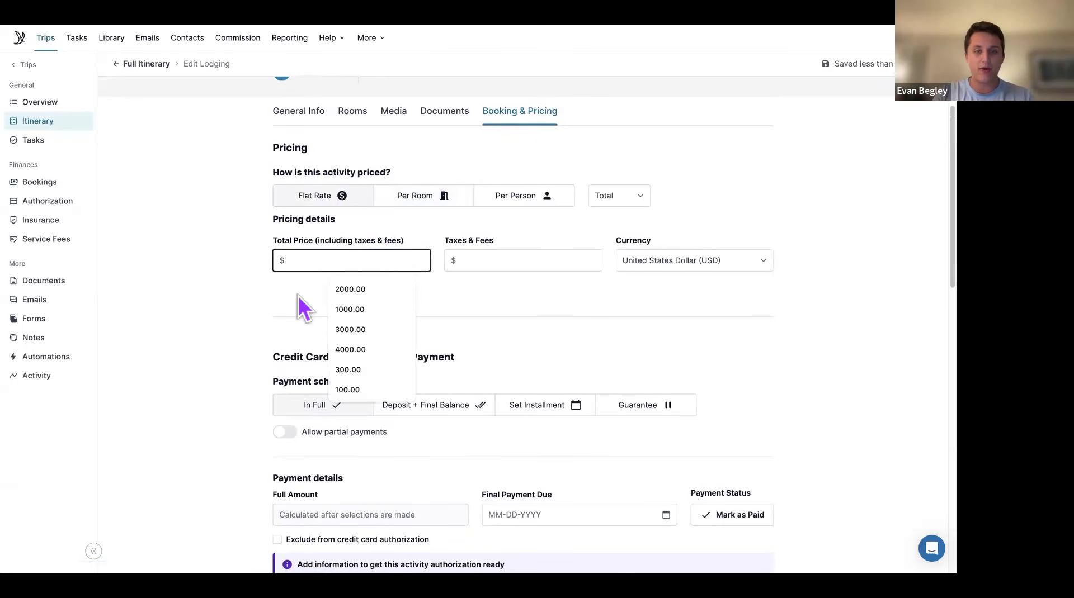
# Price the lodging per room without occupancy-based rates, with total prices of $14,000 for King Bed Suite and $4,000 for Two Doubles
pyautogui.click(439, 208)
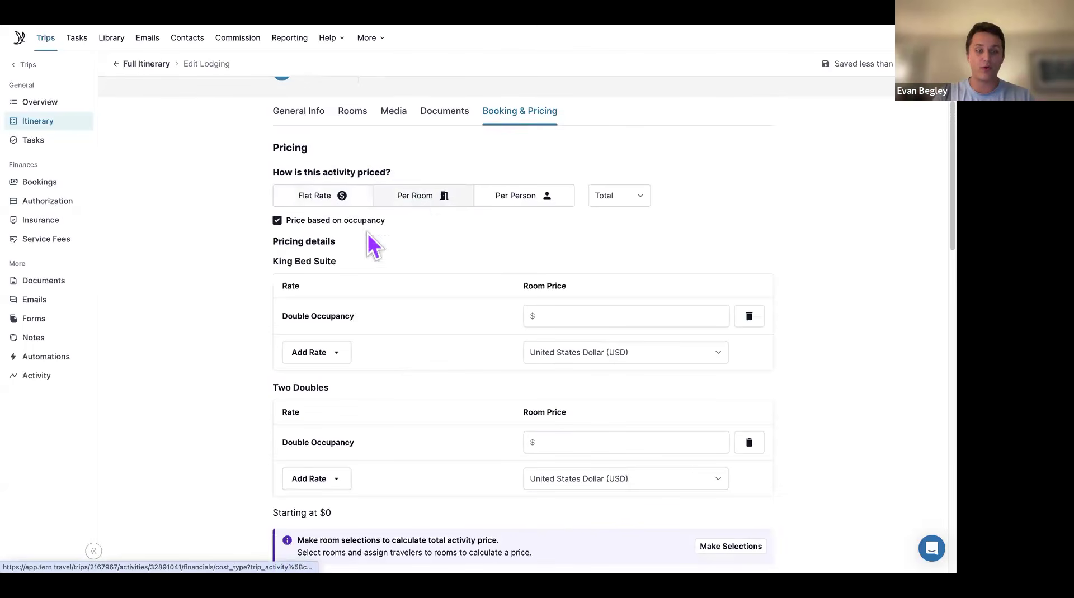
pyautogui.click(277, 220)
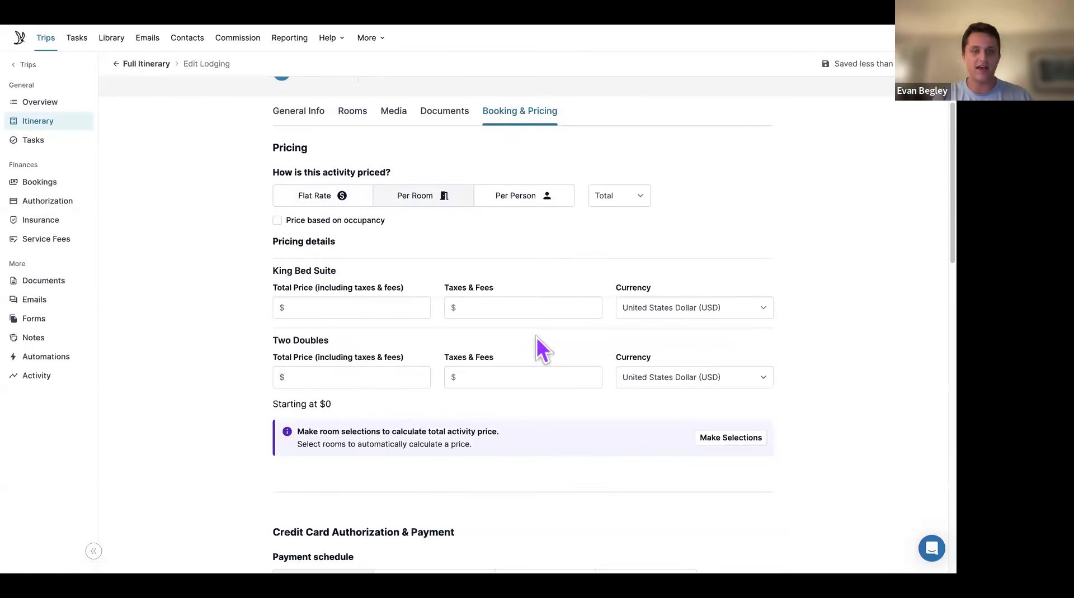
pyautogui.scroll(-1, 442, 317)
pyautogui.click(391, 284)
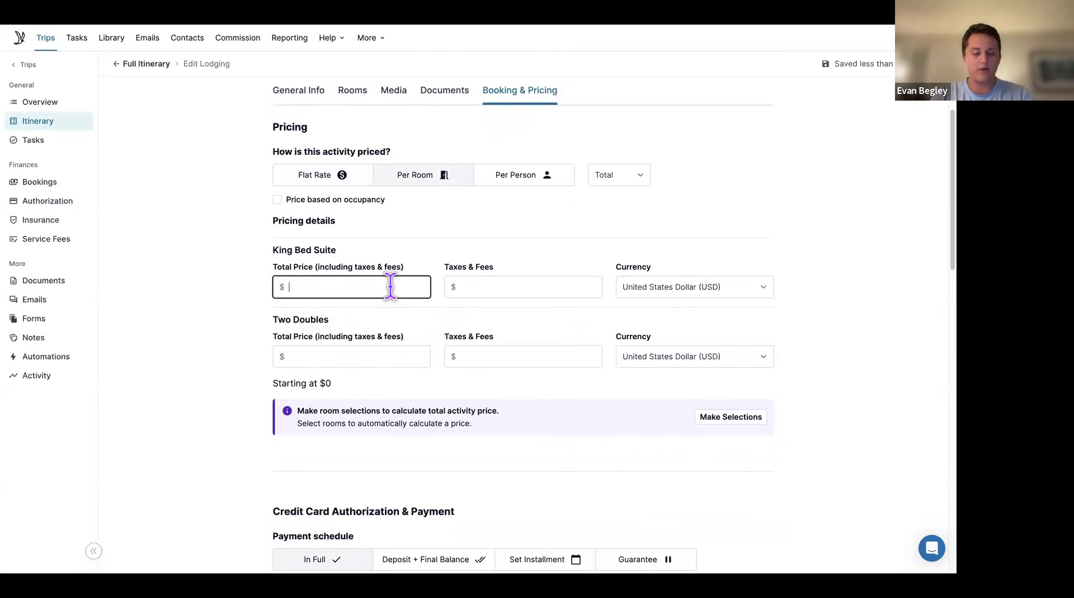
pyautogui.write('14000')
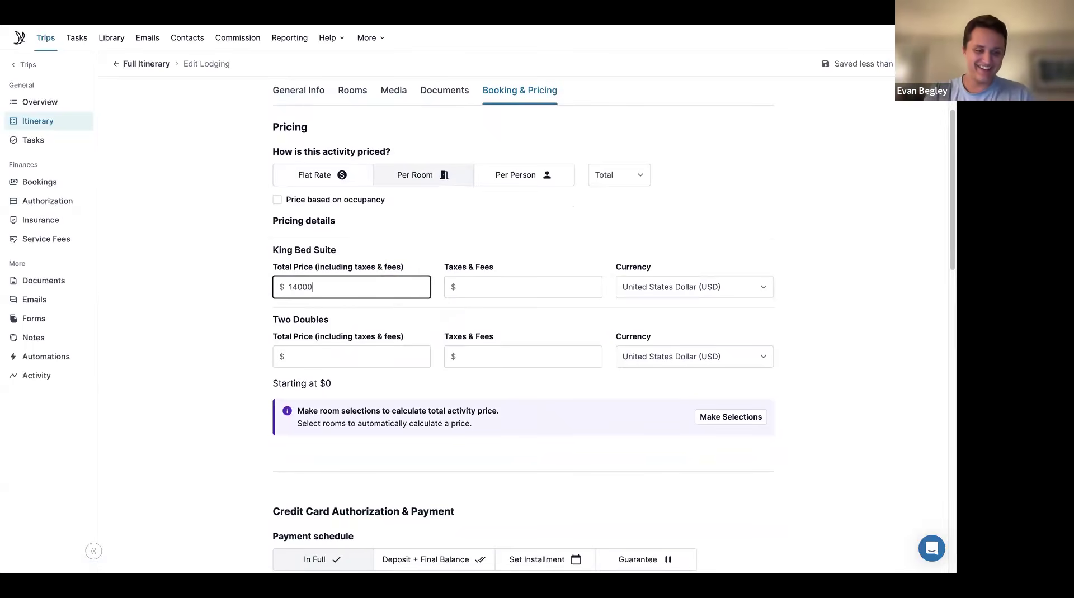
pyautogui.press('Tab')
pyautogui.press('Tab')
pyautogui.press('Tab')
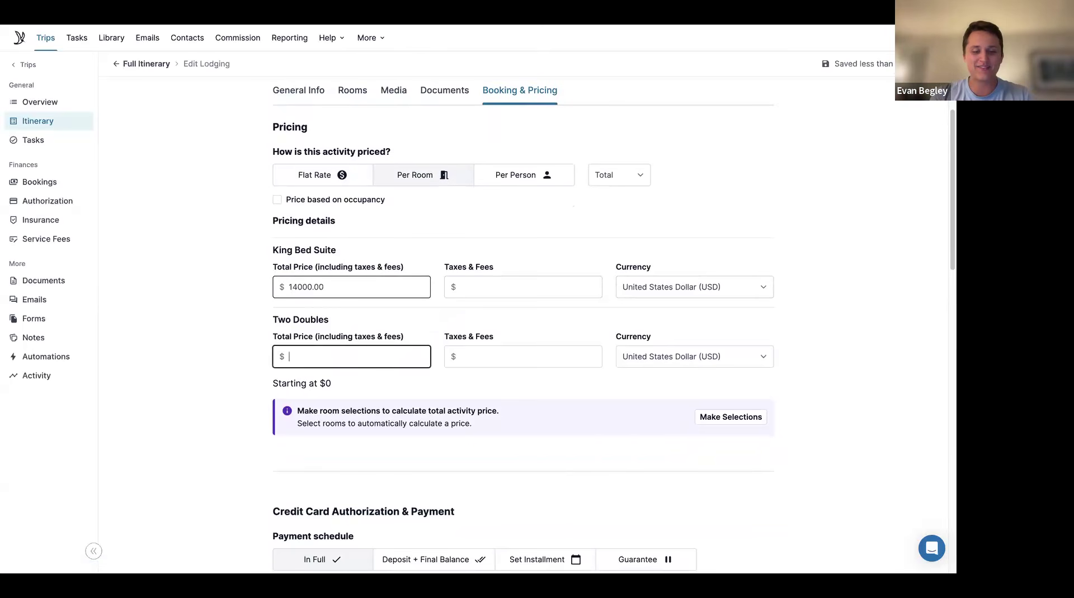
pyautogui.write('4000')
pyautogui.click(449, 387)
# Change the lodging's payment schedule to set installments in the credit card authorization and payment details
pyautogui.scroll(-1, 453, 397)
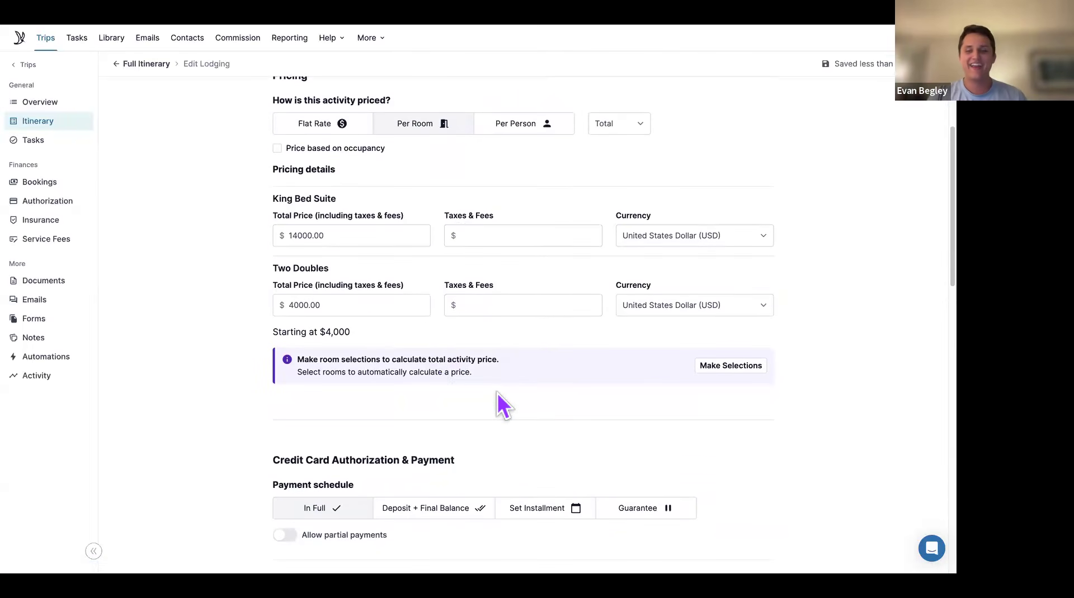
pyautogui.scroll(-2, 498, 393)
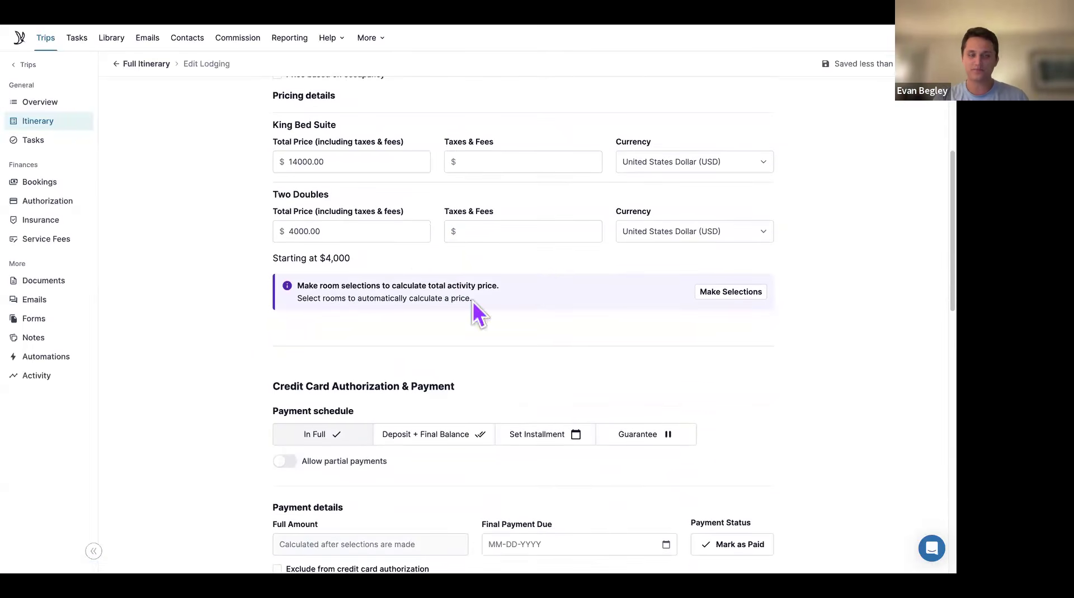
pyautogui.scroll(-3, 420, 212)
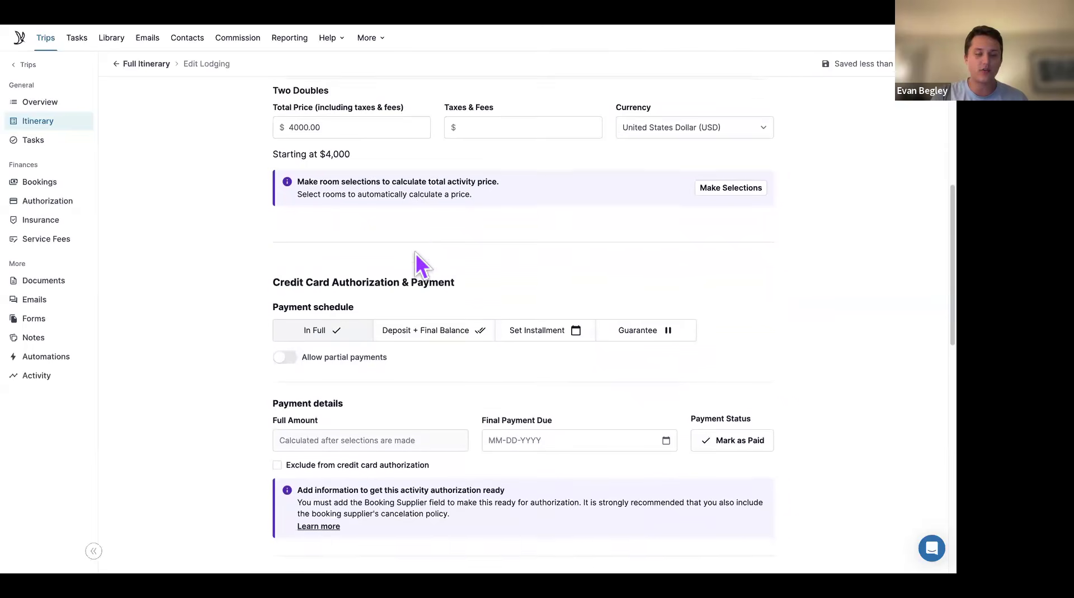
pyautogui.scroll(-1, 415, 254)
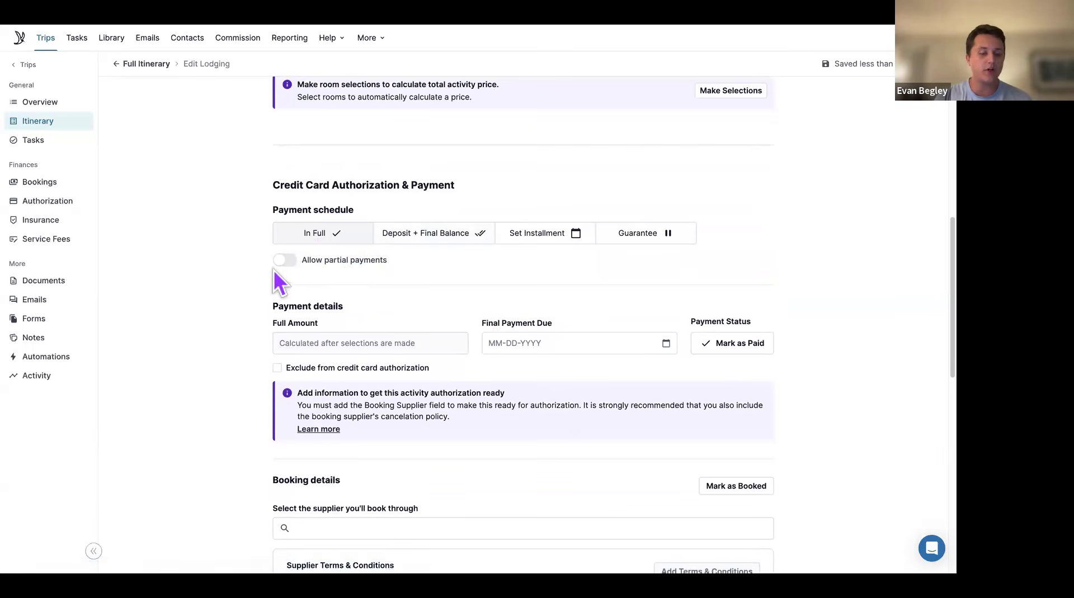
pyautogui.scroll(-1, 360, 291)
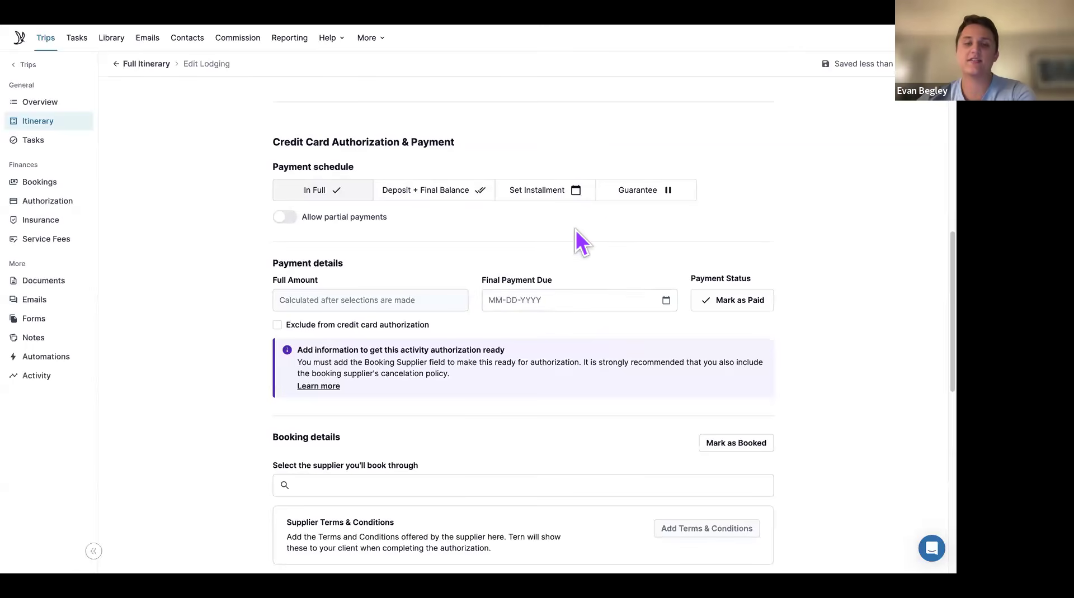
pyautogui.click(551, 199)
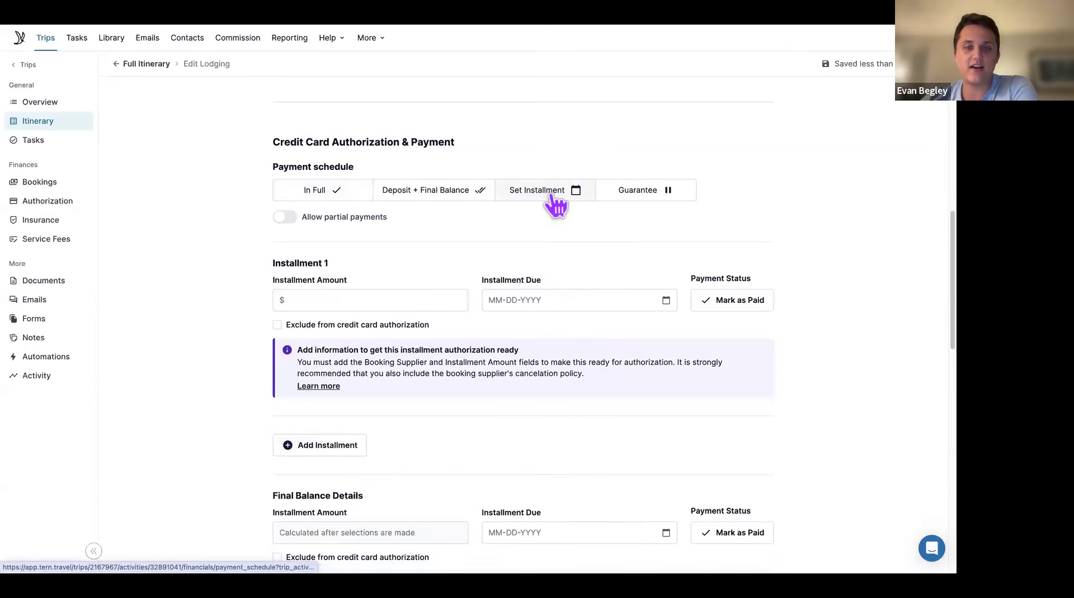
pyautogui.scroll(-1, 343, 380)
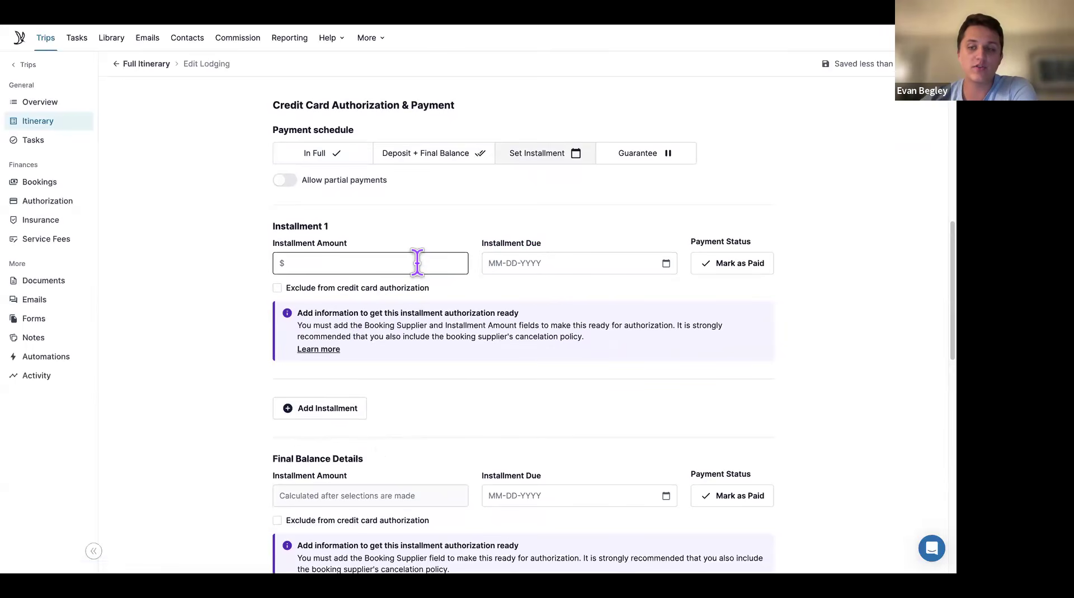
# Set the lodging's payment schedule to In Full with a final payment due date of 07-01-2025
pyautogui.click(357, 159)
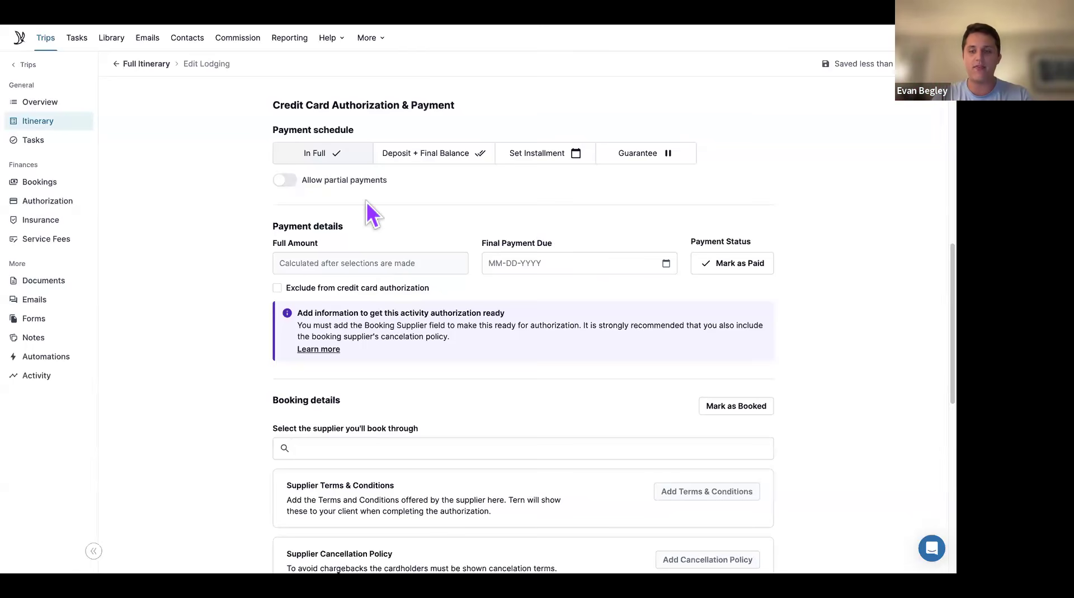
pyautogui.scroll(-1, 407, 190)
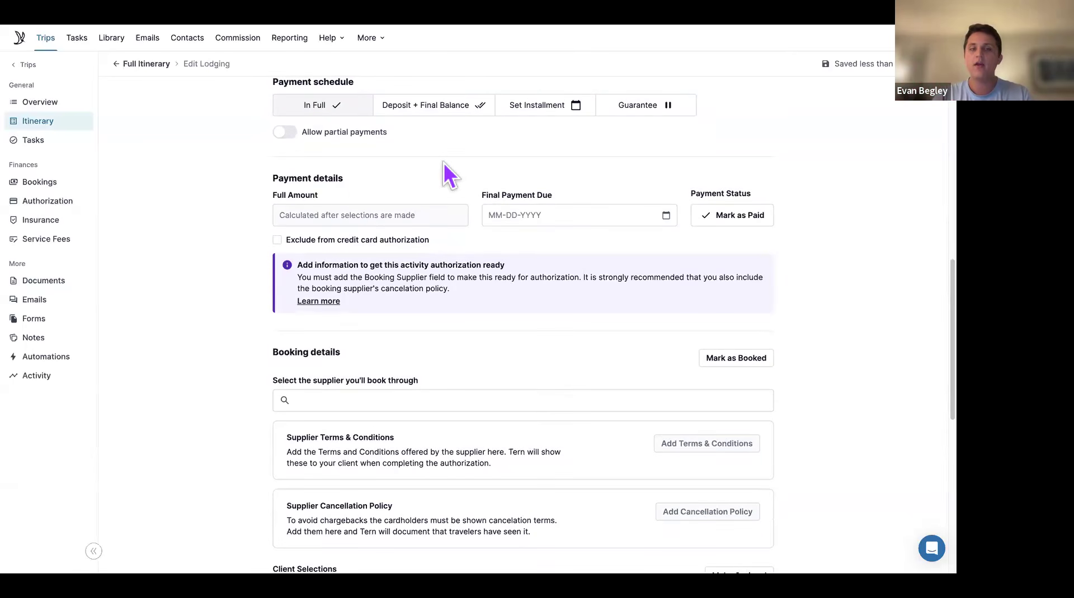
pyautogui.scroll(1, 424, 196)
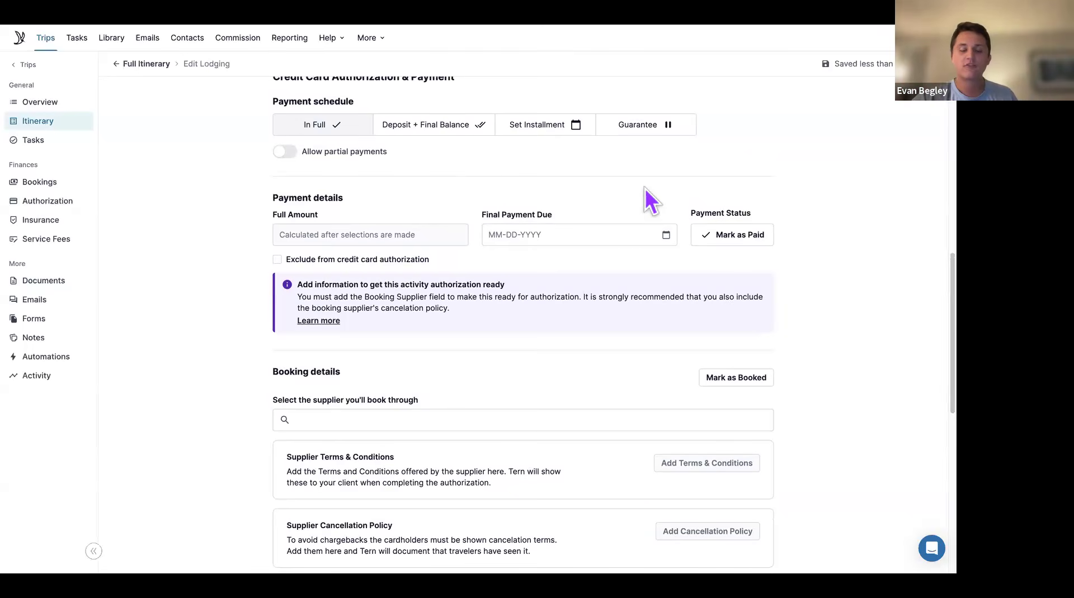
pyautogui.click(666, 235)
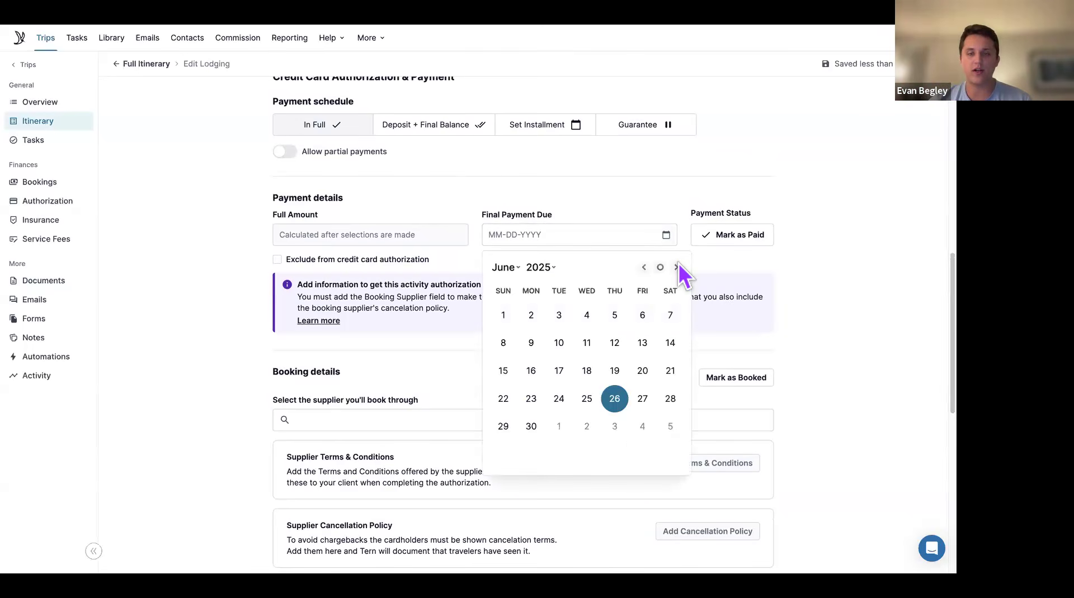
pyautogui.click(676, 268)
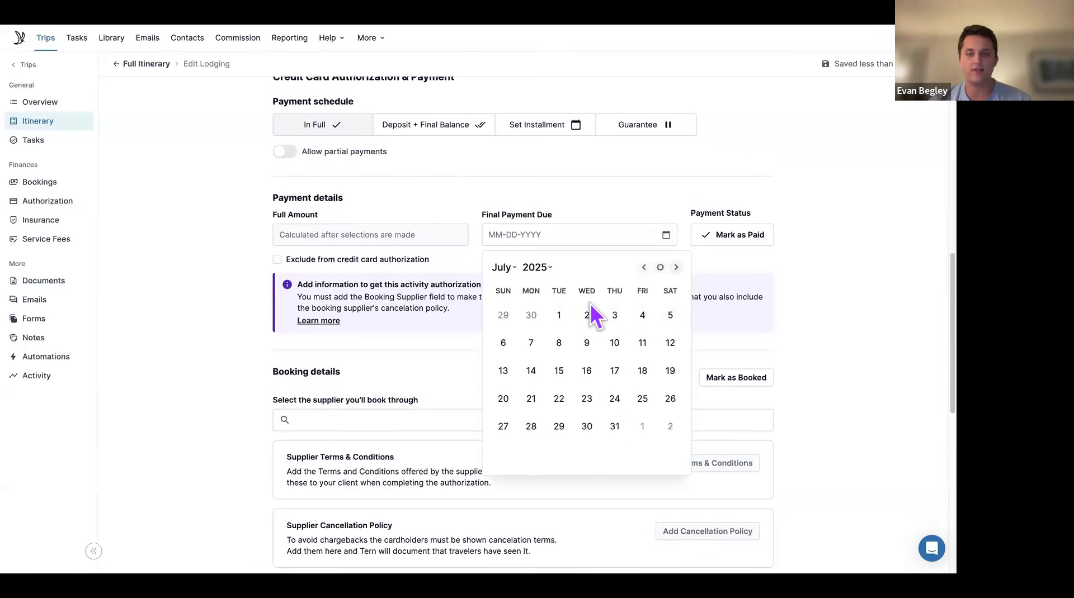
pyautogui.click(559, 315)
# Search the booking suppliers for "W hotels" and assign W Hotels as the lodging's supplier
pyautogui.scroll(-2, 606, 296)
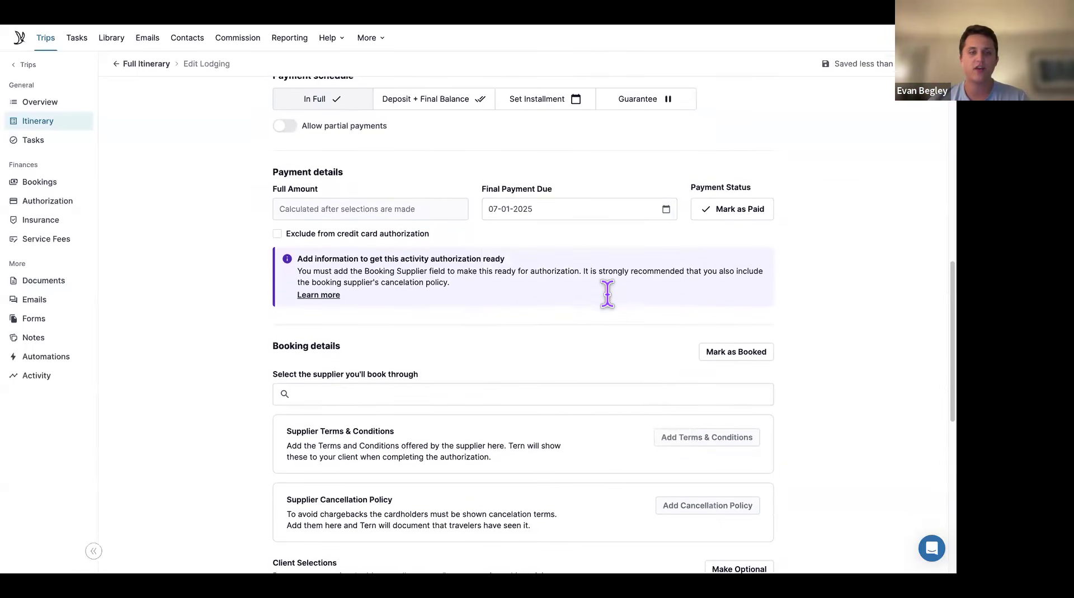
pyautogui.click(595, 322)
pyautogui.write('W ')
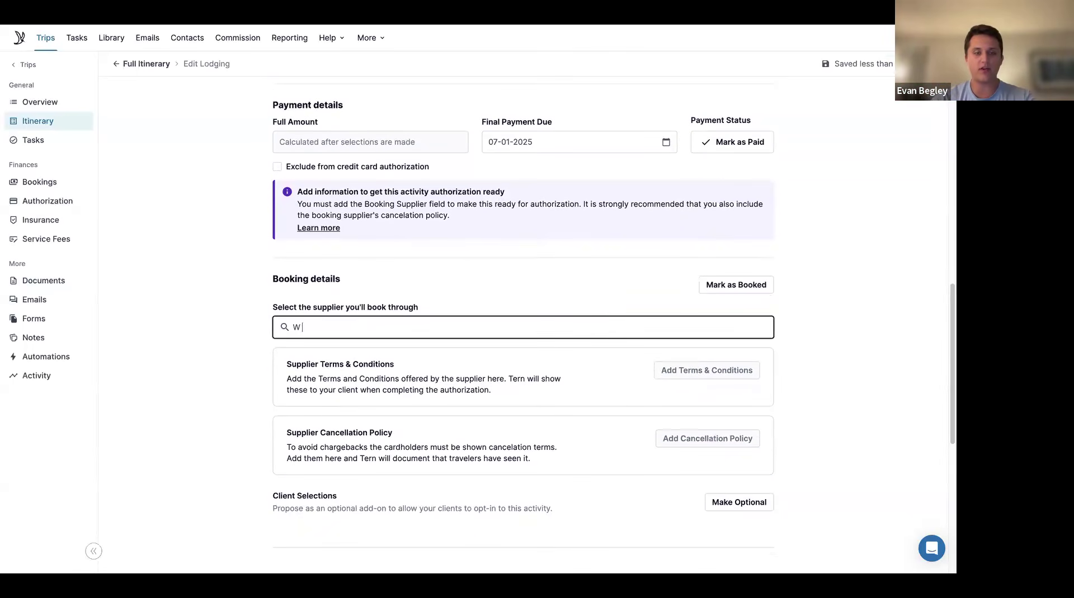
pyautogui.write('hotels')
pyautogui.scroll(-5, 479, 420)
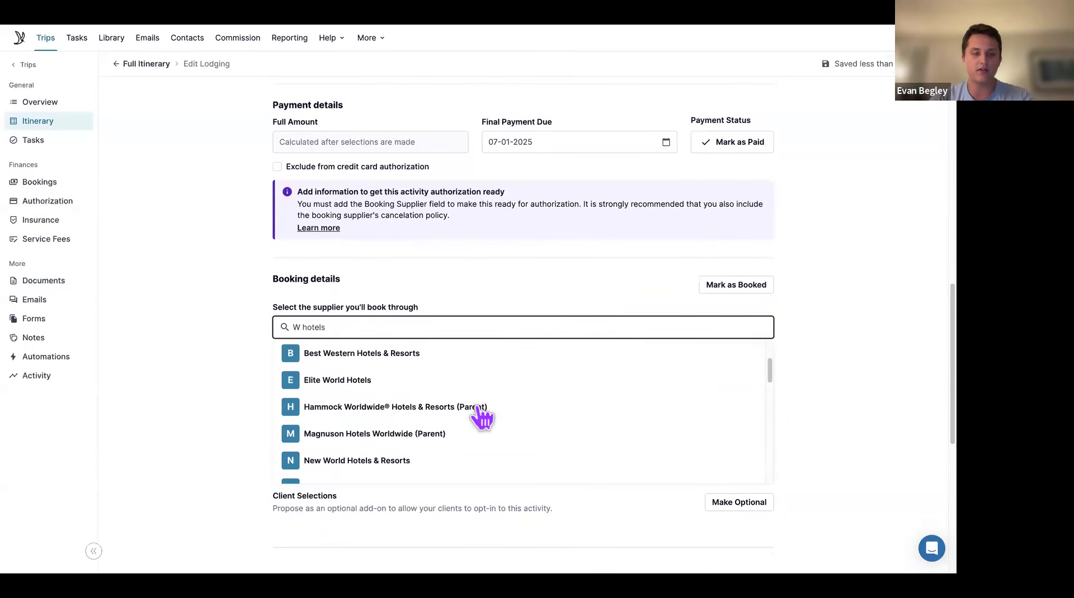
pyautogui.click(455, 432)
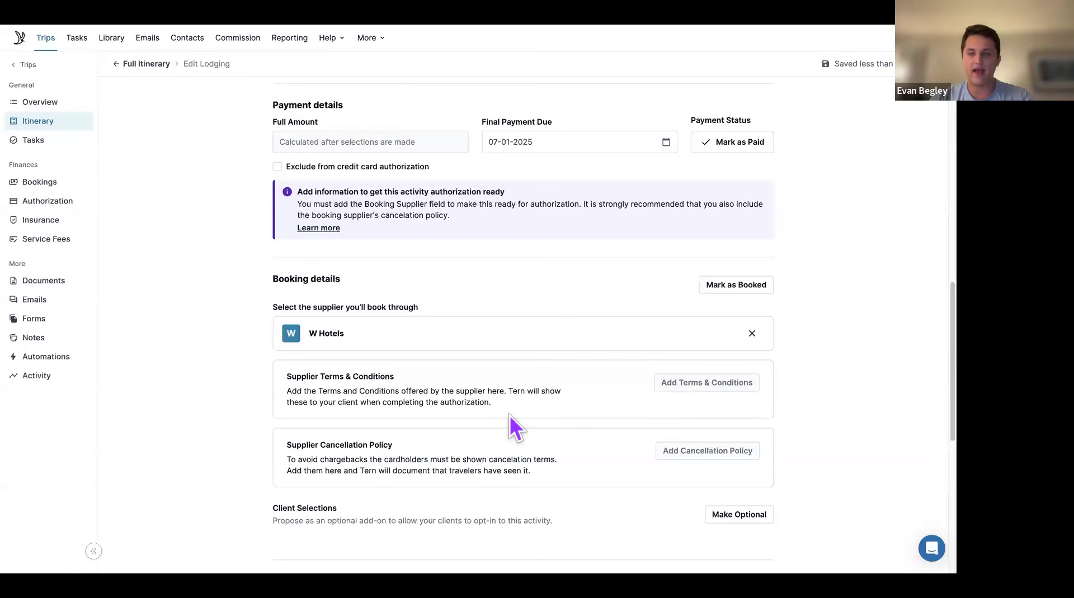
# Review the lodging's supplier terms, cancellation policy, commission and confirmation sections, and check its credit card authorization notice
pyautogui.scroll(-1, 509, 415)
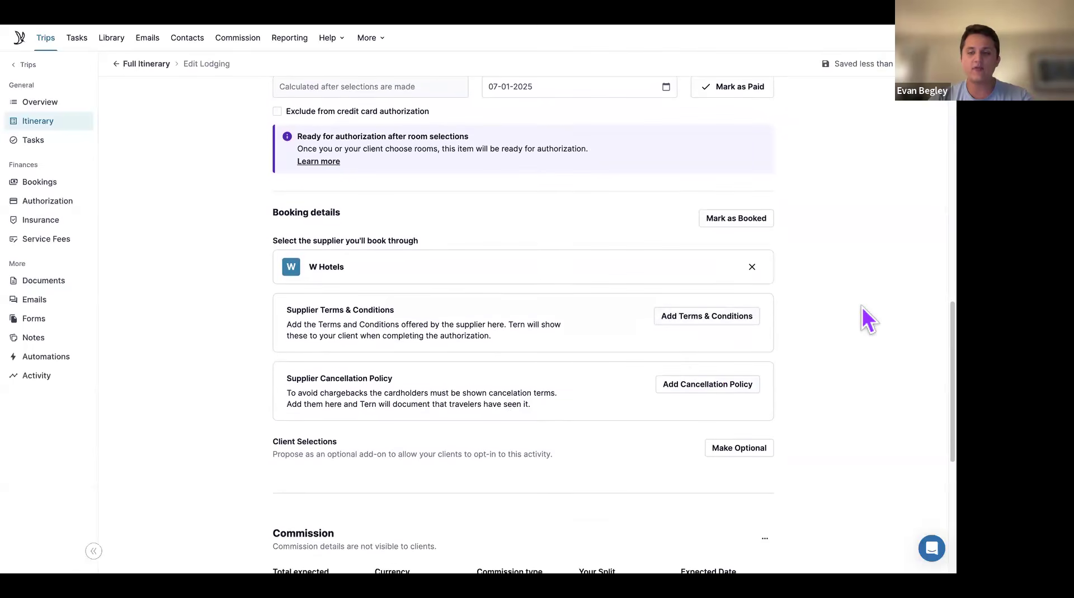
pyautogui.scroll(-1, 721, 330)
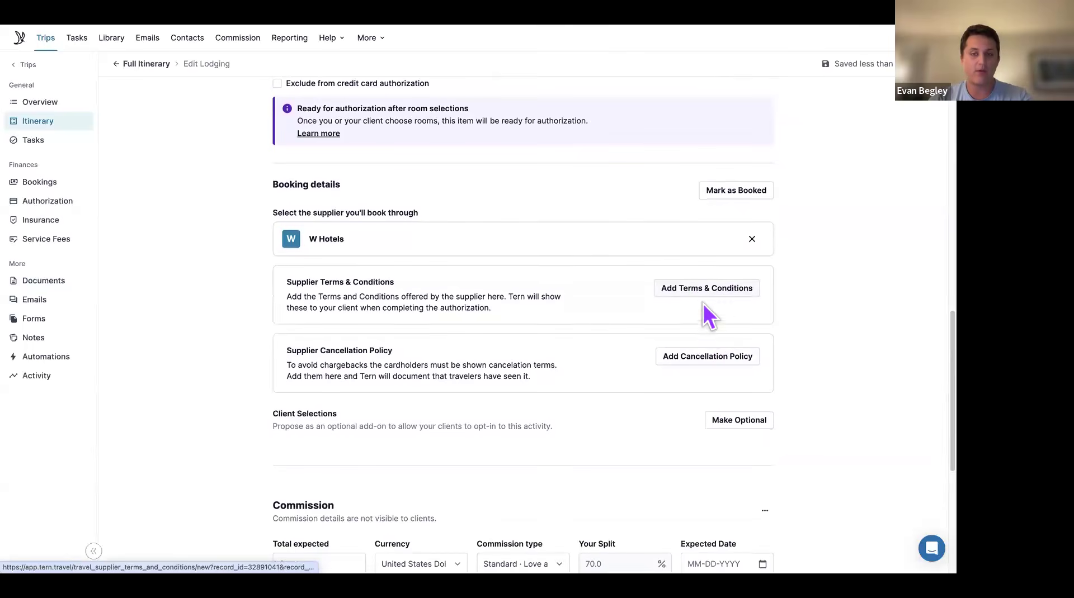
pyautogui.scroll(-1, 713, 280)
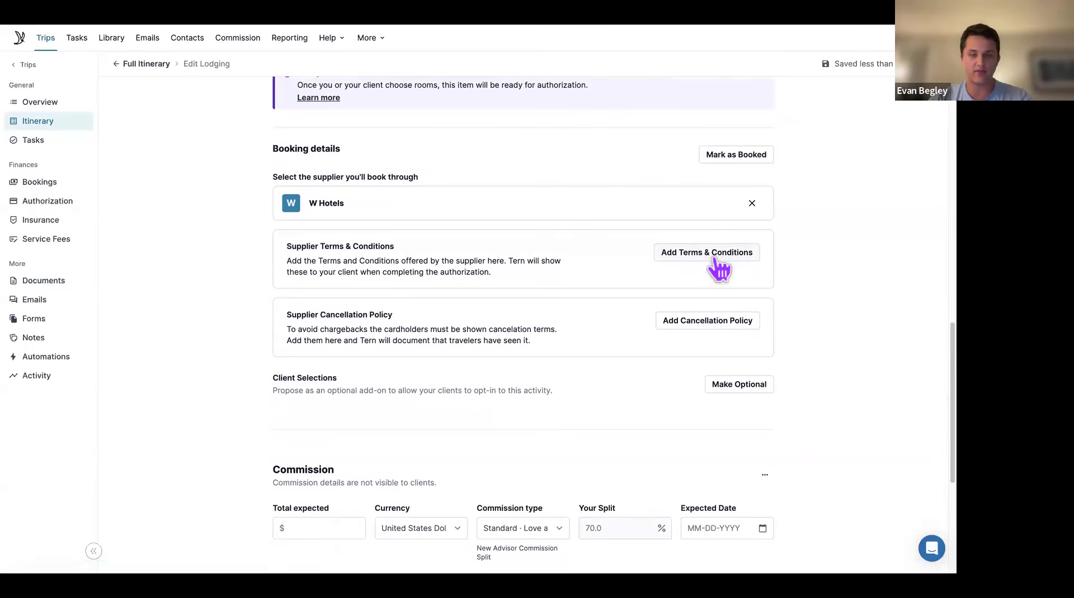
pyautogui.scroll(-1, 721, 268)
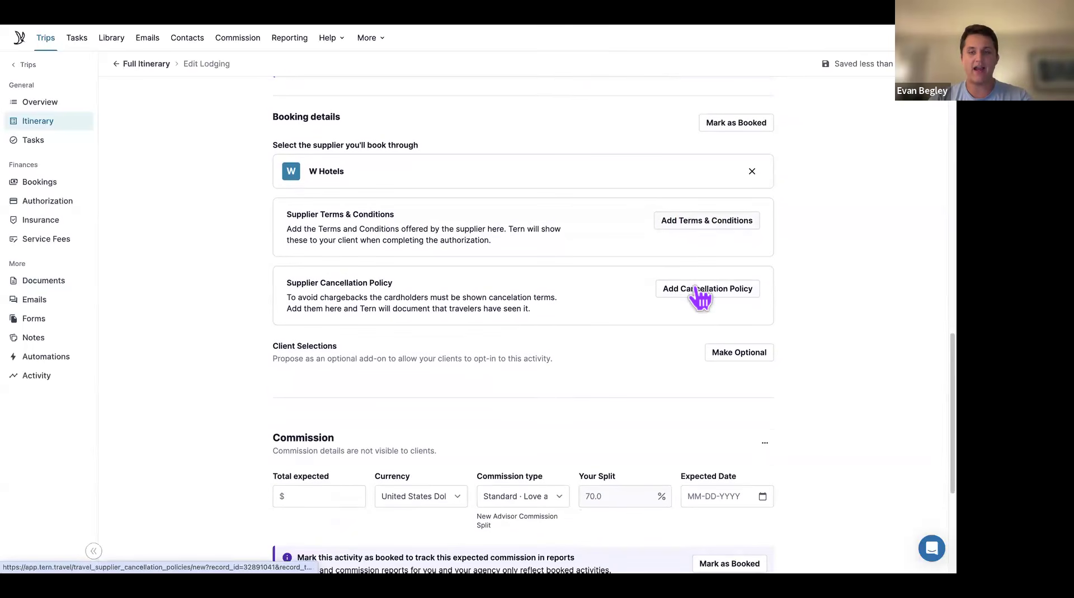
pyautogui.scroll(-5, 699, 297)
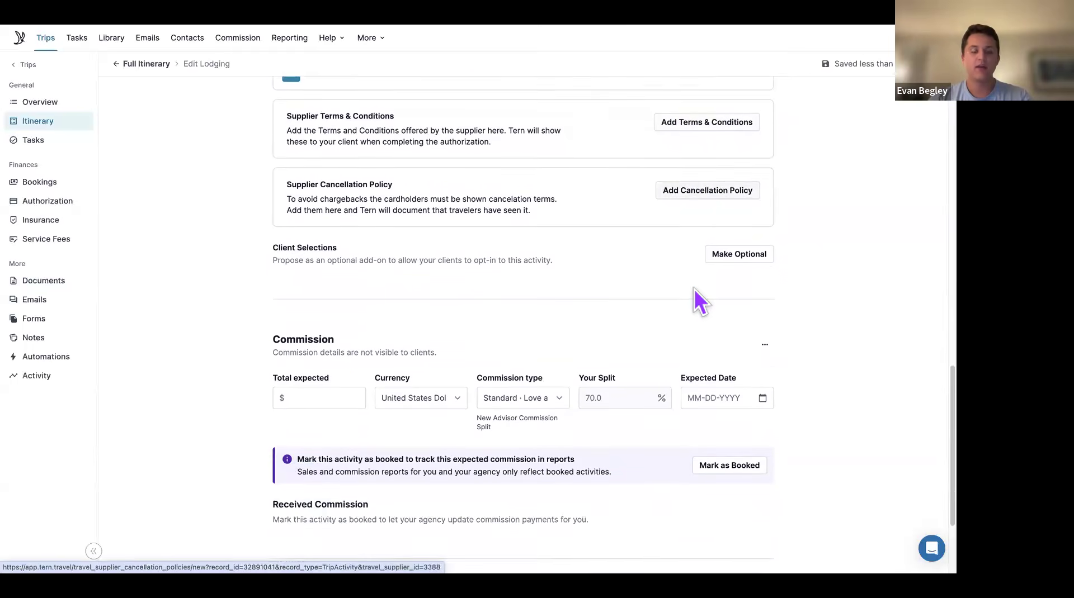
pyautogui.click(312, 344)
pyautogui.scroll(-3, 311, 313)
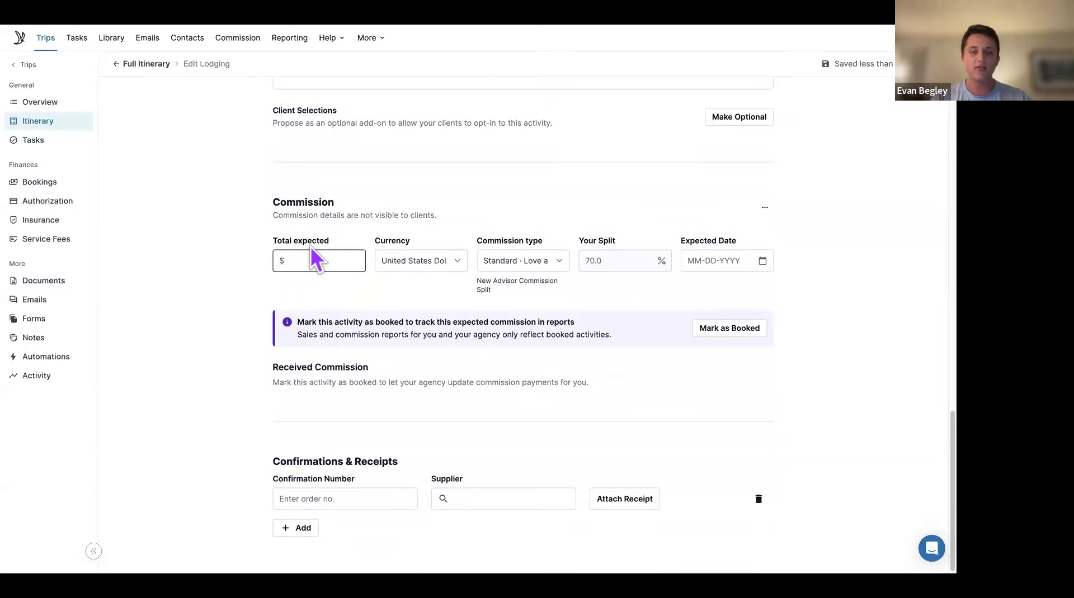
pyautogui.scroll(6, 428, 500)
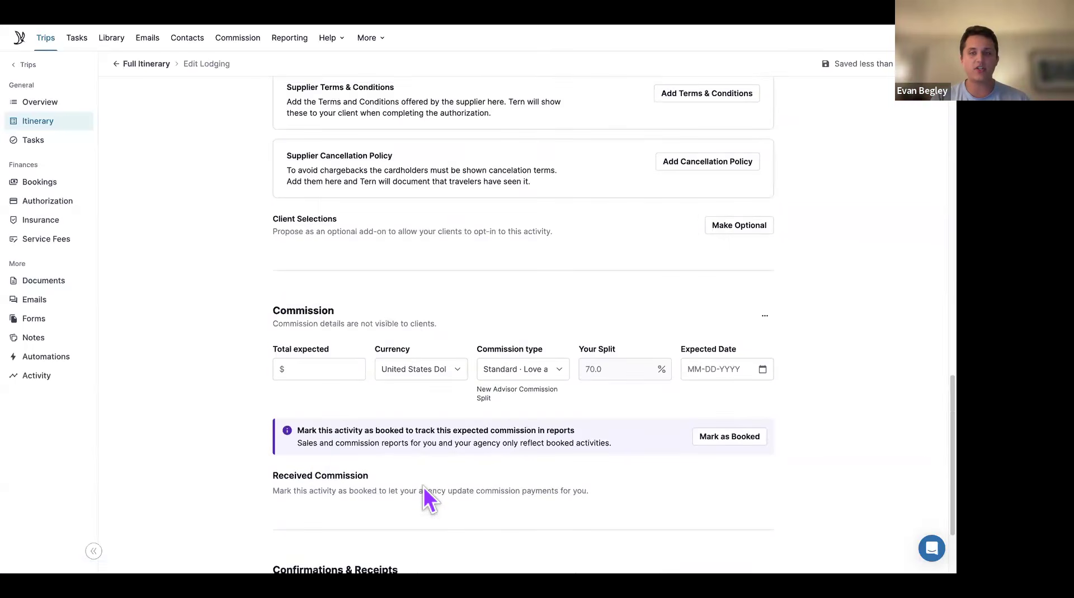
pyautogui.scroll(1, 424, 488)
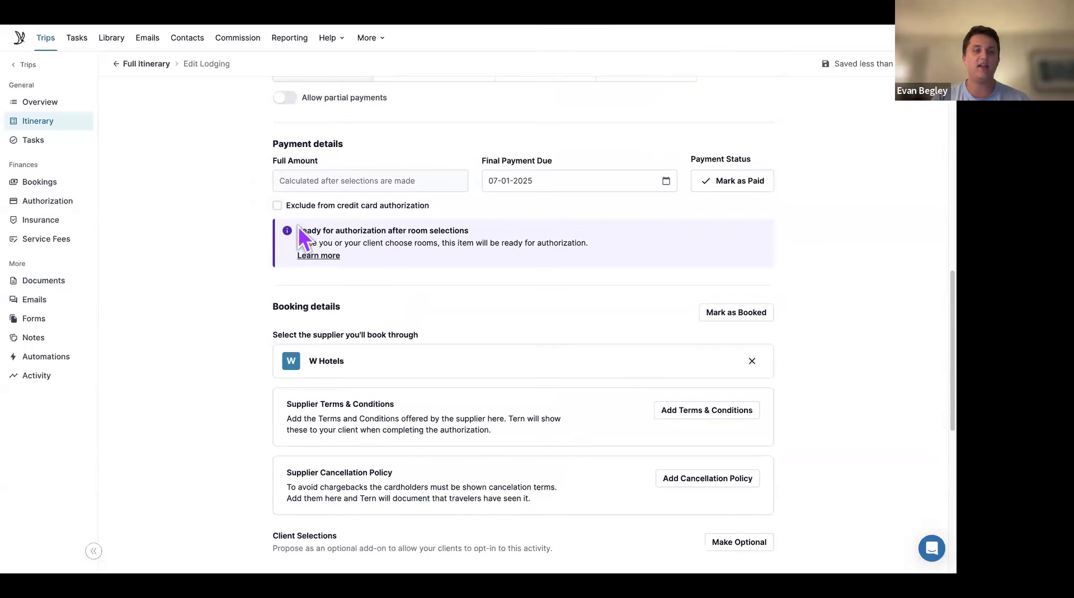
pyautogui.moveTo(297, 230); pyautogui.dragTo(481, 231)
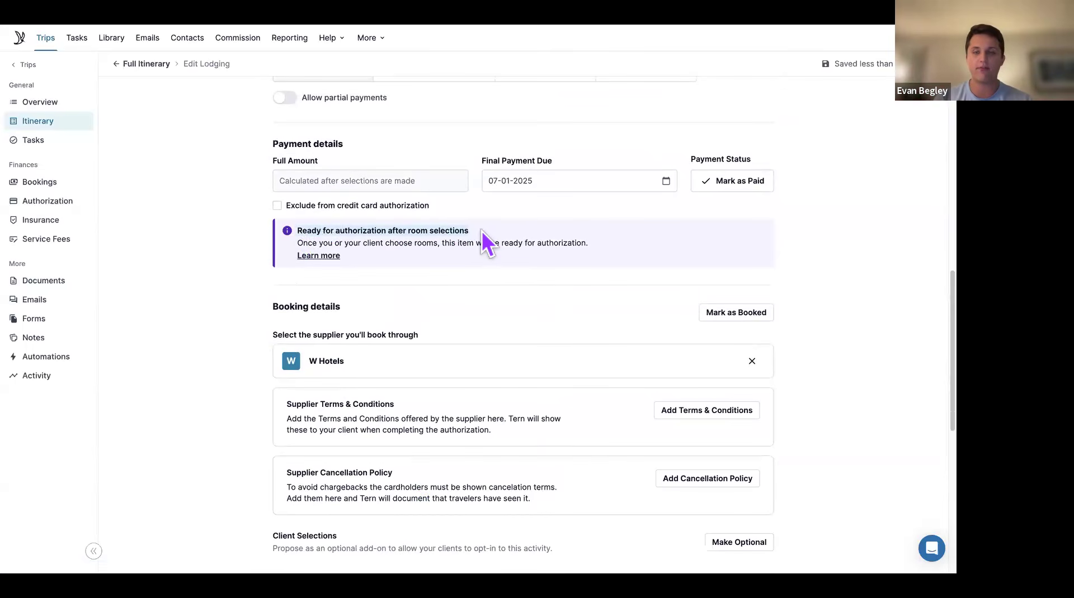
pyautogui.click(400, 233)
pyautogui.scroll(2, 481, 273)
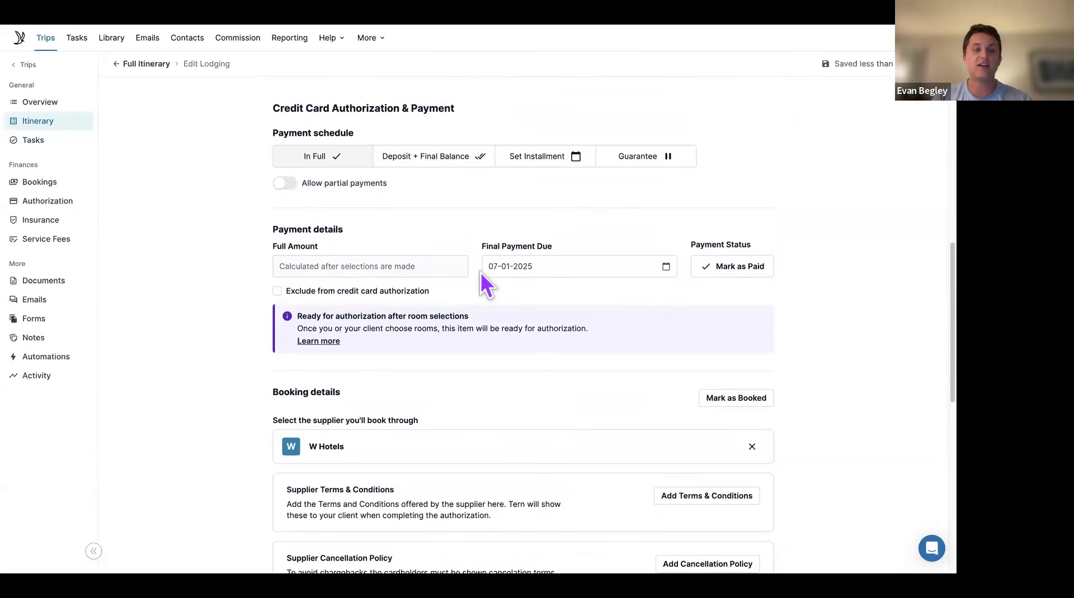
# Return to the full itinerary and start adding an Activity Library item on Wednesday, August 6
pyautogui.click(152, 65)
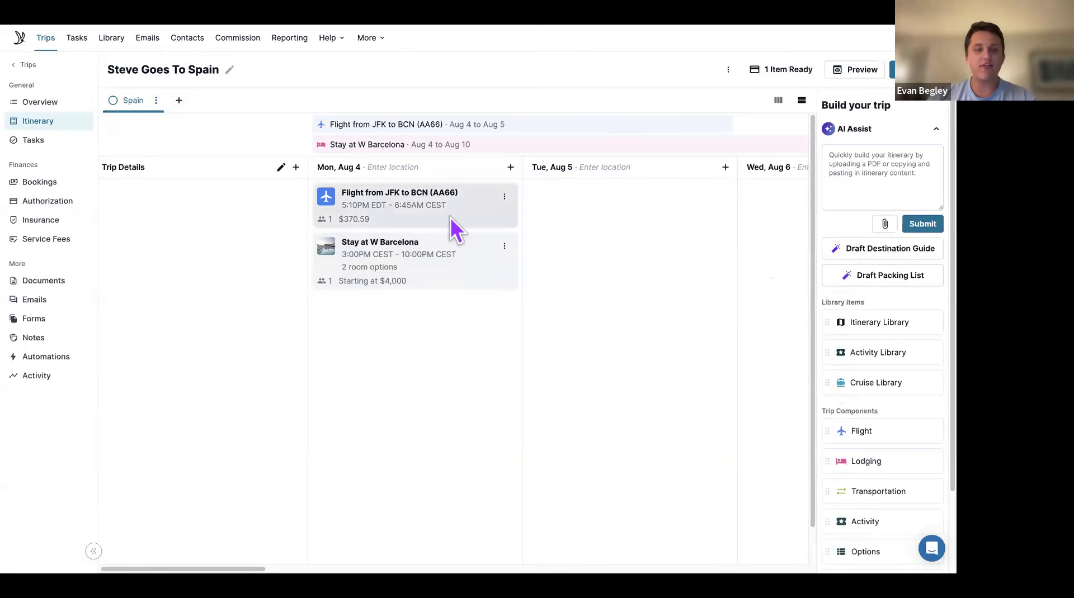
pyautogui.hscroll(1, 442, 224)
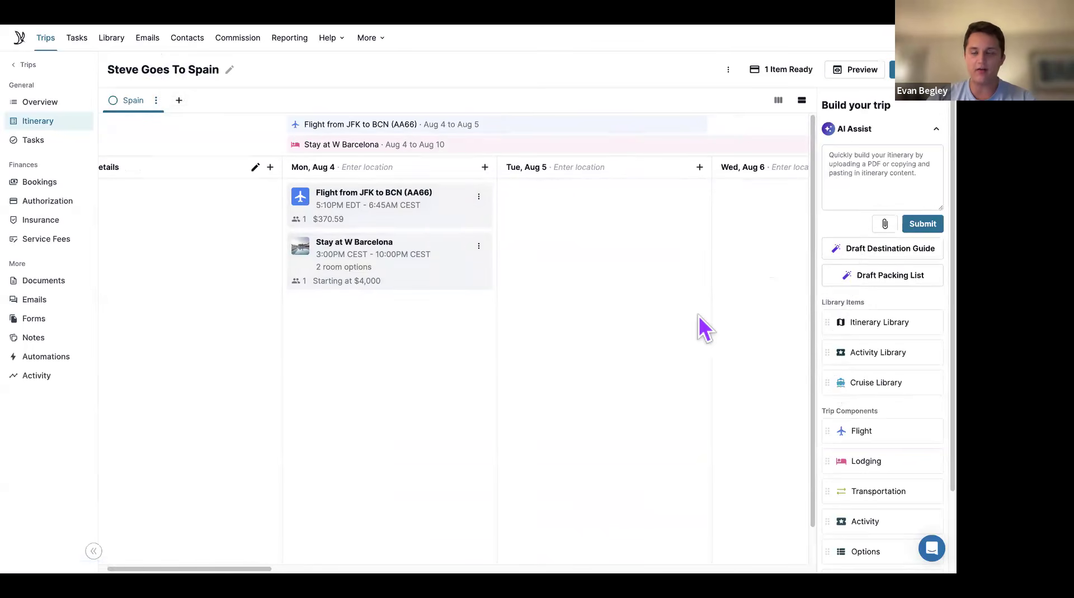
pyautogui.hscroll(5, 699, 317)
pyautogui.hscroll(2, 699, 317)
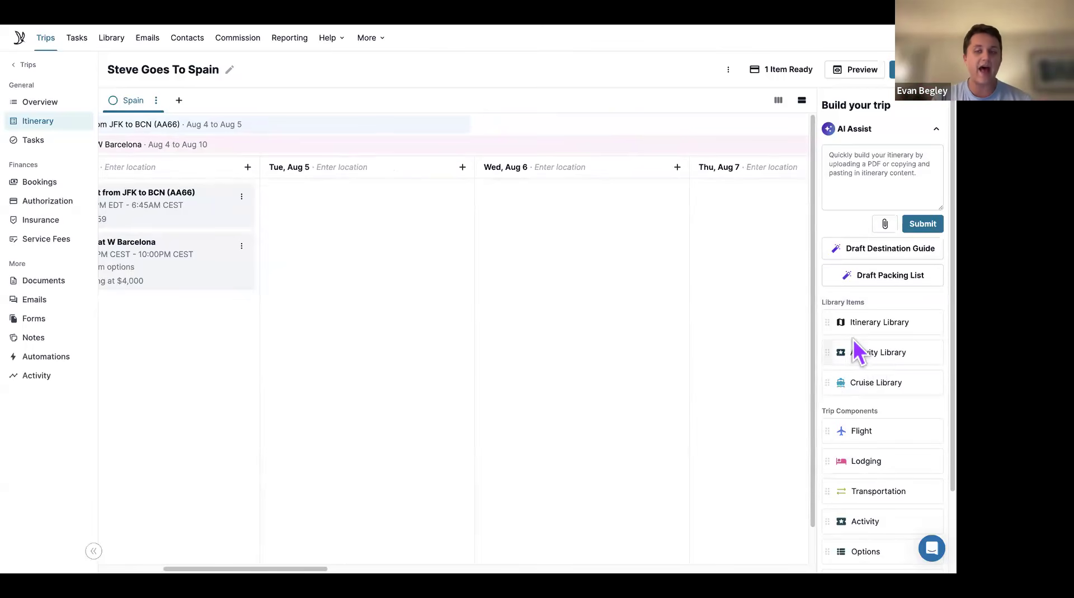
pyautogui.moveTo(858, 353); pyautogui.dragTo(599, 285)
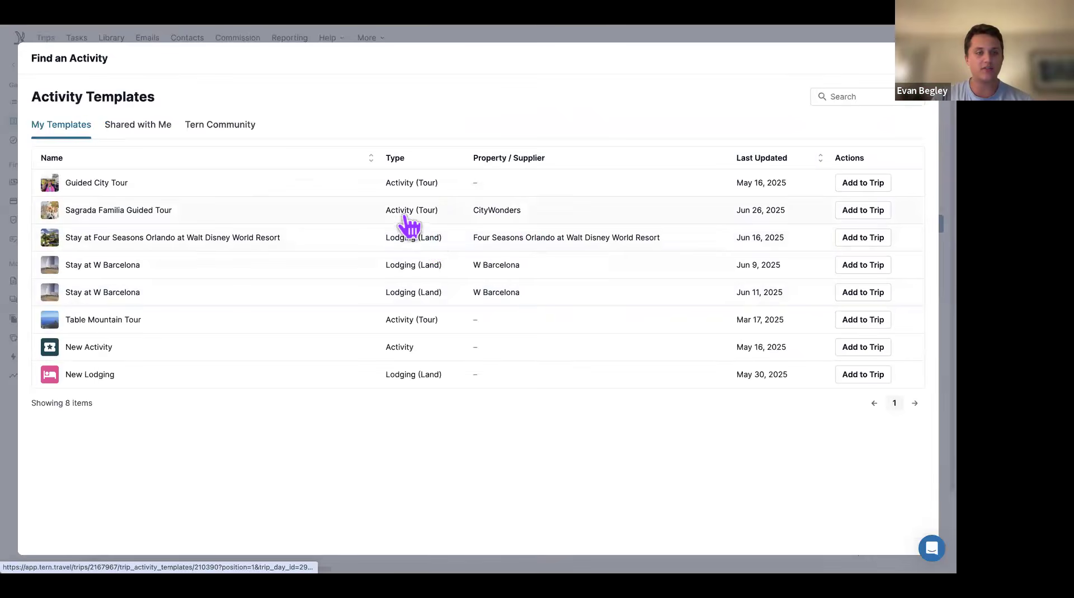
# Preview the Sagrada Familia Guided Tour template's photos and details, and add it to the trip
pyautogui.click(404, 216)
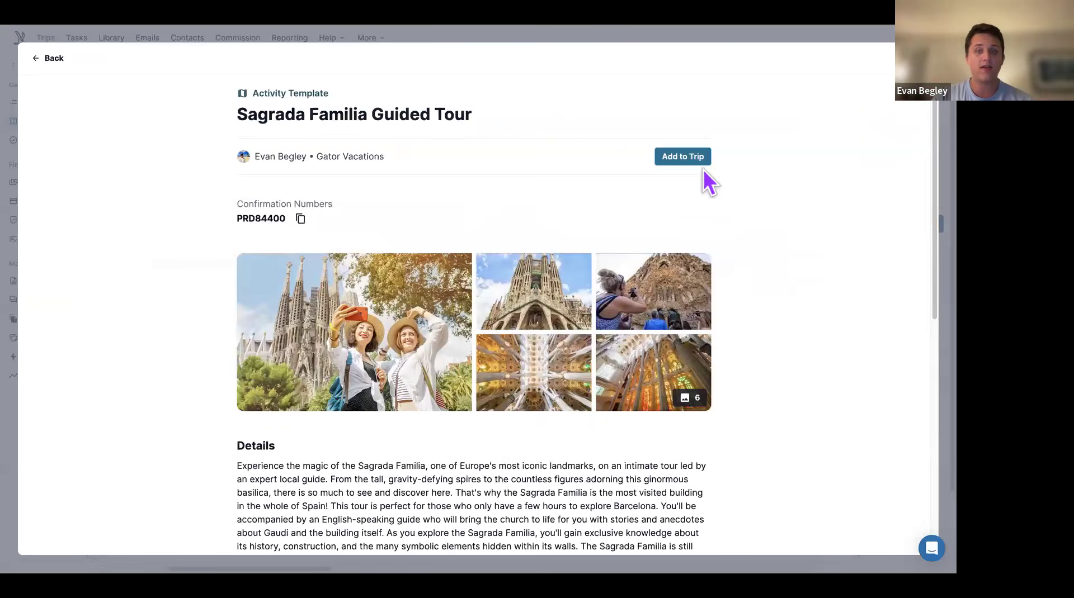
pyautogui.scroll(-3, 654, 220)
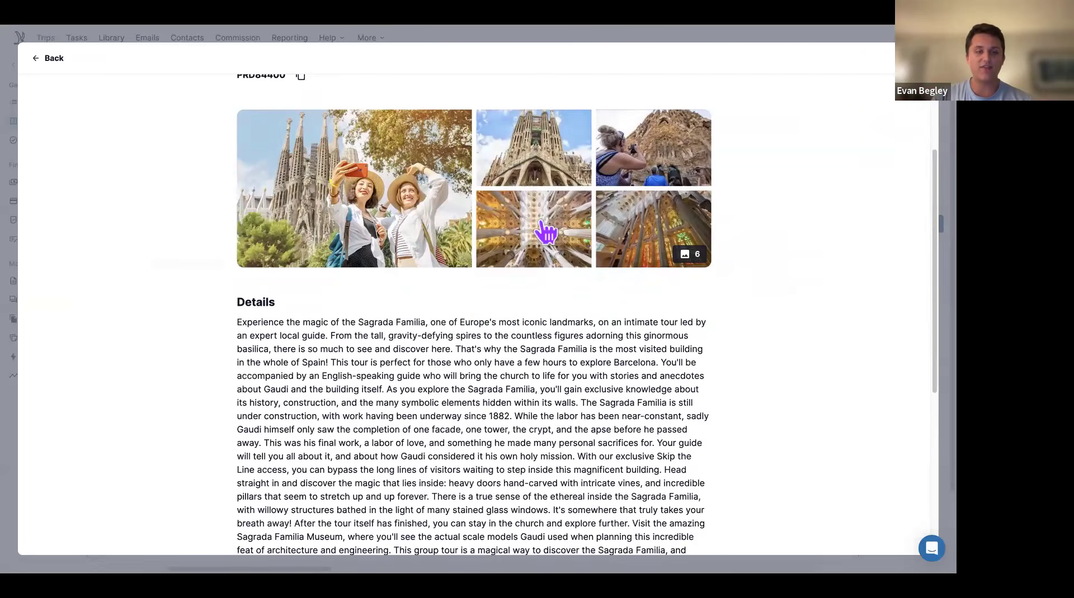
pyautogui.scroll(-5, 564, 229)
pyautogui.scroll(4, 566, 228)
pyautogui.scroll(3, 566, 228)
pyautogui.click(681, 94)
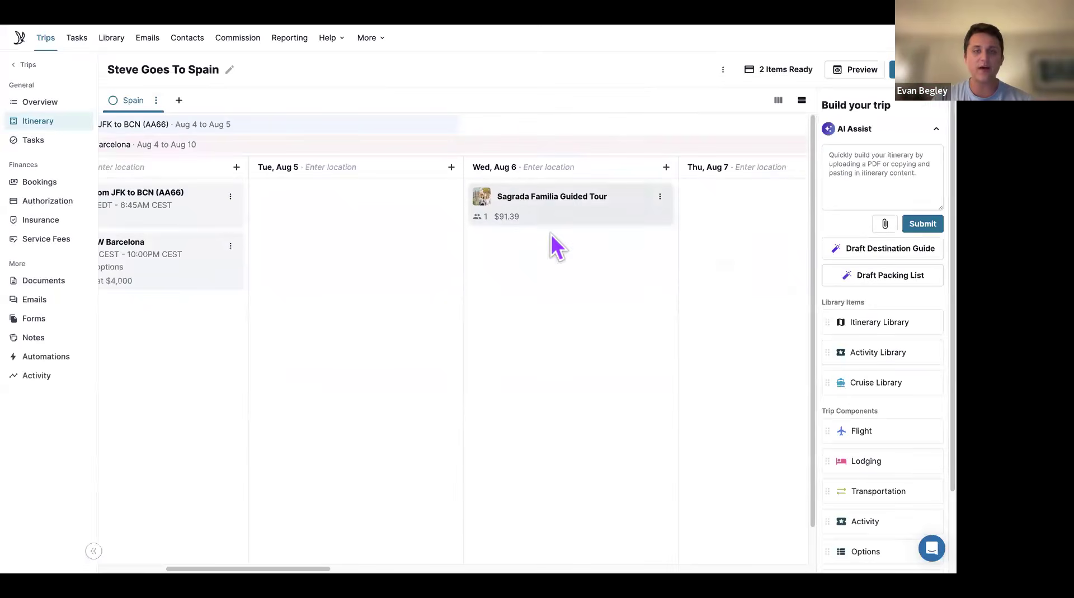
# Open the Sagrada Familia Guided Tour for editing and set its start date to 08-06-2025
pyautogui.click(585, 211)
pyautogui.scroll(-4, 512, 300)
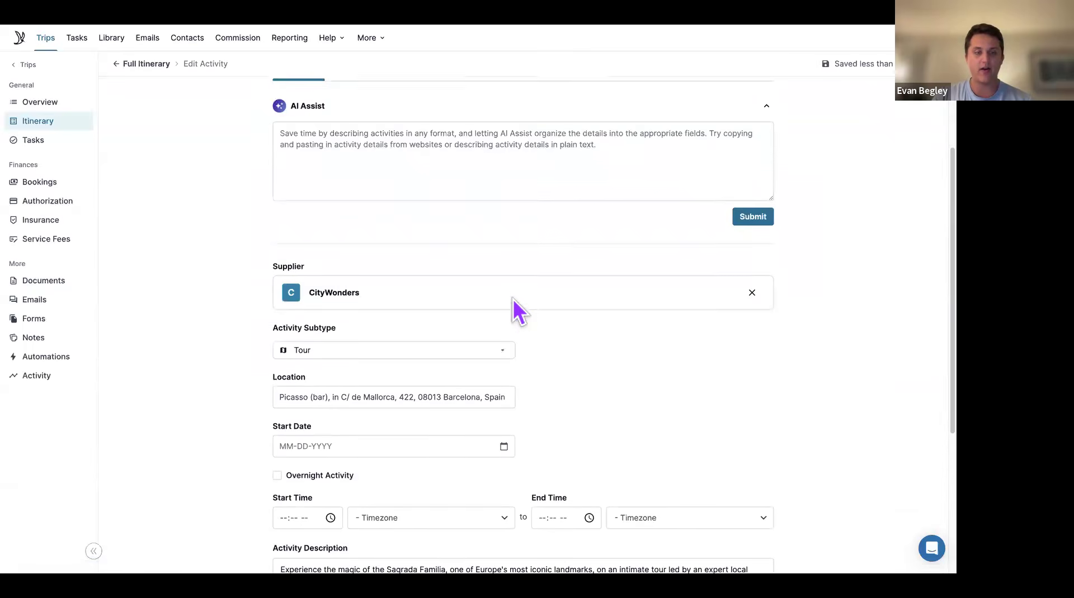
pyautogui.scroll(-1, 450, 235)
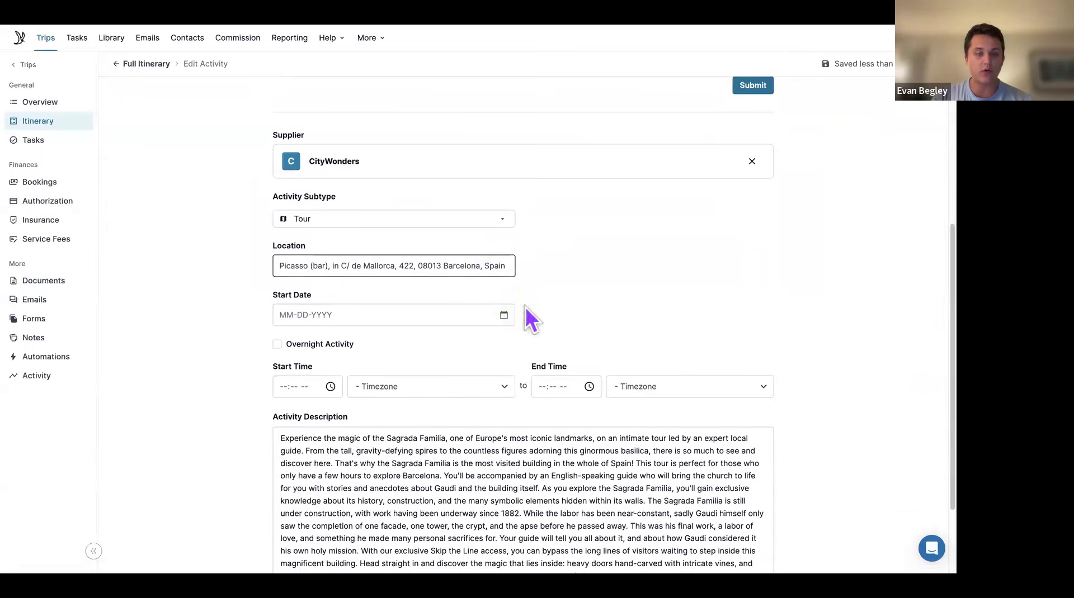
pyautogui.click(503, 317)
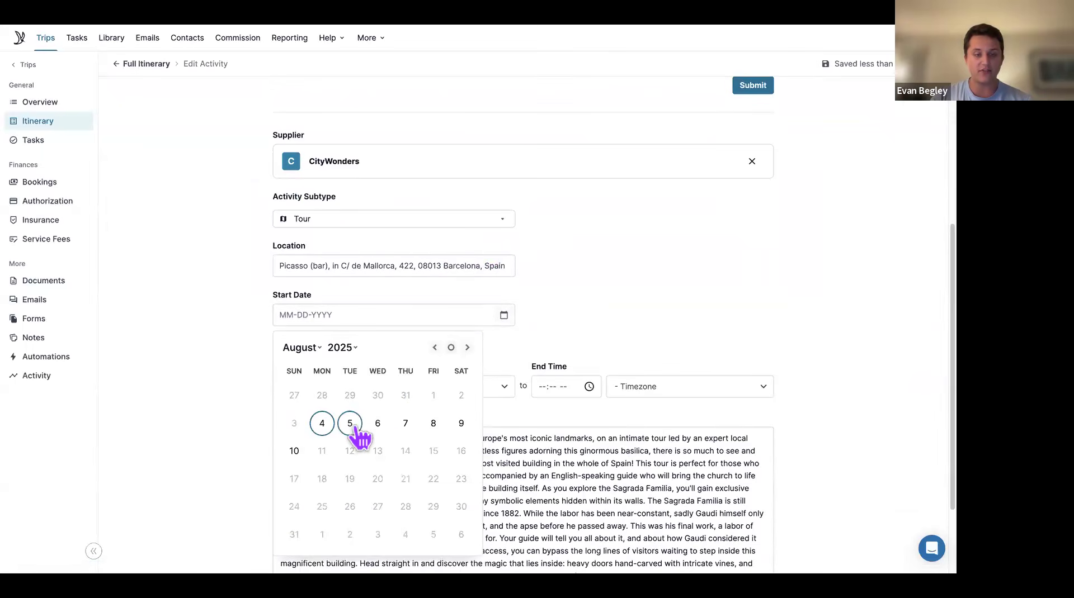
pyautogui.click(391, 431)
# Set the tour's start time to 10:00 AM and its end time to 02:00 PM
pyautogui.scroll(-1, 384, 438)
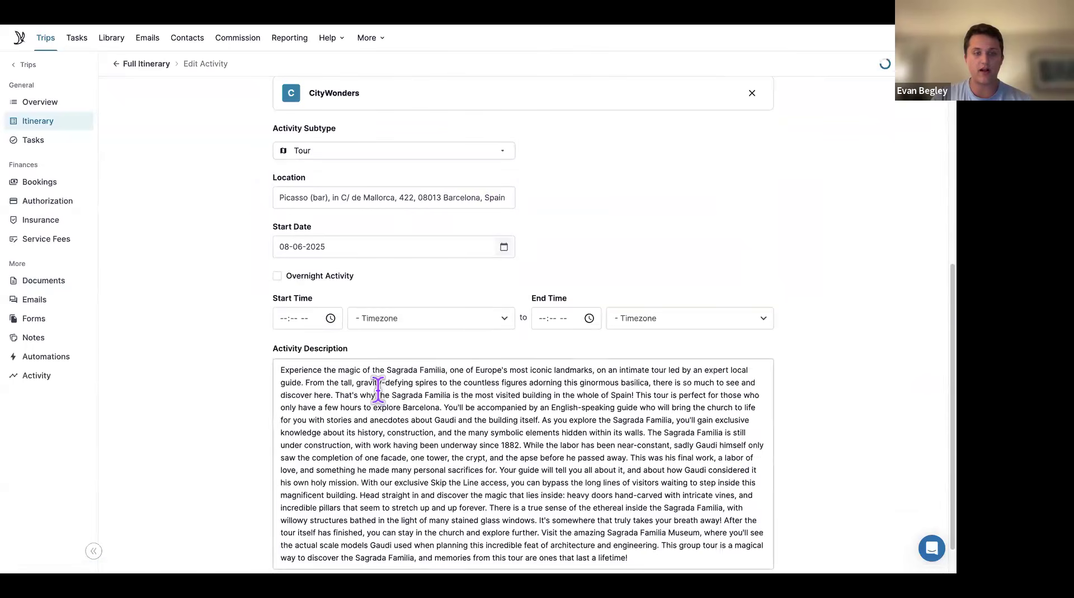
pyautogui.click(280, 321)
pyautogui.write('100')
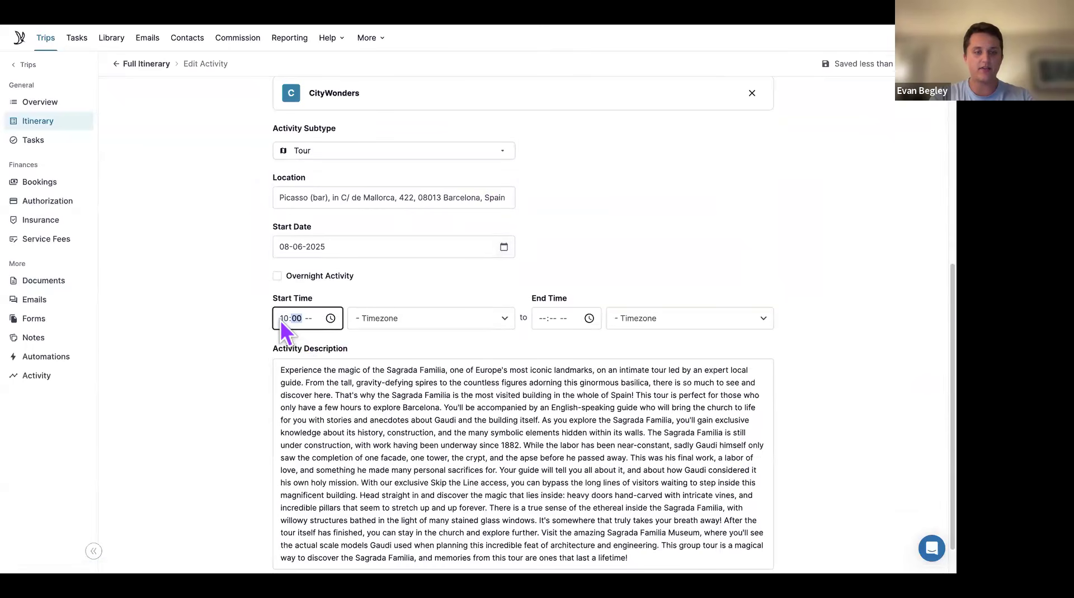
pyautogui.write('a')
pyautogui.click(531, 328)
pyautogui.click(535, 317)
pyautogui.write('200')
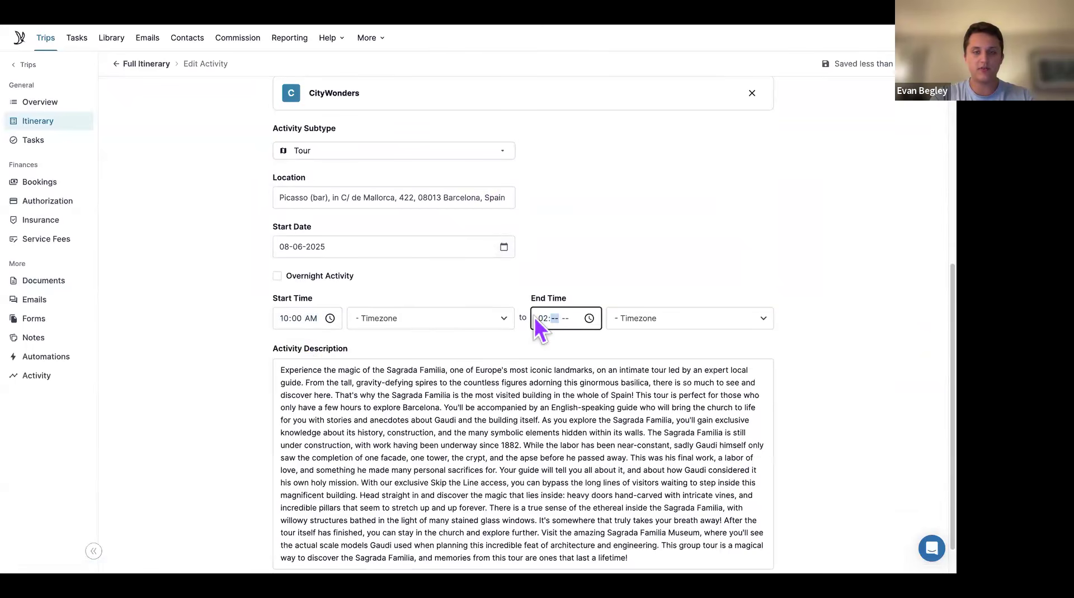
pyautogui.write('p')
pyautogui.click(519, 341)
# Check the tour's general information and open its media to view the displayed photos
pyautogui.scroll(-1, 476, 335)
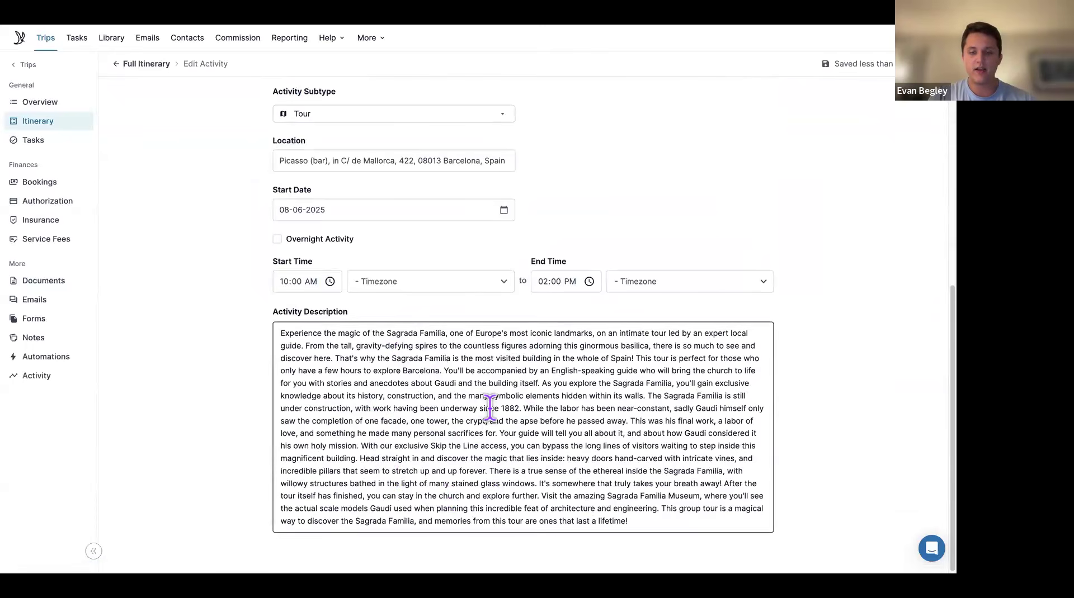
pyautogui.scroll(5, 489, 407)
pyautogui.scroll(2, 489, 407)
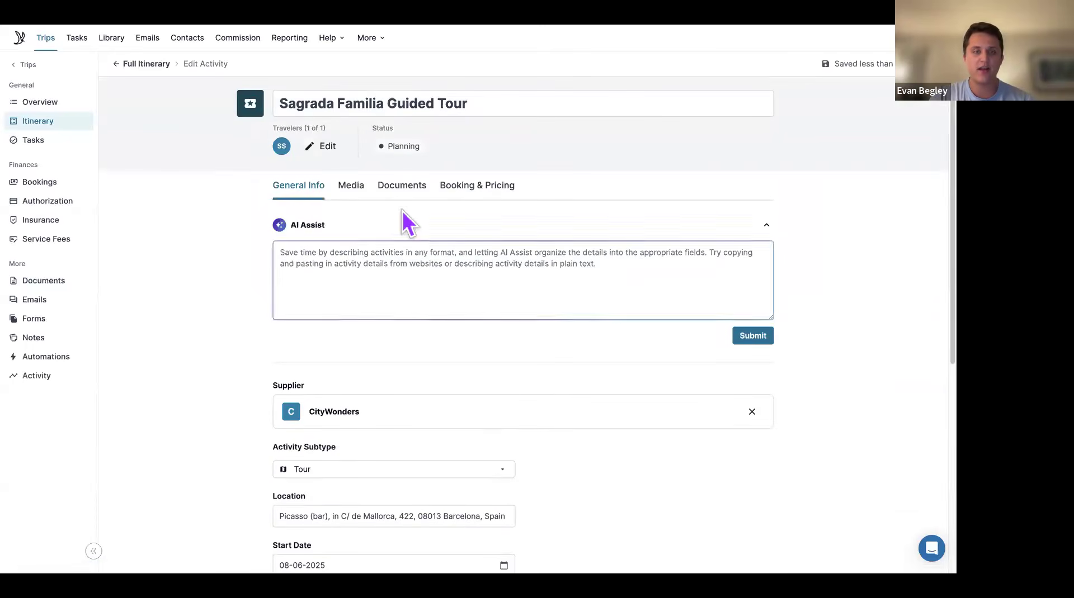
pyautogui.click(353, 186)
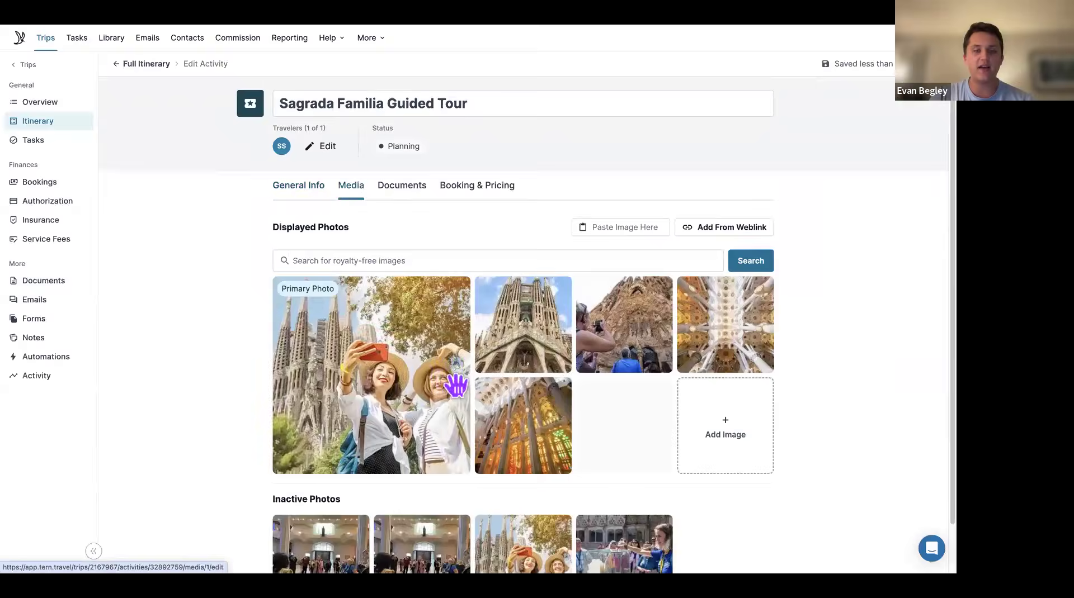
# Review the Sagrada Familia Guided Tour's booking and pricing section, including price, payment schedule, supplier and policy settings
pyautogui.click(487, 198)
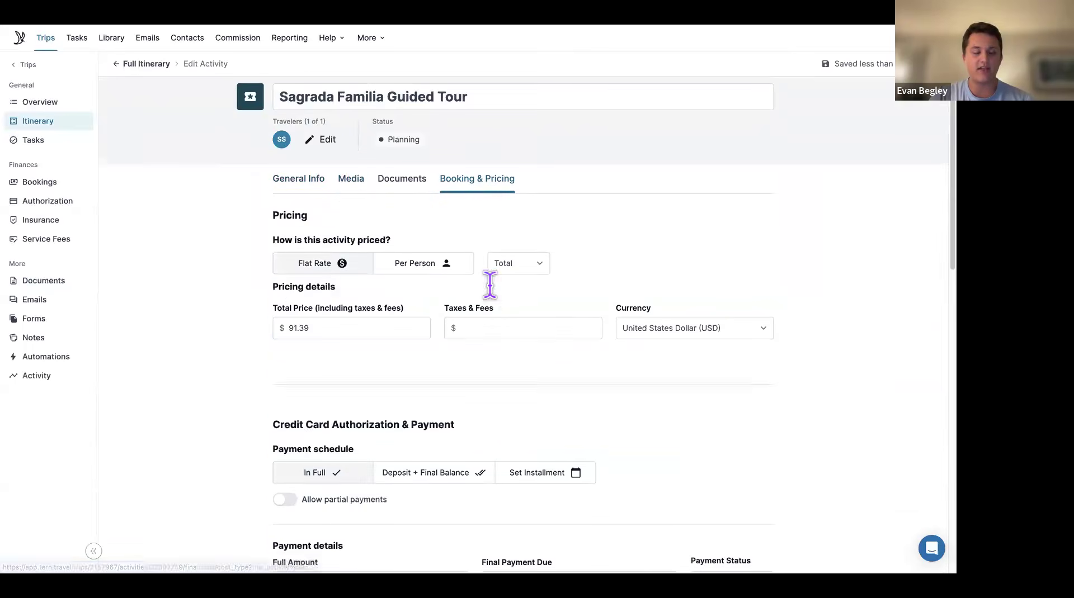
pyautogui.scroll(-1, 486, 283)
pyautogui.click(314, 288)
pyautogui.scroll(-1, 364, 288)
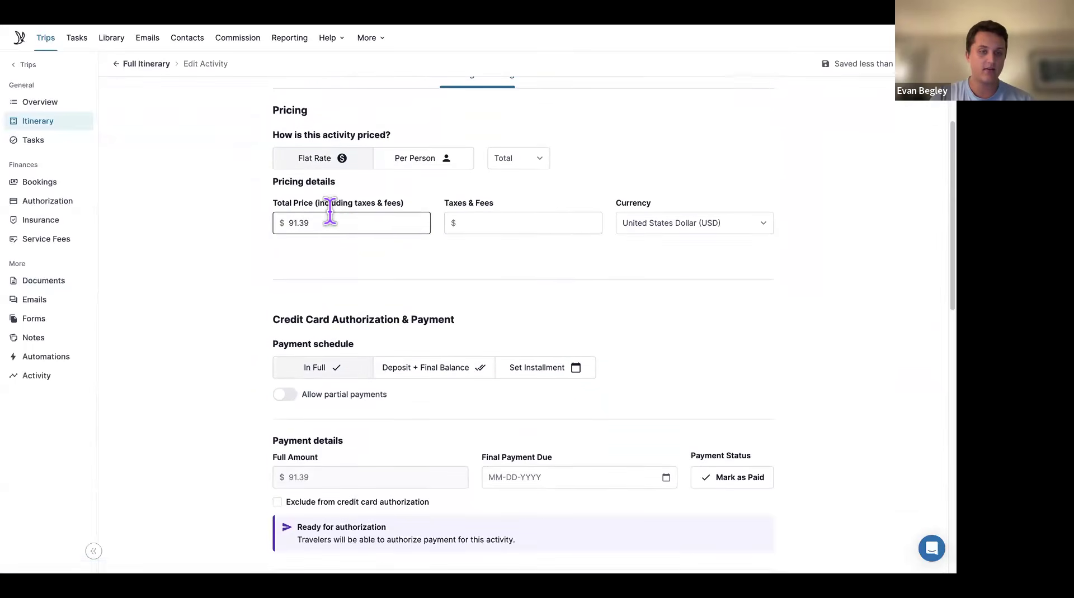
pyautogui.click(344, 250)
pyautogui.scroll(-1, 336, 218)
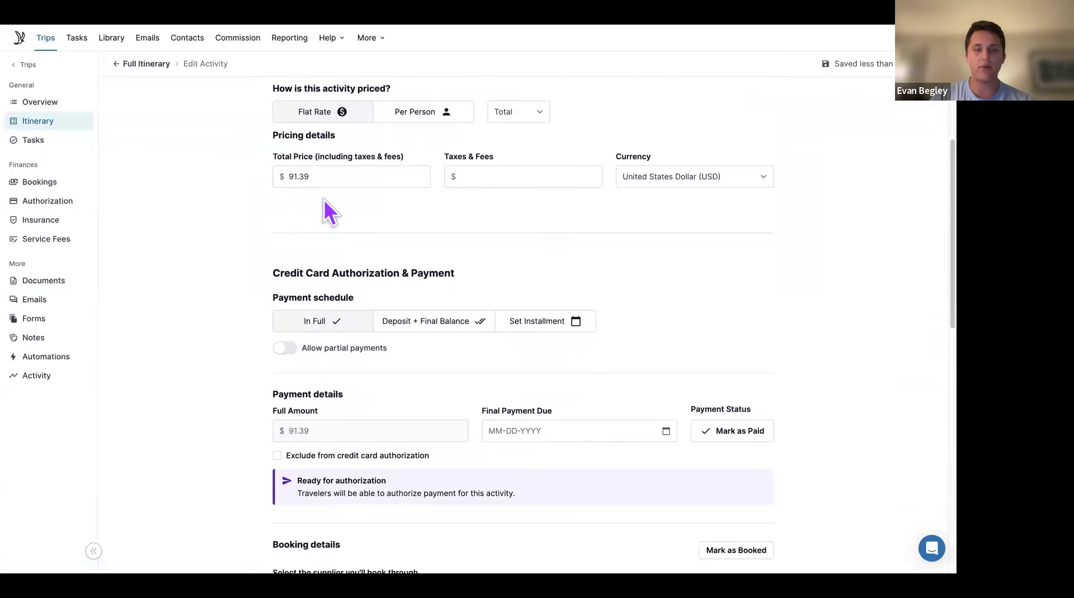
pyautogui.scroll(-4, 347, 193)
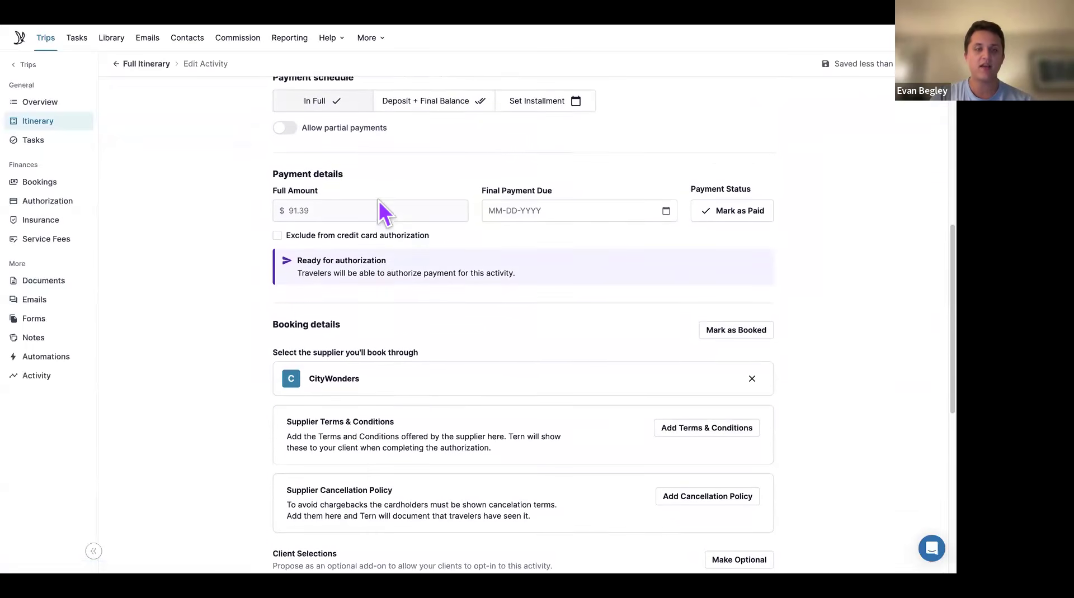
pyautogui.scroll(-2, 379, 202)
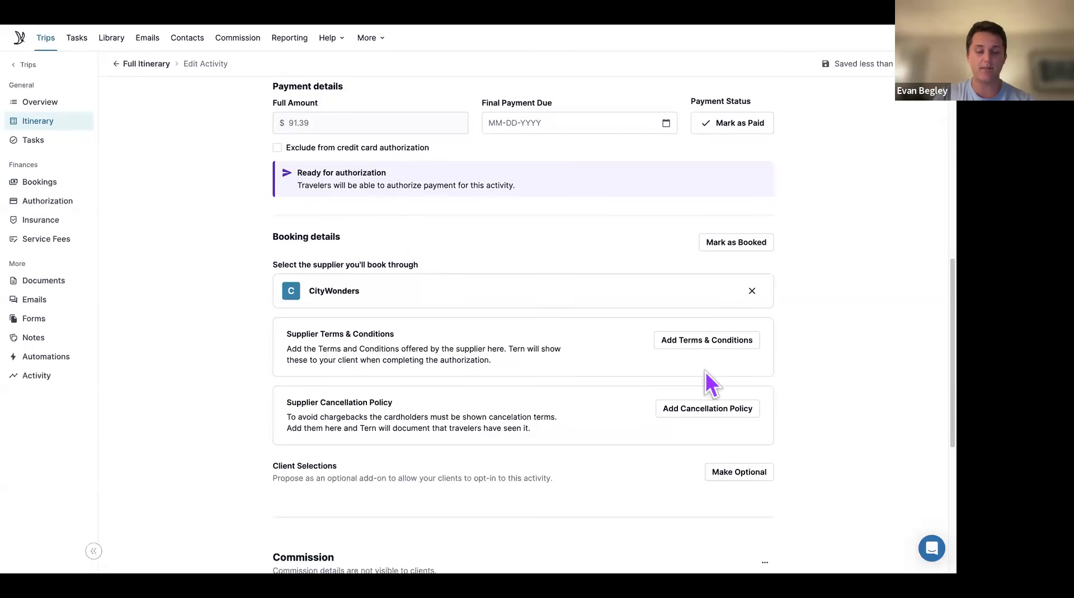
pyautogui.scroll(8, 481, 286)
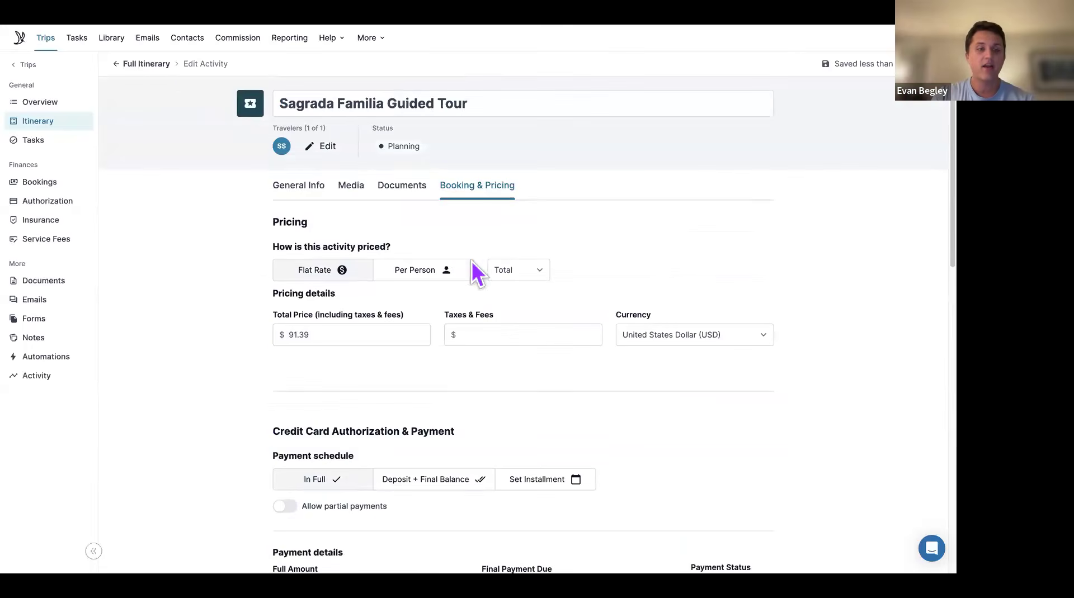
# Return to the full itinerary and add a new blank activity to Wednesday, August 6
pyautogui.click(156, 65)
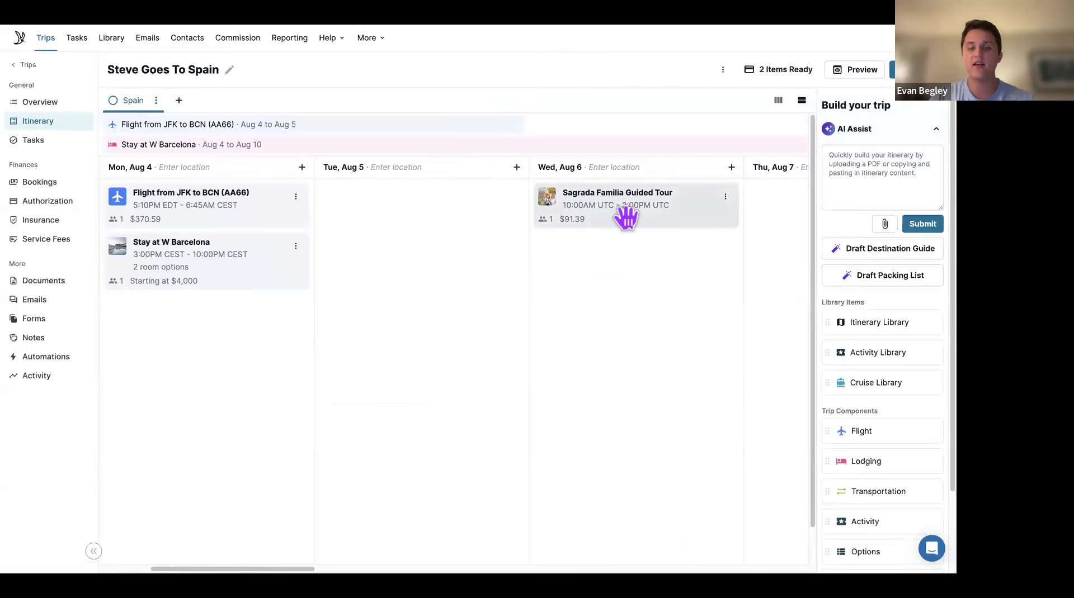
pyautogui.hscroll(2, 623, 216)
pyautogui.hscroll(-2, 565, 351)
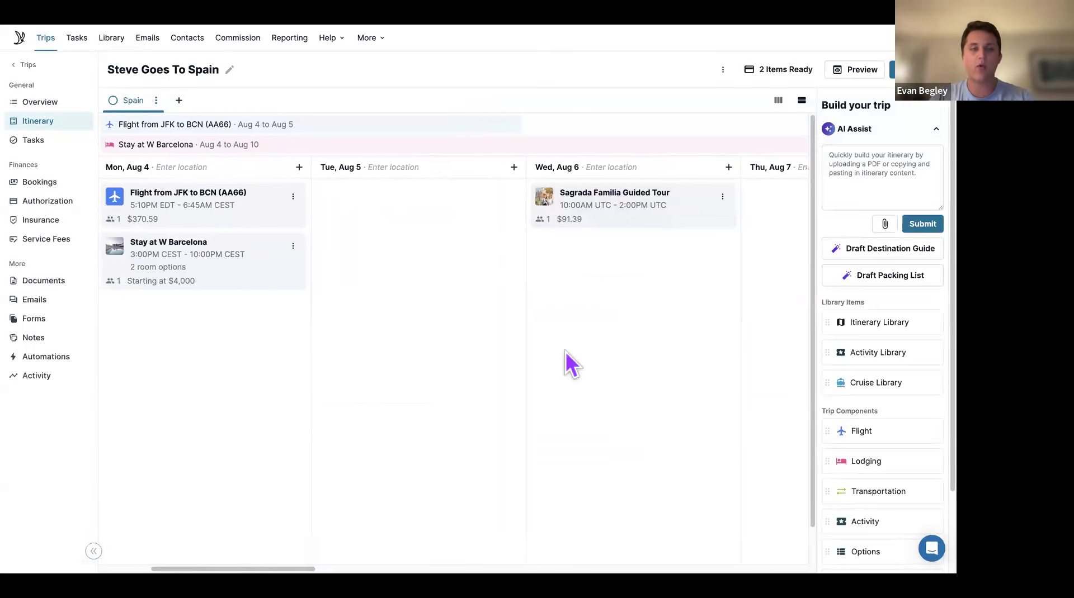
pyautogui.hscroll(-1, 566, 351)
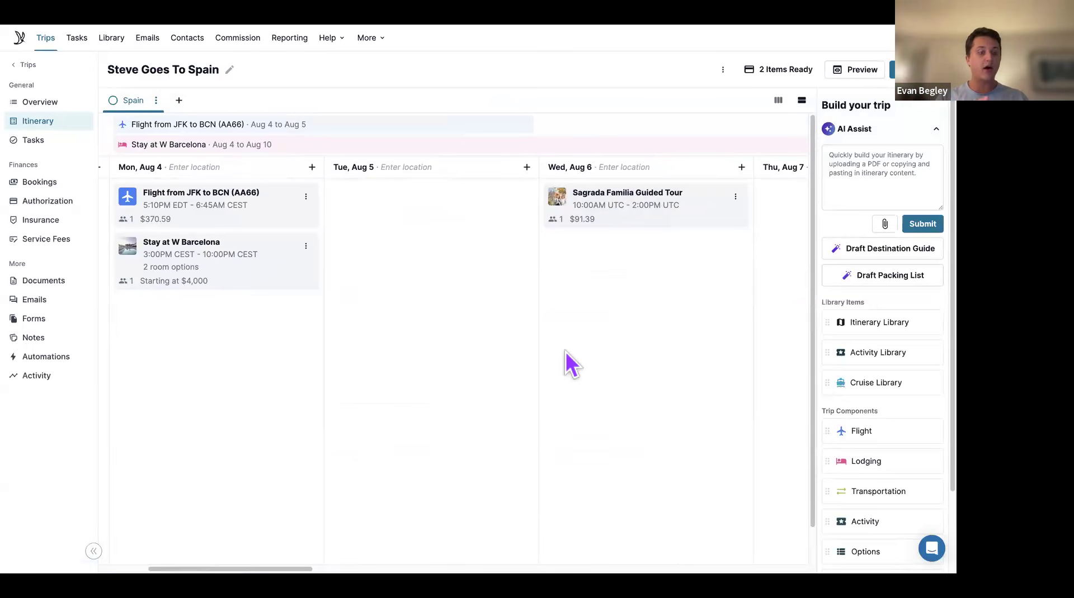
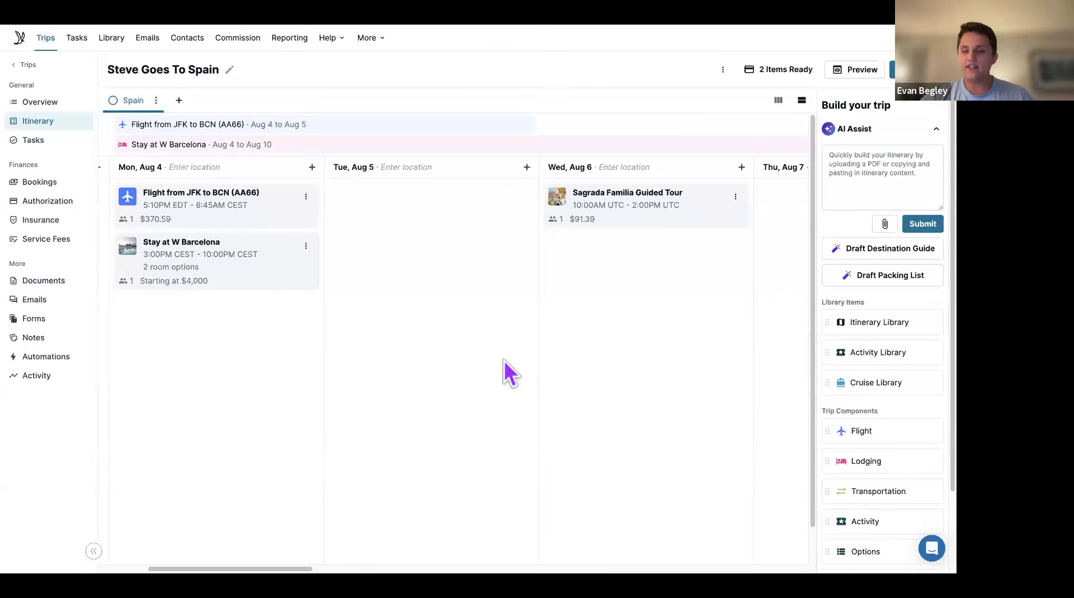
pyautogui.hscroll(1, 665, 369)
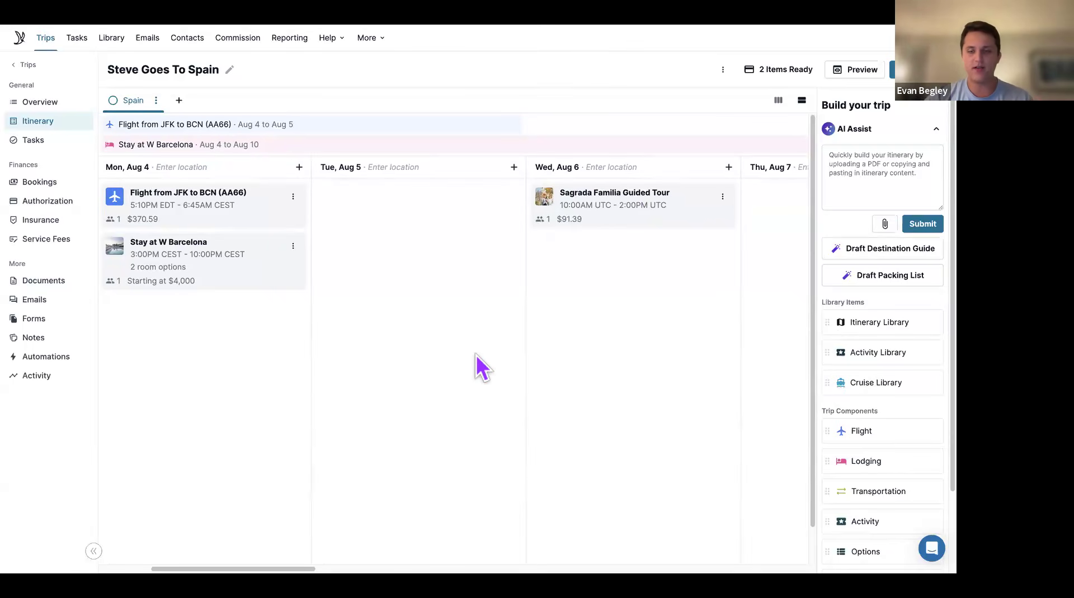
pyautogui.scroll(-1, 867, 508)
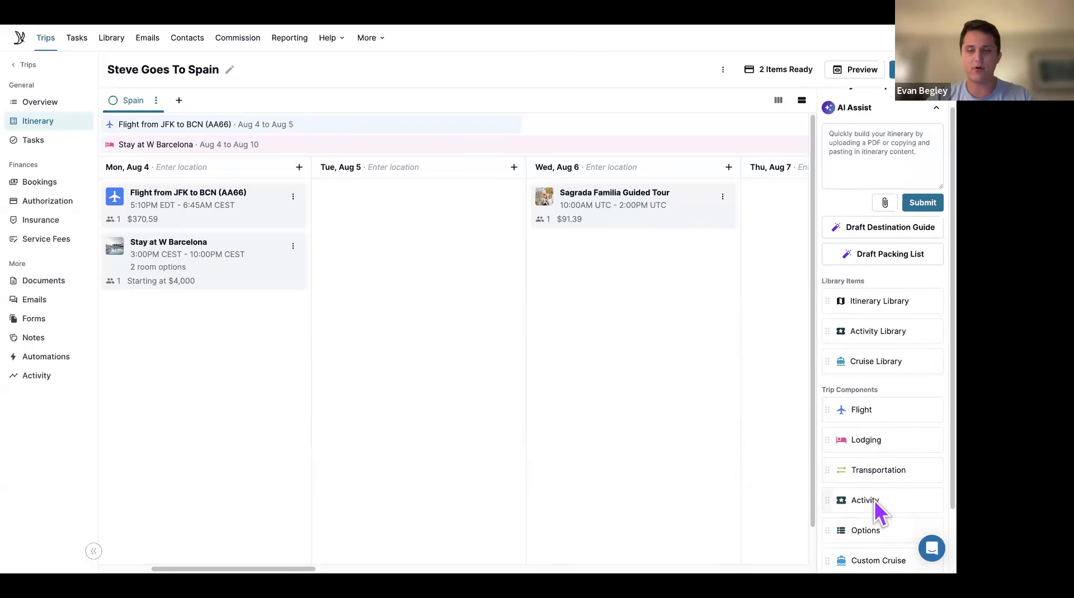
pyautogui.moveTo(830, 501); pyautogui.dragTo(647, 263)
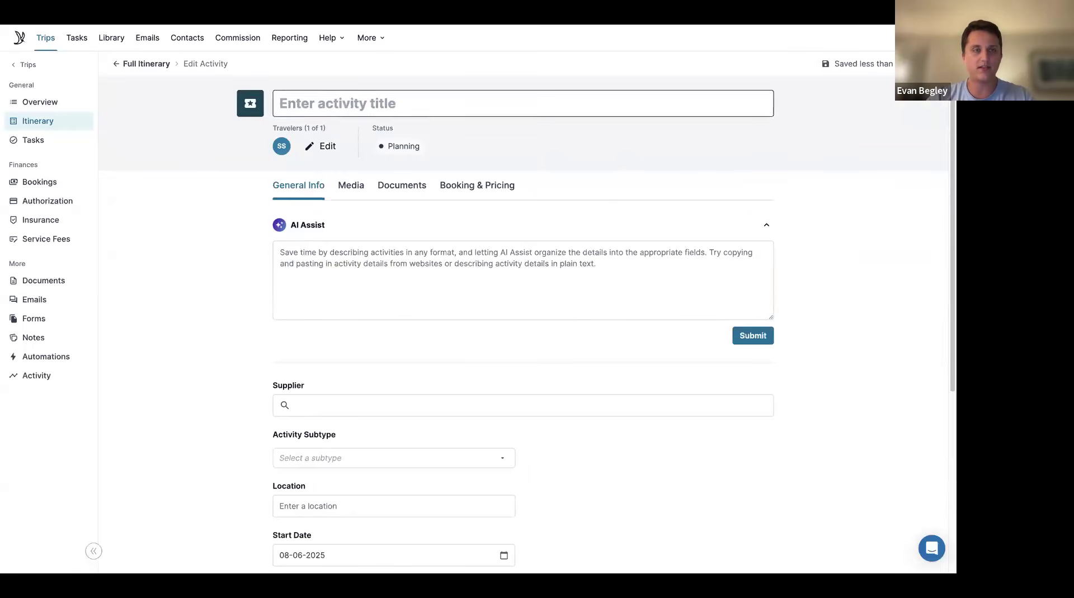
# Switch to a new browser tab and open the Project Expedition website
pyautogui.hotkey('ctrl', 't')
pyautogui.write('proj')
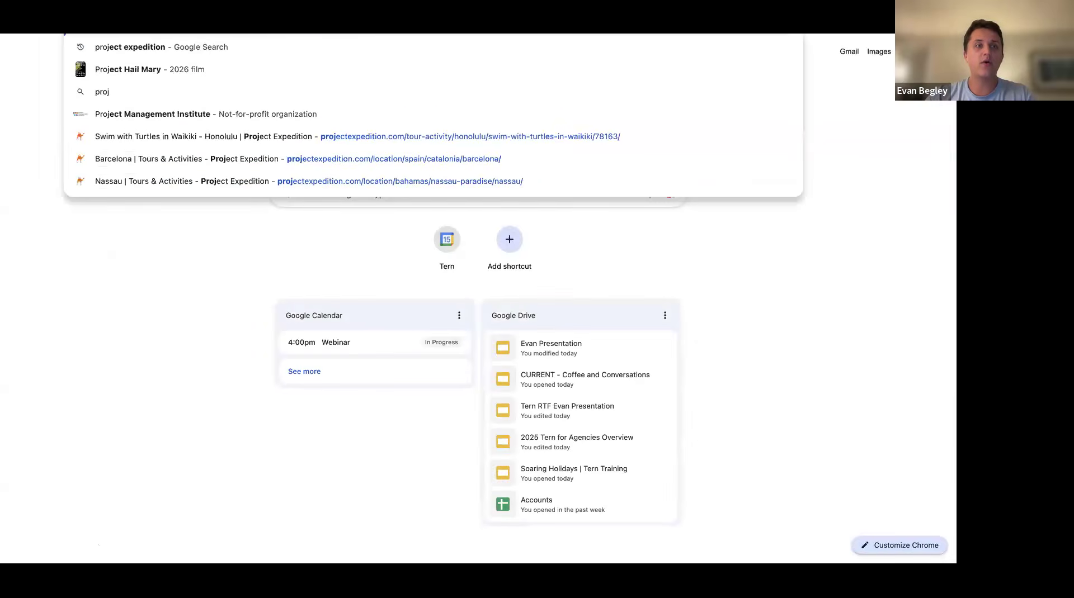
pyautogui.press('Return')
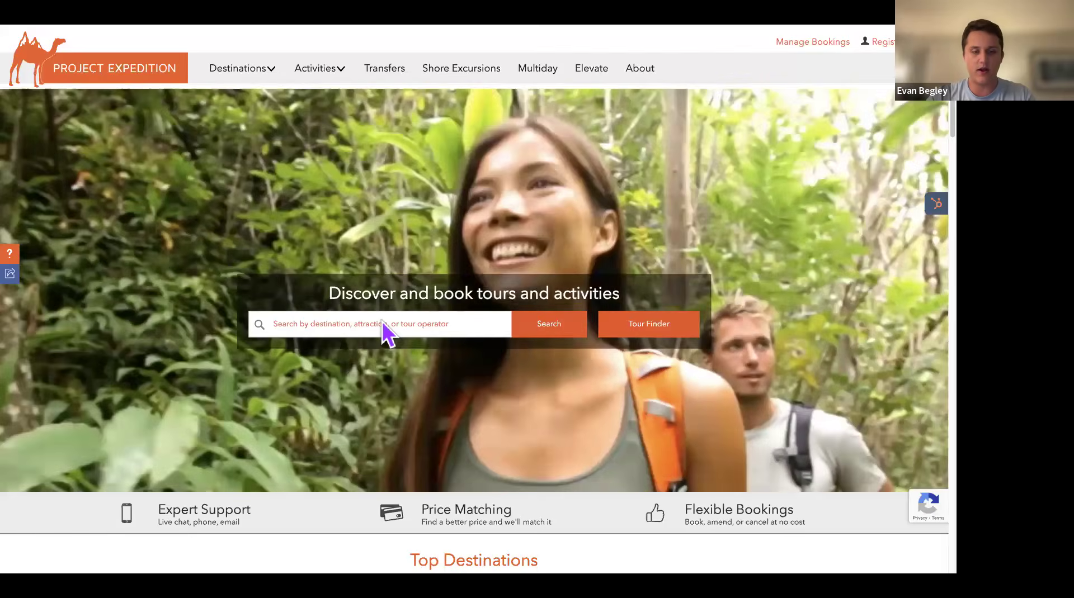
# Search for Barcelona, Spain and open the Tastes & Traditions Of Barcelona Food Tour from its tour listings
pyautogui.click(381, 321)
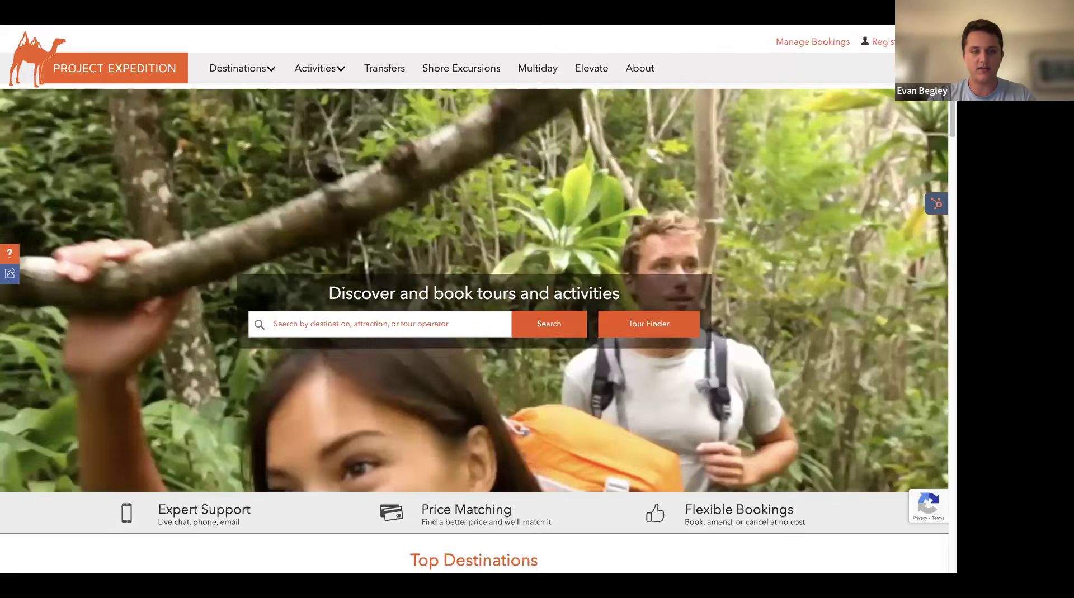
pyautogui.write('barcelona')
pyautogui.scroll(-2, 374, 270)
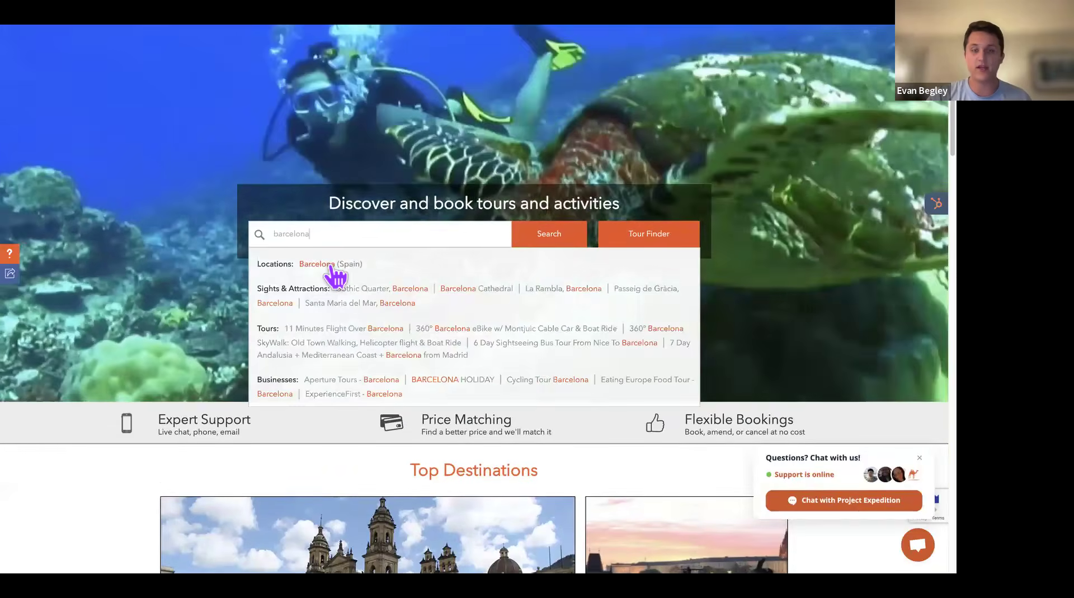
pyautogui.click(331, 266)
pyautogui.scroll(-3, 332, 267)
pyautogui.scroll(-5, 335, 275)
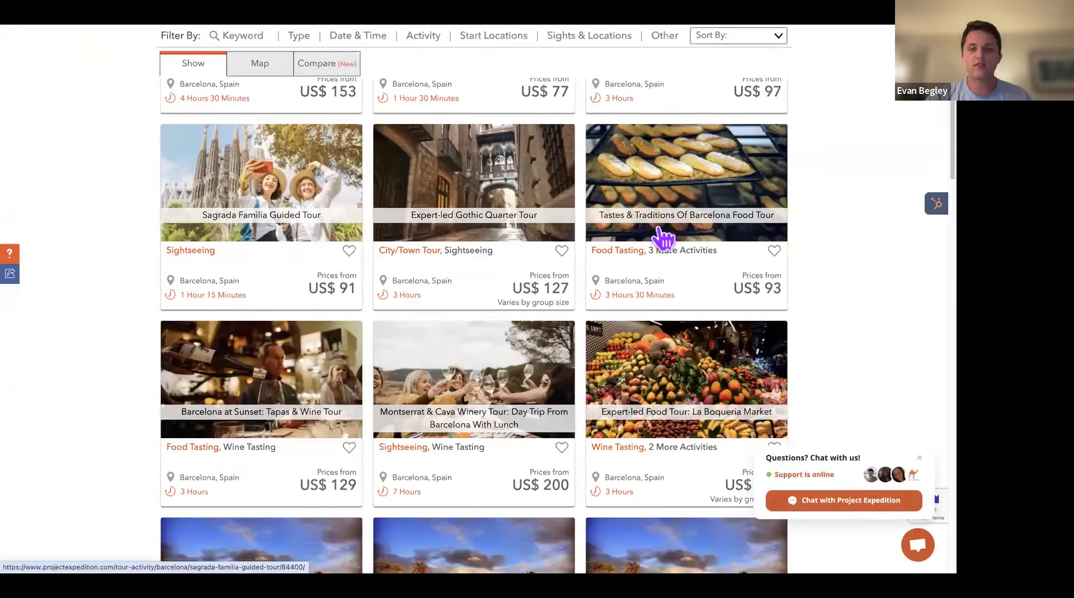
pyautogui.click(644, 185)
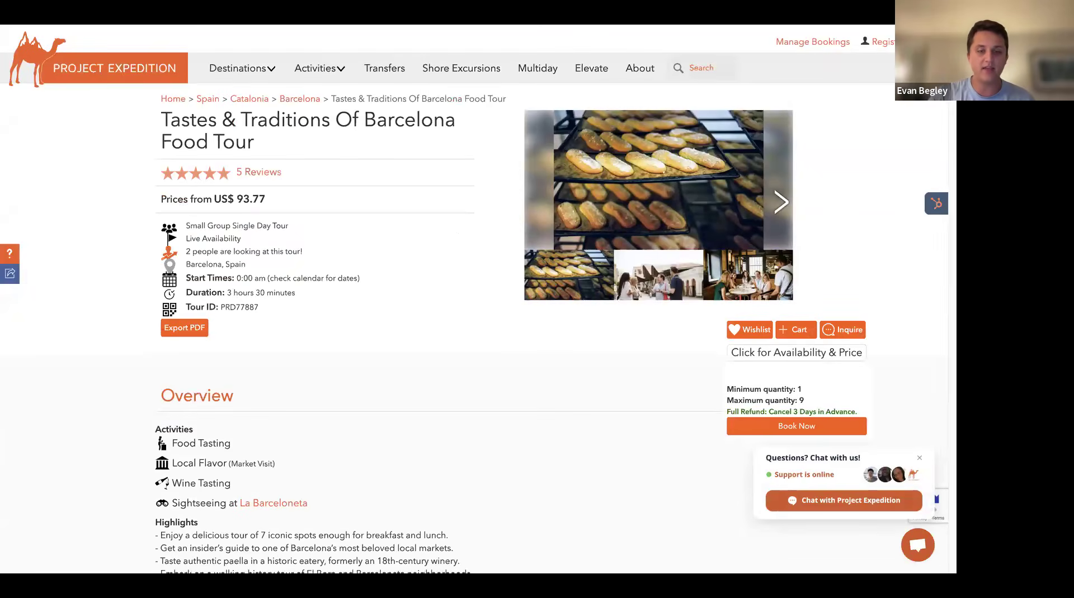
# Switch back to the new Tern activity and submit the Barcelona food tour's Project Expedition web address to AI Assist
pyautogui.hotkey('ctrl', 'Tab')
pyautogui.click(517, 274)
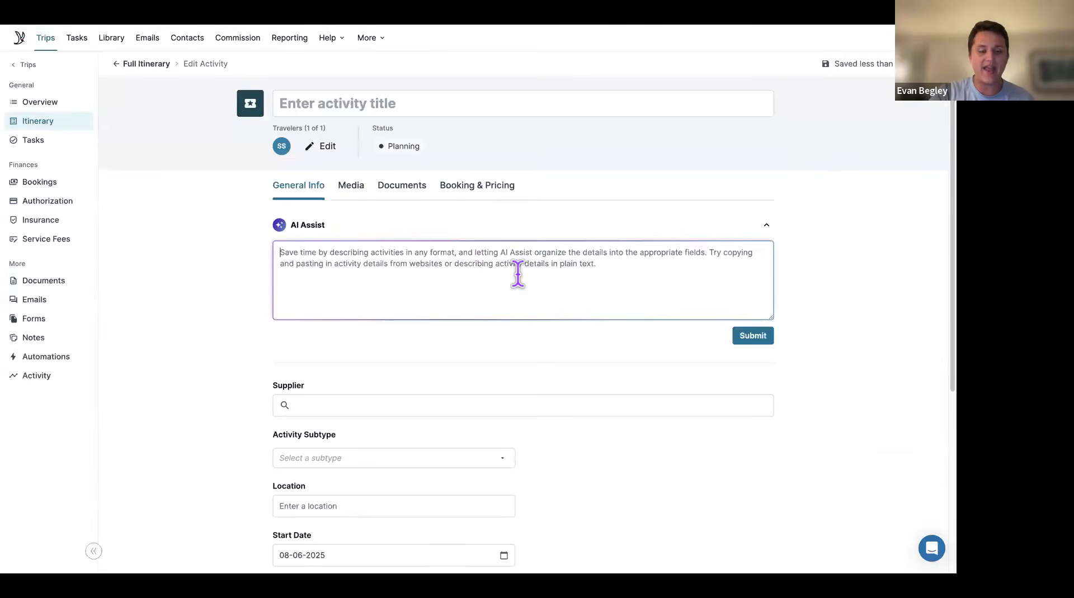
pyautogui.write('https://www.projectexpedition.com/tour-activity/barcelona/tastes-traditions-of-barcelona-food-tour/?78872')
pyautogui.click(755, 339)
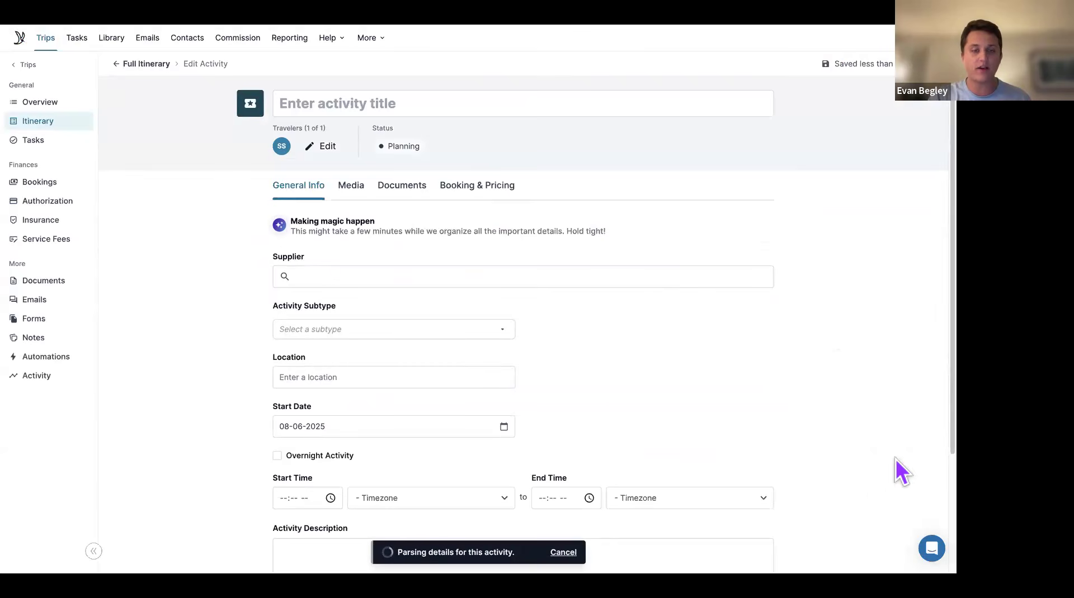
# Review the parsed title, location, times, cost and description of the food tour, and add them to the activity
pyautogui.scroll(-1, 615, 384)
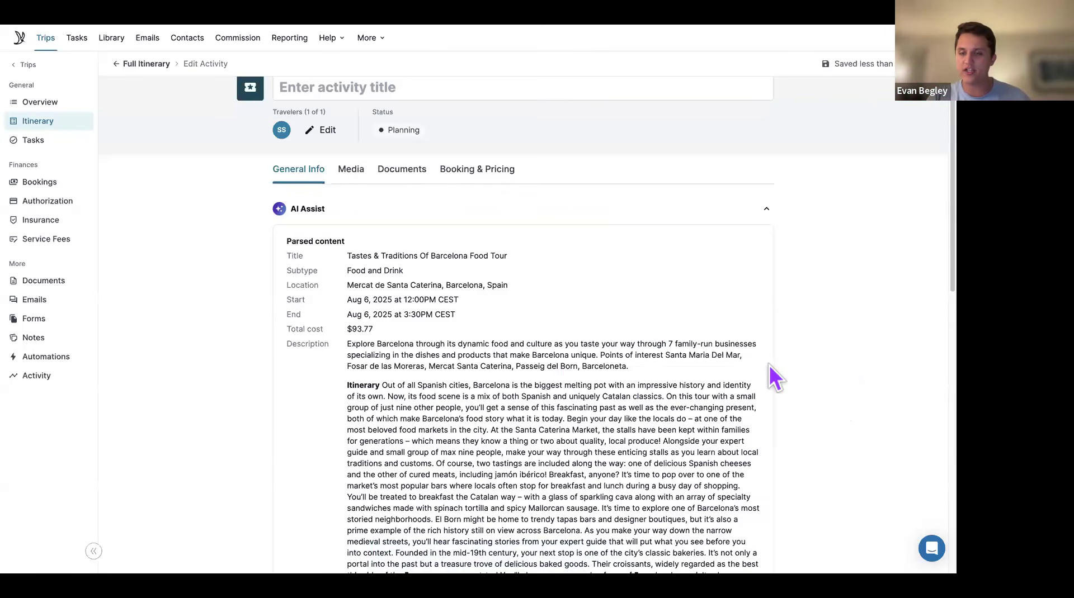
pyautogui.scroll(-2, 717, 386)
pyautogui.scroll(-4, 718, 386)
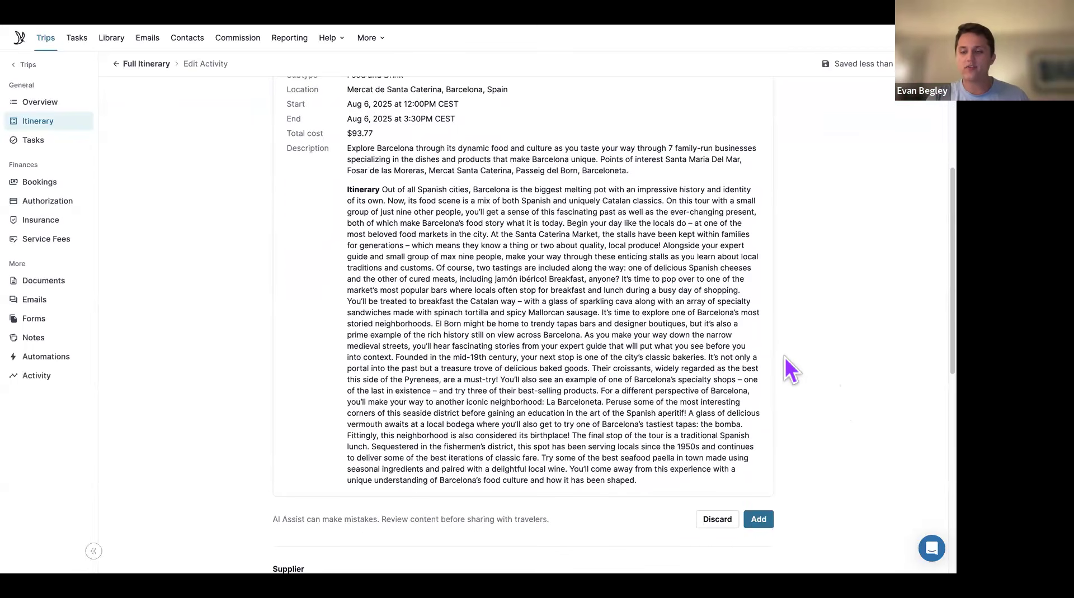
pyautogui.scroll(1, 707, 360)
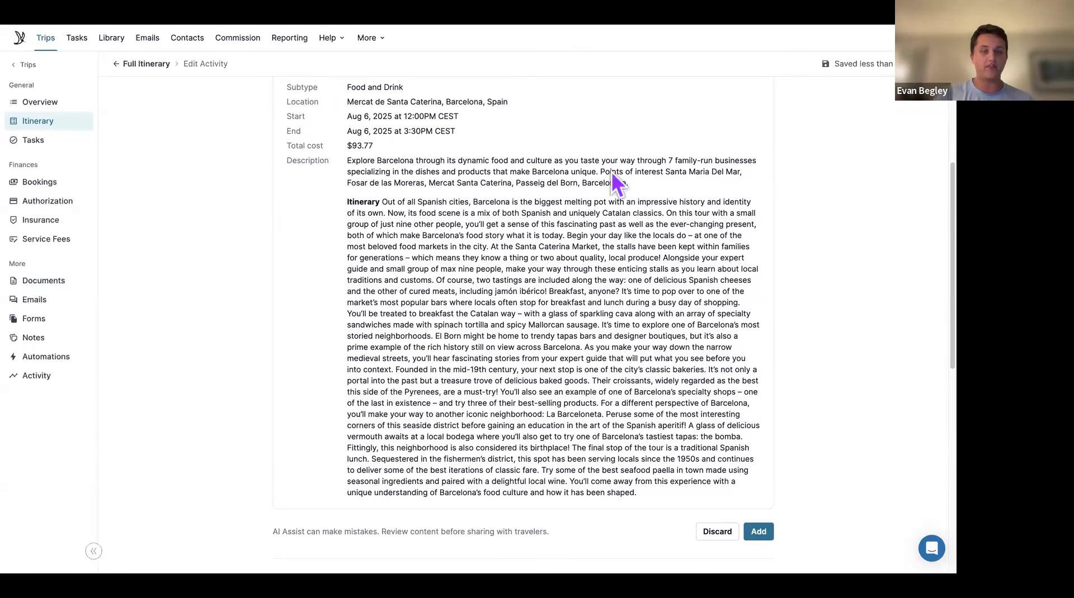
pyautogui.scroll(2, 597, 251)
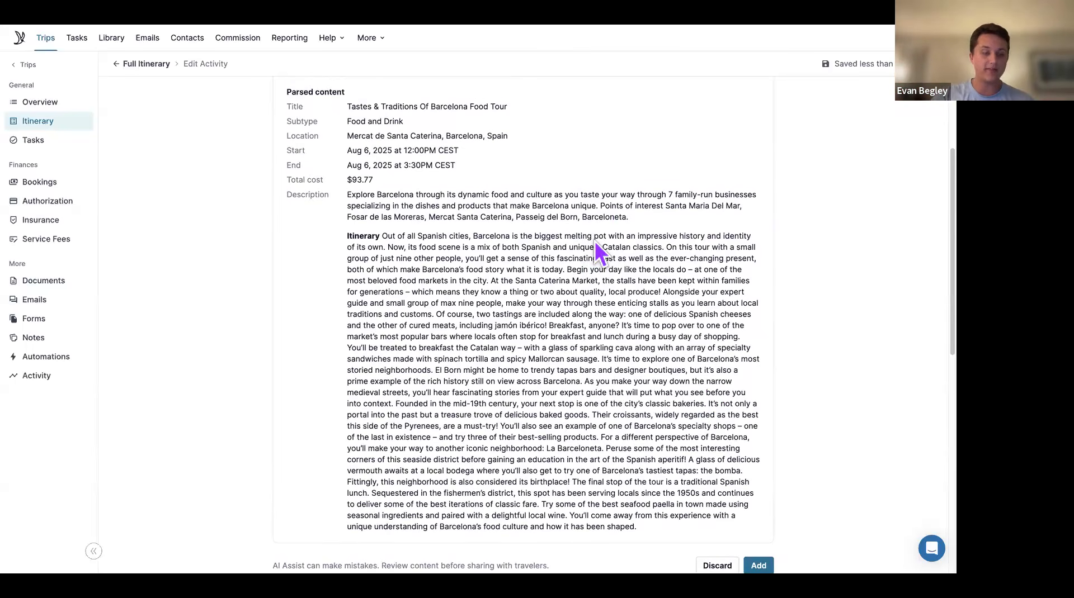
pyautogui.scroll(3, 595, 241)
pyautogui.scroll(-1, 595, 240)
pyautogui.scroll(-1, 435, 179)
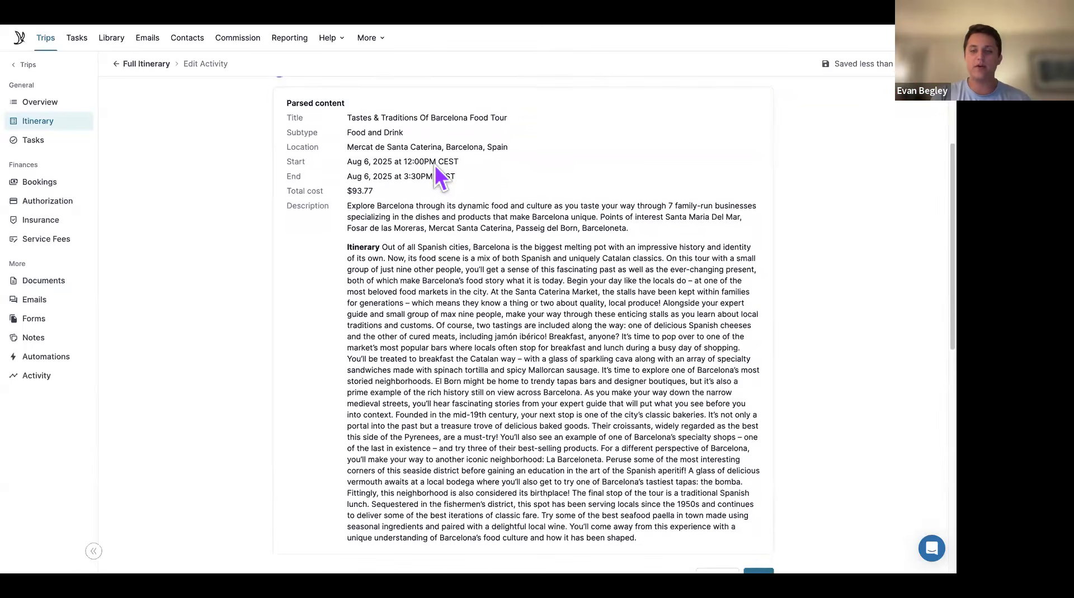
pyautogui.scroll(1, 439, 178)
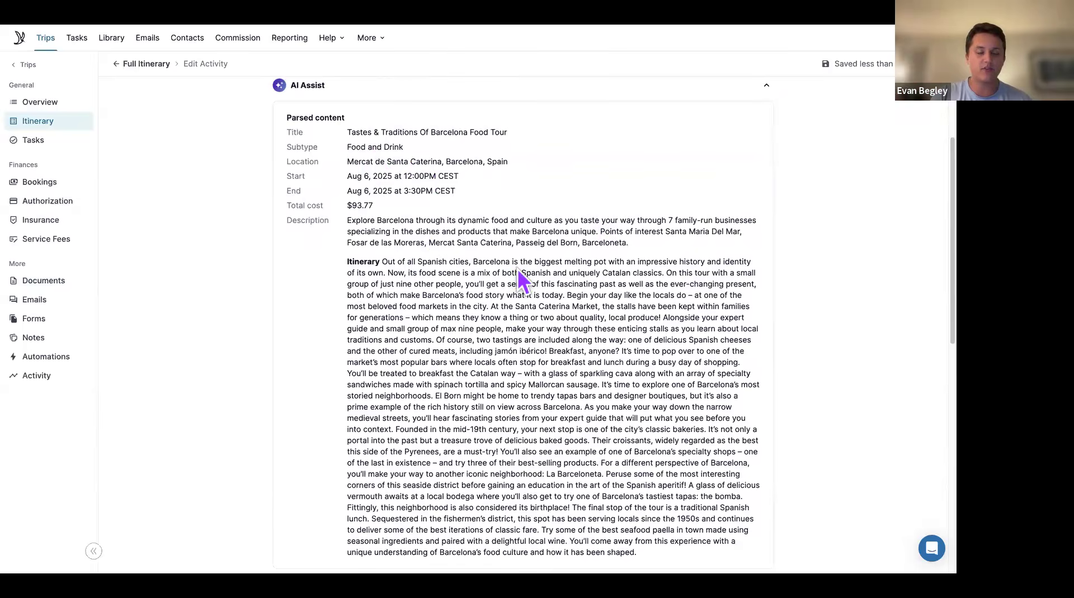
pyautogui.scroll(-4, 468, 239)
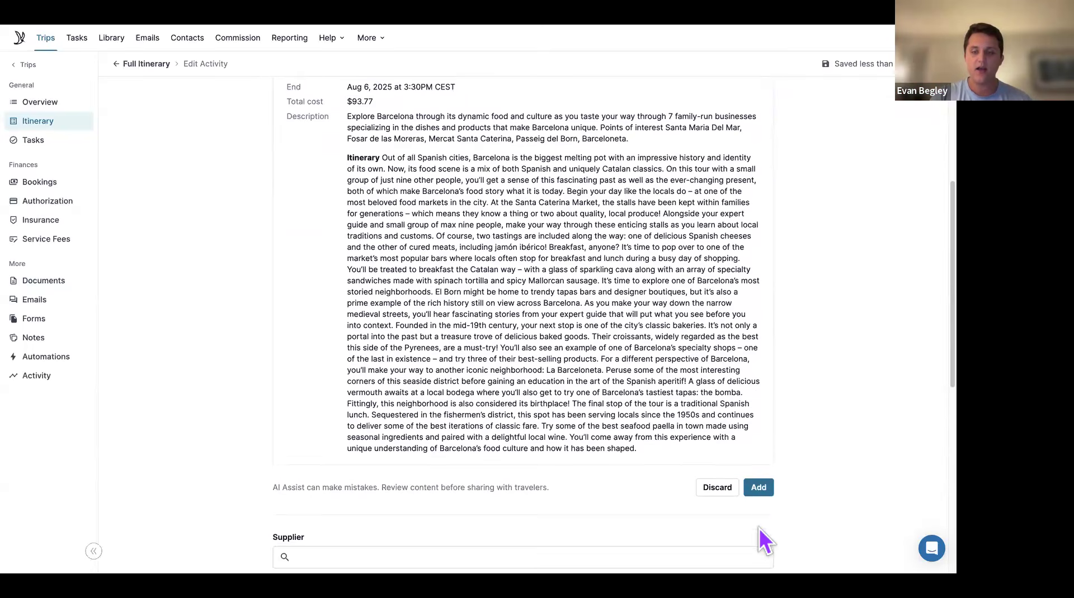
pyautogui.click(758, 517)
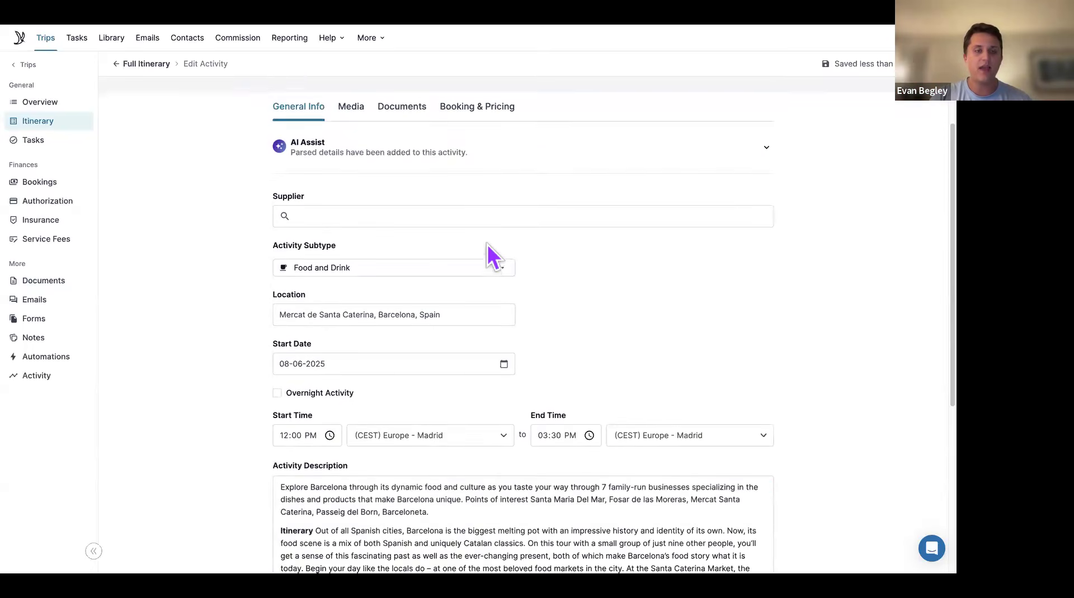
# Set the food tour's supplier to Project Expedition, using the entry listed under 4 Moons Travel
pyautogui.scroll(-3, 488, 244)
pyautogui.click(490, 174)
pyautogui.write('projec')
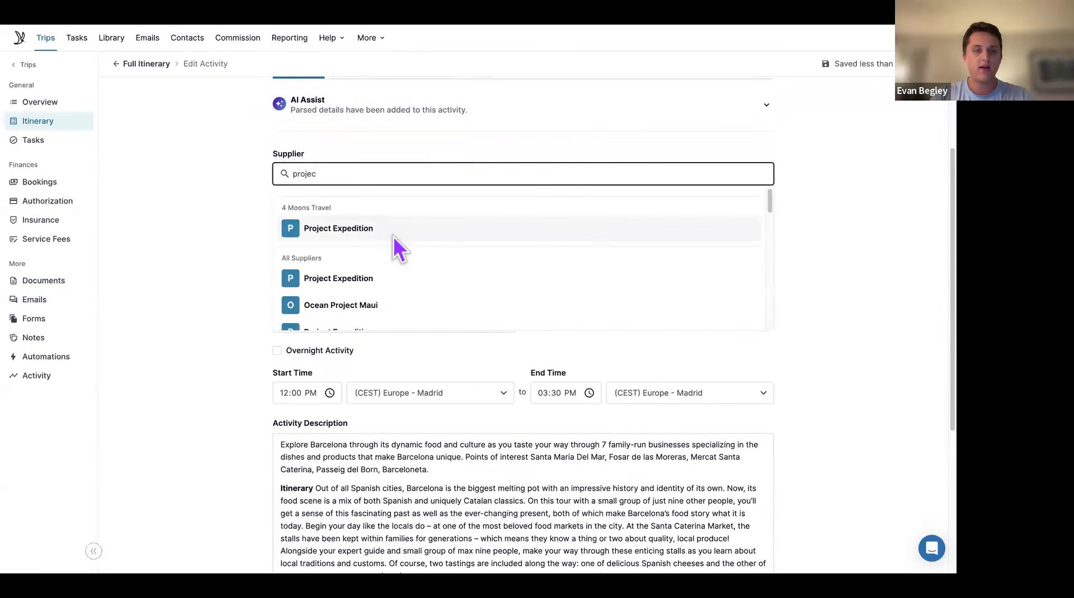
pyautogui.click(394, 236)
pyautogui.scroll(-1, 394, 236)
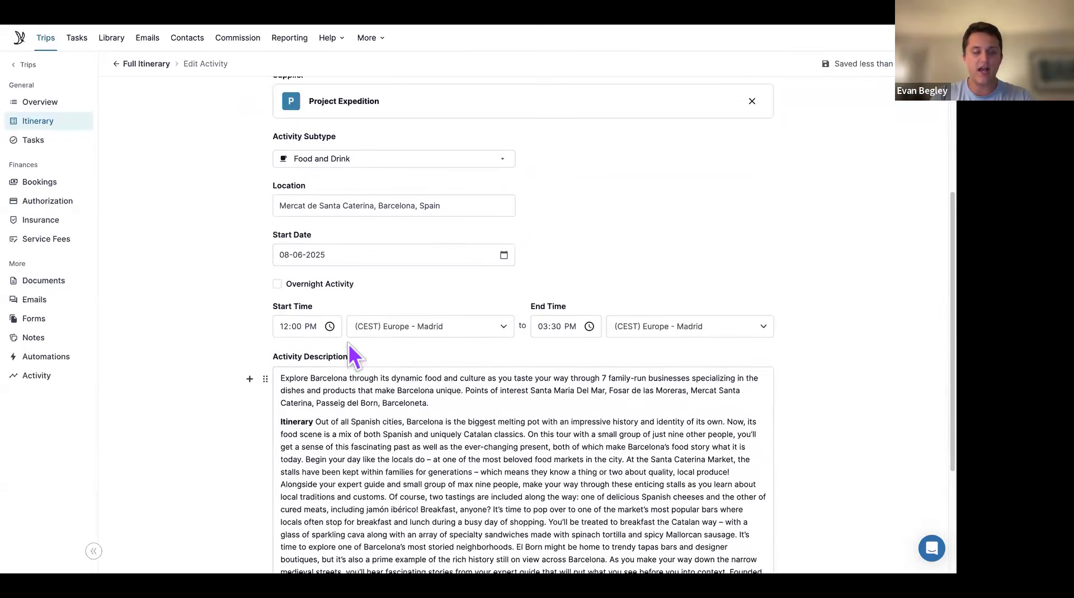
# Open the food tour's media and retrieve images from its Project Expedition weblink
pyautogui.scroll(3, 382, 357)
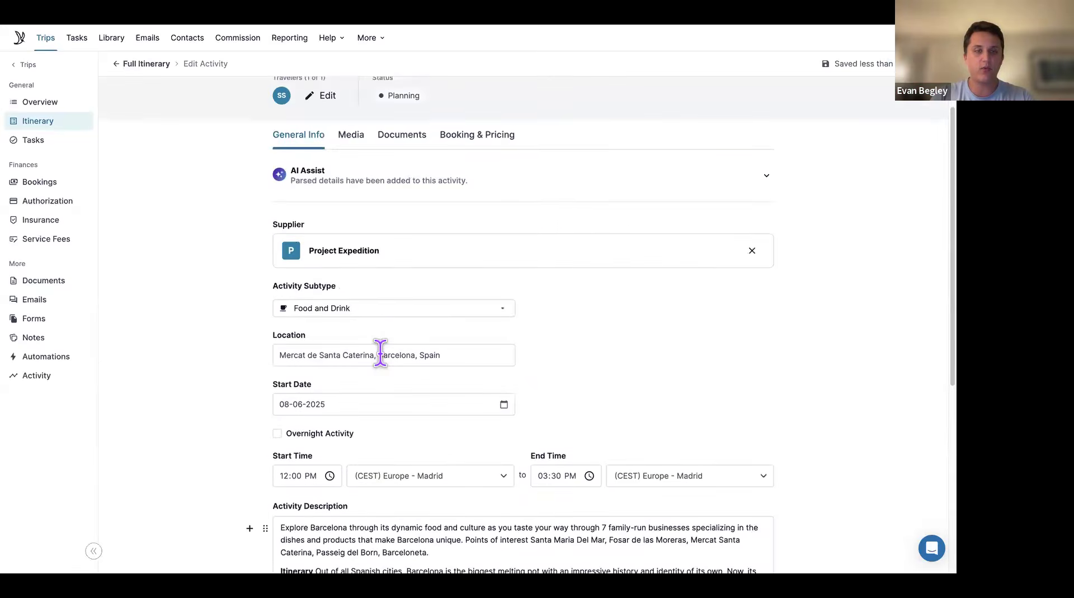
pyautogui.click(358, 174)
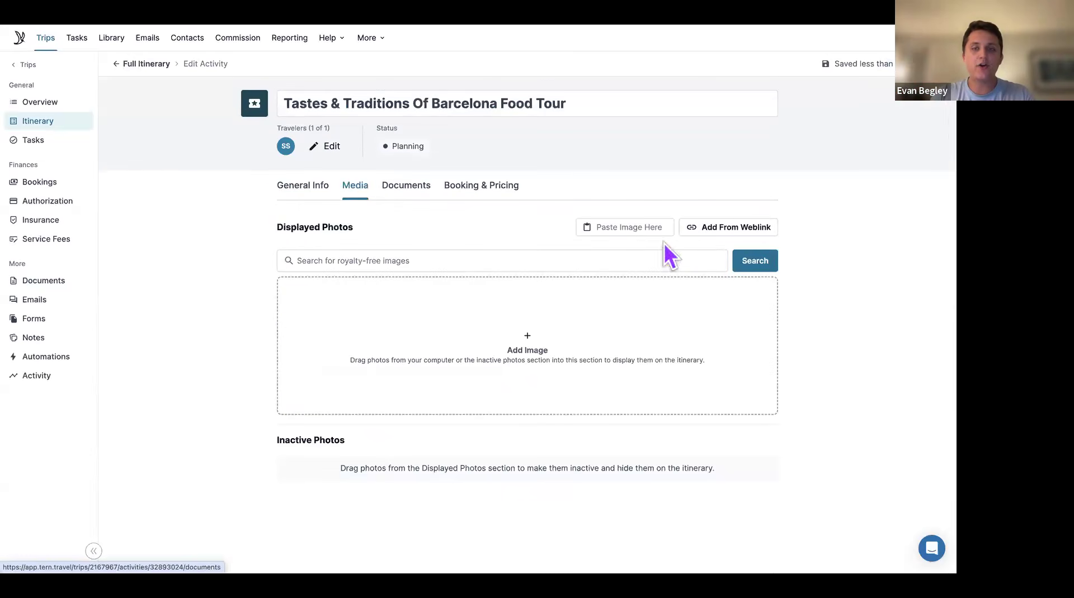
pyautogui.click(699, 227)
pyautogui.click(660, 284)
pyautogui.click(644, 310)
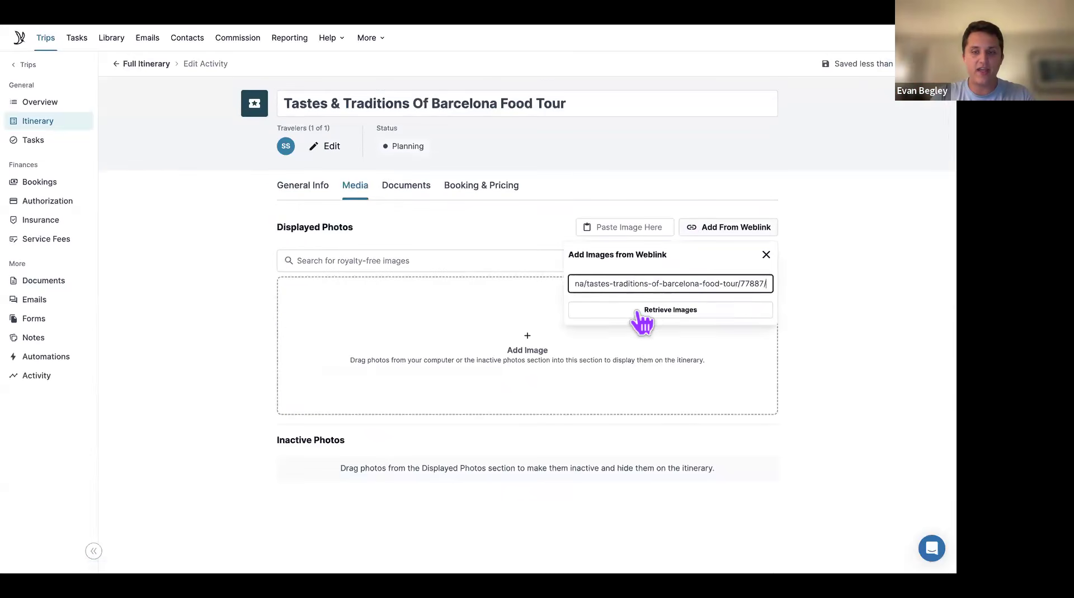
pyautogui.click(643, 314)
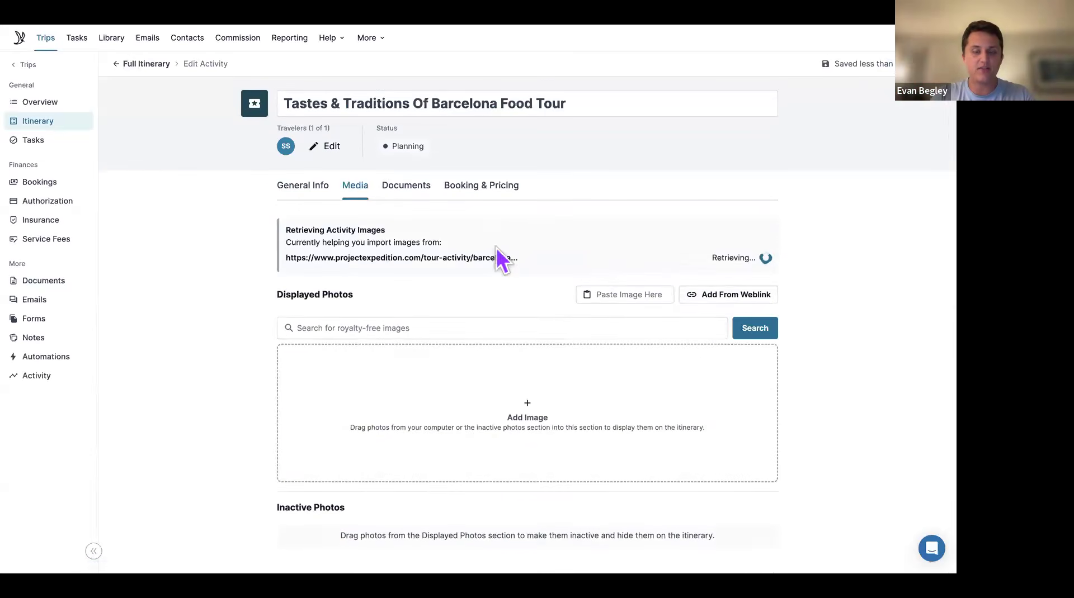
# Open the food tour's booking and pricing details and select Project Expedition as the supplier to book through
pyautogui.click(498, 191)
pyautogui.scroll(-3, 445, 364)
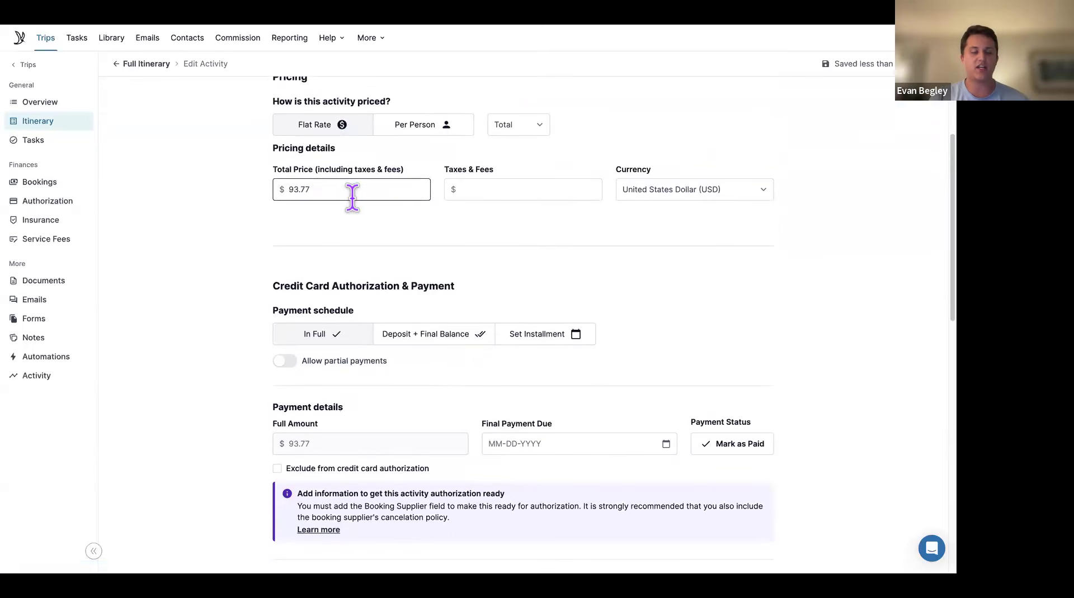
pyautogui.scroll(-1, 364, 240)
pyautogui.scroll(-4, 365, 235)
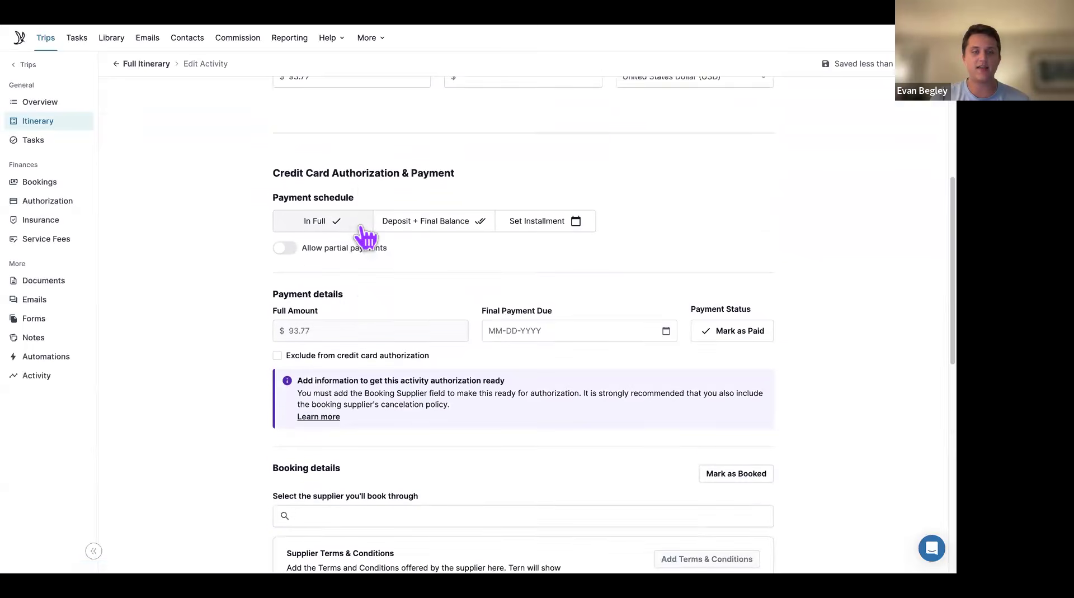
pyautogui.click(348, 306)
pyautogui.write('projec')
pyautogui.click(376, 371)
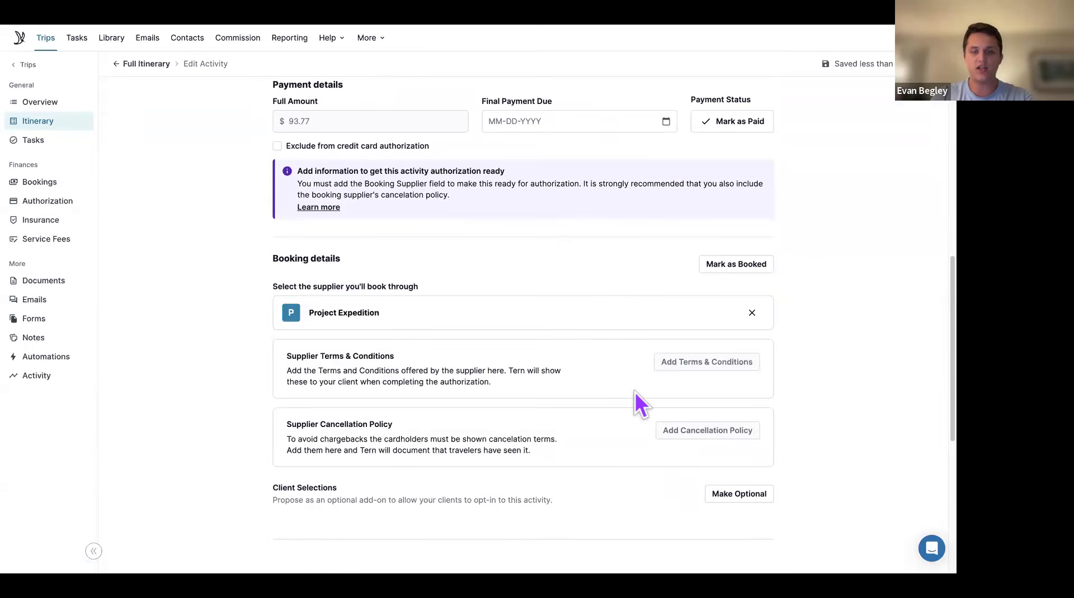
pyautogui.scroll(-3, 637, 394)
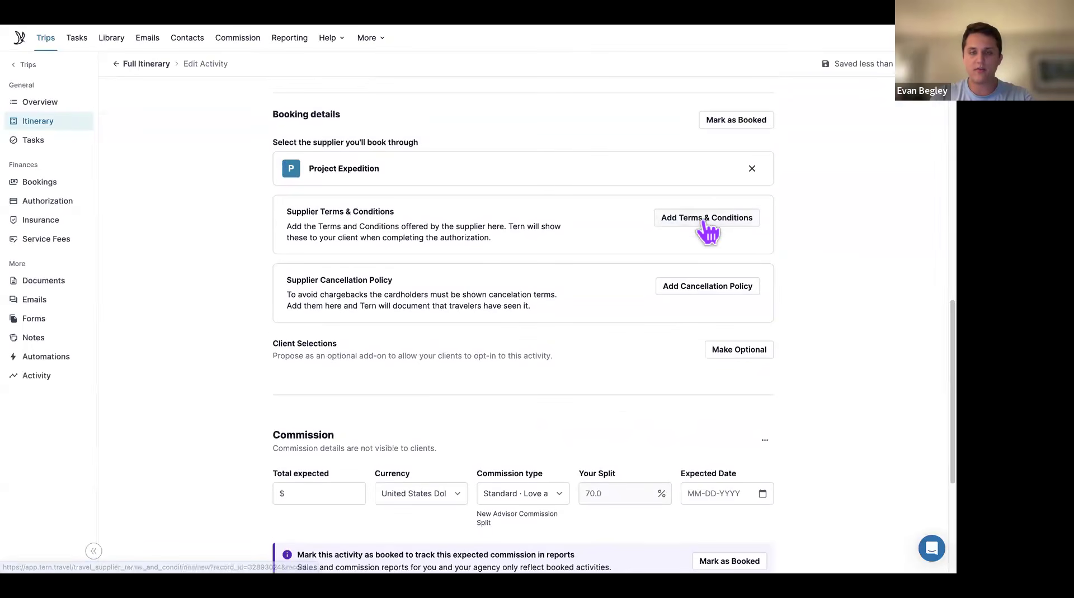
pyautogui.click(707, 219)
pyautogui.click(442, 342)
pyautogui.write('project')
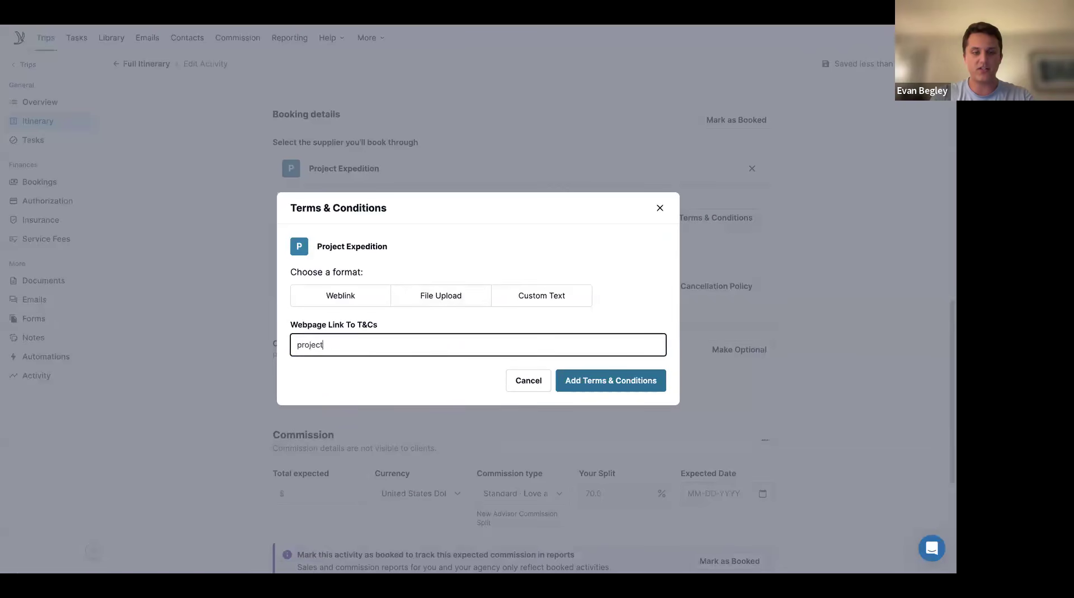
pyautogui.press('BackSpace')
pyautogui.write('httpsL')
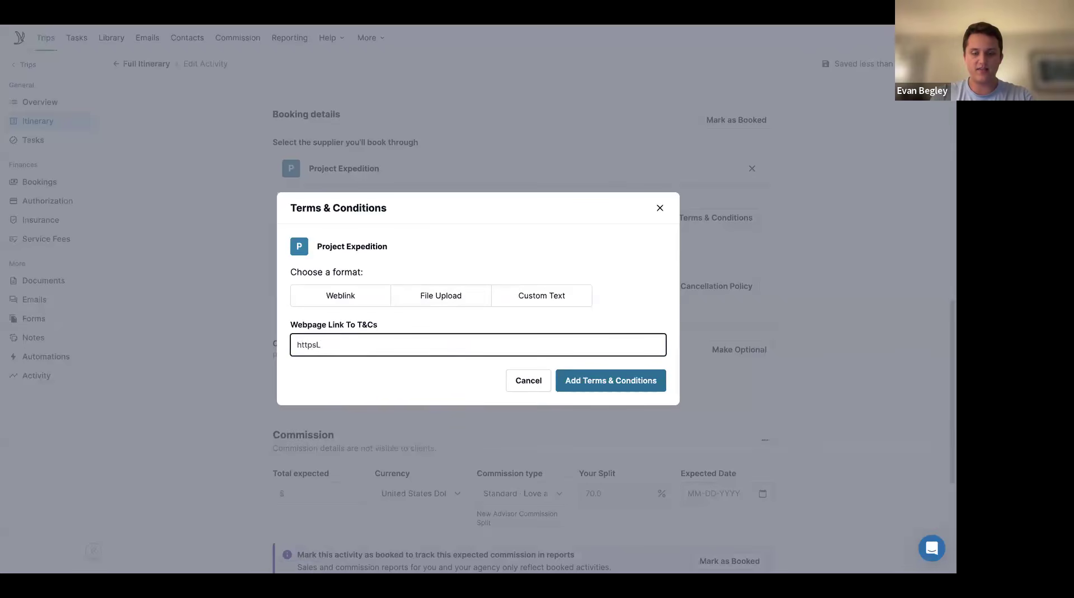
pyautogui.press('BackSpace')
pyautogui.write('://www.proje')
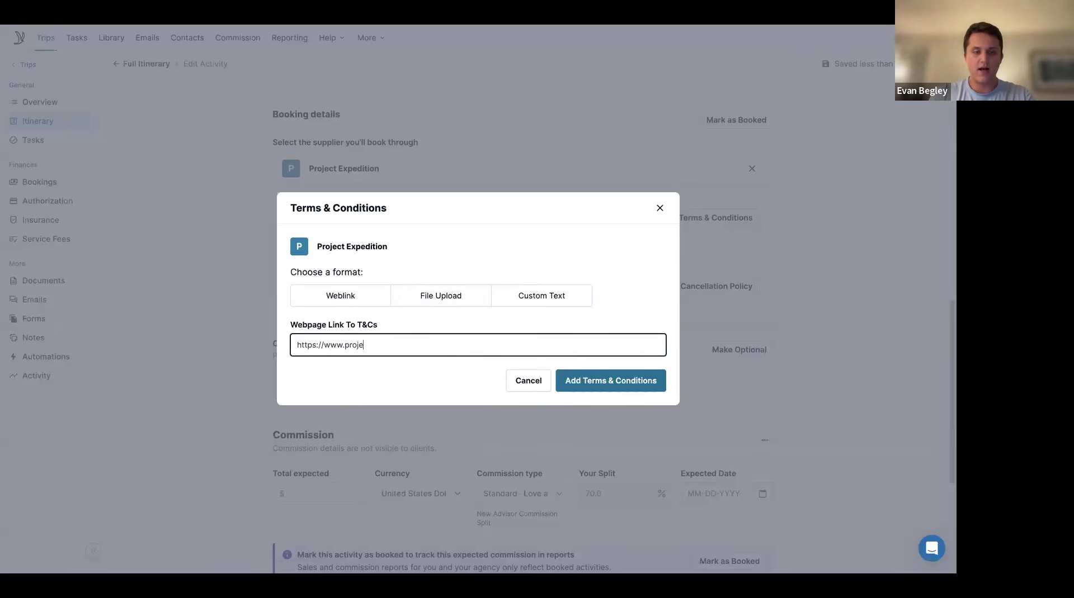
pyautogui.write('ctexpedition.com')
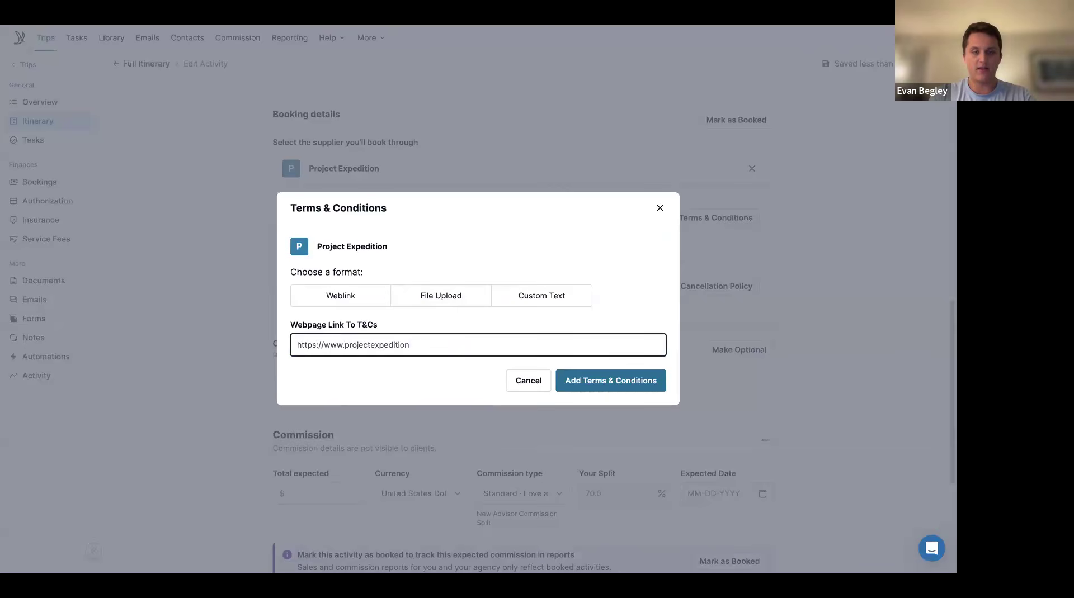
pyautogui.click(648, 389)
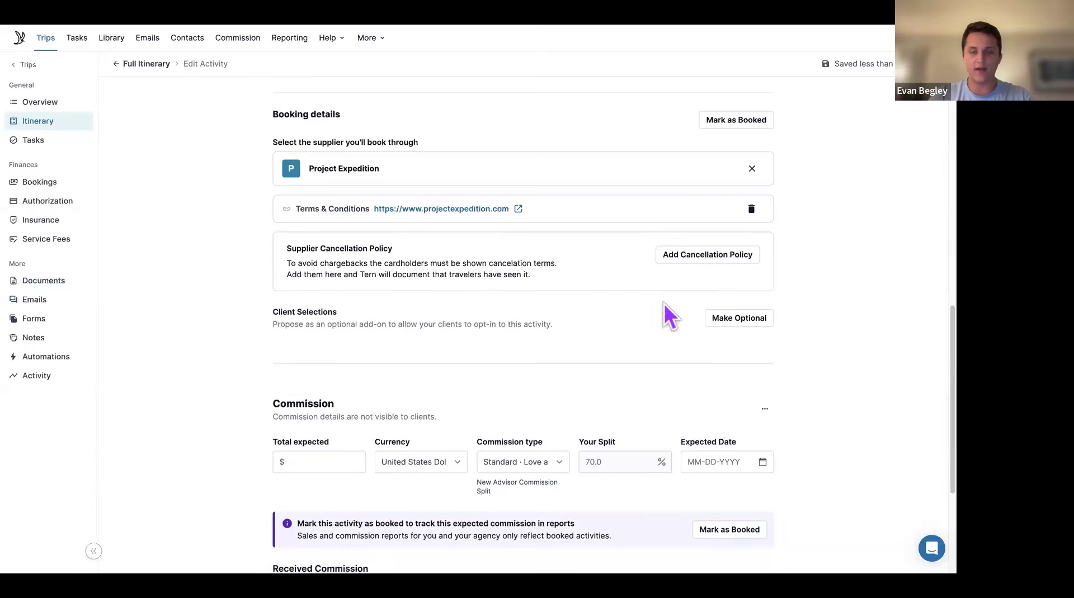
# Add a Non-Refundable supplier cancellation policy to the food tour
pyautogui.click(694, 278)
pyautogui.click(364, 320)
pyautogui.click(587, 425)
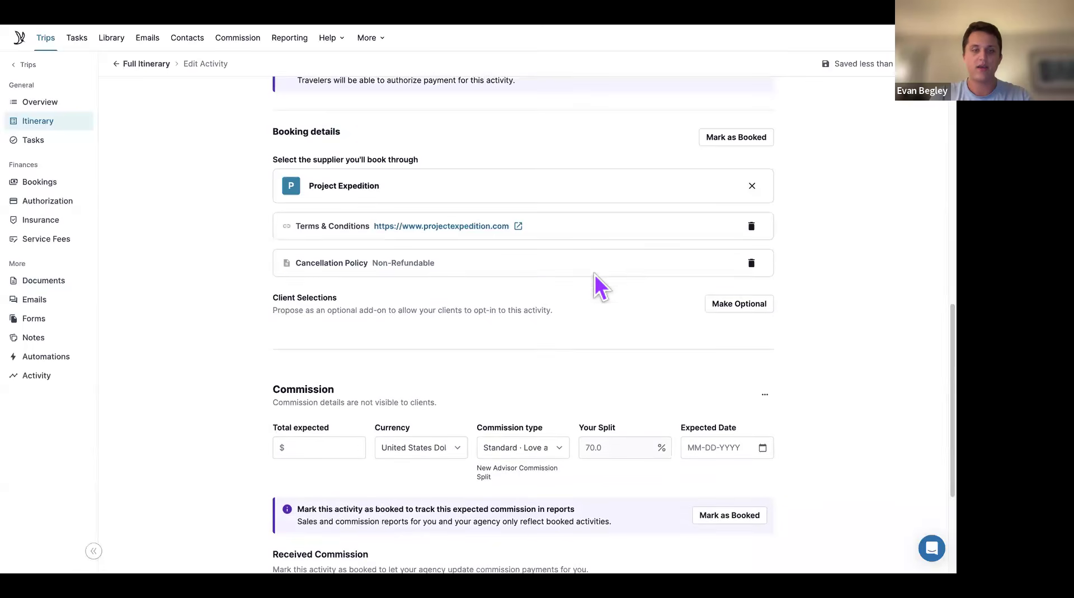
# Set the food tour's total expected commission to $20.00 with an expected date of 08-27-2025
pyautogui.scroll(-3, 595, 274)
pyautogui.scroll(-1, 390, 323)
pyautogui.click(343, 283)
pyautogui.write('20')
pyautogui.click(432, 317)
pyautogui.scroll(-1, 783, 283)
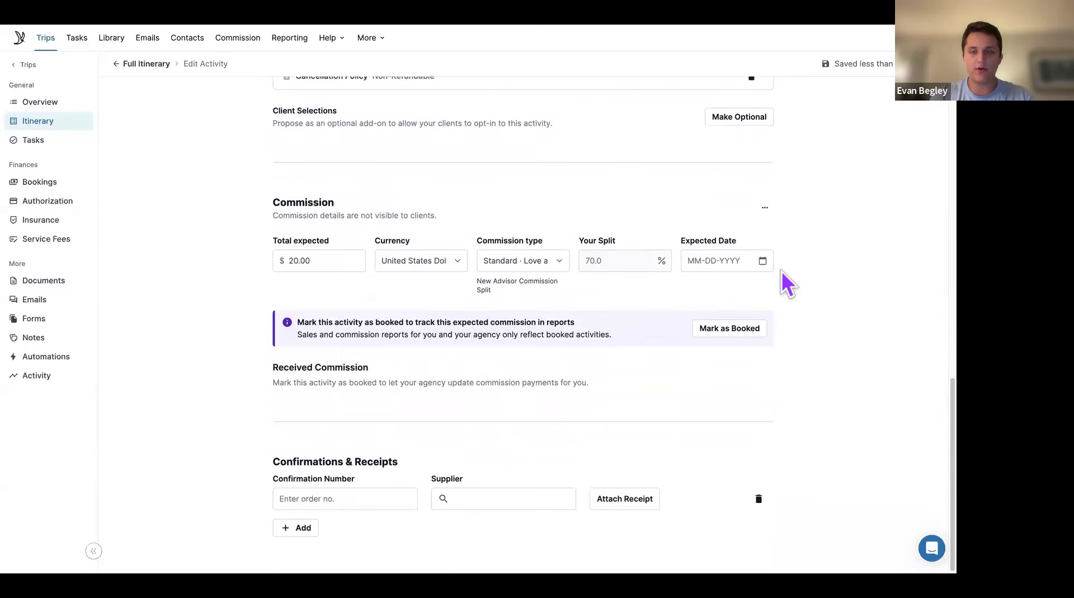
pyautogui.click(763, 262)
pyautogui.click(875, 293)
pyautogui.click(875, 293)
pyautogui.click(786, 453)
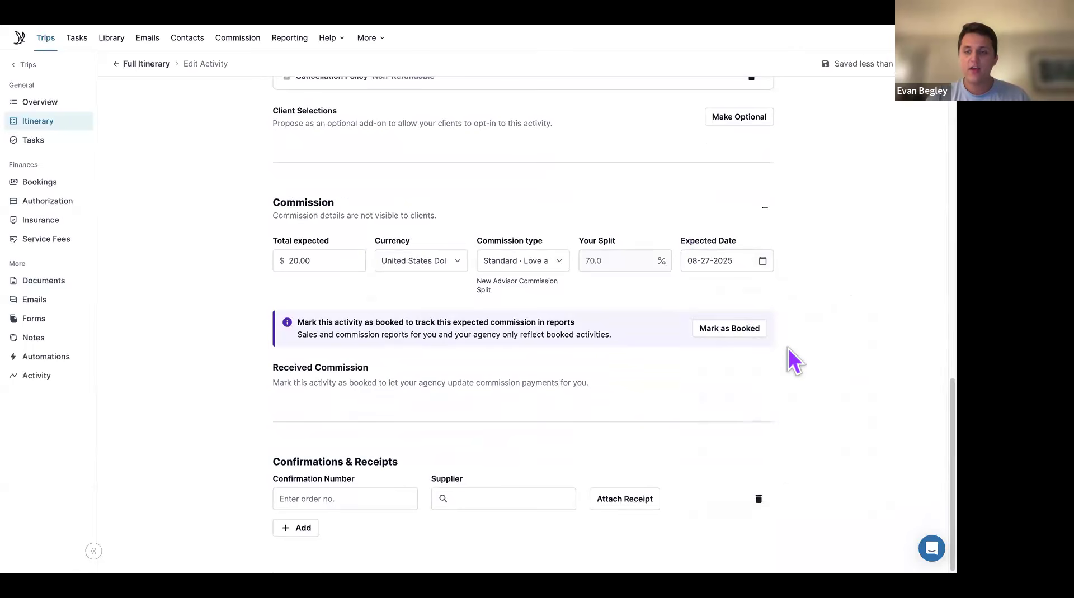
# Check the food tour's credit card authorization details and return to the full itinerary
pyautogui.scroll(5, 643, 230)
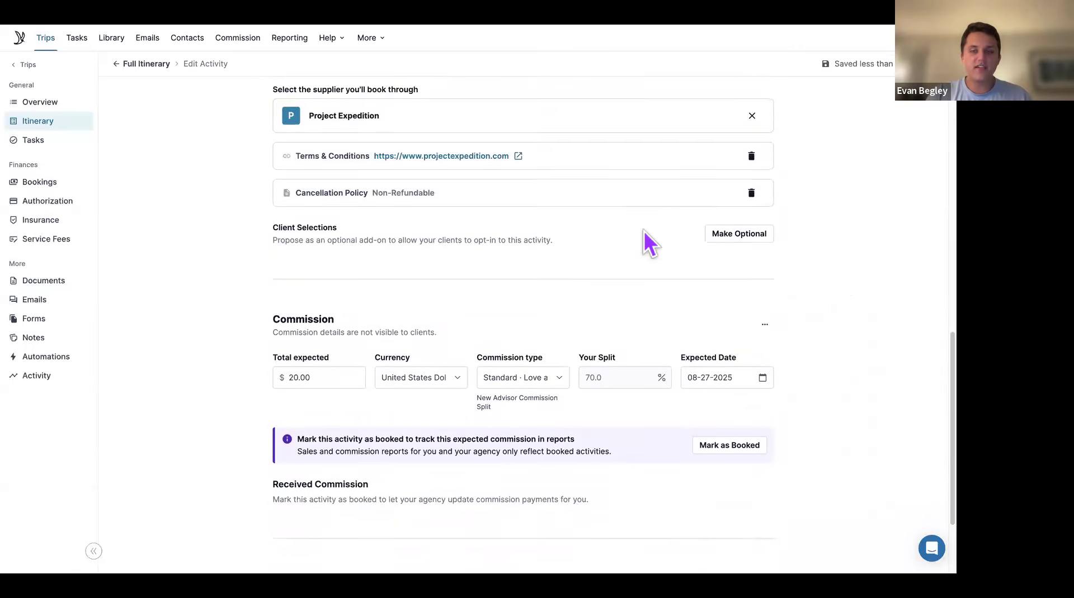
pyautogui.scroll(3, 643, 230)
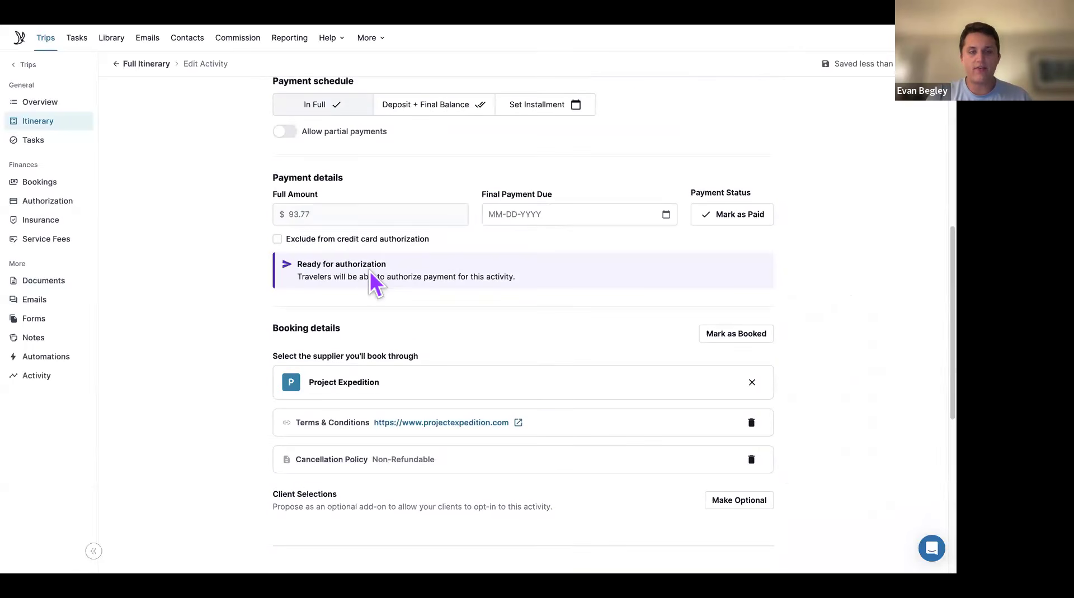
pyautogui.scroll(7, 371, 270)
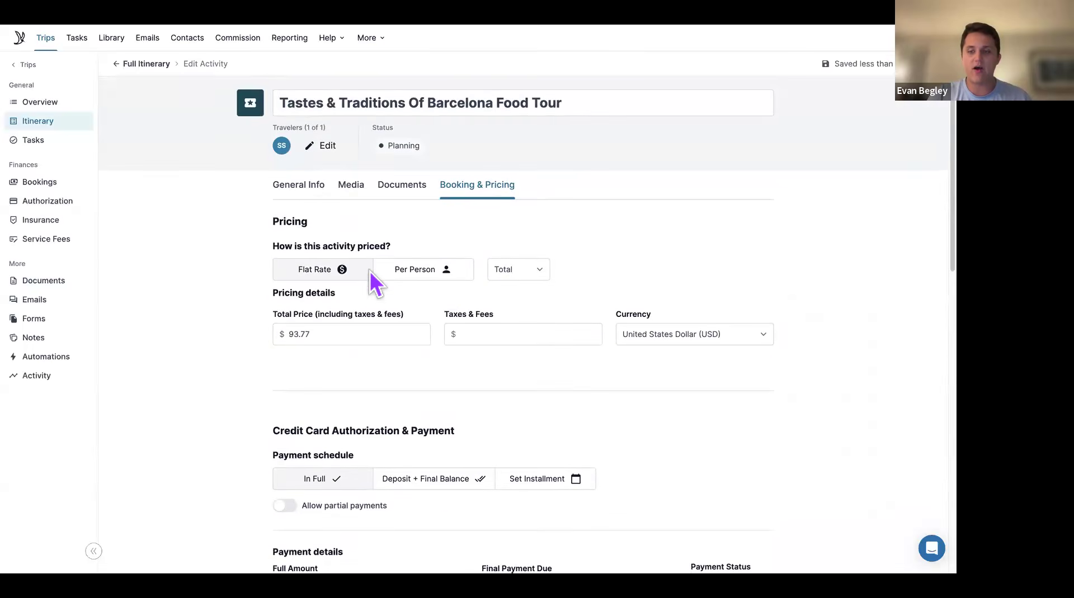
pyautogui.click(146, 62)
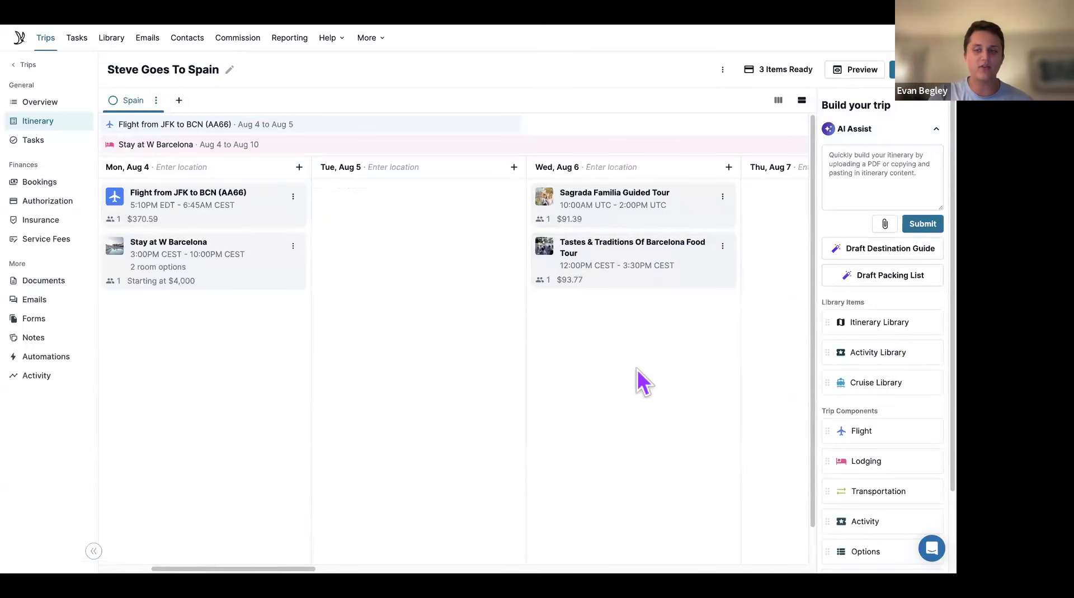
# Add an Options block to Wed, Aug 6 between the two tours and title it "Tour Choices"
pyautogui.scroll(-1, 901, 477)
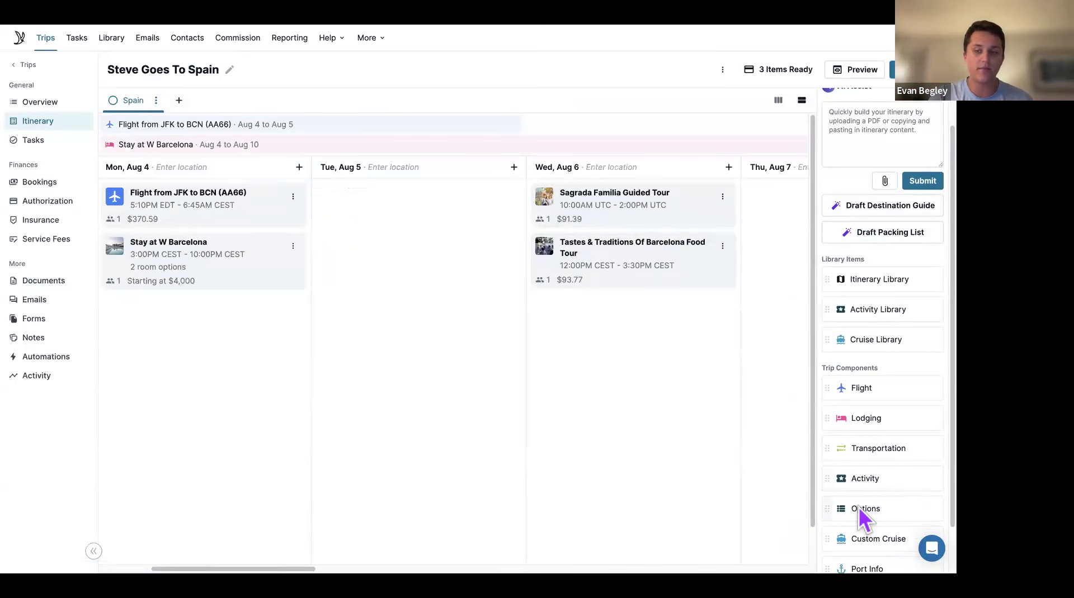
pyautogui.scroll(-1, 860, 509)
pyautogui.moveTo(831, 459); pyautogui.dragTo(602, 233)
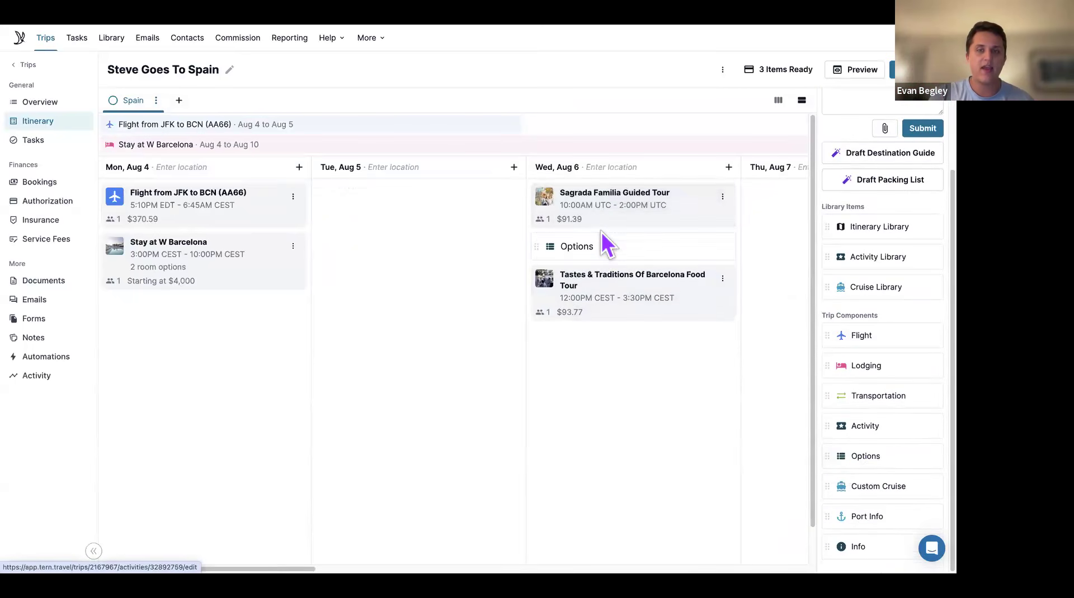
pyautogui.click(397, 103)
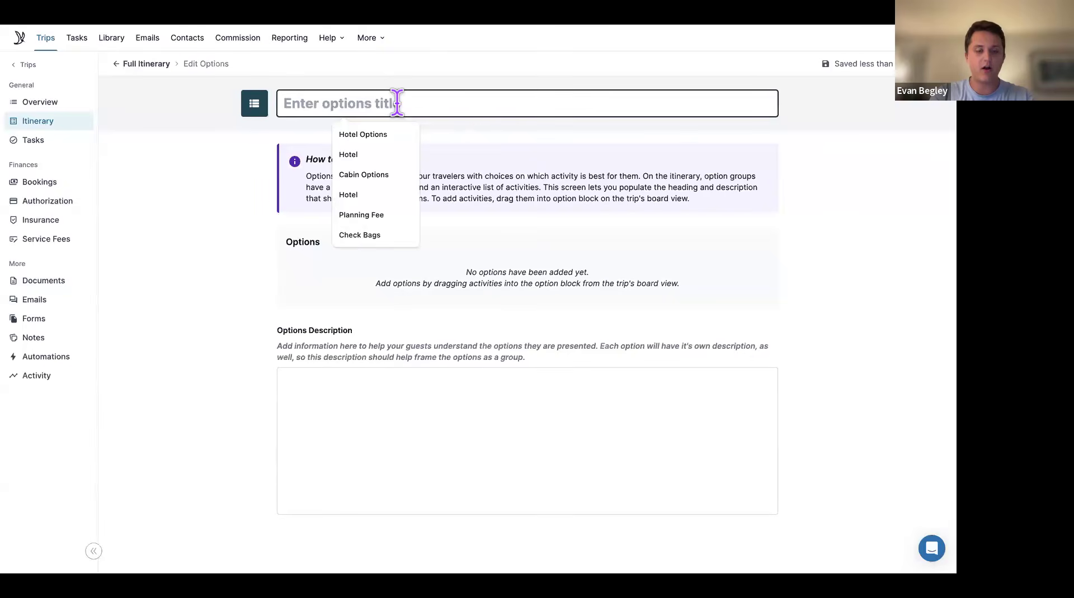
pyautogui.write('Tour CHoi')
pyautogui.press('BackSpace')
pyautogui.press('BackSpace')
pyautogui.press('BackSpace')
pyautogui.write('hoices')
pyautogui.click(525, 276)
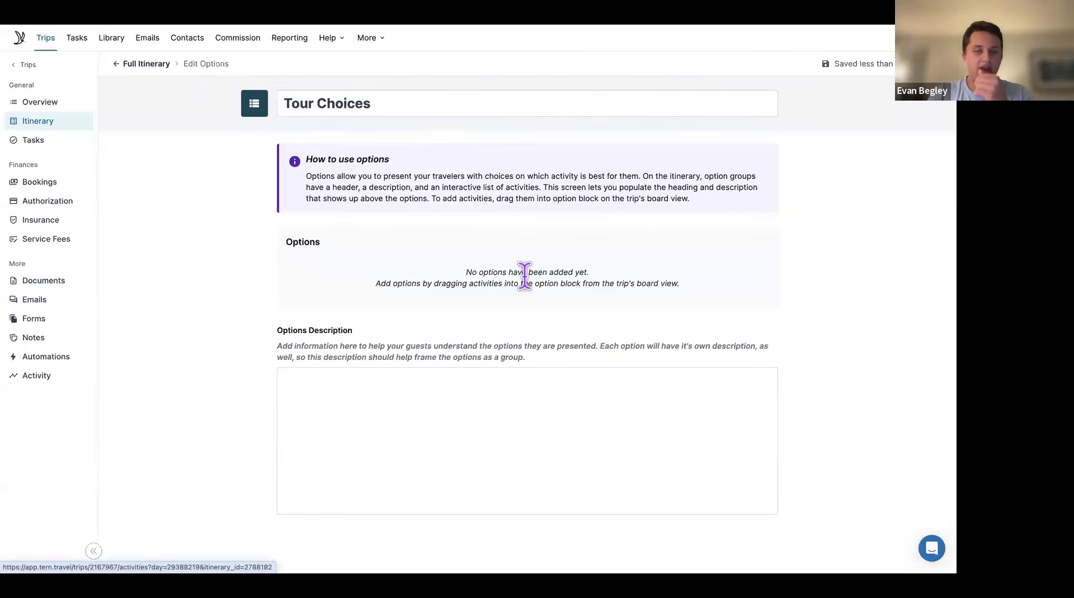
# Return to the itinerary board and move the Barcelona food tour and Sagrada Familia Guided Tour into the Tour Choices block
pyautogui.hotkey('alt', 'Left')
pyautogui.moveTo(599, 335); pyautogui.dragTo(609, 275)
pyautogui.moveTo(624, 197); pyautogui.dragTo(632, 271)
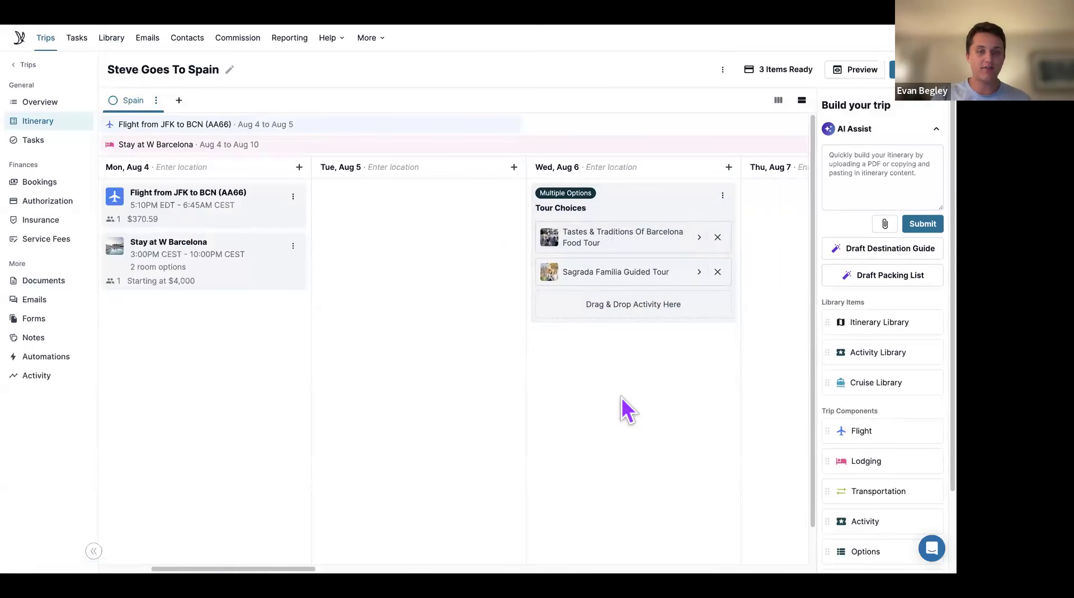
pyautogui.hscroll(2, 660, 307)
pyautogui.hscroll(-3, 627, 308)
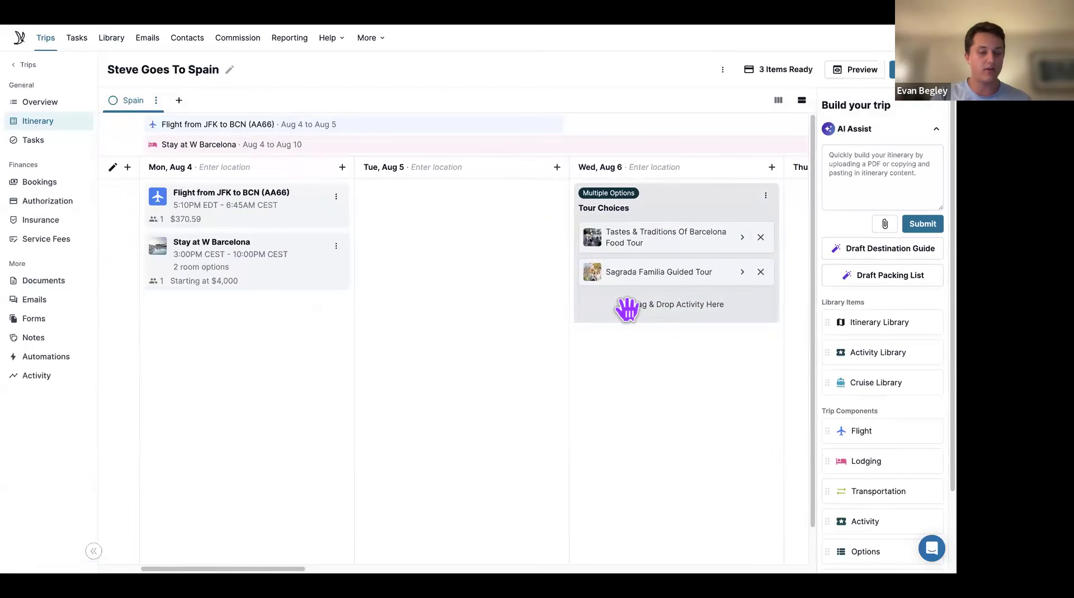
pyautogui.hscroll(-4, 627, 307)
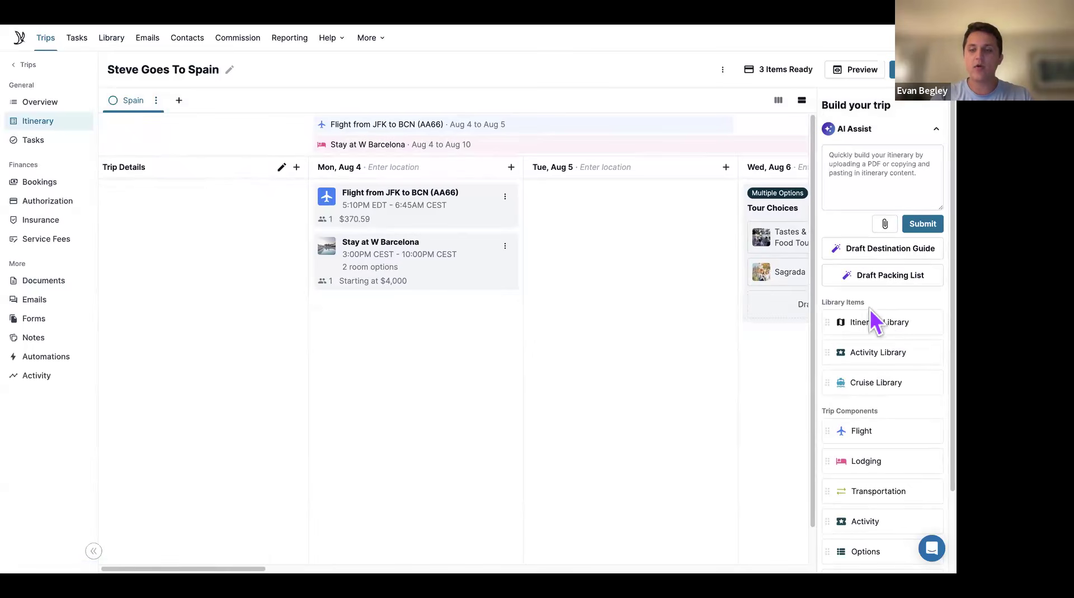
pyautogui.hscroll(-1, 590, 385)
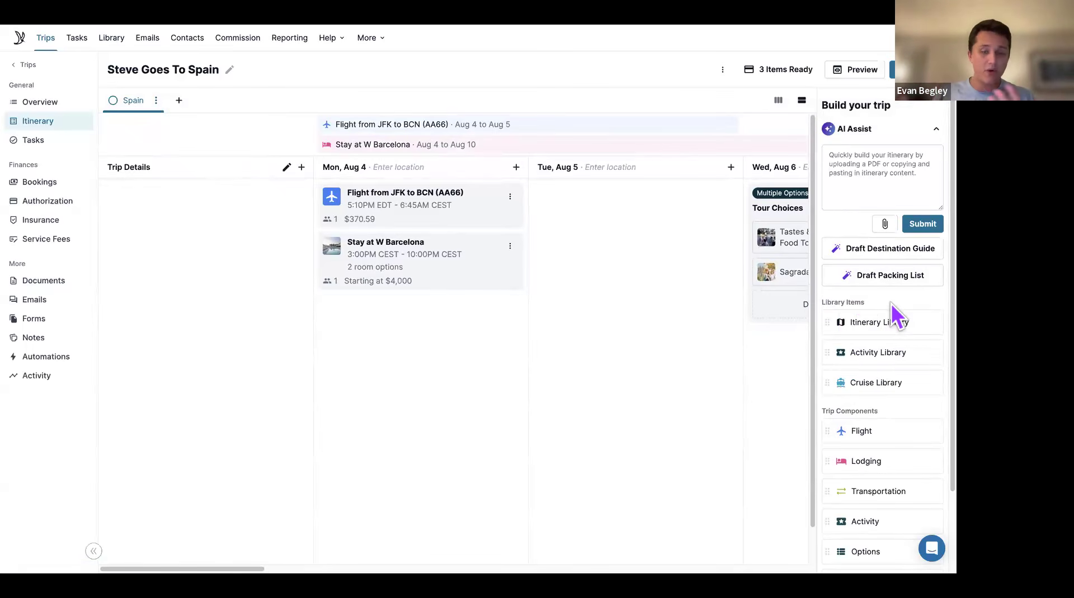
pyautogui.hscroll(3, 597, 313)
pyautogui.hscroll(-3, 596, 313)
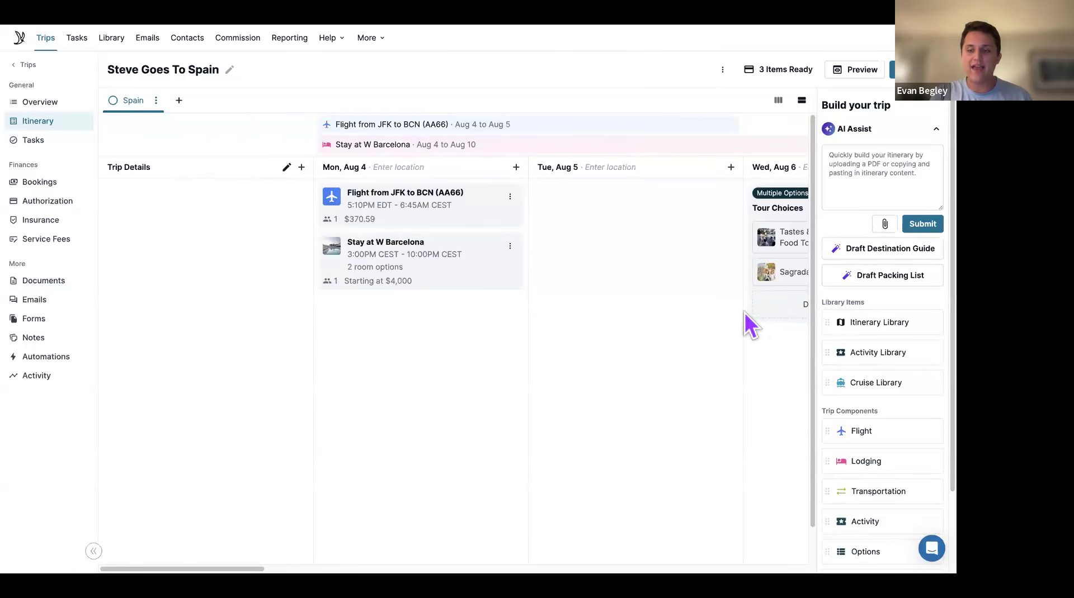
# Start an AI-drafted destination guide as a new info item and enter "Barcelona, Spain." as the destination
pyautogui.click(901, 249)
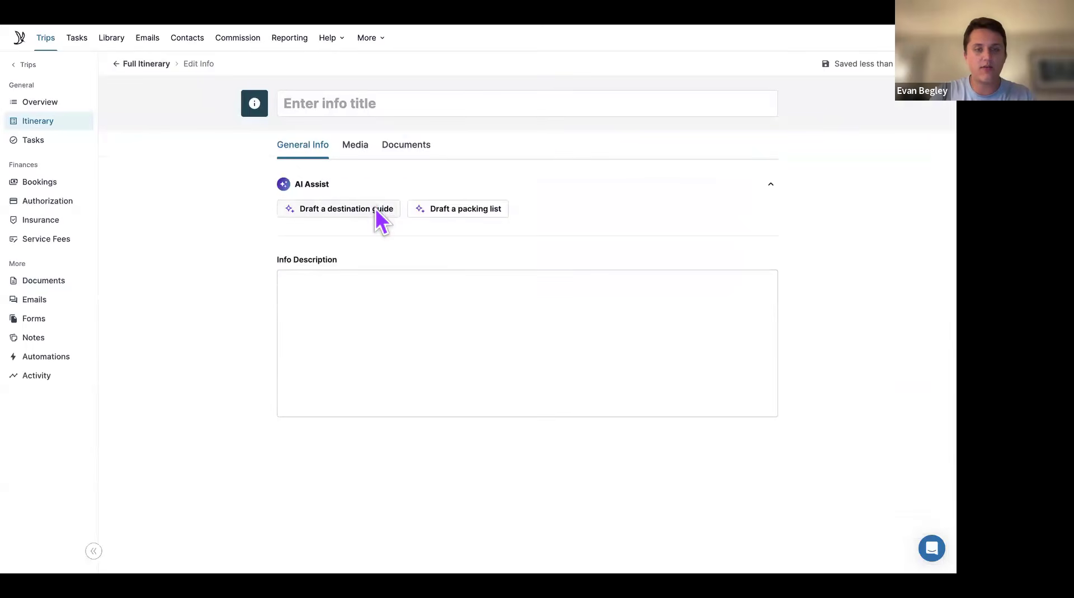
pyautogui.click(381, 213)
pyautogui.write('Barcelona, Spoai')
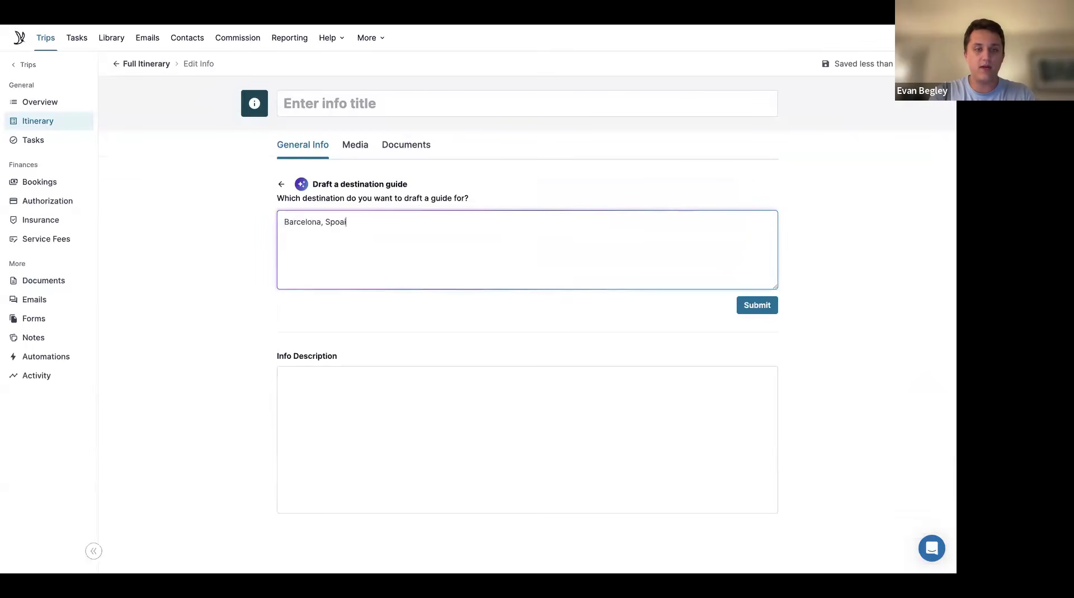
pyautogui.press('BackSpace')
pyautogui.write('ain. ')
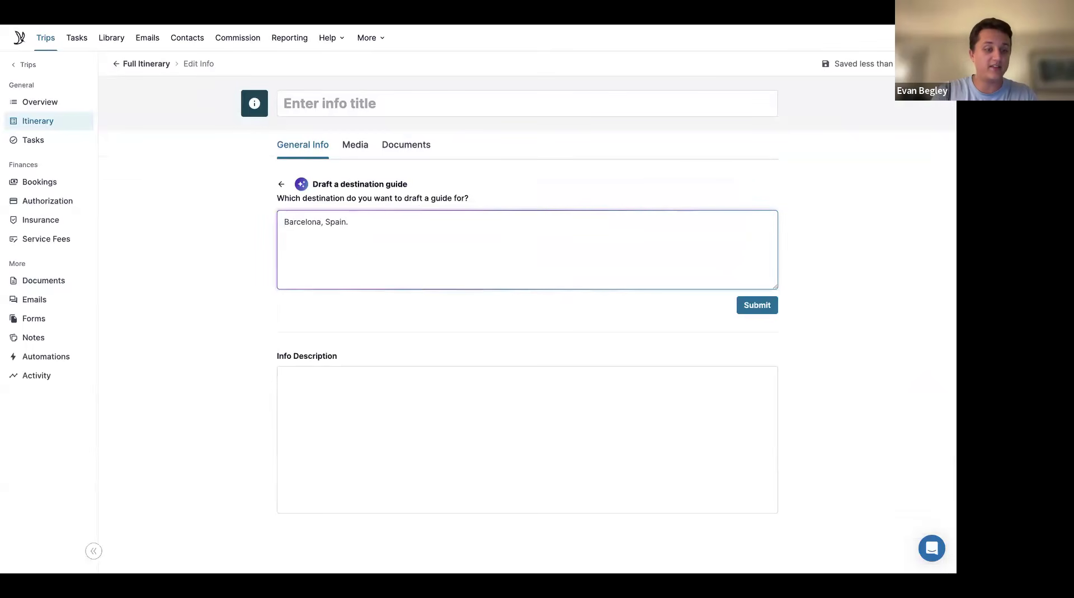
# Extend the guide prompt with "Recommend restaurants near La Rambla." and submit it to AI Assist
pyautogui.write('Reccom')
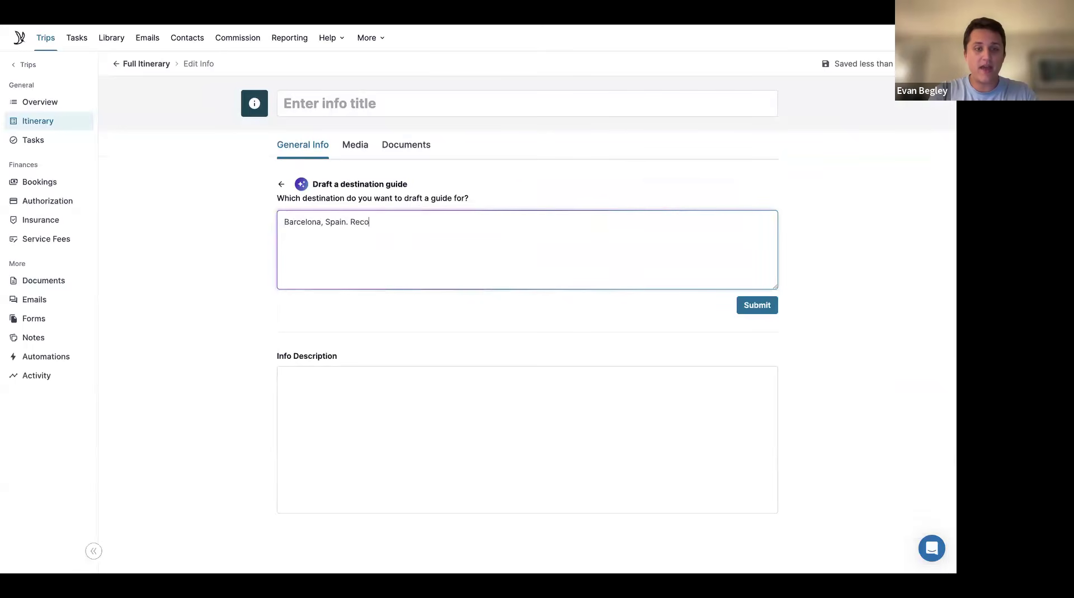
pyautogui.press('BackSpace')
pyautogui.press('BackSpace')
pyautogui.press('BackSpace')
pyautogui.write('comend')
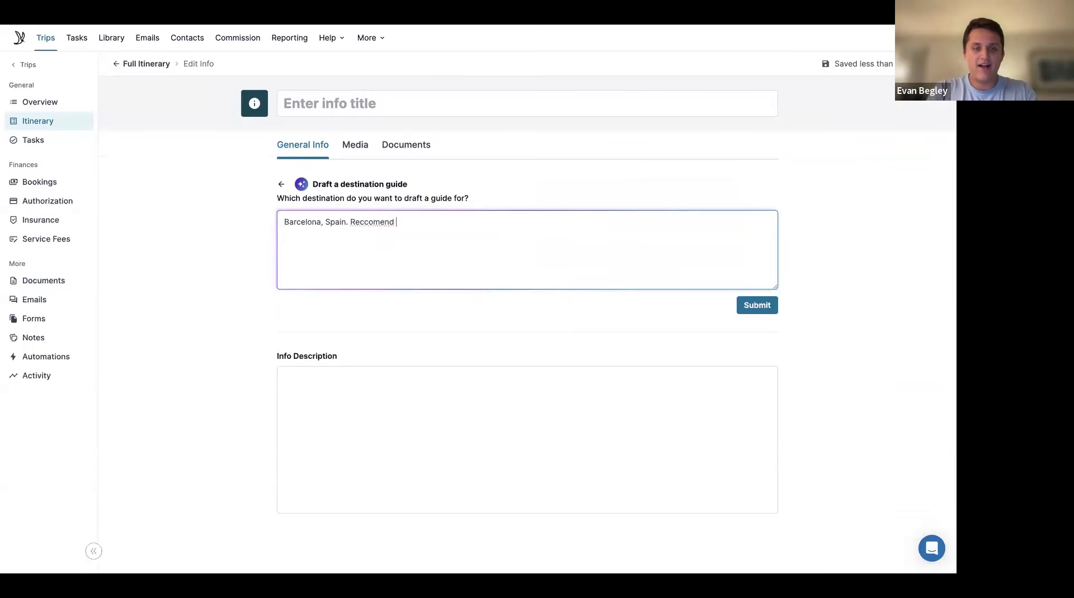
pyautogui.press('BackSpace')
pyautogui.press('BackSpace')
pyautogui.press('BackSpace')
pyautogui.press('BackSpace')
pyautogui.press('BackSpace')
pyautogui.press('BackSpace')
pyautogui.write('omme')
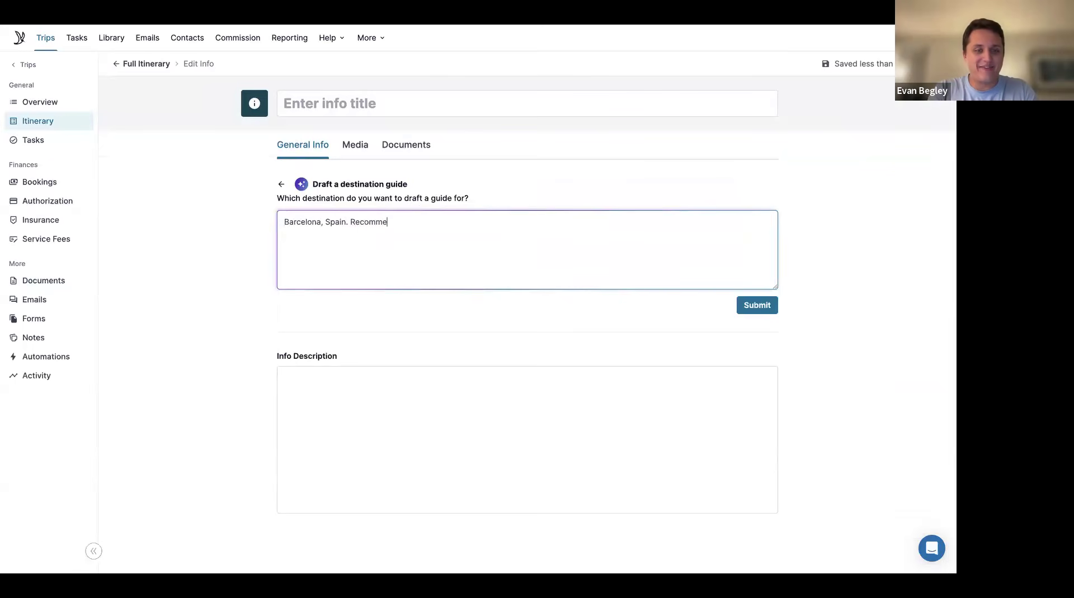
pyautogui.write('nd re')
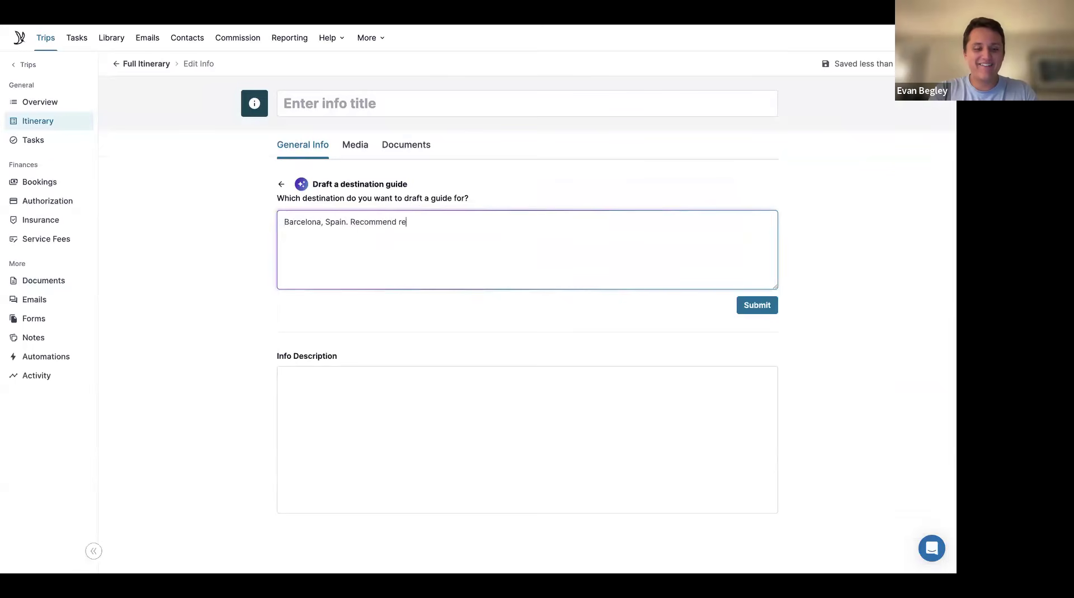
pyautogui.write('staurants near ')
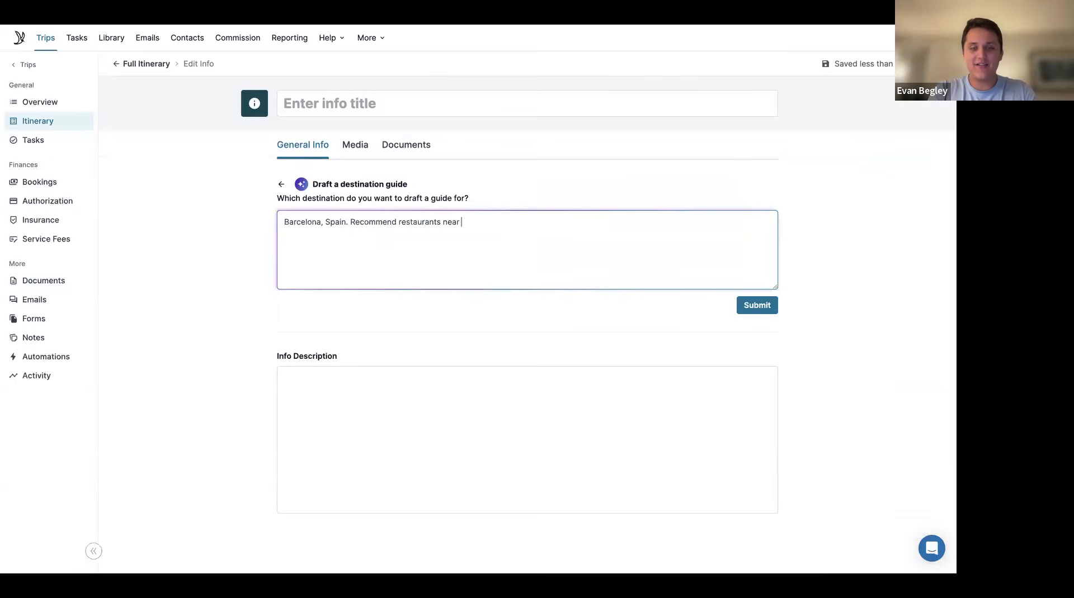
pyautogui.write('La Rambla.')
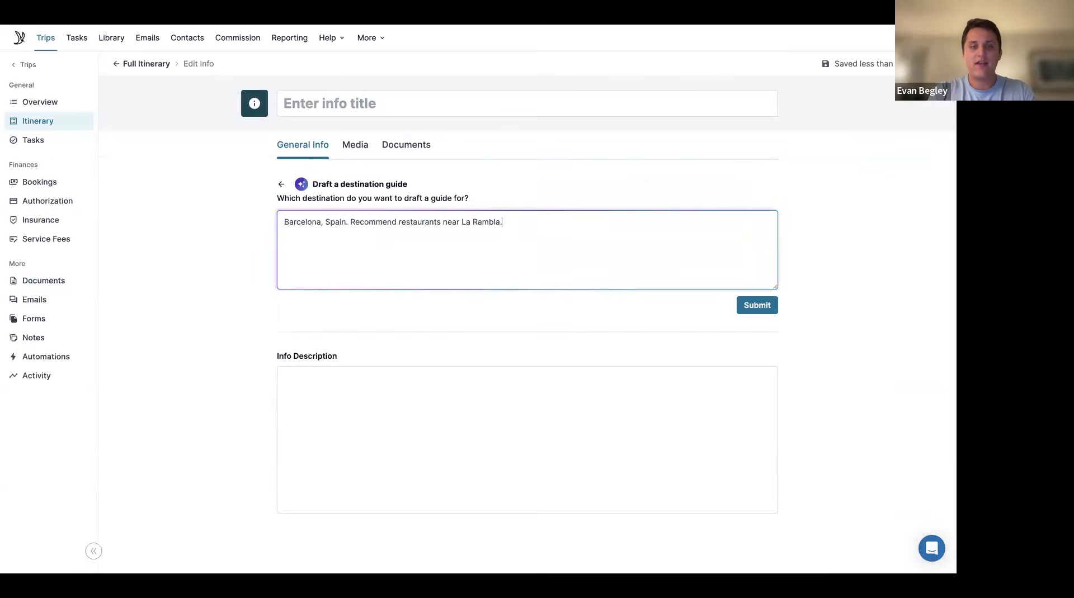
pyautogui.click(750, 308)
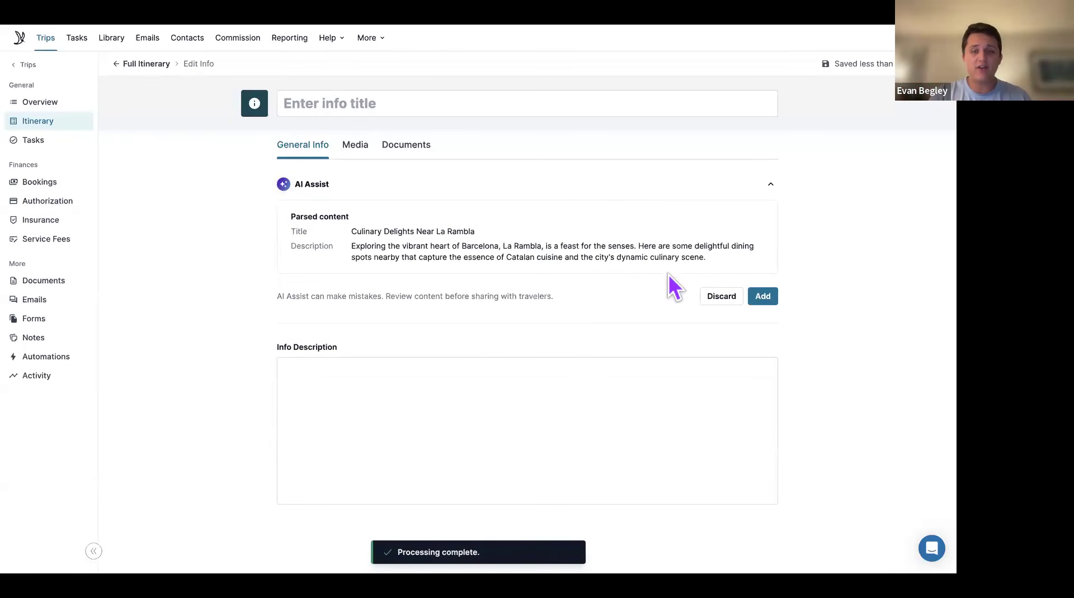
# Add the drafted restaurant text to the info item and request another AI destination guide for "Barcelona, Spain"
pyautogui.click(768, 294)
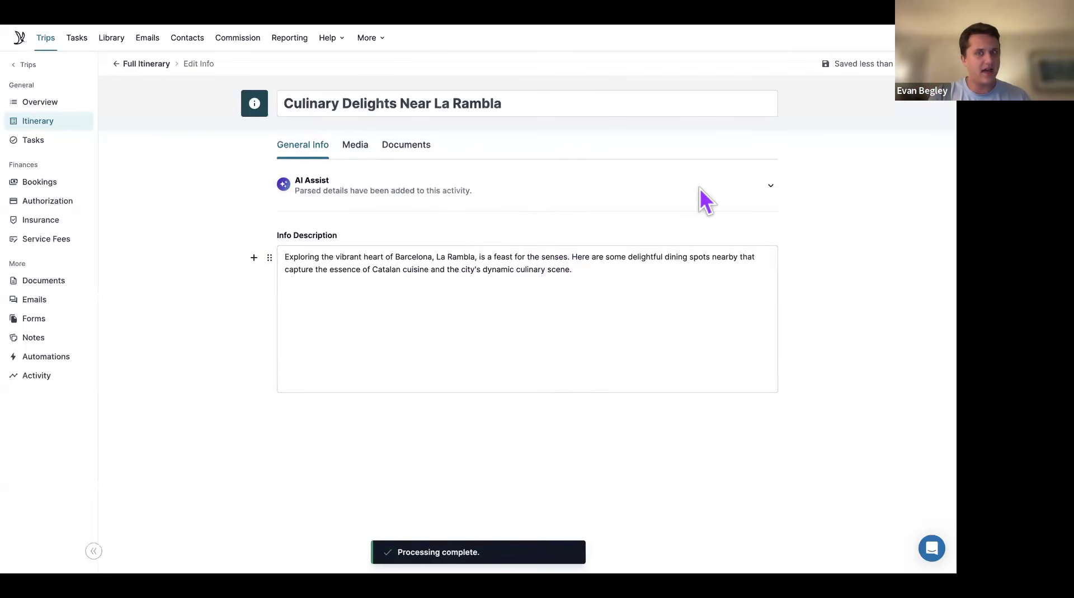
pyautogui.click(773, 192)
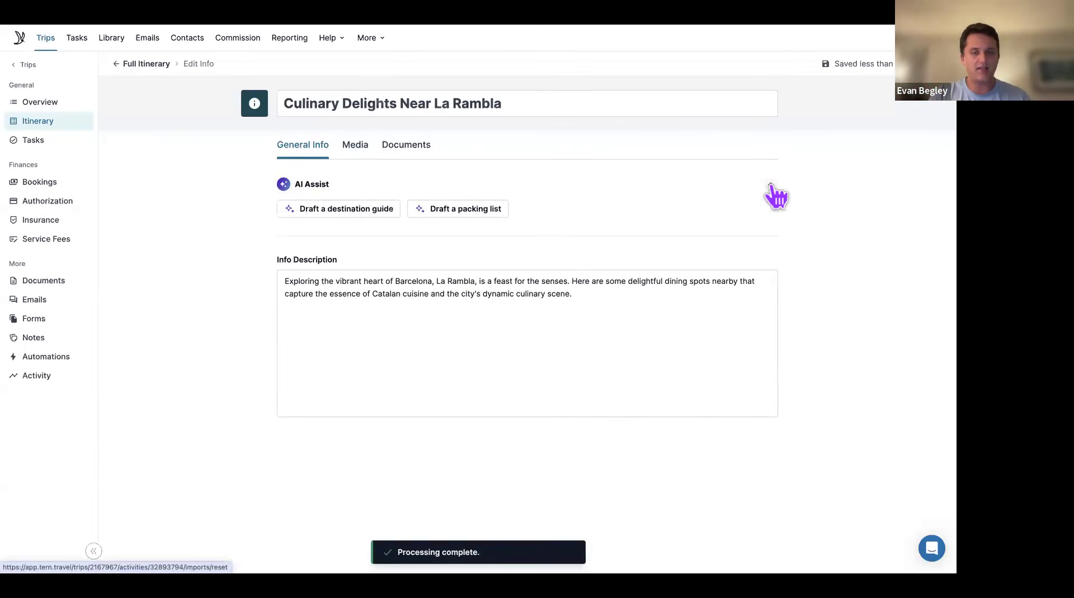
pyautogui.click(339, 221)
pyautogui.write('B')
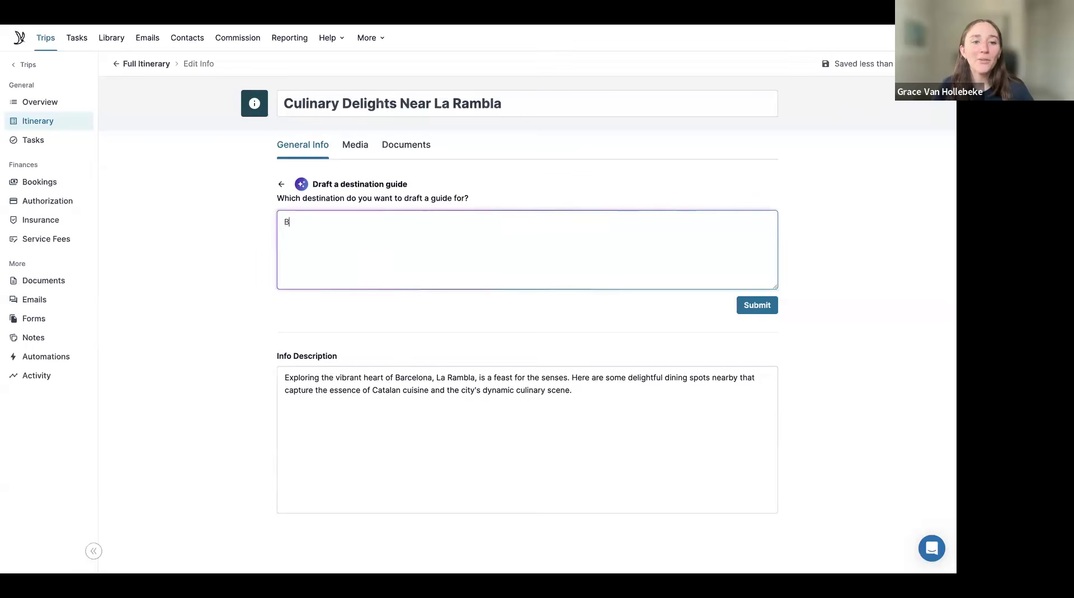
pyautogui.write('arcelona, Spain')
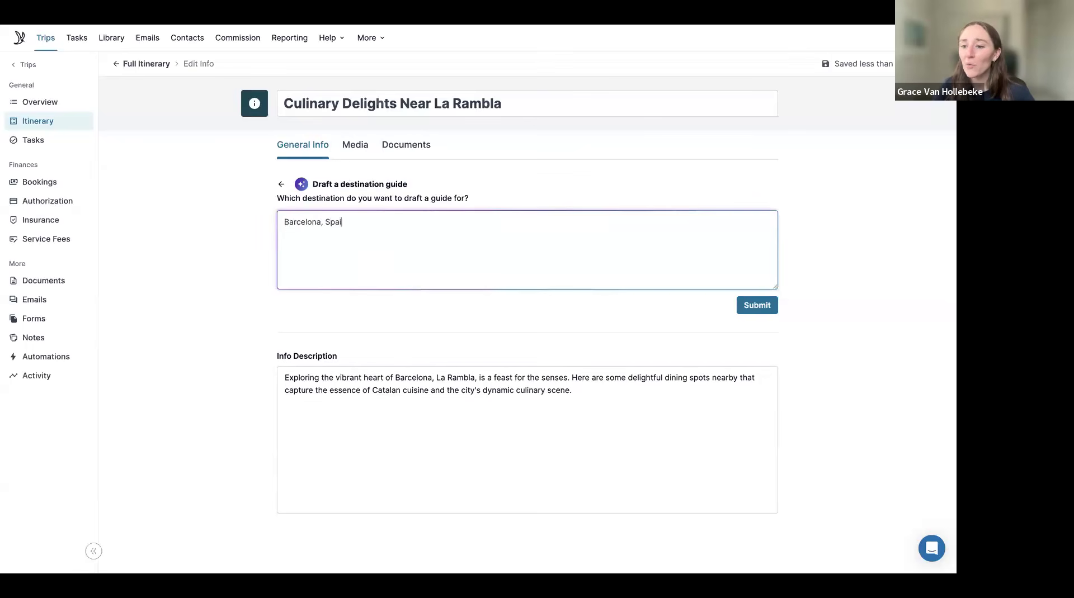
pyautogui.click(756, 307)
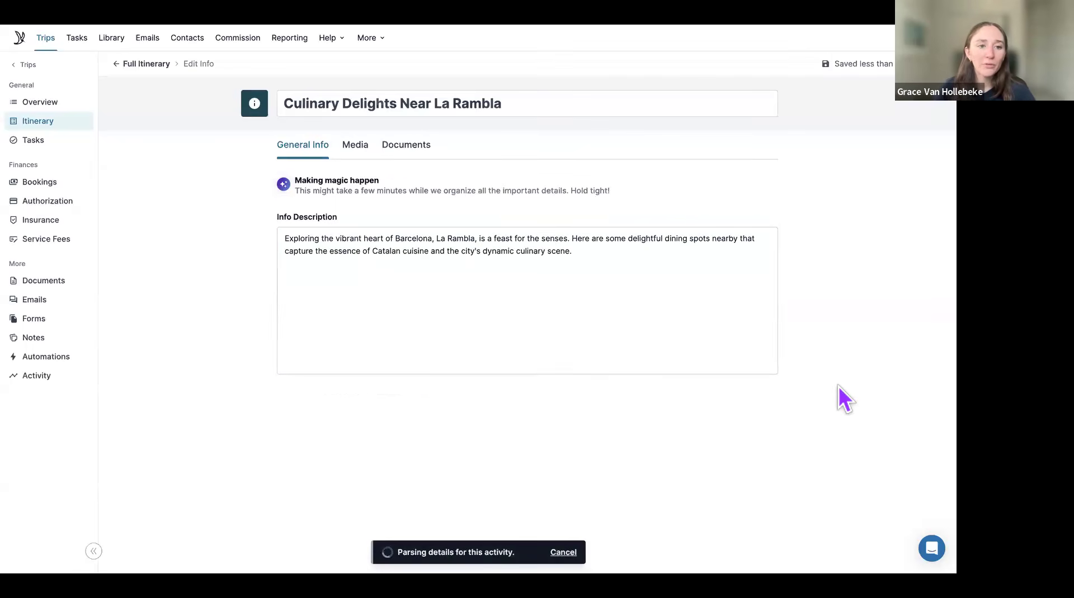
# Add the newly drafted Barcelona destination guide to the info item, replacing its title and description
pyautogui.click(464, 255)
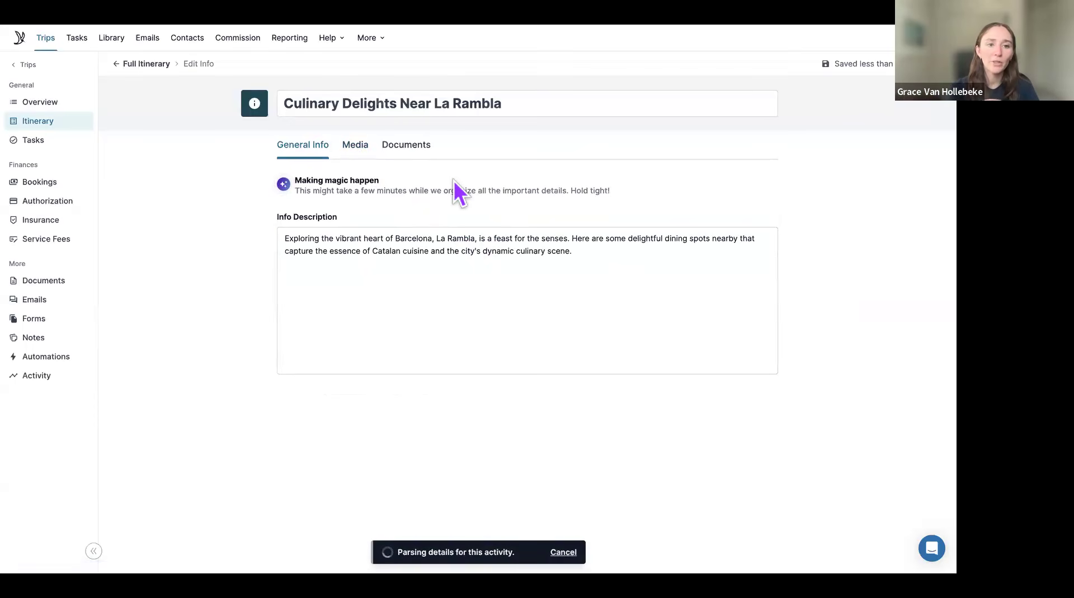
pyautogui.scroll(-3, 462, 288)
pyautogui.scroll(-12, 462, 288)
pyautogui.click(759, 365)
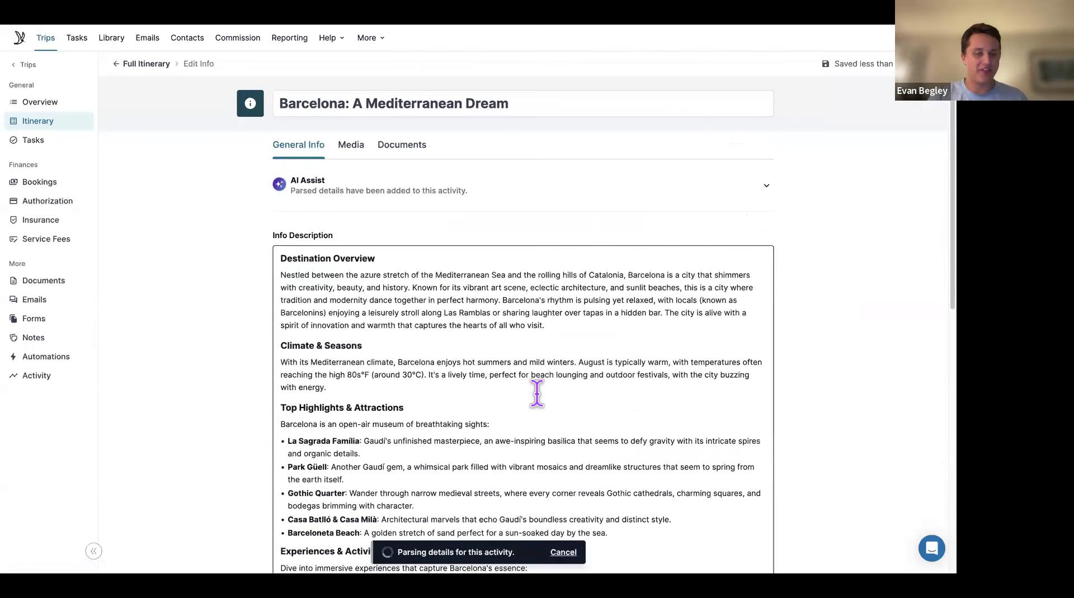
# Review the full Barcelona guide description, from the destination overview through food, shopping and insider tips to quick facts
pyautogui.scroll(-3, 537, 395)
pyautogui.scroll(-2, 537, 394)
pyautogui.scroll(-5, 537, 394)
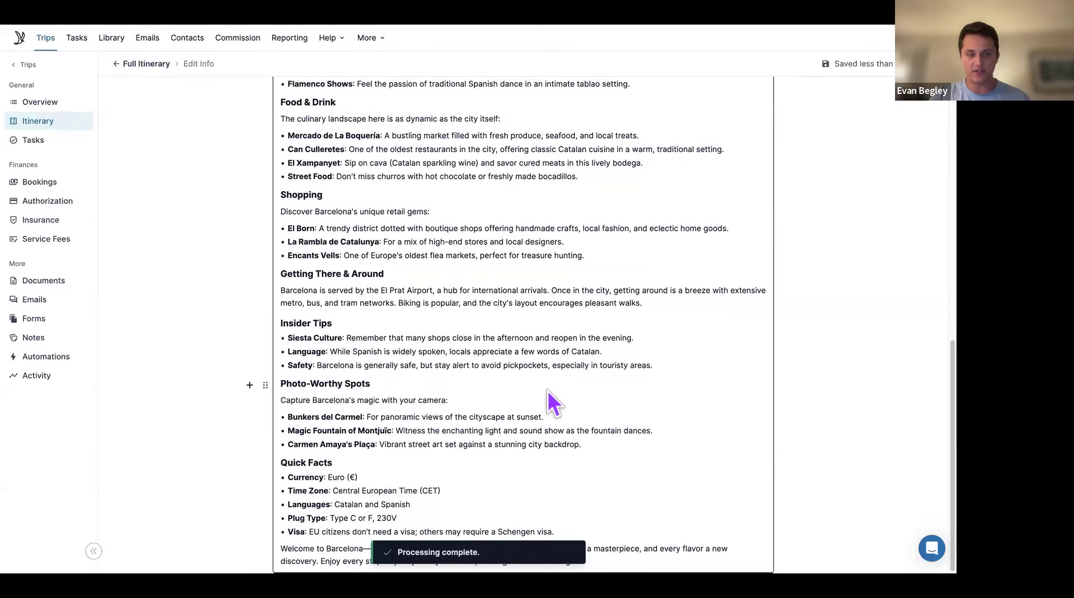
pyautogui.scroll(10, 547, 402)
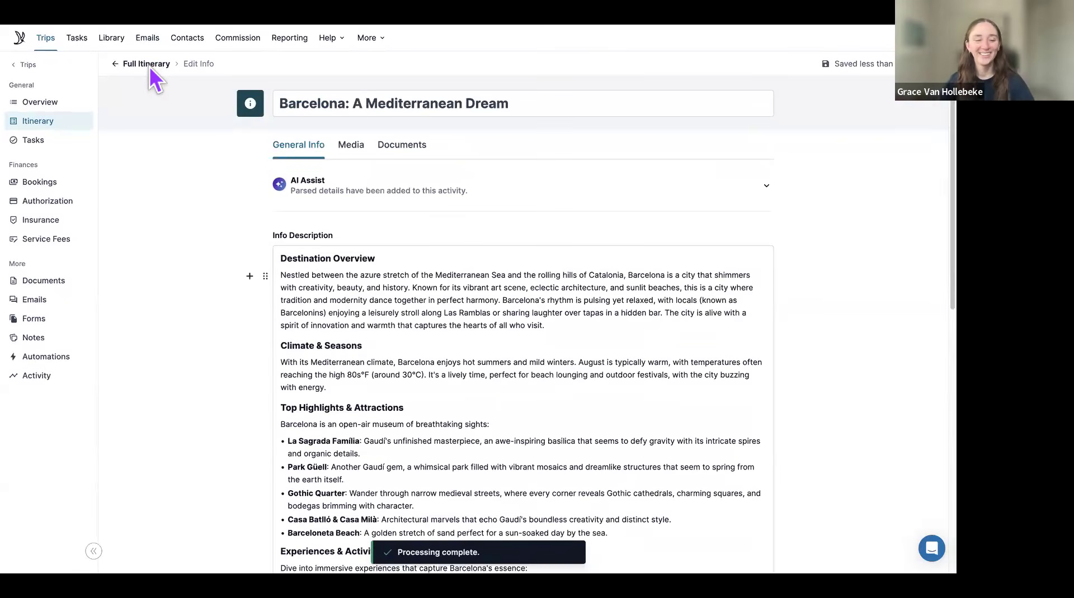
pyautogui.scroll(-3, 458, 295)
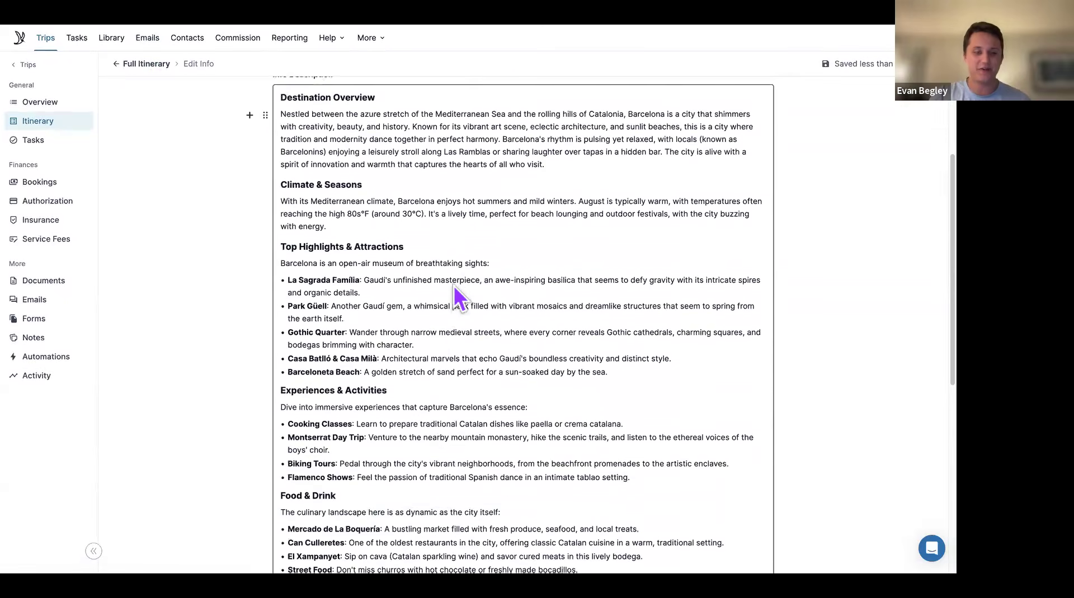
pyautogui.scroll(-1, 458, 295)
pyautogui.scroll(-4, 454, 289)
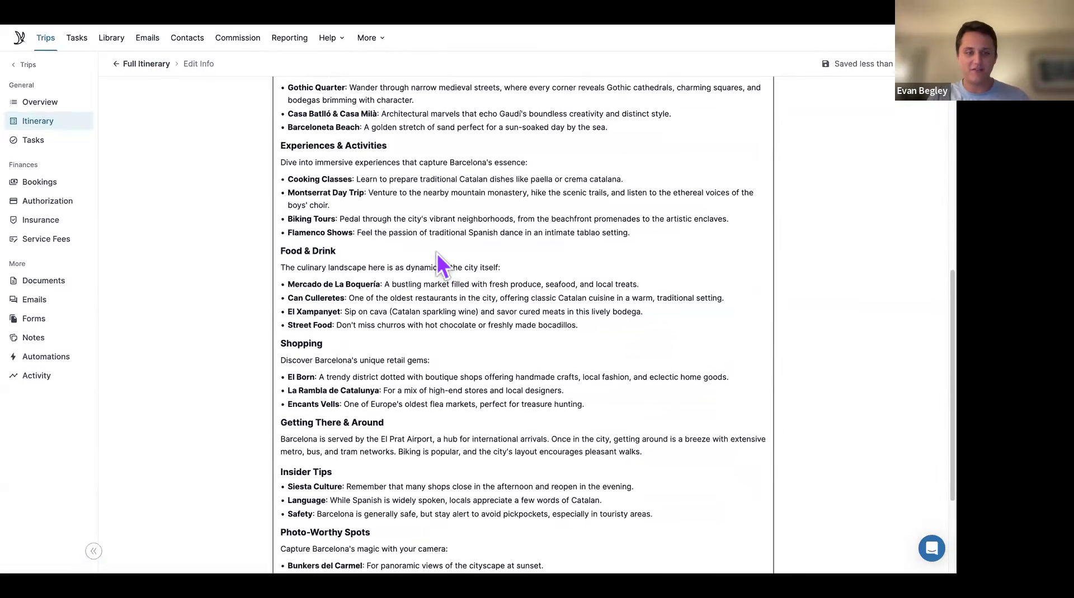
pyautogui.scroll(-1, 405, 301)
pyautogui.scroll(-1, 419, 364)
pyautogui.scroll(10, 196, 156)
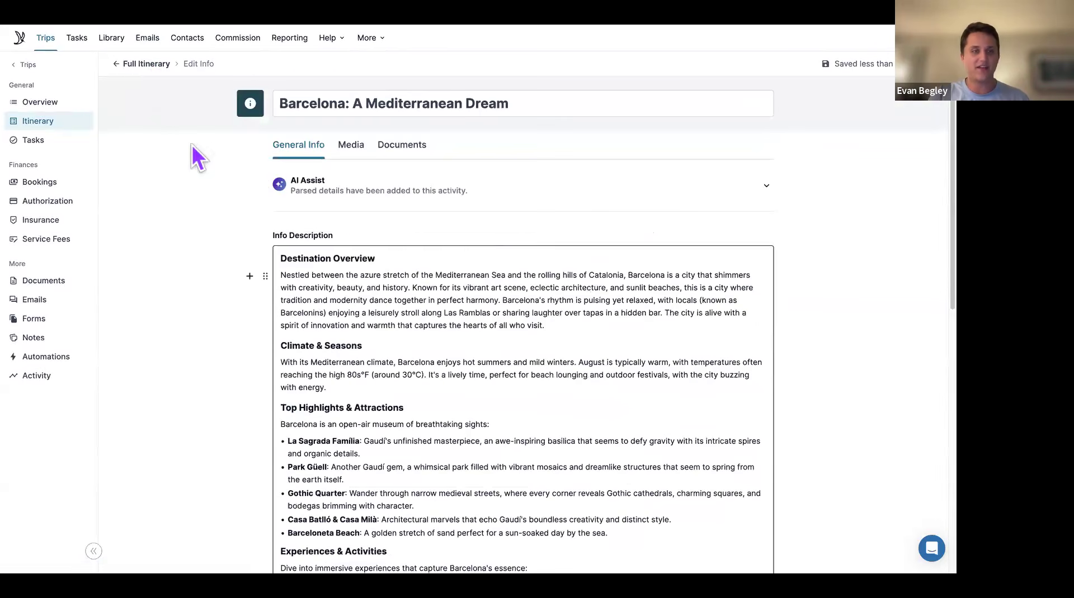
# Return to the full itinerary and review the day columns from Trip Details through Wed, Aug 6 and the available trip components
pyautogui.click(145, 63)
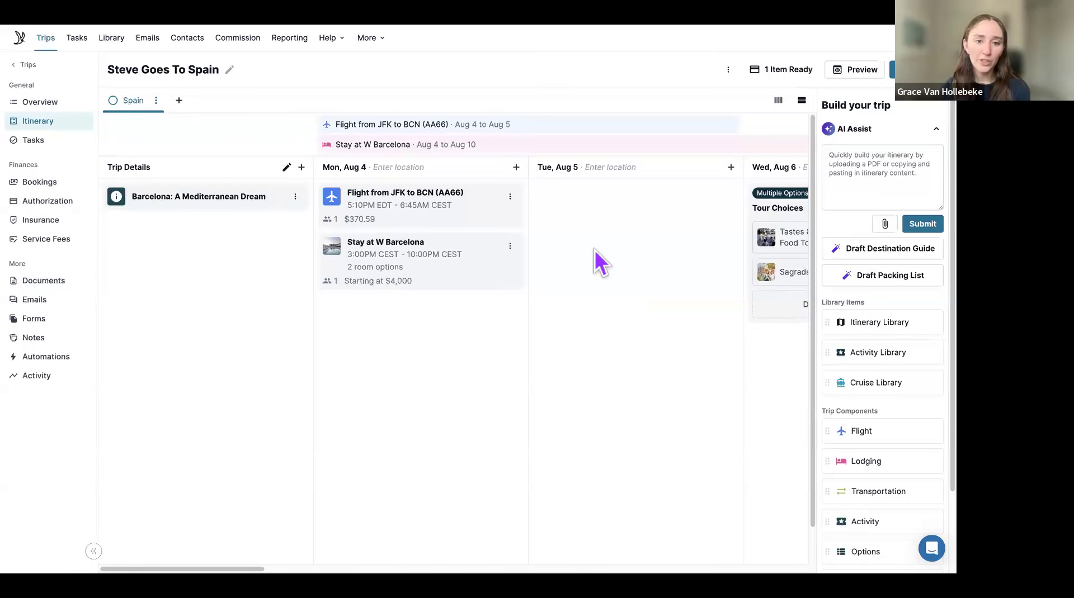
pyautogui.hscroll(5, 595, 250)
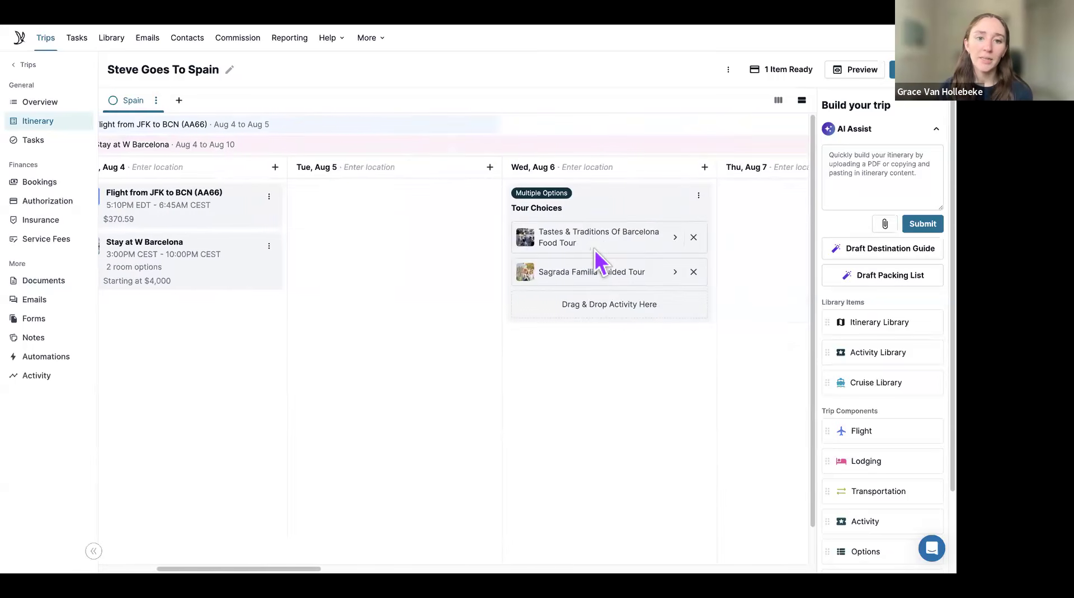
pyautogui.hscroll(3, 595, 250)
pyautogui.hscroll(-2, 595, 250)
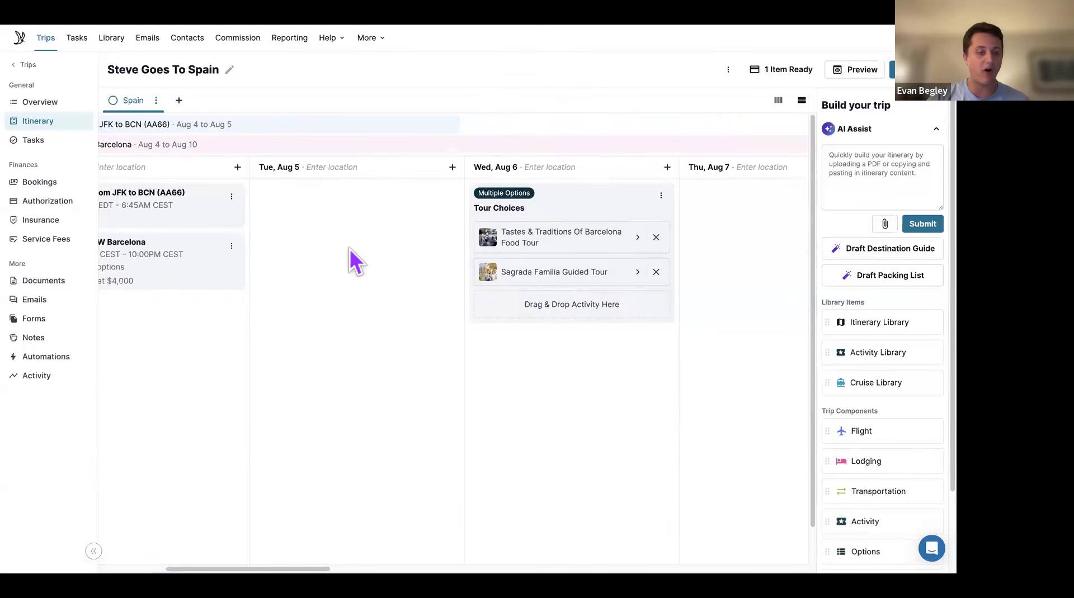
pyautogui.hscroll(-6, 350, 249)
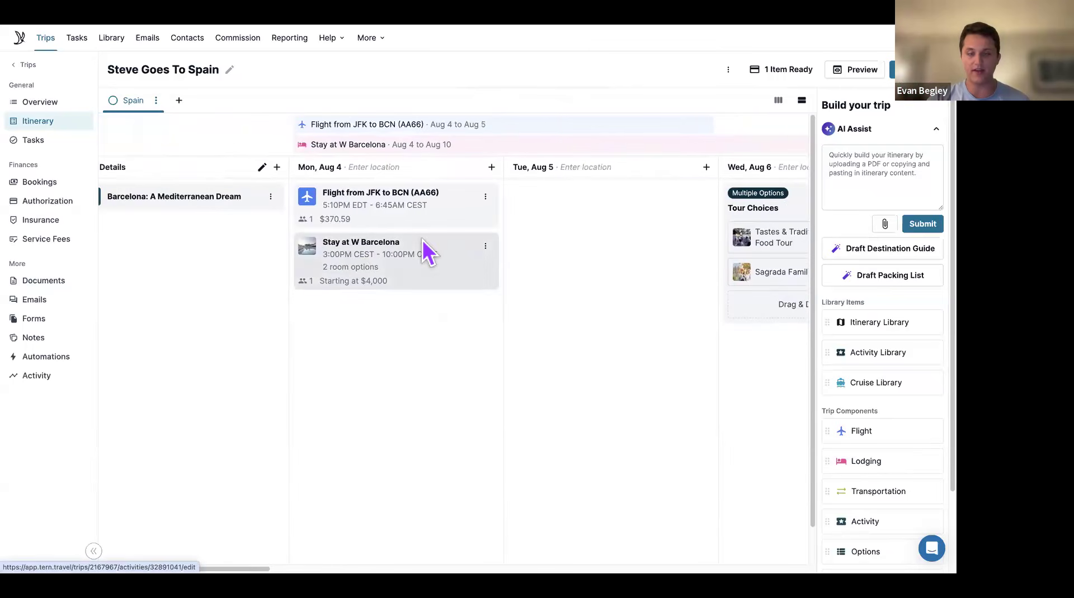
pyautogui.hscroll(-1, 422, 240)
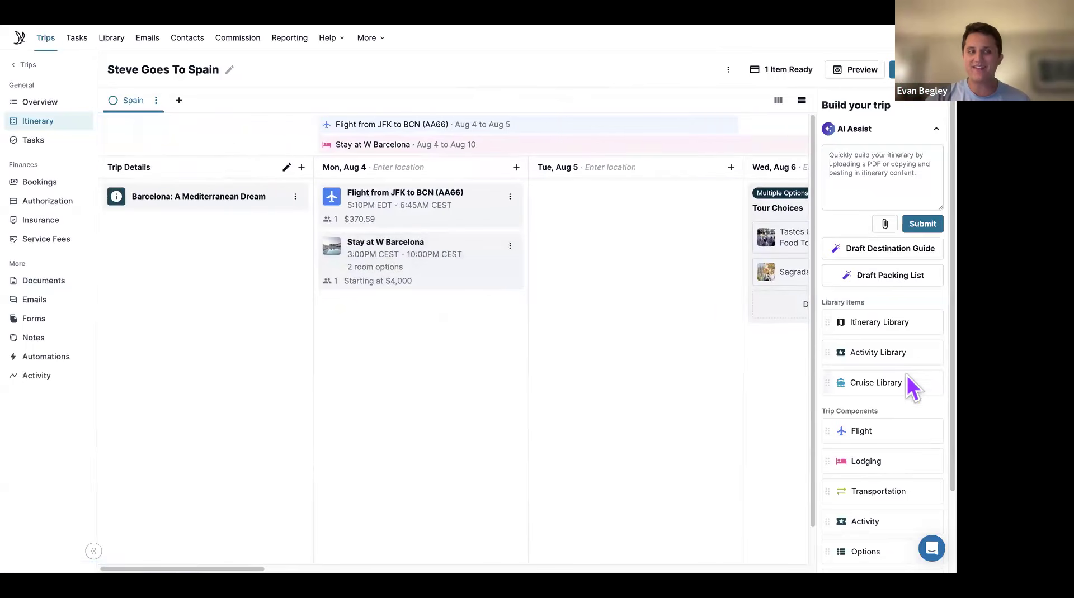
pyautogui.hscroll(1, 613, 251)
pyautogui.hscroll(3, 612, 250)
pyautogui.hscroll(-4, 521, 263)
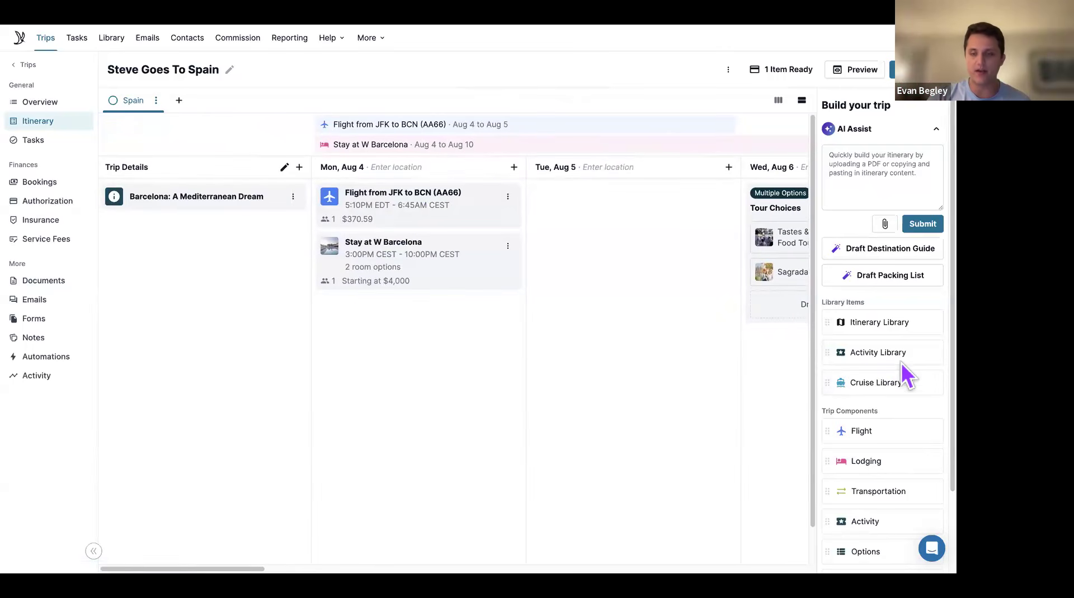
pyautogui.scroll(-3, 904, 367)
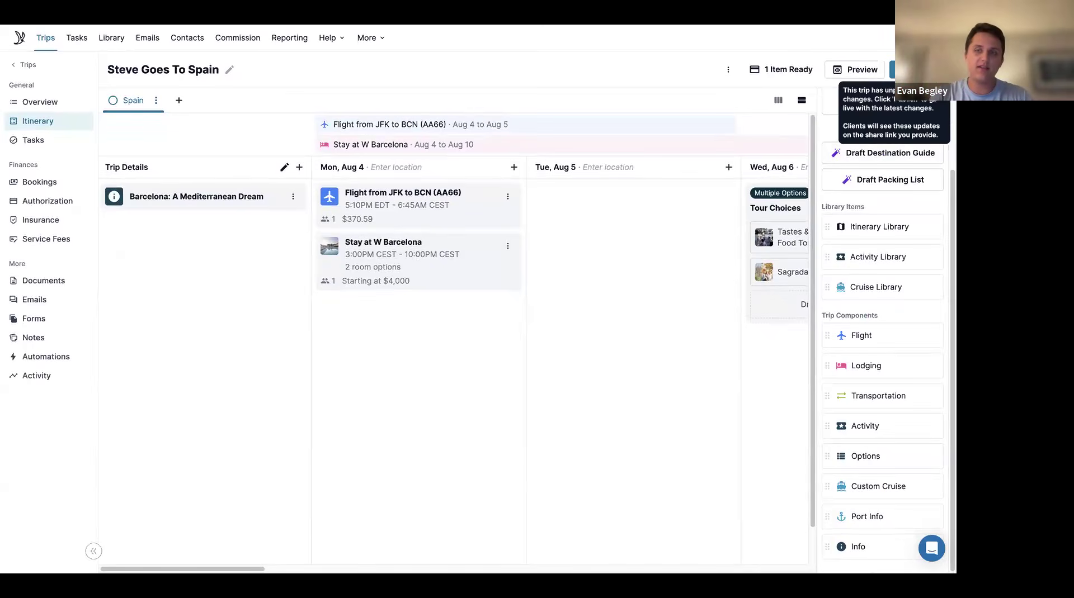
# Publish the trip updates and check the sender address and message placeholder in the client notification email
pyautogui.click(912, 69)
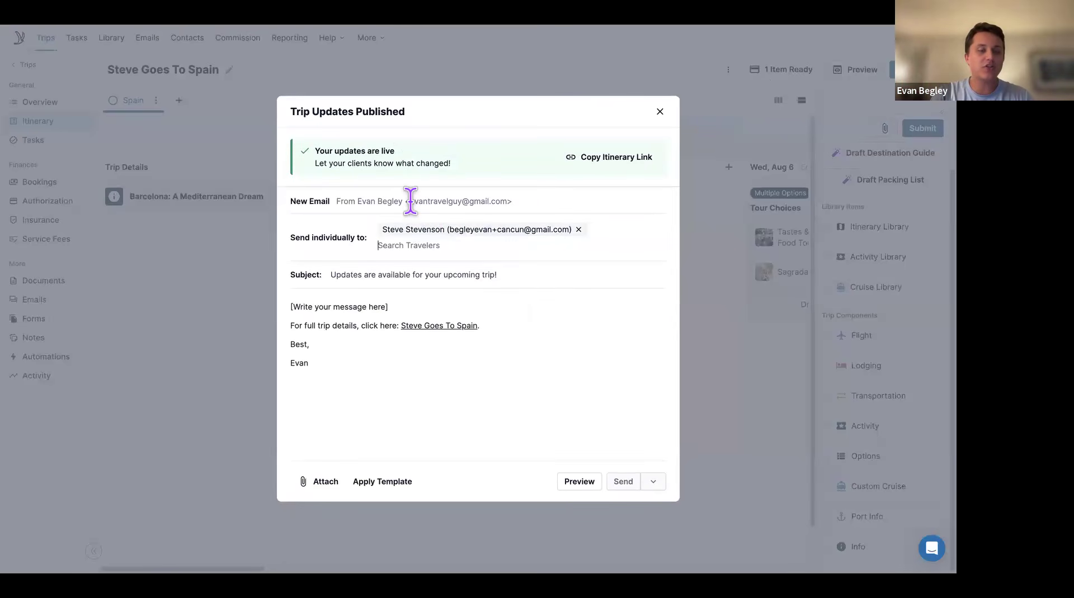
pyautogui.moveTo(410, 201); pyautogui.dragTo(510, 203)
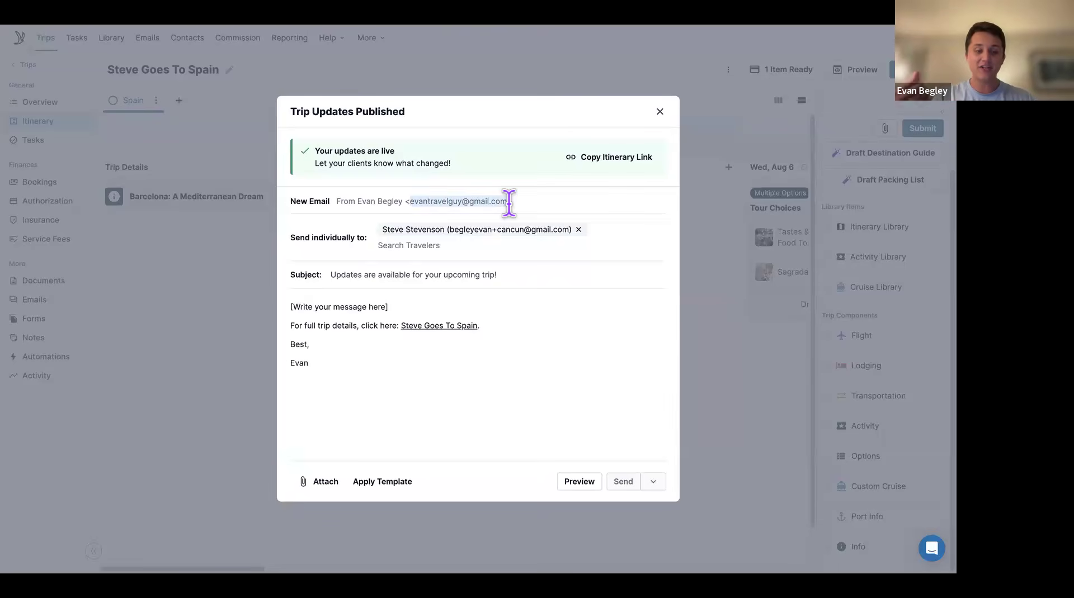
pyautogui.click(434, 299)
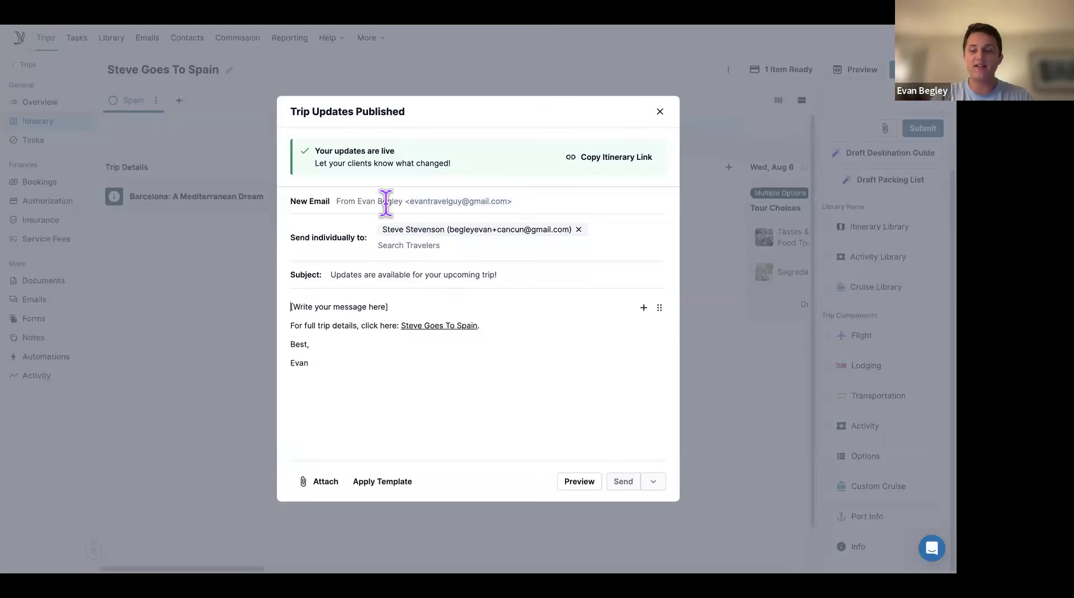
pyautogui.moveTo(407, 306); pyautogui.dragTo(289, 307)
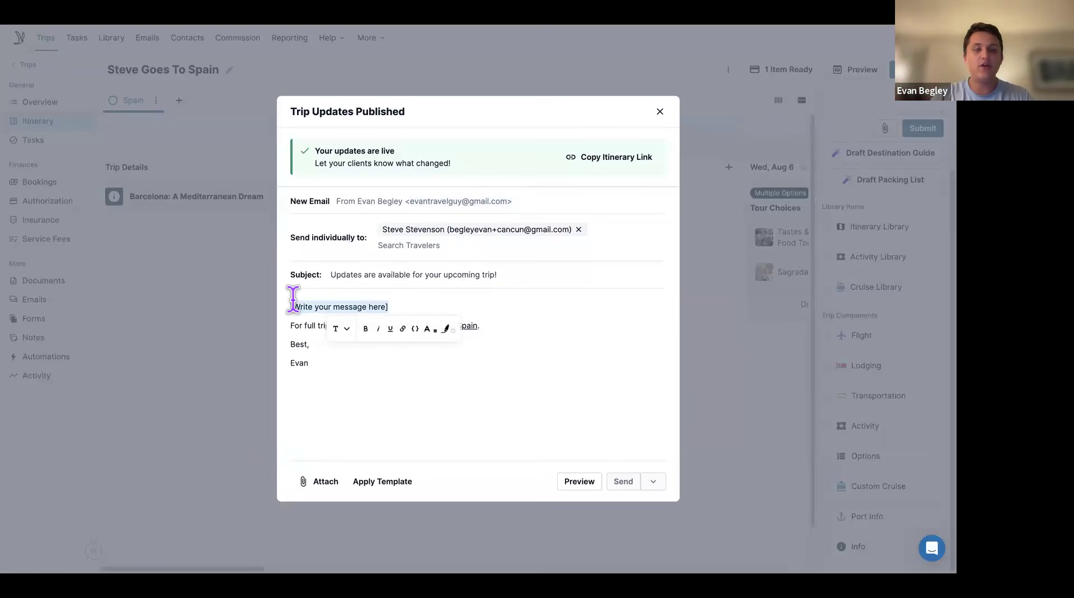
# Look through the saved email templates without applying one and copy the published itinerary's link
pyautogui.click(372, 483)
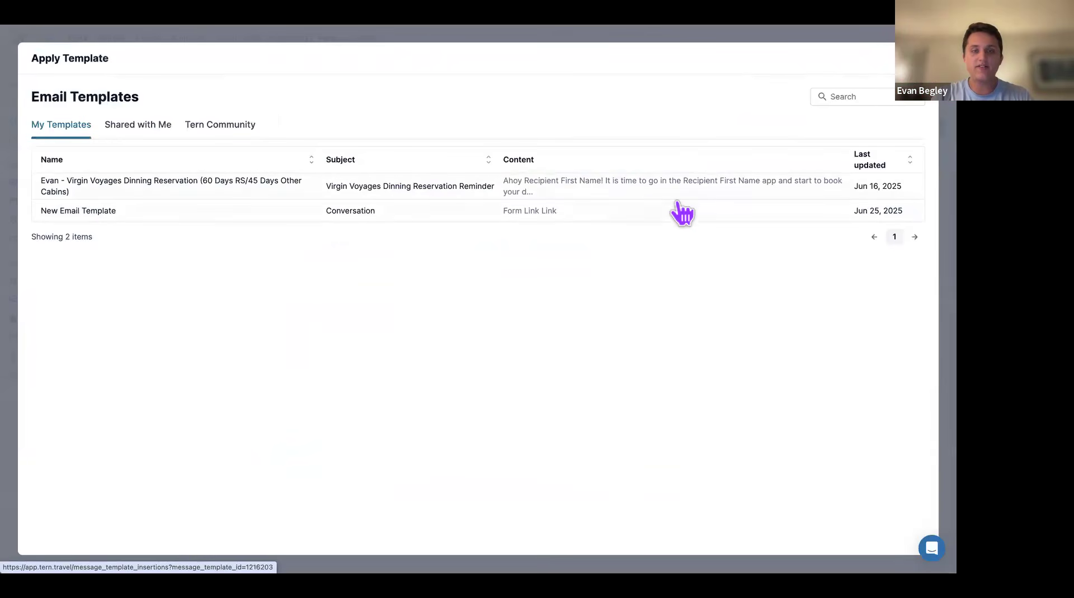
pyautogui.click(921, 59)
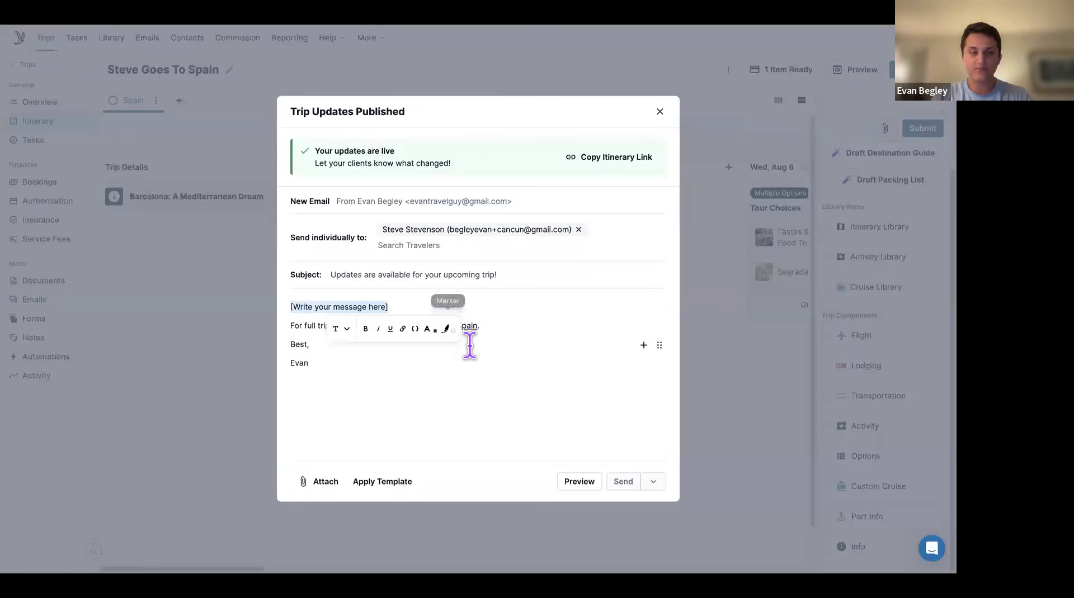
pyautogui.click(465, 389)
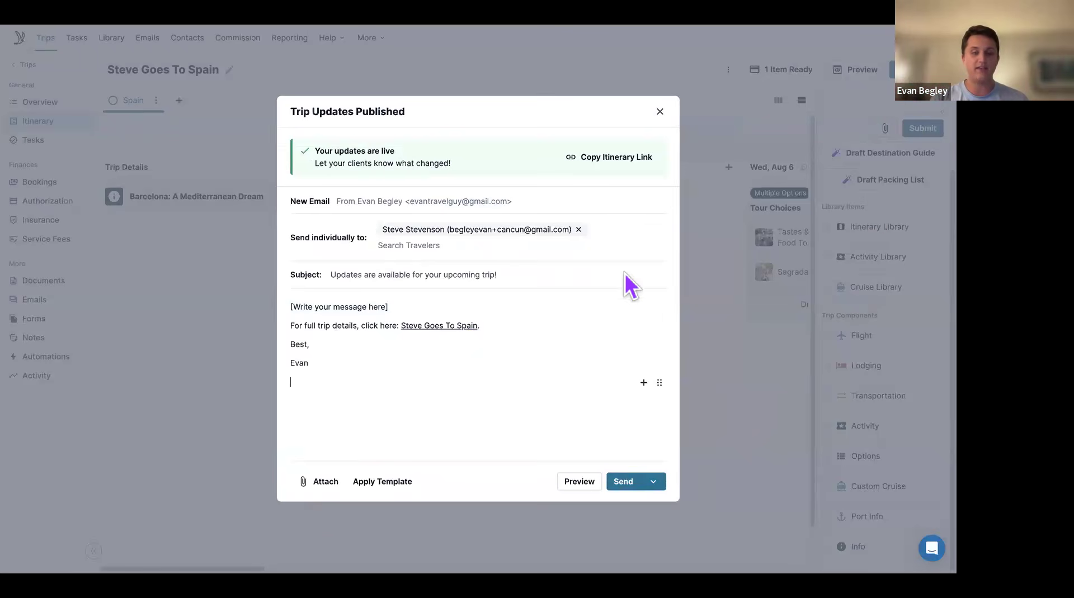
pyautogui.click(609, 157)
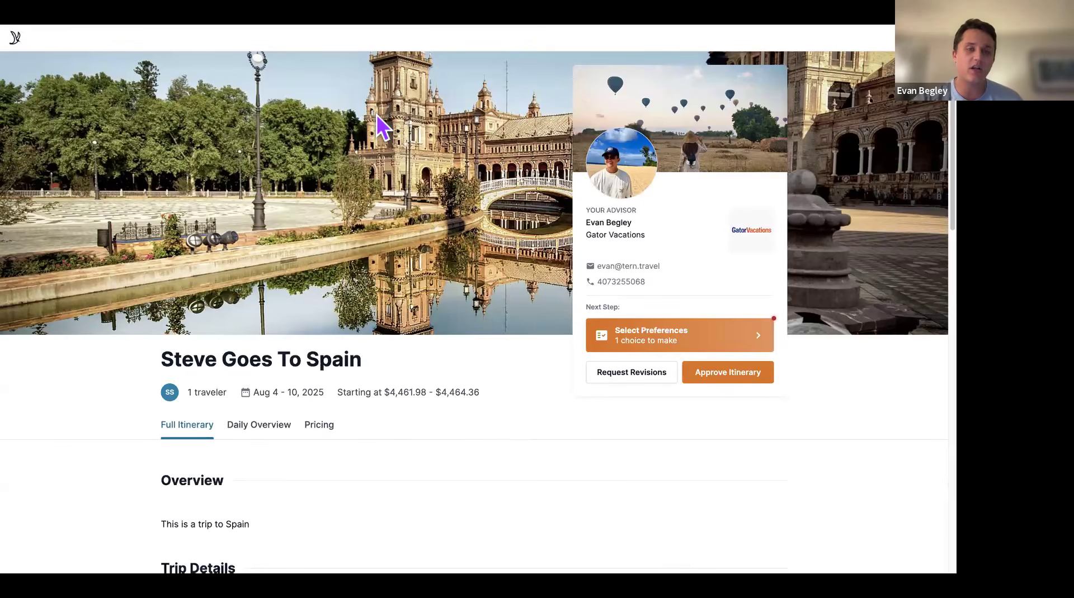
# Review the client-facing itinerary's overview and the full details of the Barcelona destination guide
pyautogui.scroll(-5, 445, 128)
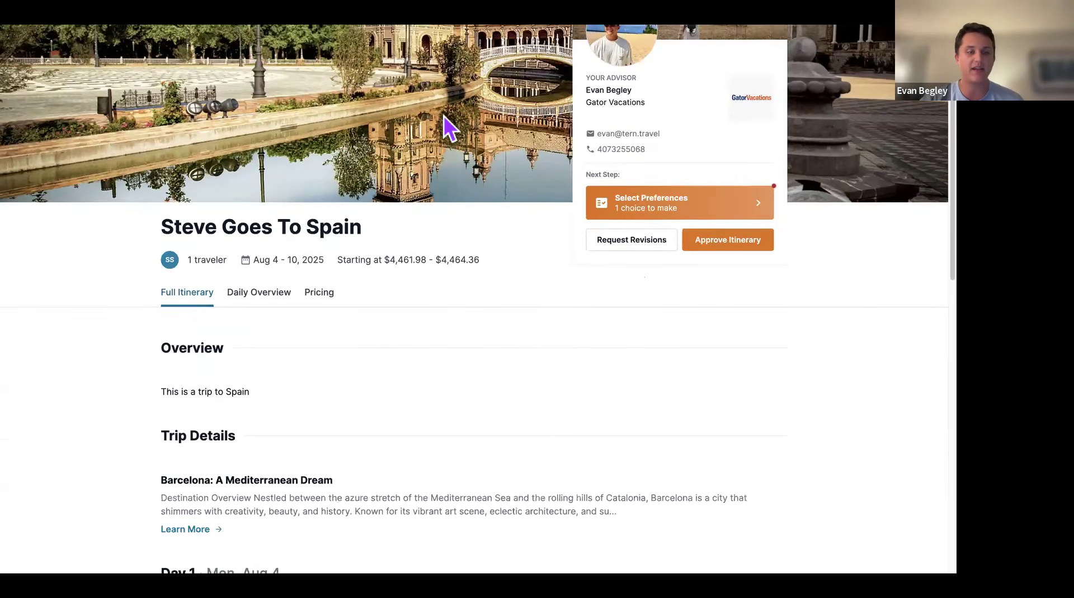
pyautogui.moveTo(161, 283); pyautogui.dragTo(241, 282)
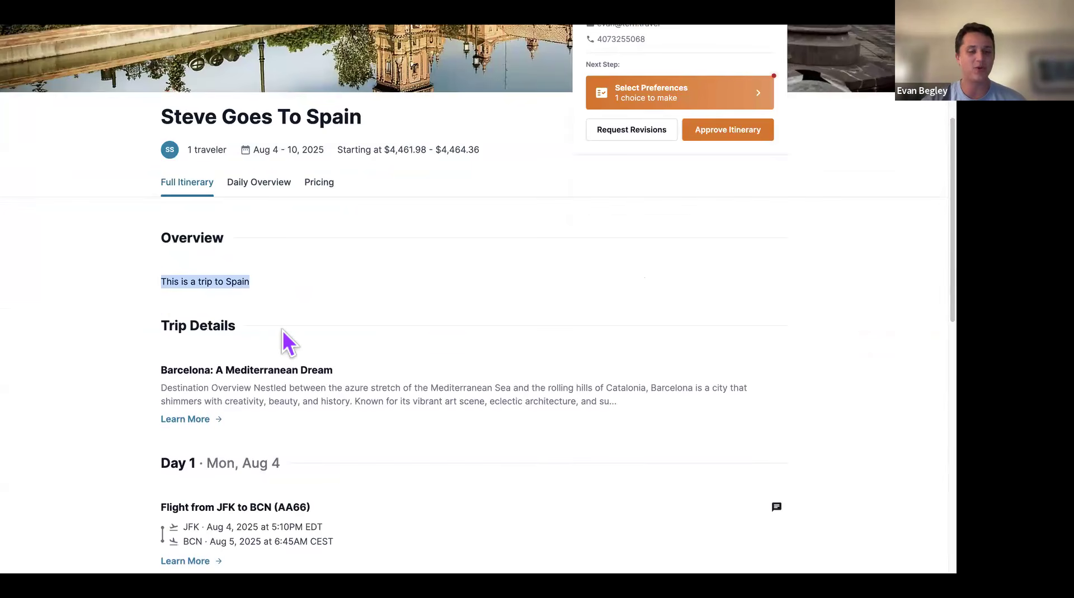
pyautogui.click(310, 300)
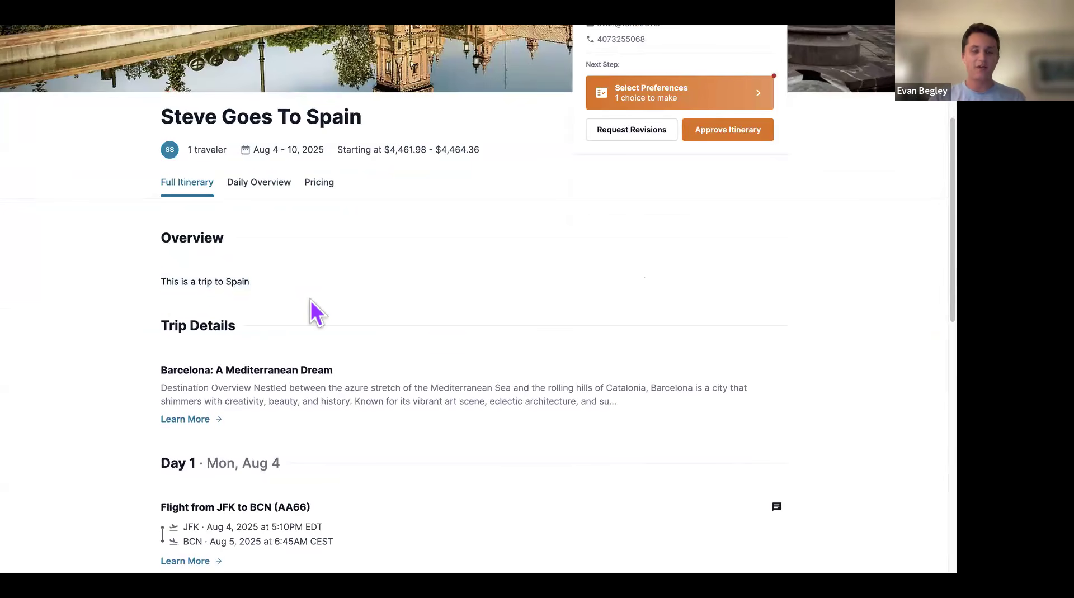
pyautogui.scroll(-3, 310, 301)
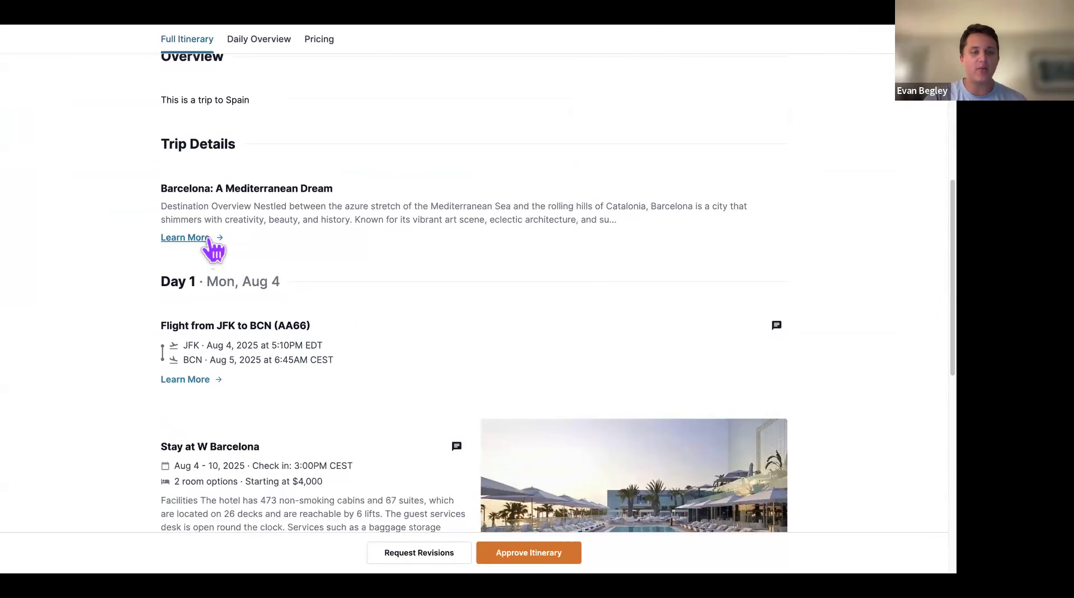
pyautogui.click(185, 237)
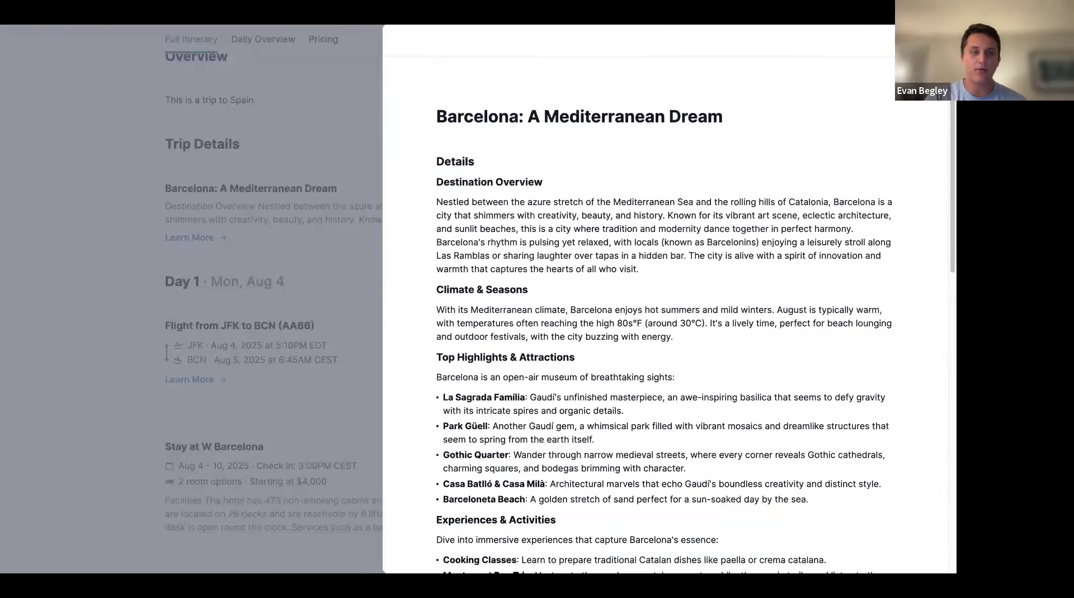
pyautogui.press('Escape')
# Examine the JFK to BCN flight details, the W Barcelona stay and the Day 3 tour choices in the client itinerary
pyautogui.scroll(-1, 330, 249)
pyautogui.scroll(-2, 330, 249)
pyautogui.click(194, 267)
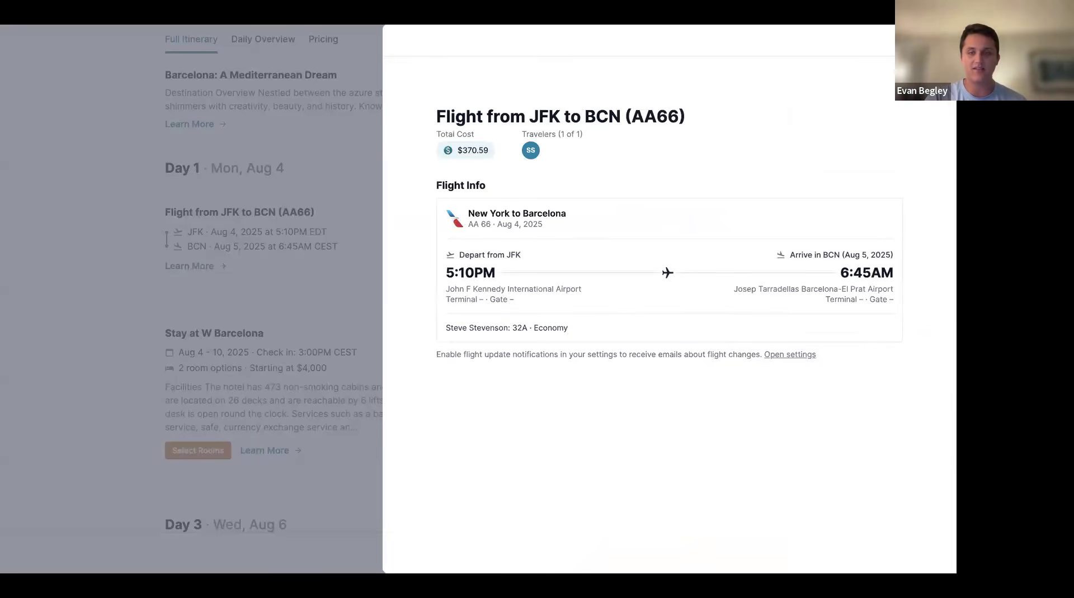
pyautogui.press('Escape')
pyautogui.scroll(-5, 540, 275)
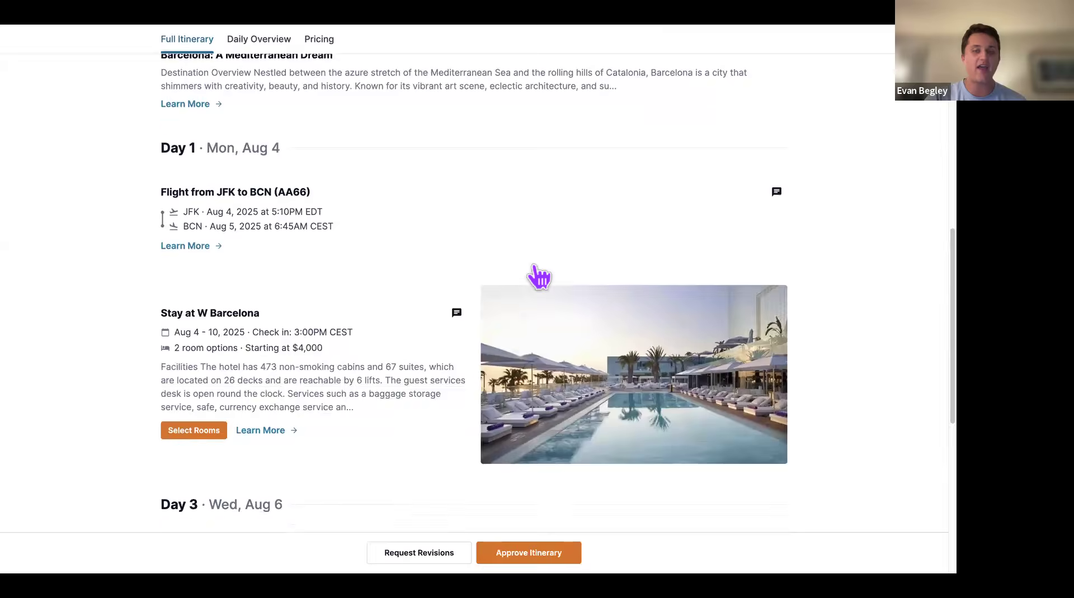
pyautogui.scroll(1, 196, 263)
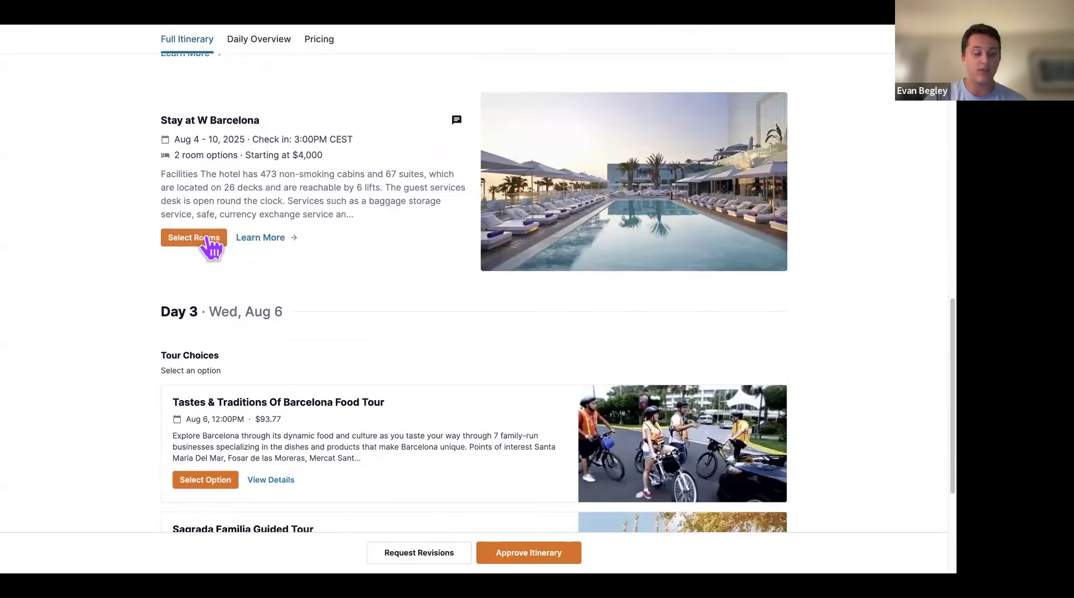
# Look over the Day 3 tour choices and the day-by-day overview of the client itinerary
pyautogui.scroll(-4, 210, 412)
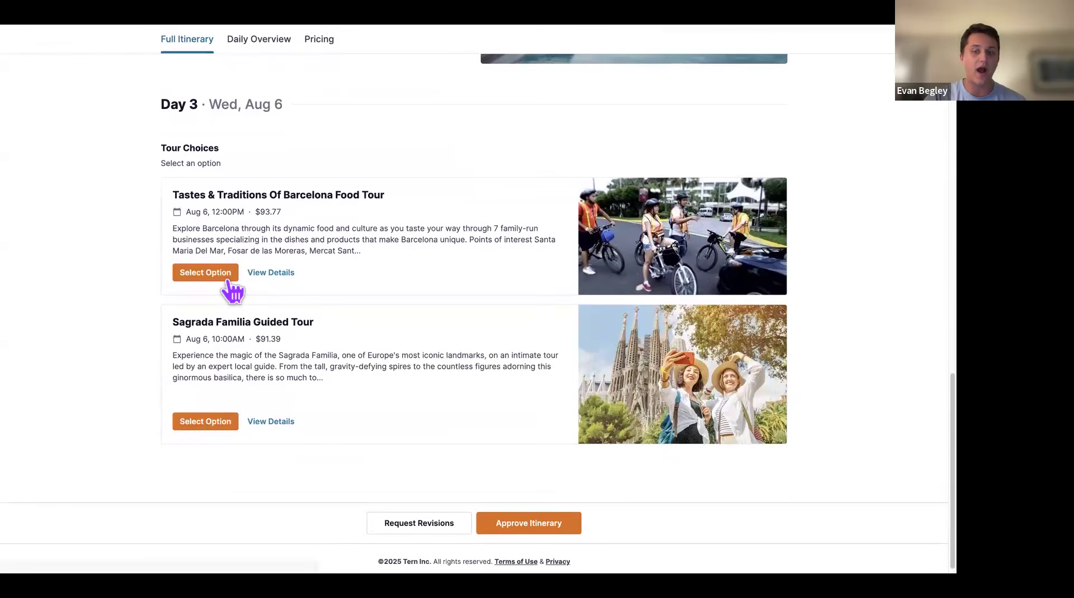
pyautogui.scroll(15, 246, 257)
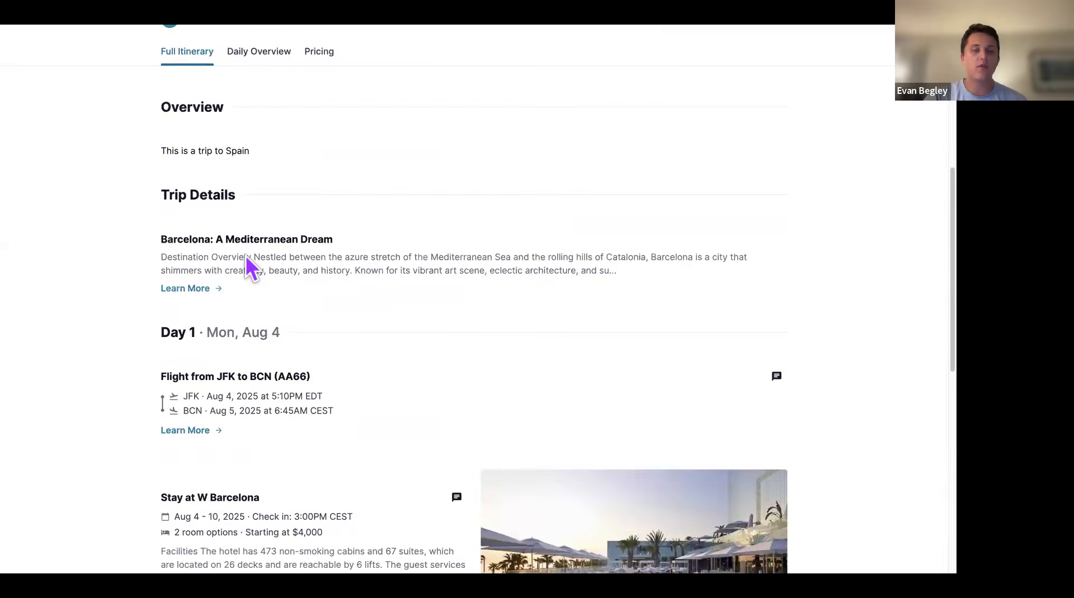
pyautogui.scroll(3, 274, 376)
pyautogui.click(263, 427)
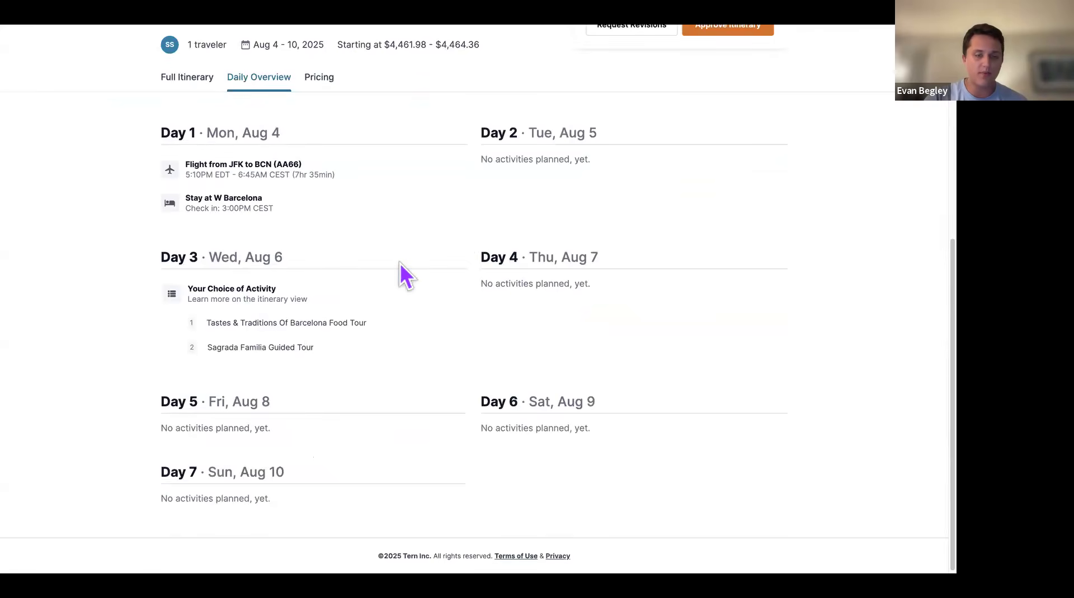
pyautogui.scroll(3, 374, 211)
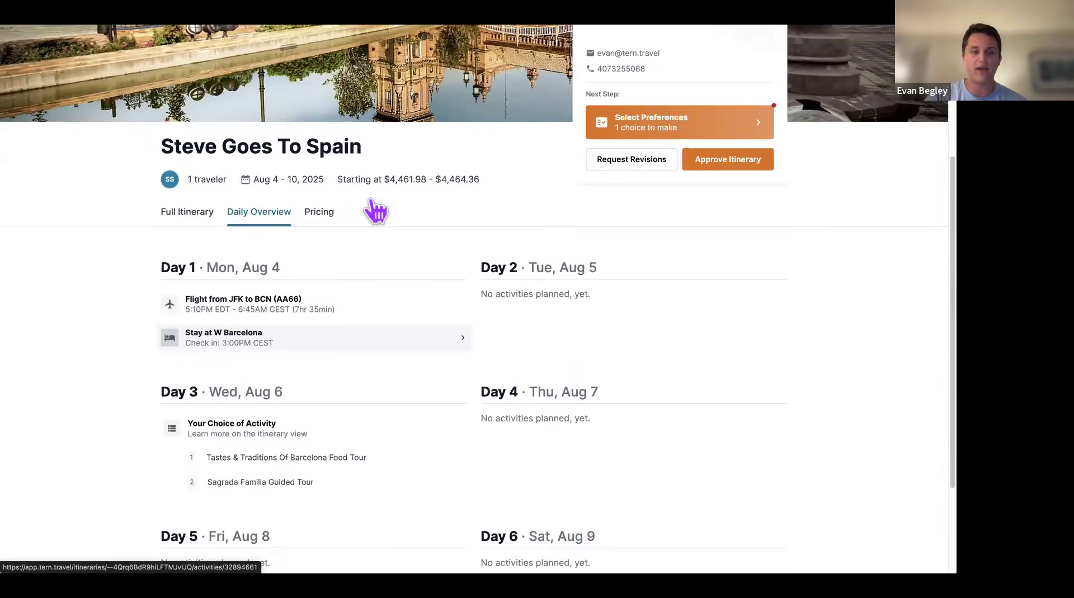
pyautogui.scroll(3, 373, 208)
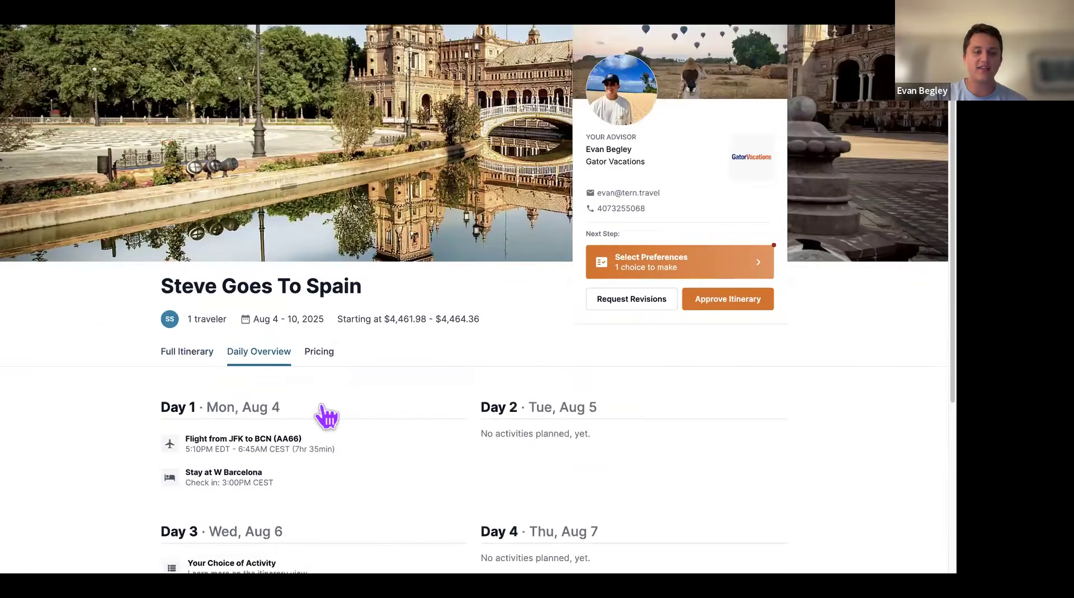
# Examine the client itinerary's pricing breakdown and look at the pending tour preferences without selecting one
pyautogui.scroll(1, 326, 417)
pyautogui.click(324, 417)
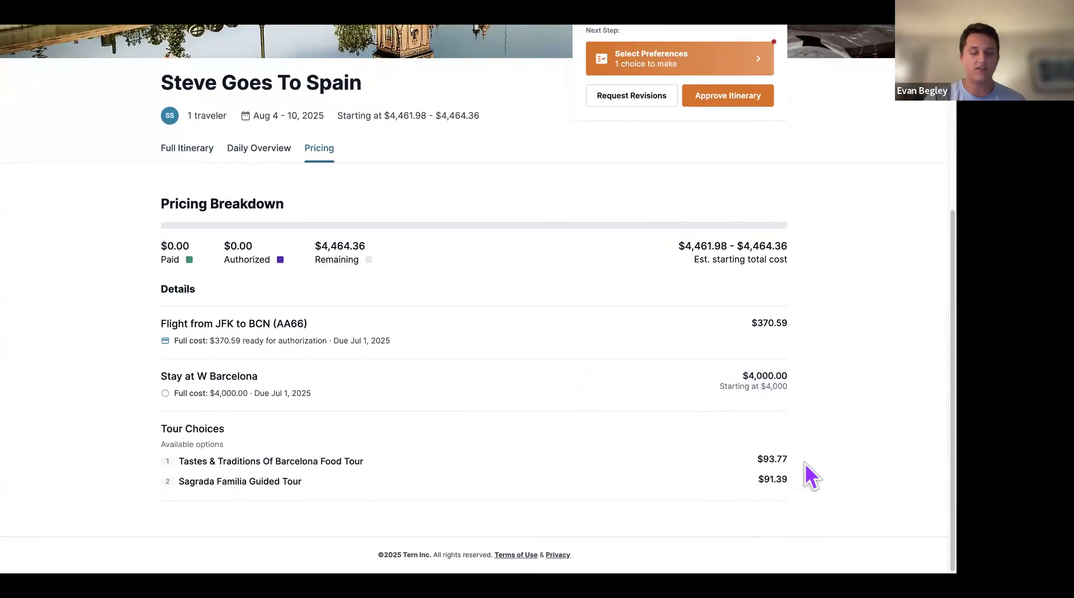
pyautogui.scroll(5, 733, 428)
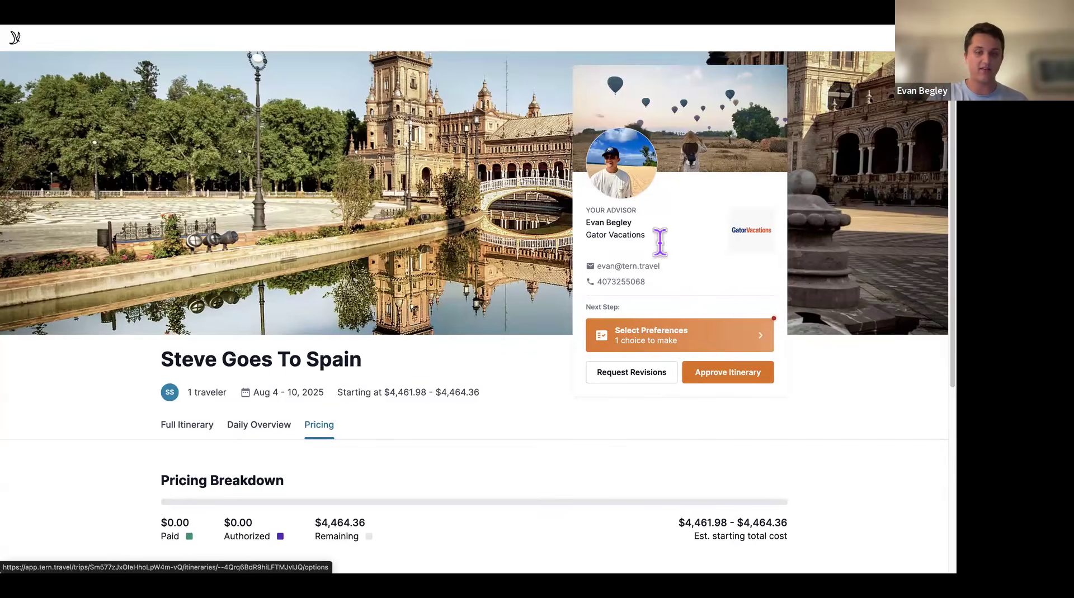
pyautogui.click(683, 346)
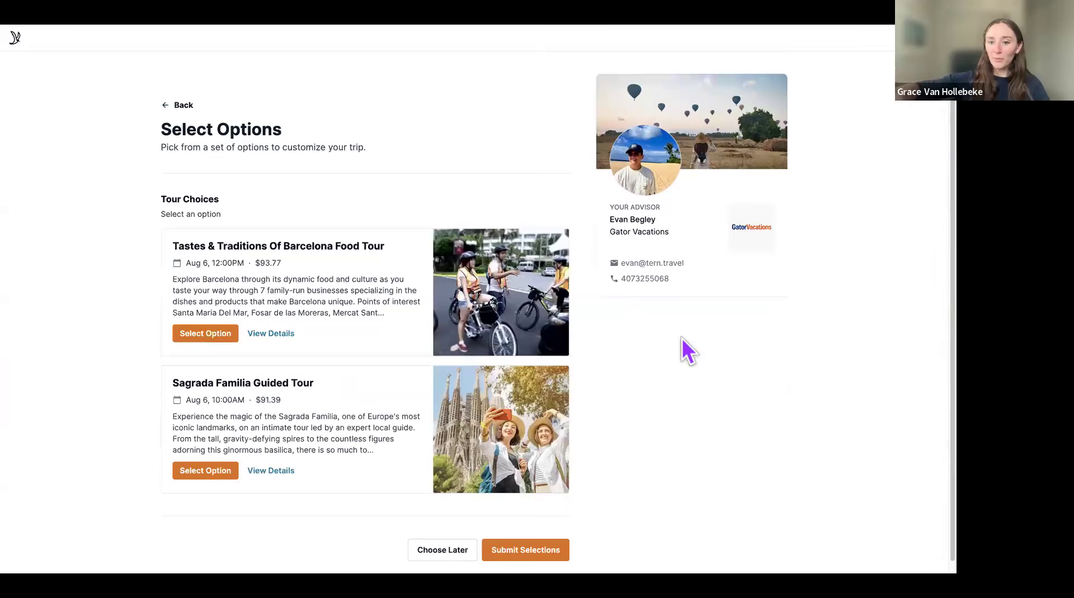
pyautogui.click(181, 107)
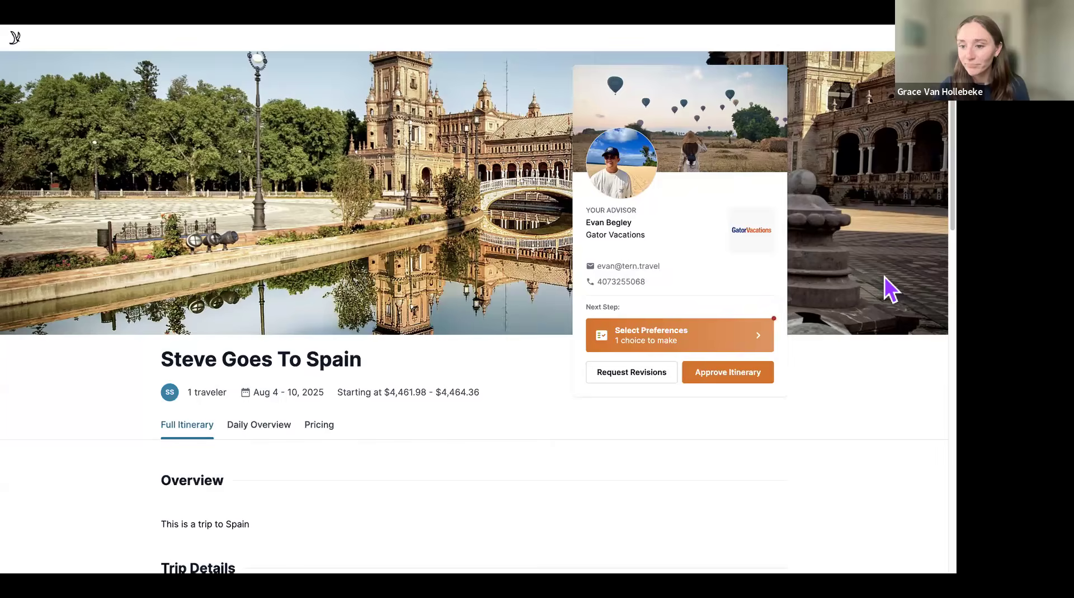
# Select the Sagrada Familia Guided Tour as the client's tour preference and submit the selection
pyautogui.scroll(-3, 711, 350)
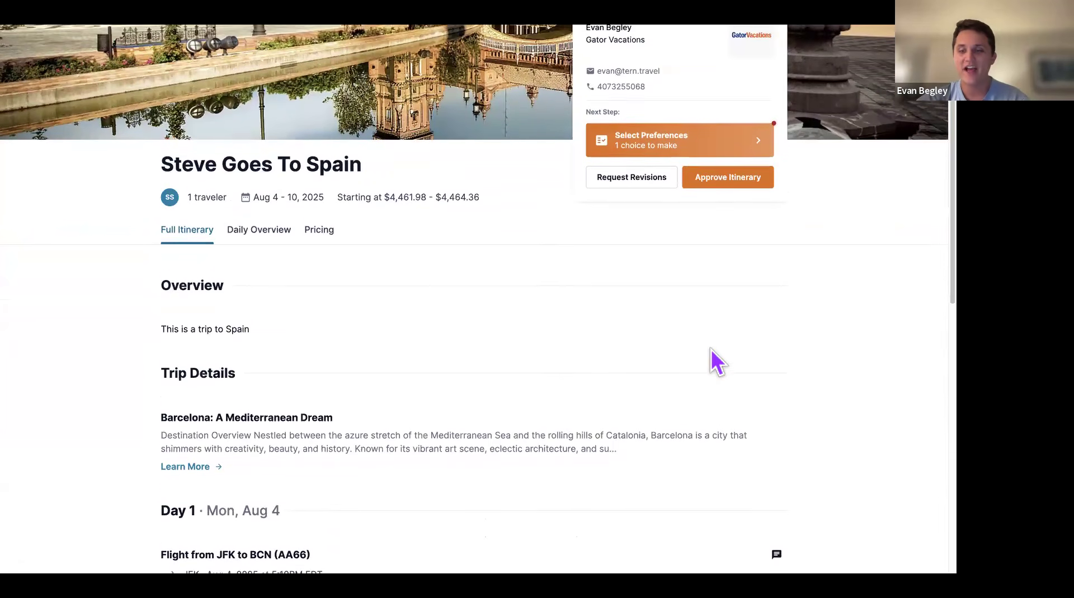
pyautogui.scroll(2, 710, 350)
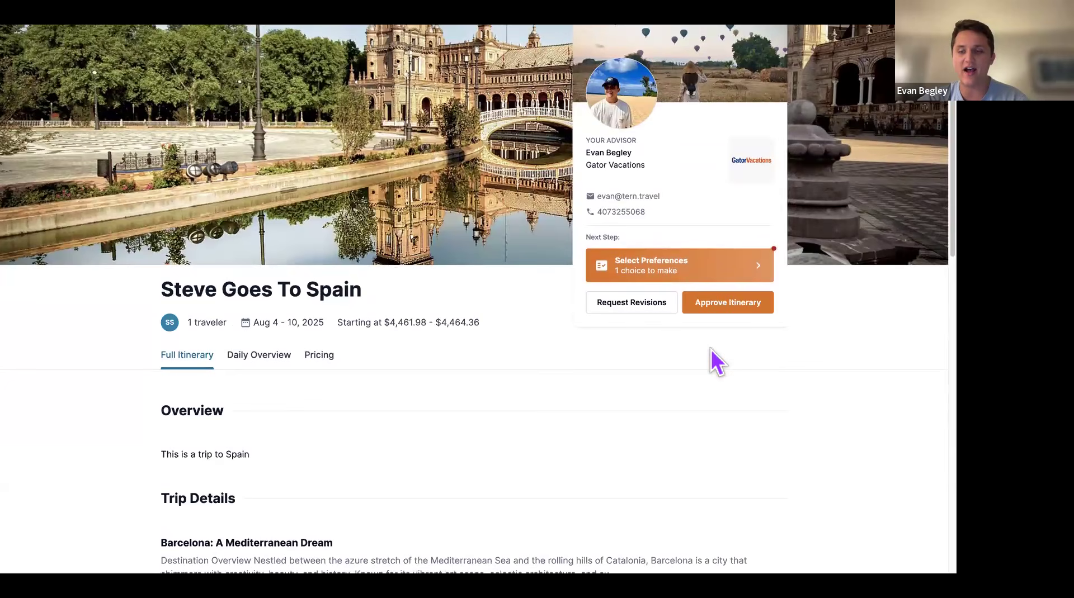
pyautogui.scroll(1, 711, 351)
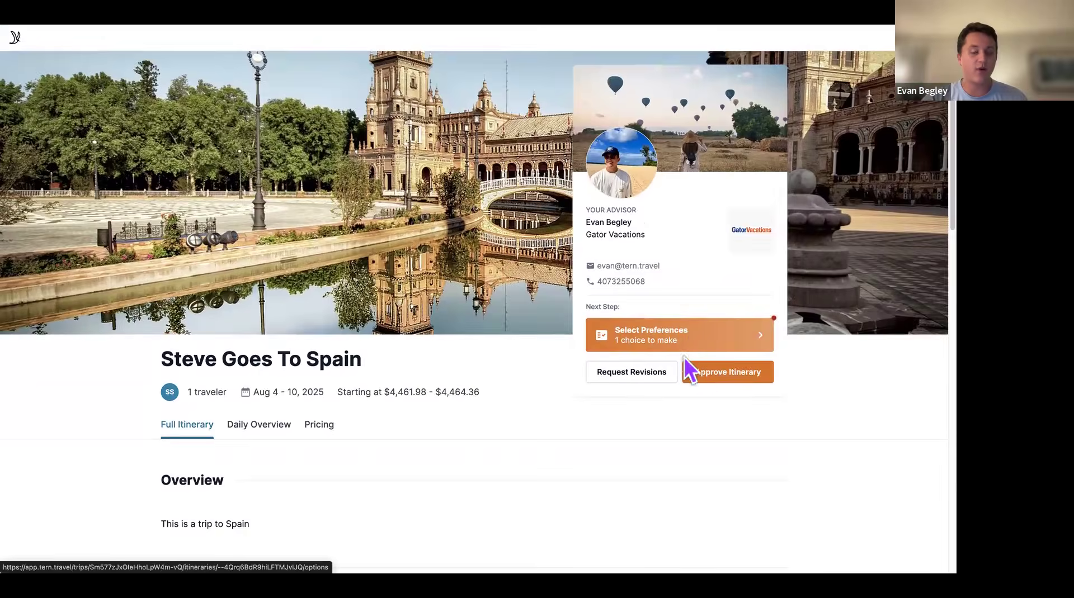
pyautogui.click(694, 350)
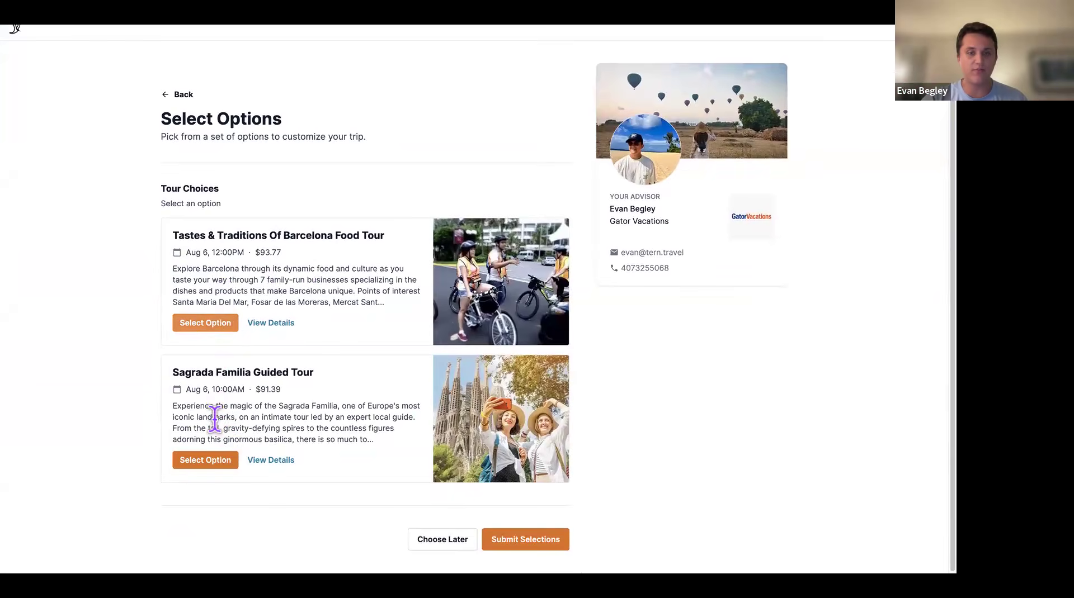
pyautogui.click(217, 464)
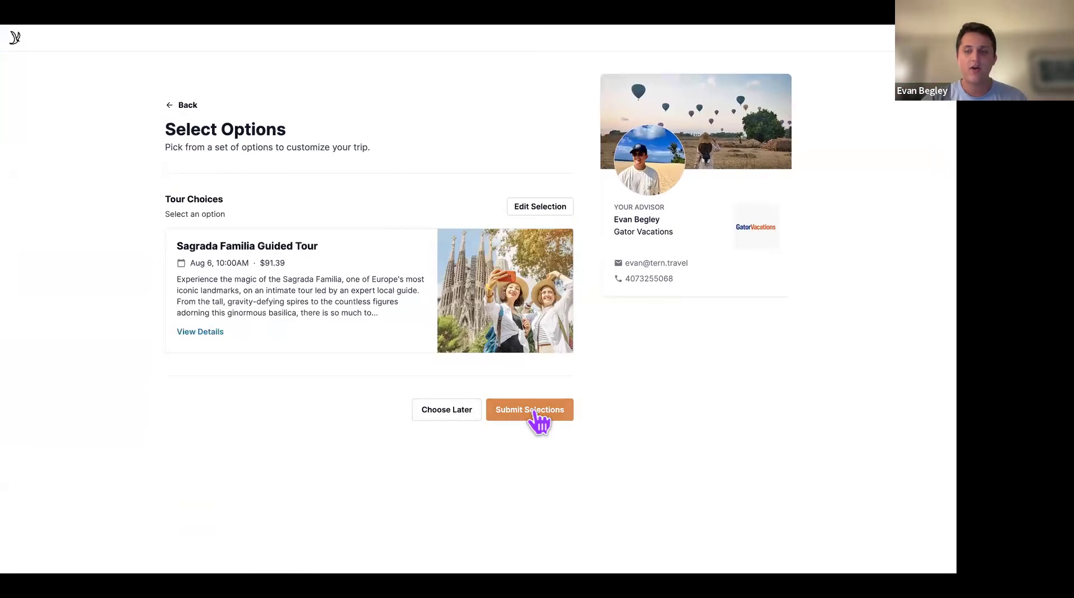
pyautogui.click(559, 415)
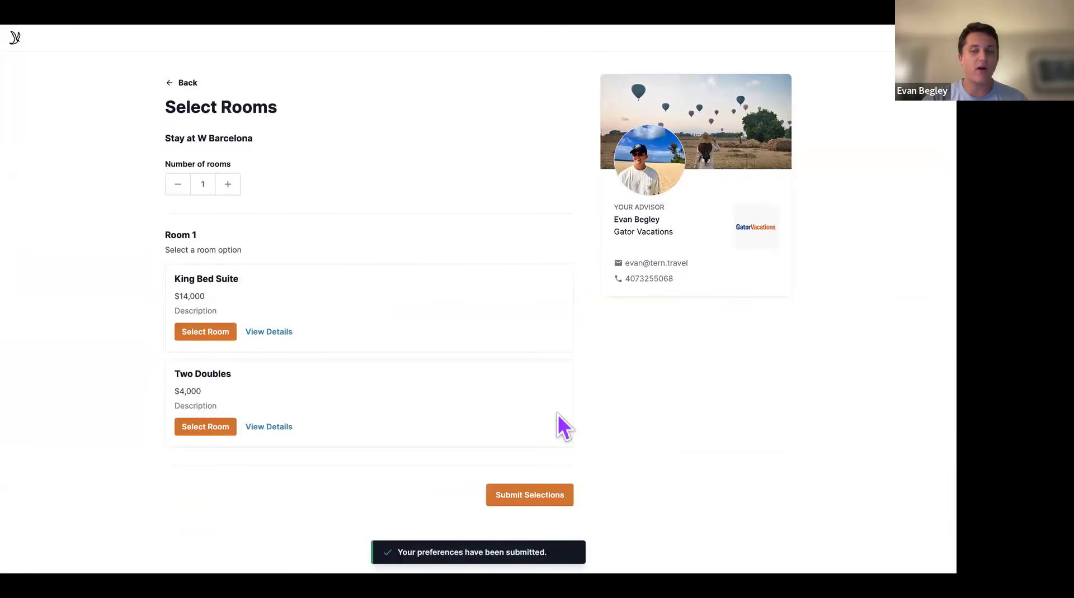
# View the King Bed Suite details, then choose the Two Doubles room for the W Barcelona stay and submit it
pyautogui.click(267, 332)
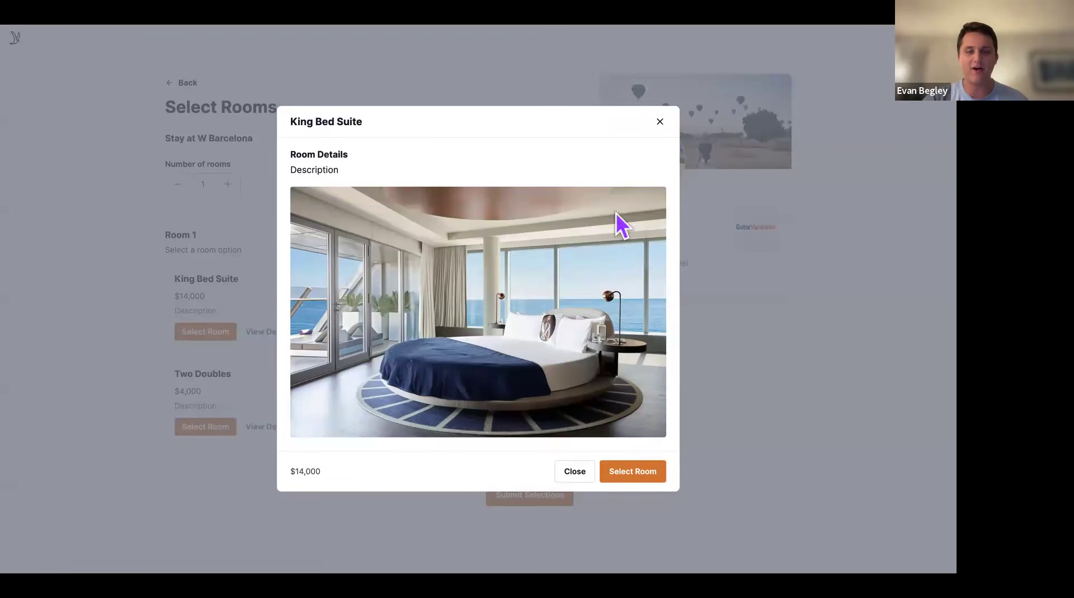
pyautogui.click(660, 122)
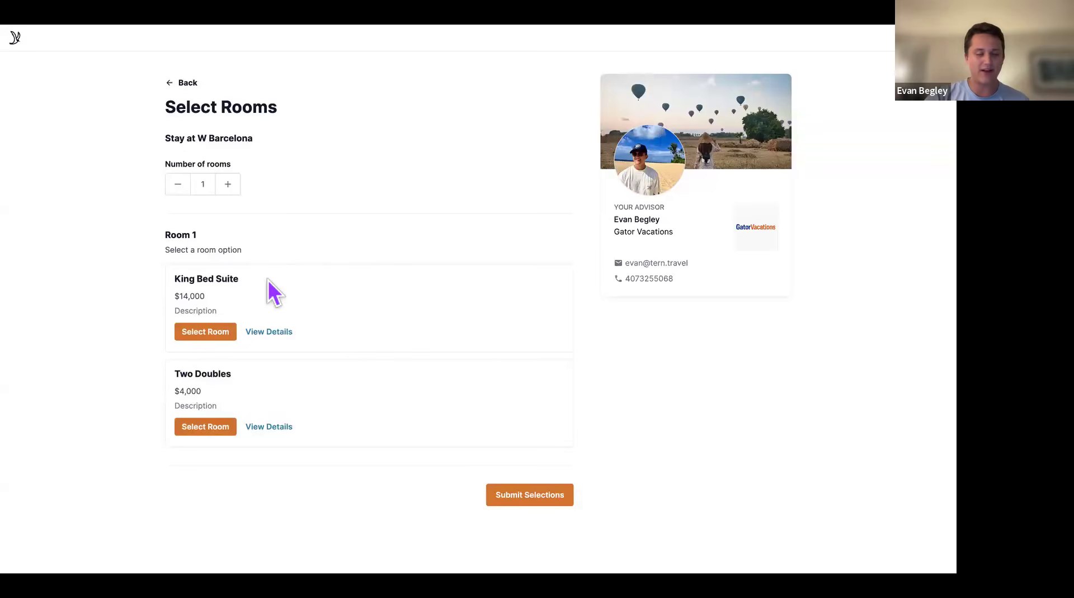
pyautogui.click(206, 429)
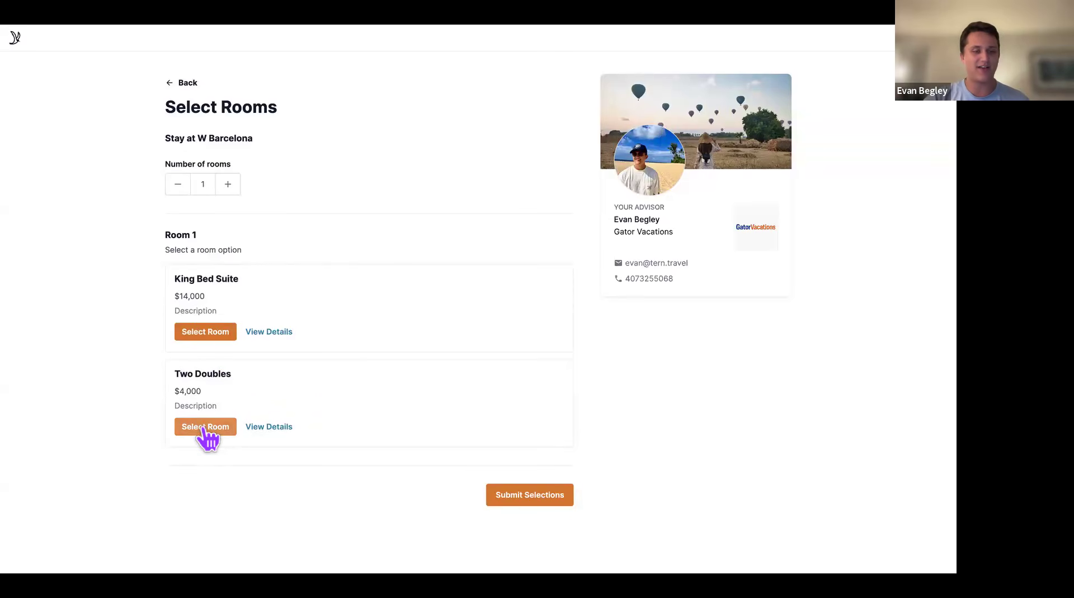
pyautogui.click(203, 429)
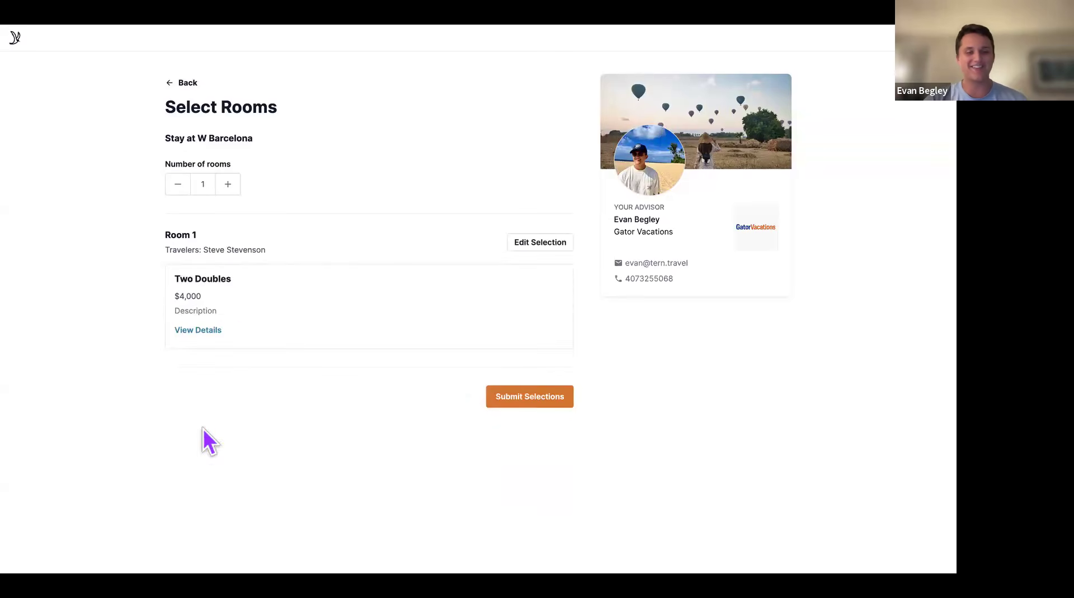
pyautogui.click(538, 401)
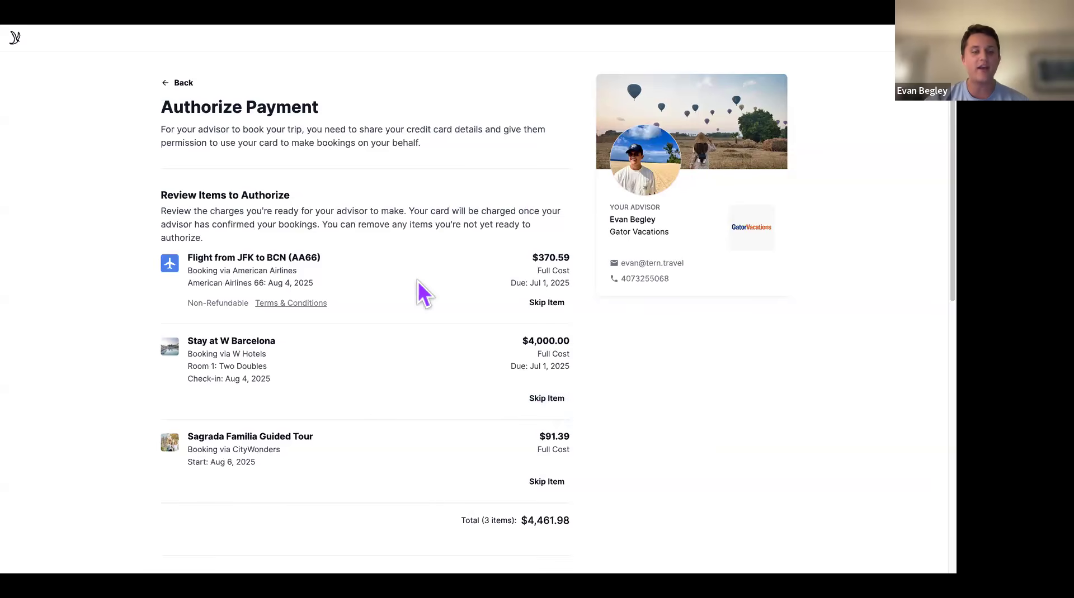
# Review the flight, hotel and tour charges listed for payment authorization, including their terms, skip options and the card section
pyautogui.scroll(-1, 458, 293)
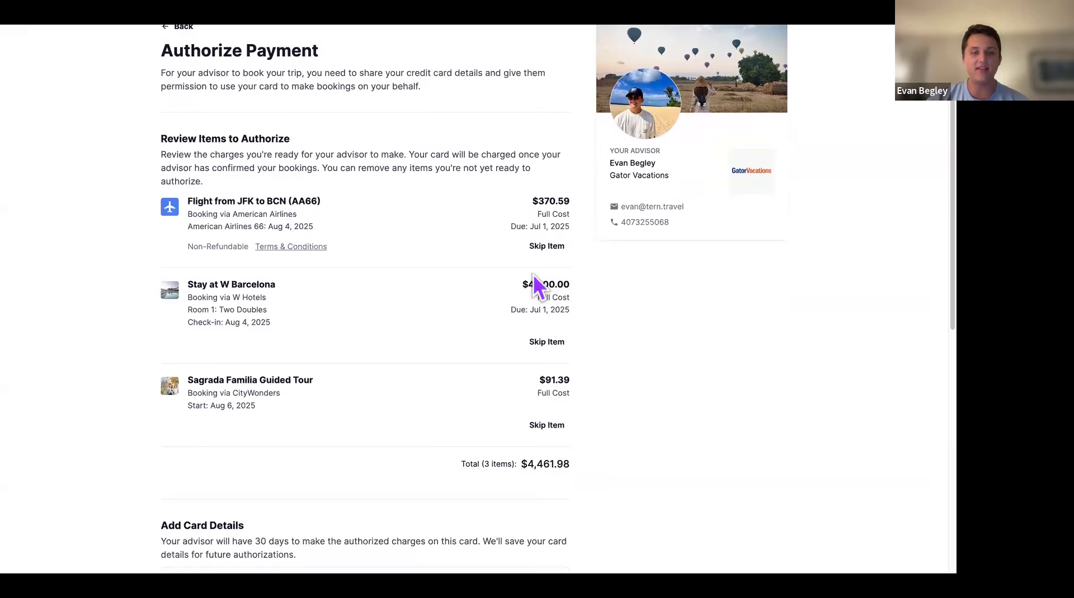
pyautogui.scroll(-2, 528, 235)
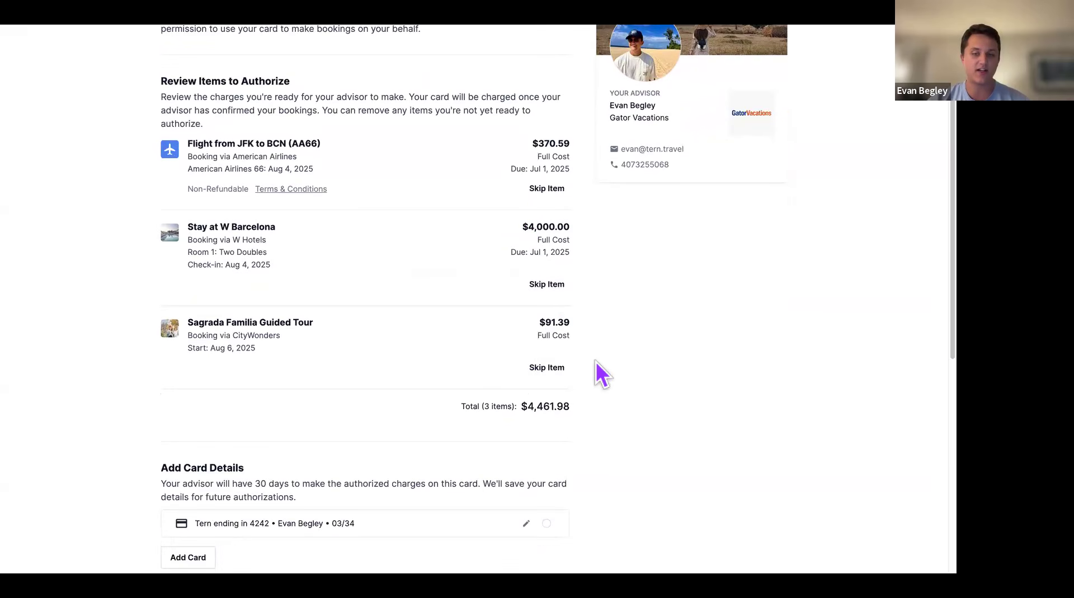
pyautogui.scroll(-1, 599, 371)
pyautogui.scroll(2, 561, 268)
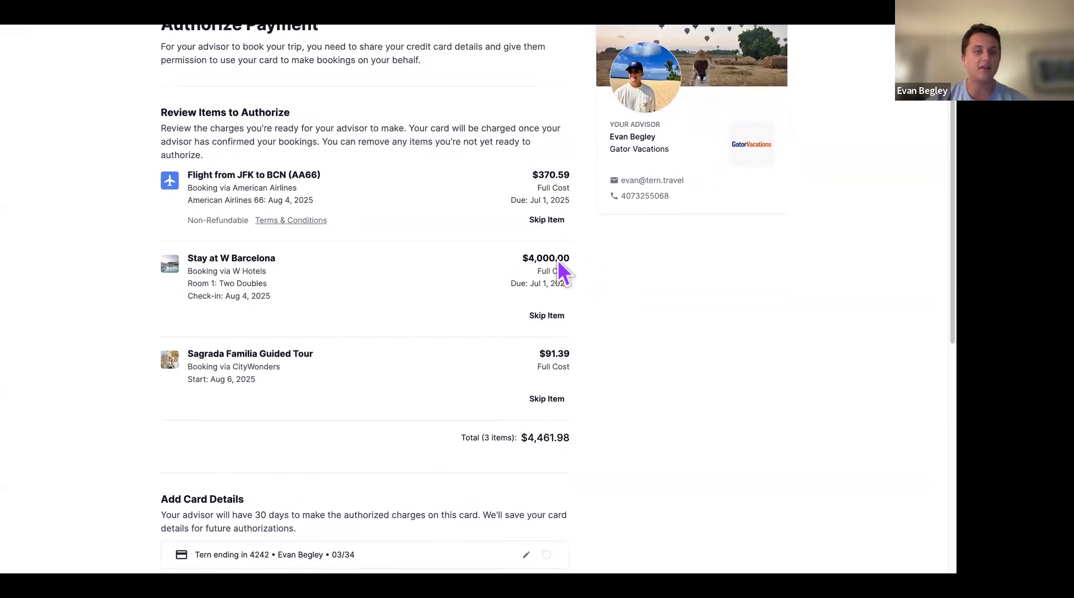
pyautogui.scroll(1, 602, 283)
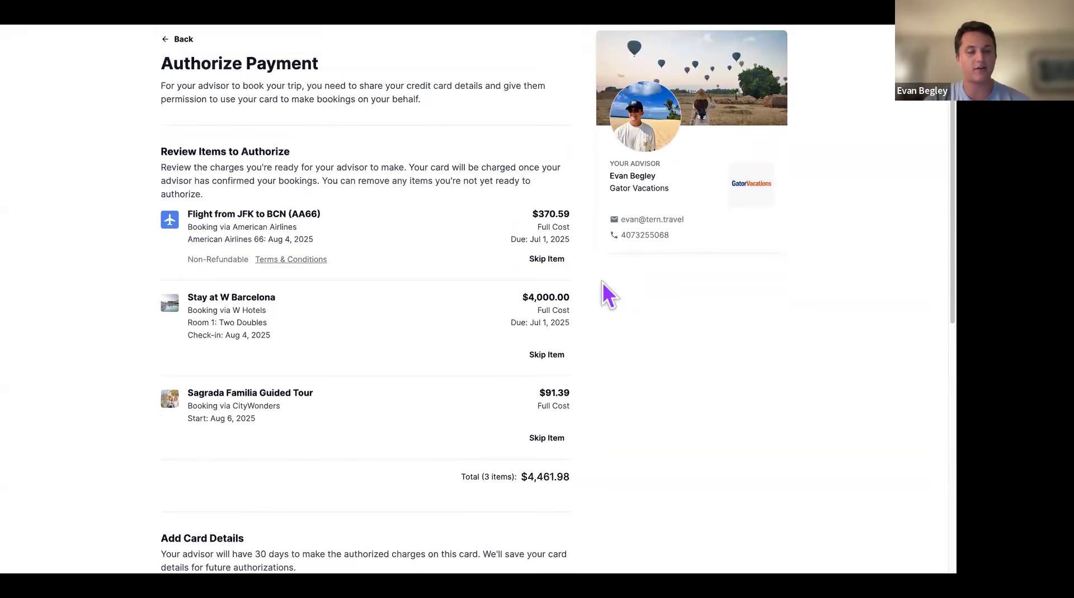
pyautogui.scroll(1, 296, 193)
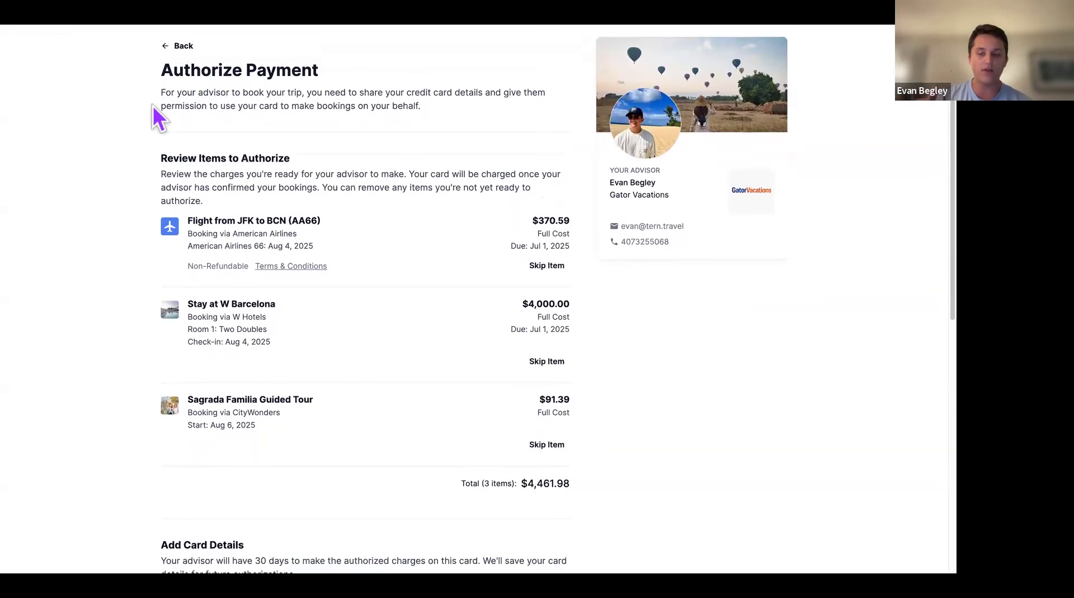
pyautogui.scroll(1, 153, 112)
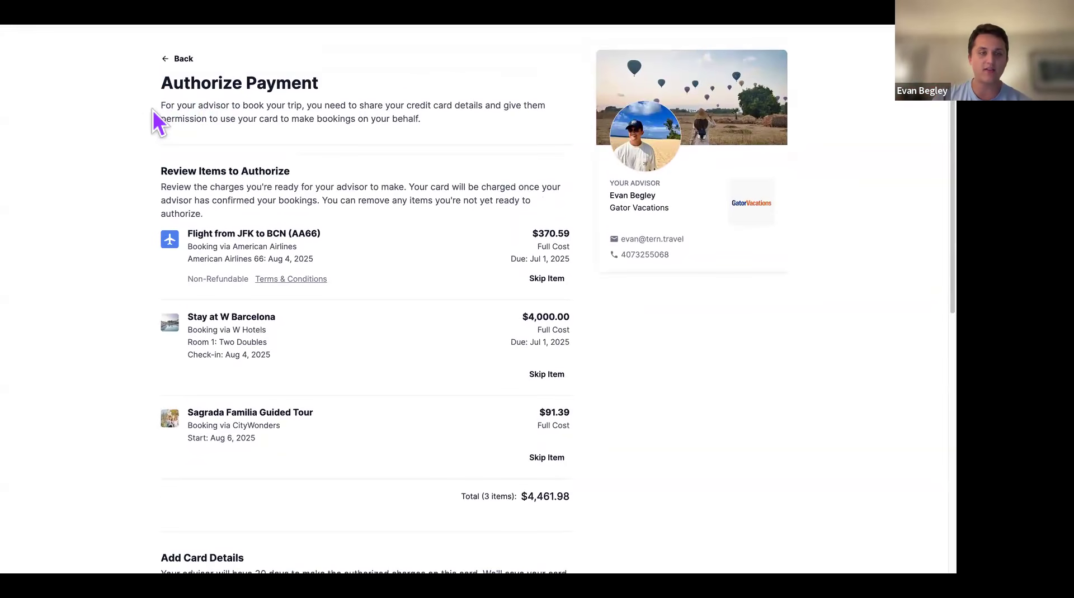
pyautogui.scroll(-1, 258, 165)
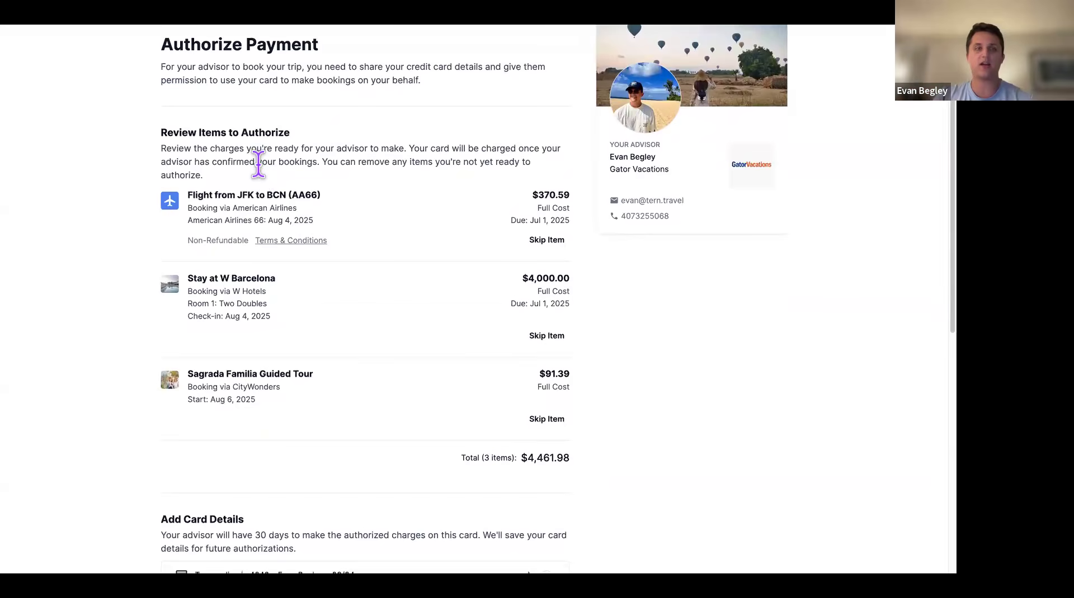
pyautogui.scroll(-2, 259, 165)
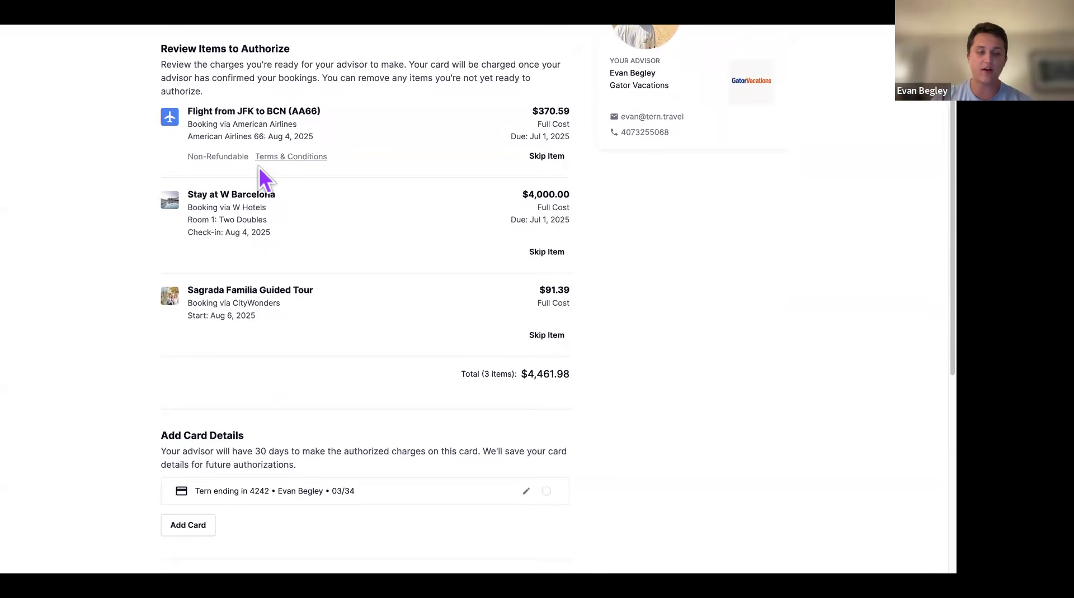
pyautogui.scroll(-3, 259, 166)
pyautogui.scroll(3, 258, 168)
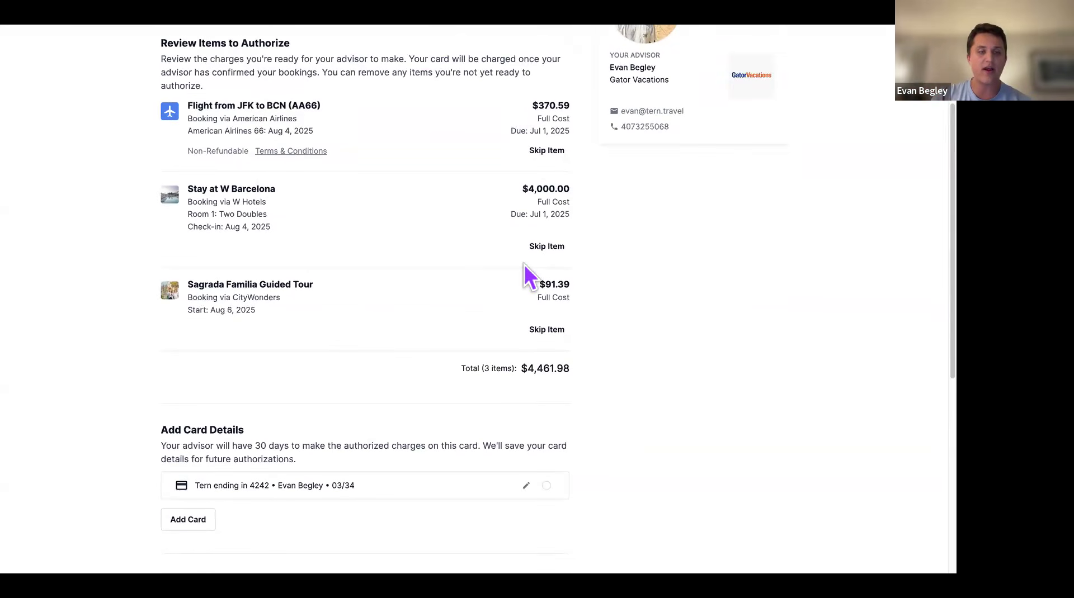
# Choose the saved card for the authorized charges and accept the Gator Vacations booking terms and conditions
pyautogui.scroll(-6, 526, 274)
pyautogui.click(546, 240)
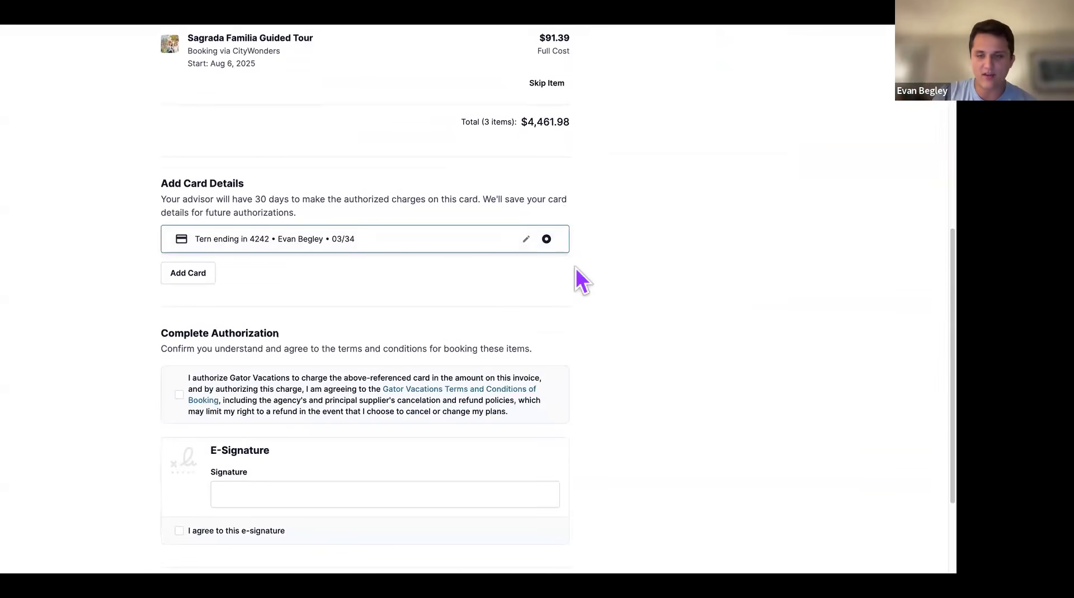
pyautogui.scroll(-2, 576, 267)
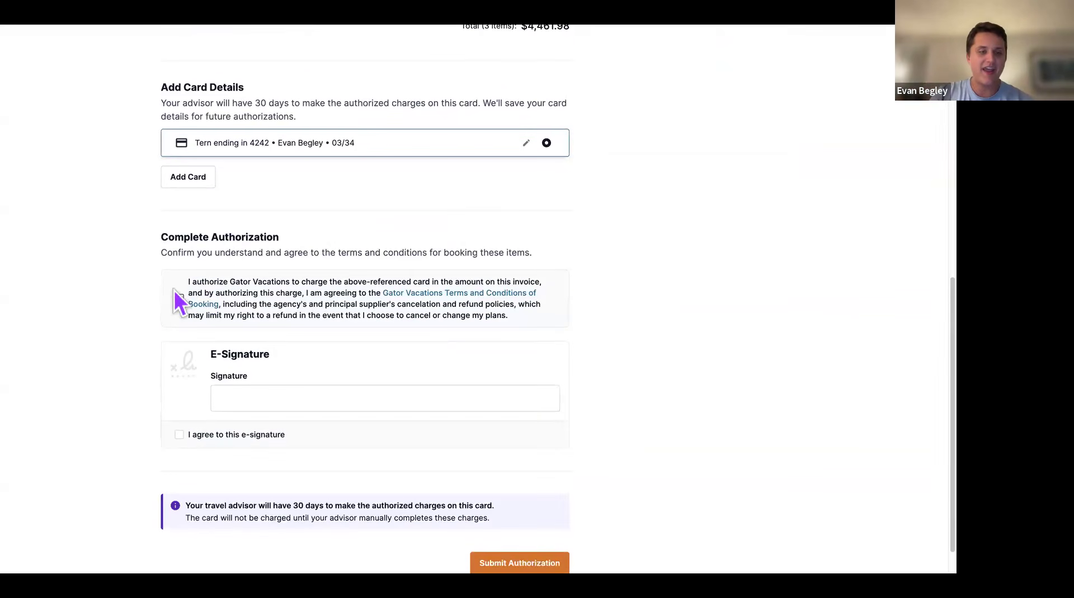
pyautogui.scroll(-1, 180, 322)
pyautogui.click(179, 266)
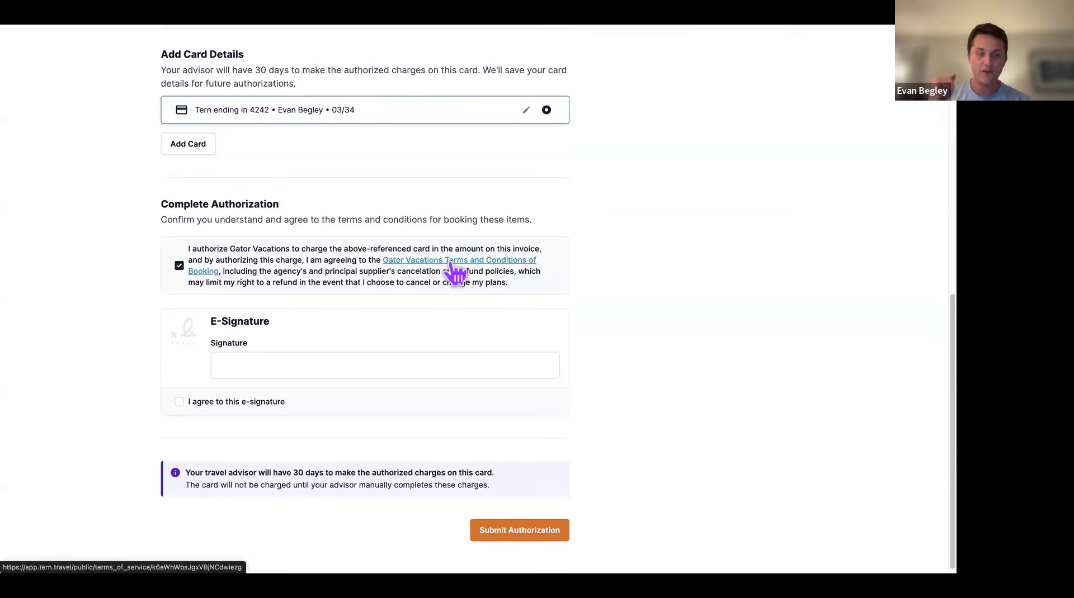
# Agree to the e-signature, sign with the cardholder's full name and submit the payment authorization
pyautogui.scroll(-1, 264, 287)
pyautogui.click(180, 398)
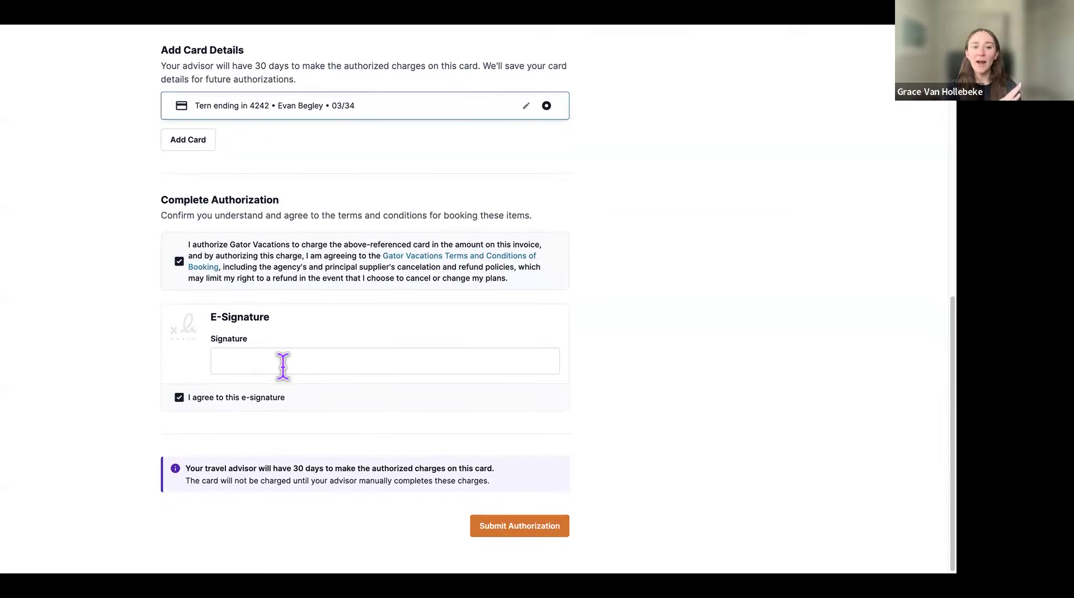
pyautogui.click(283, 365)
pyautogui.click(295, 398)
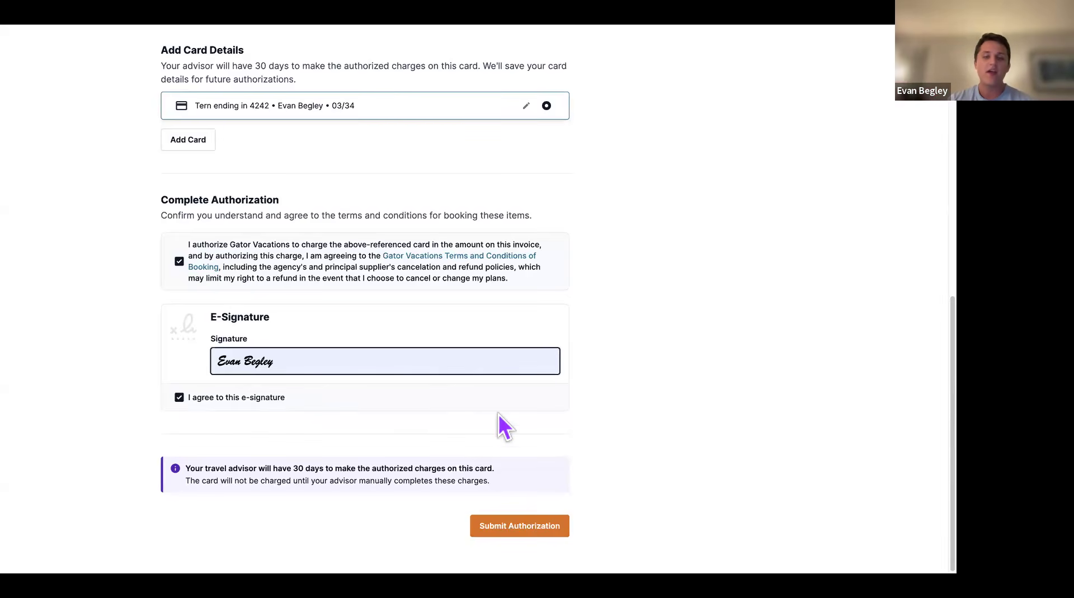
pyautogui.click(525, 521)
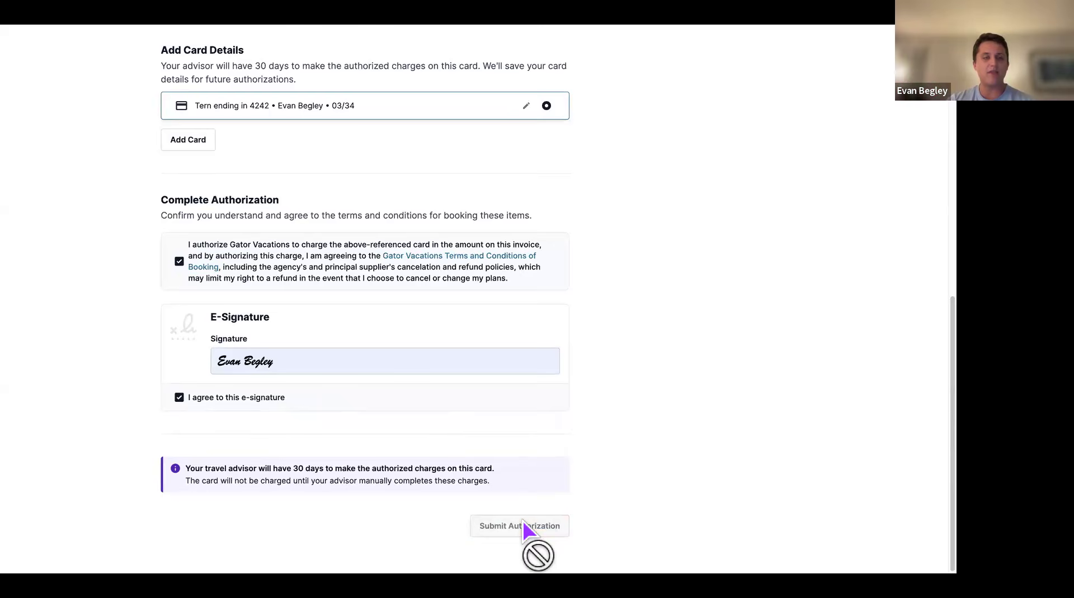
# Review the trip's pricing breakdown for the authorized flight, hotel and tour charges
pyautogui.scroll(-2, 554, 235)
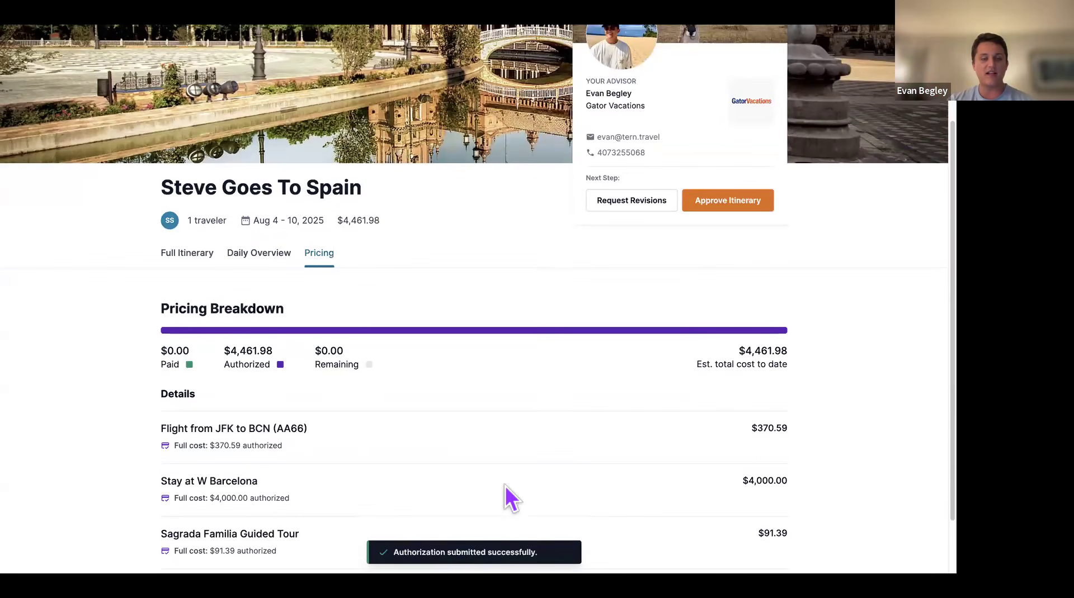
pyautogui.scroll(-1, 505, 486)
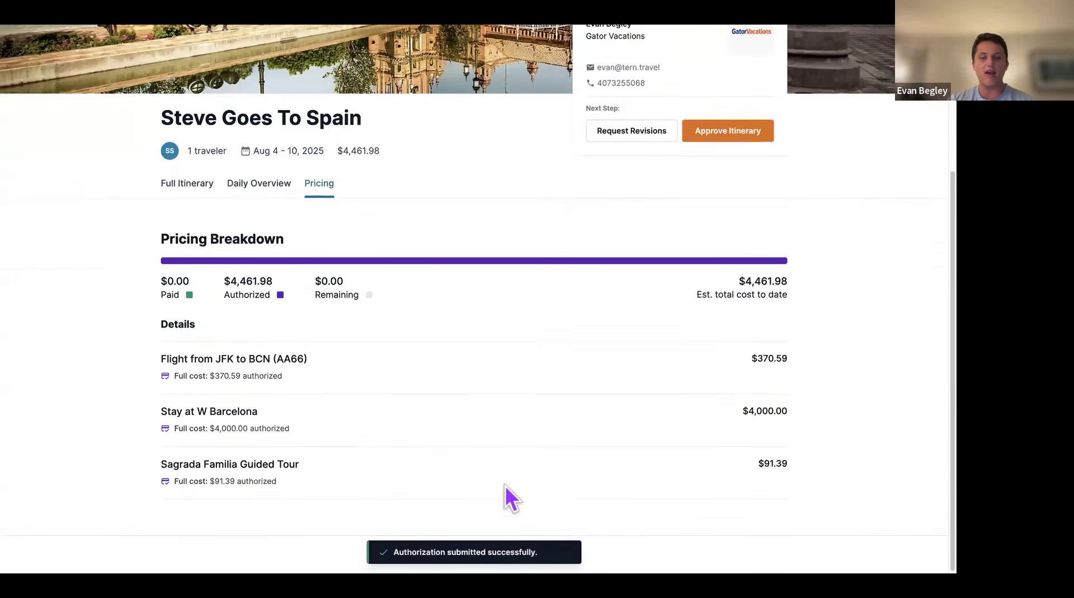
pyautogui.tripleClick(279, 287)
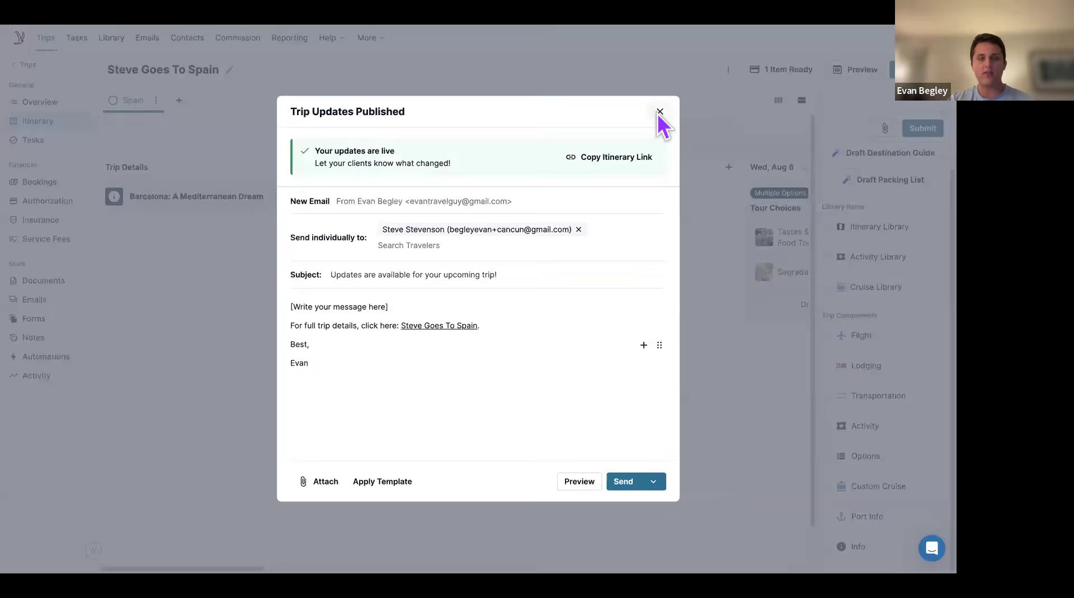
# Dismiss the published-updates email, open the authorized JFK to BCN flight from the trip's authorizations, and view its card details
pyautogui.click(660, 111)
pyautogui.click(589, 328)
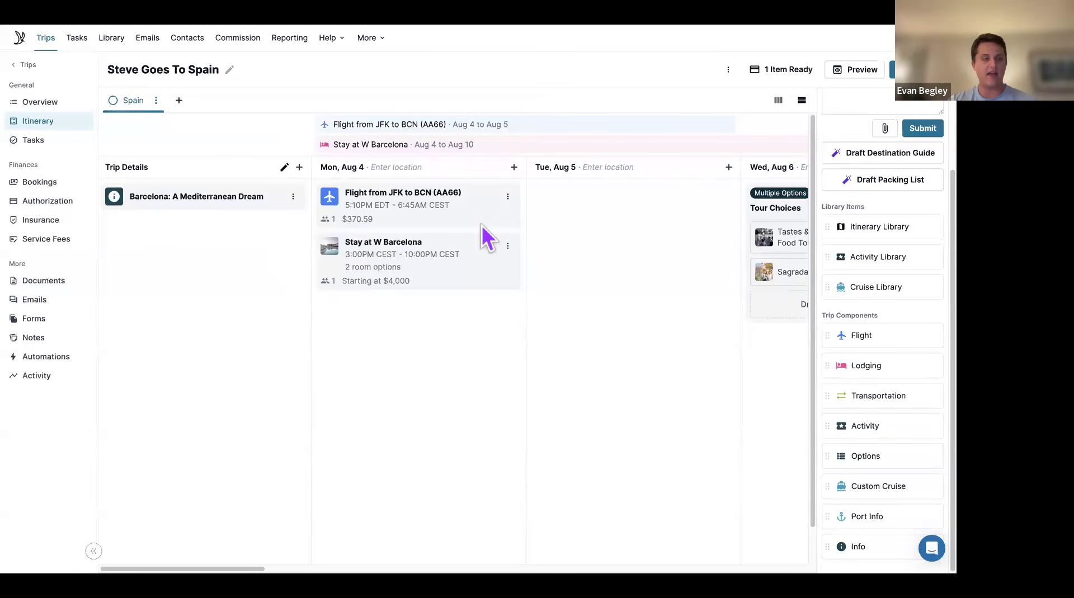
pyautogui.click(50, 205)
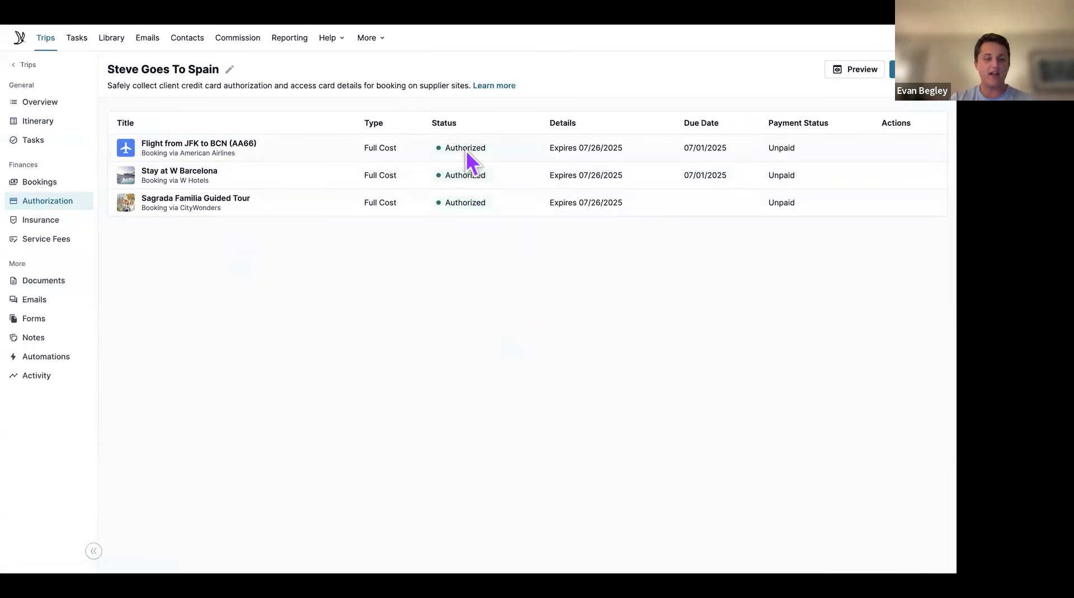
pyautogui.click(465, 149)
pyautogui.scroll(-5, 509, 293)
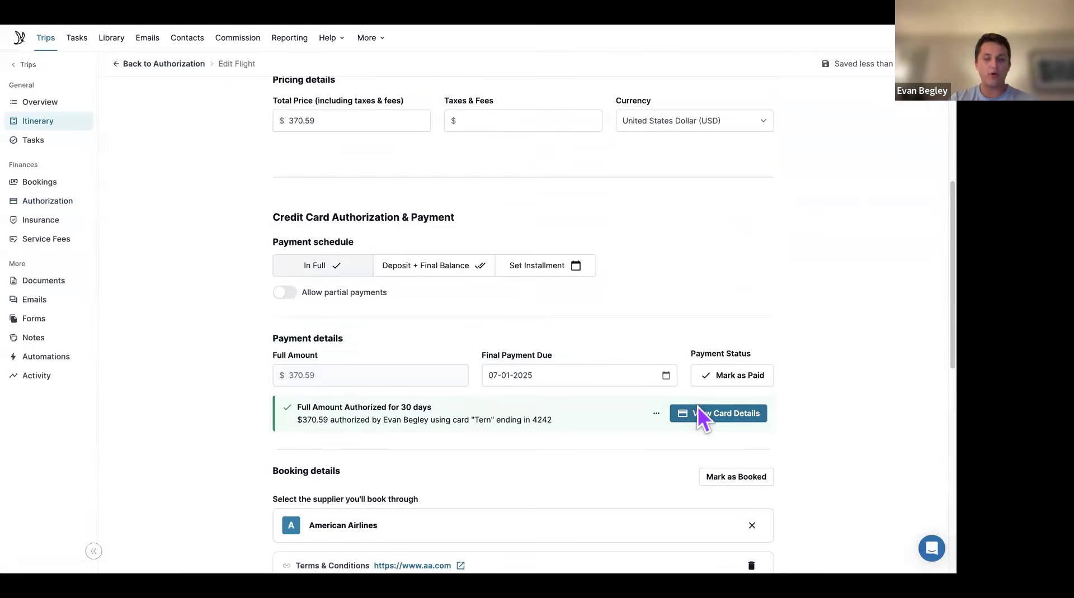
pyautogui.click(698, 414)
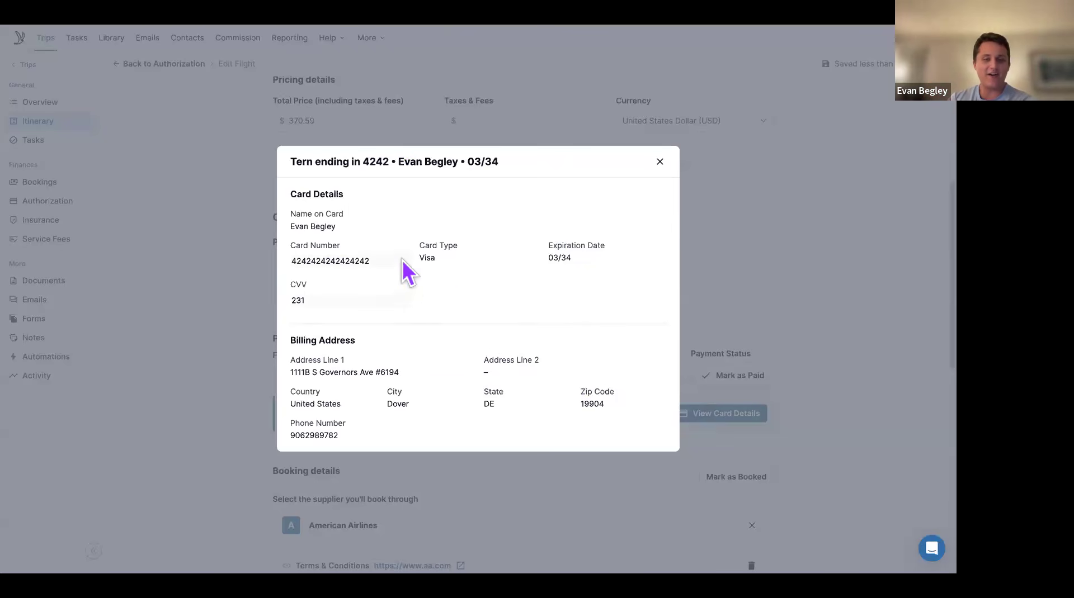
pyautogui.click(661, 162)
# Mark the flight's full amount as paid with payment date 06-26-2025 and mark the flight as booked
pyautogui.scroll(-1, 659, 160)
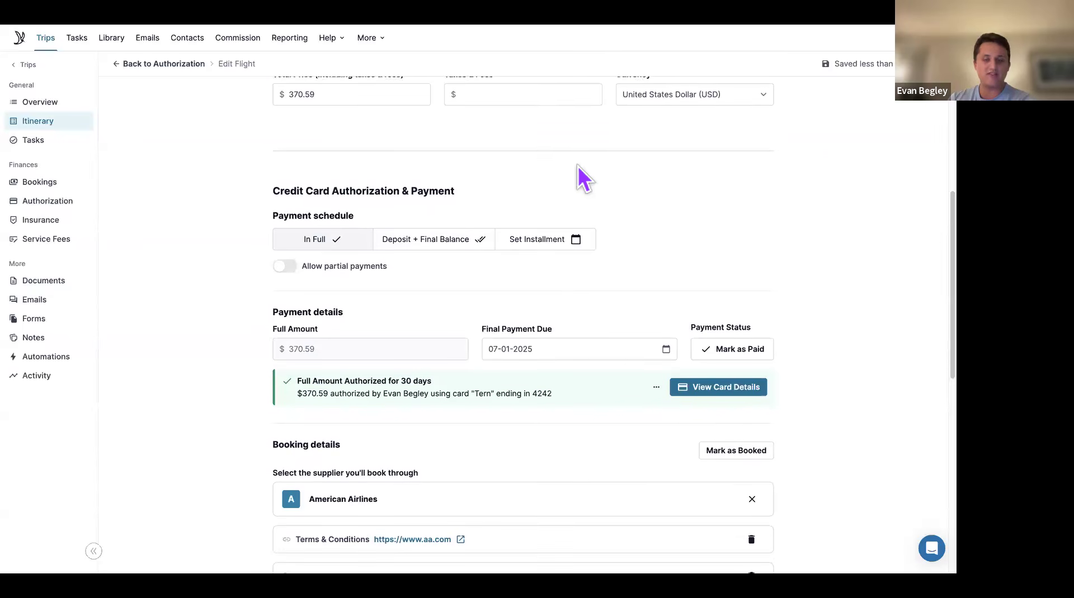
pyautogui.scroll(-1, 570, 290)
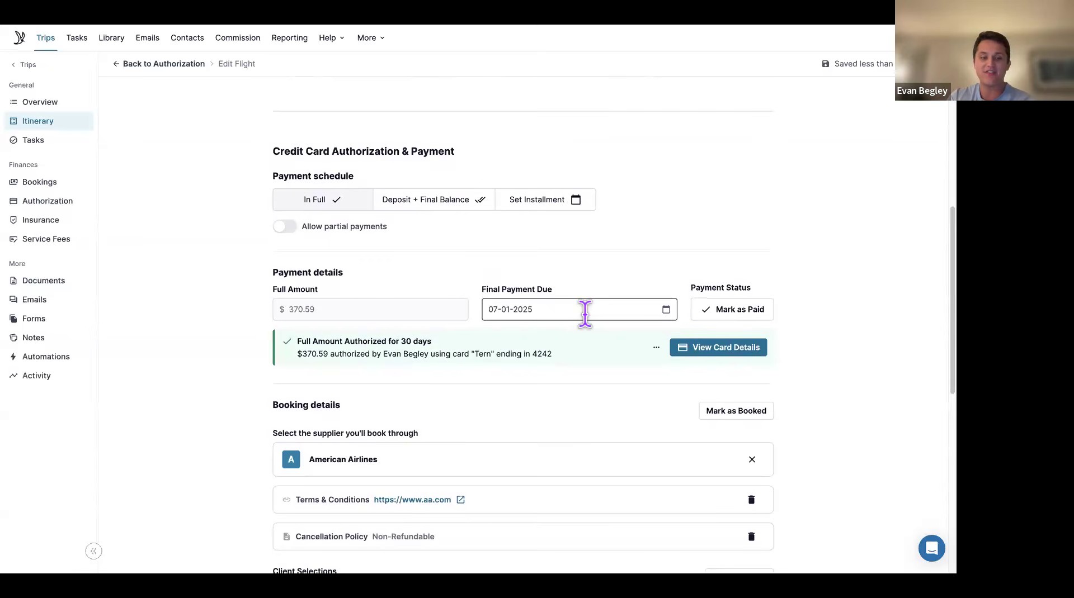
pyautogui.click(749, 310)
pyautogui.scroll(-5, 746, 307)
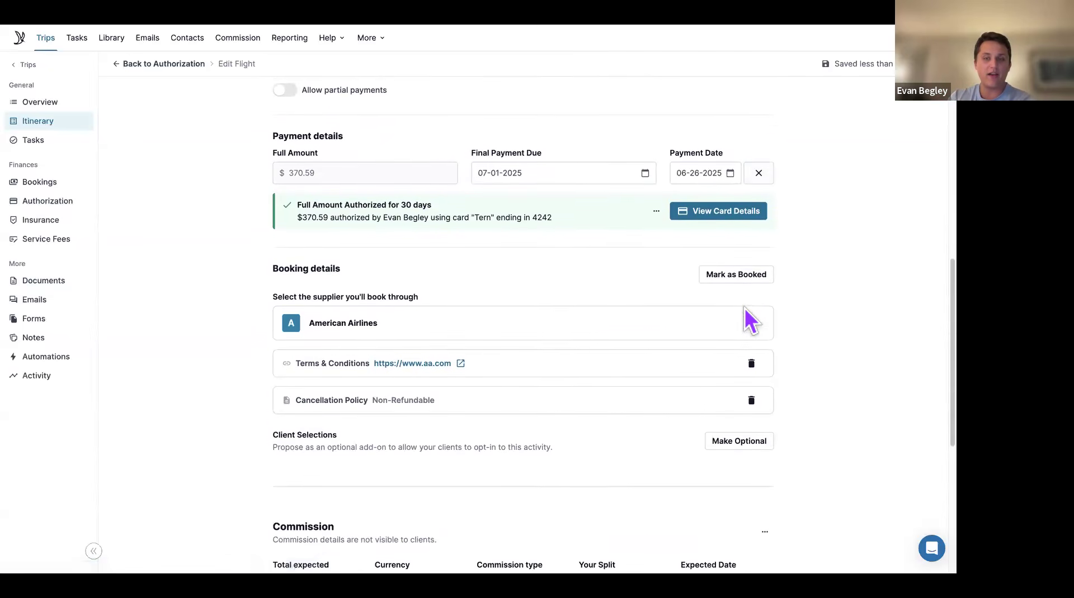
pyautogui.click(746, 229)
pyautogui.click(637, 426)
# Fill in the flight's booking confirmation number and set American Airlines as its supplier under Confirmations & Receipts
pyautogui.scroll(-5, 633, 434)
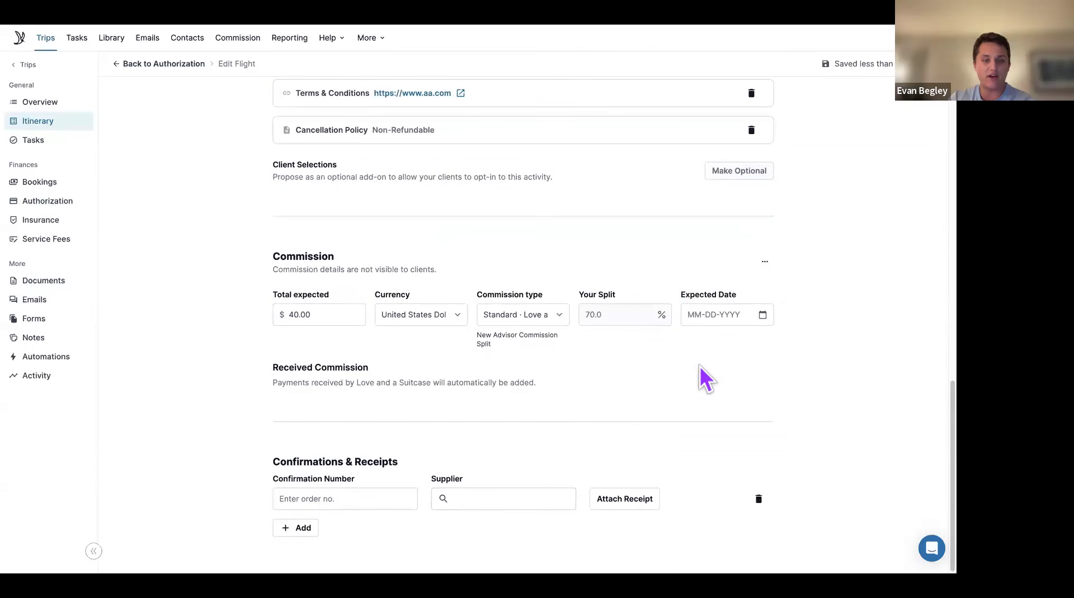
pyautogui.click(326, 314)
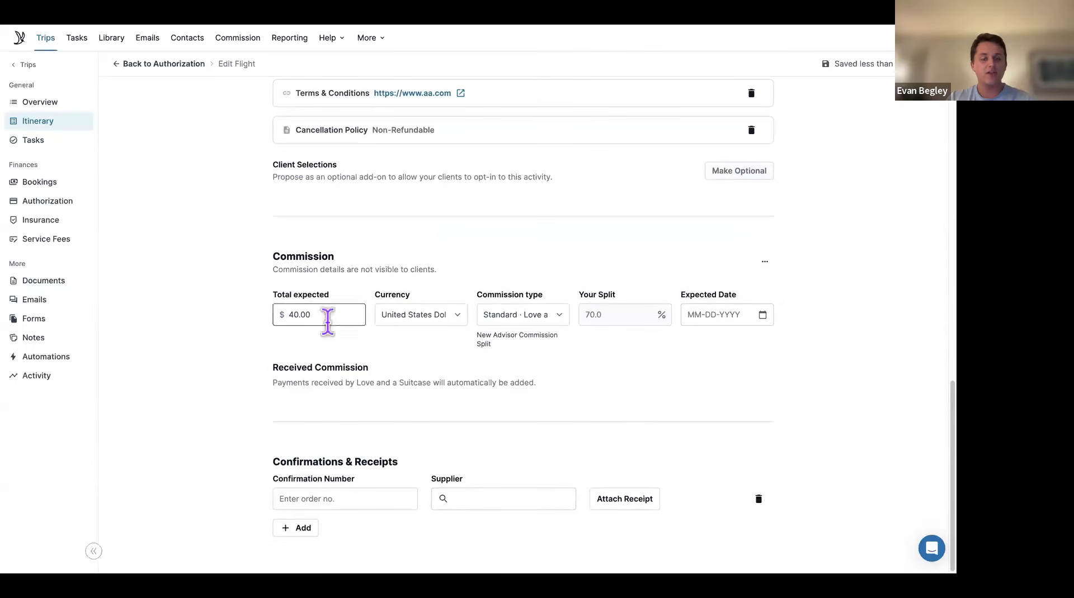
pyautogui.click(376, 498)
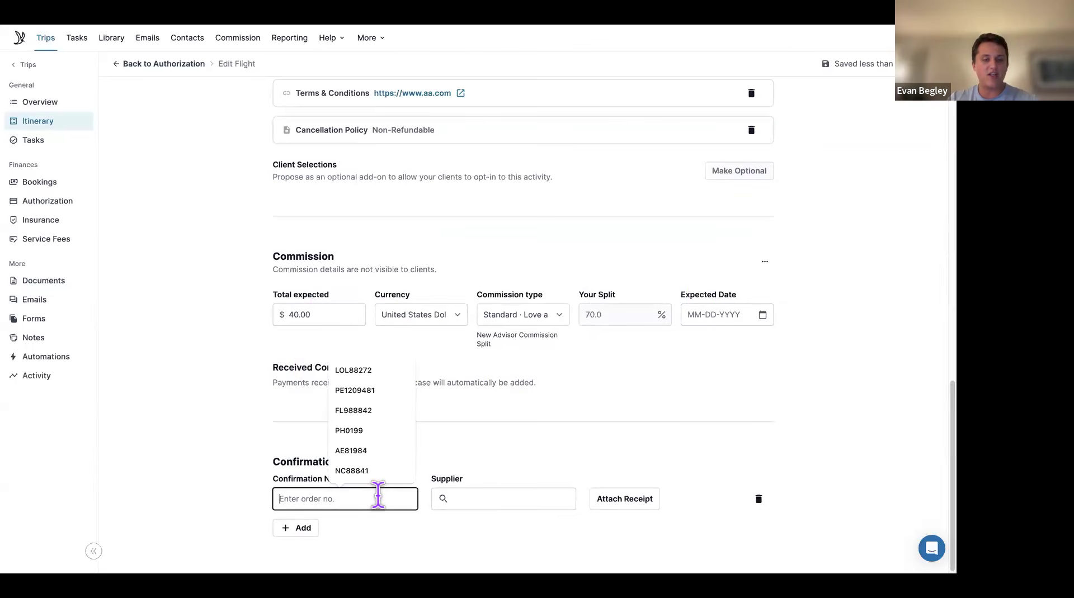
pyautogui.click(377, 476)
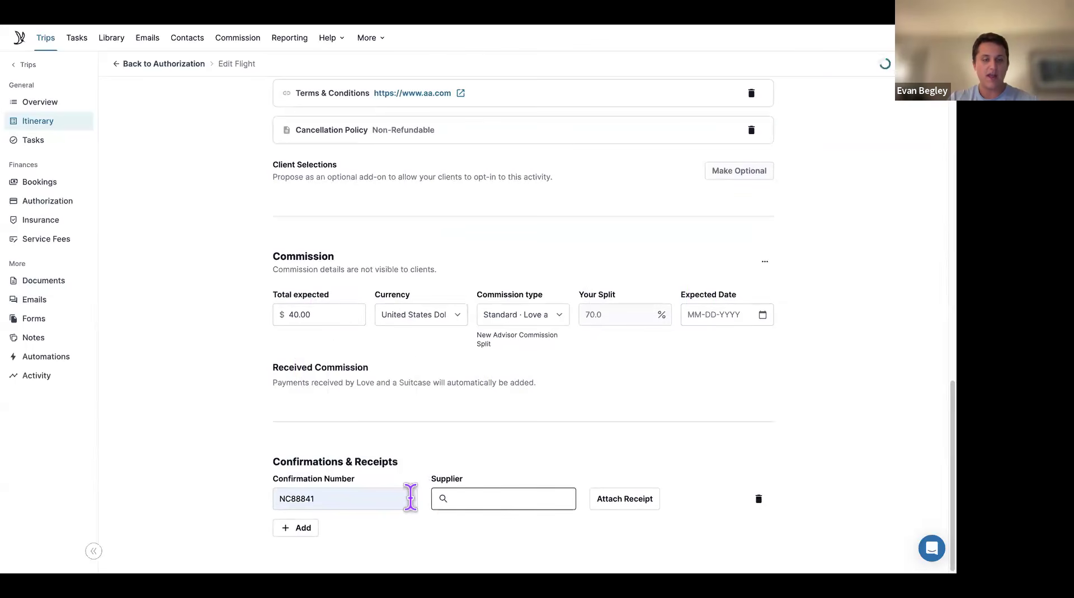
pyautogui.click(502, 498)
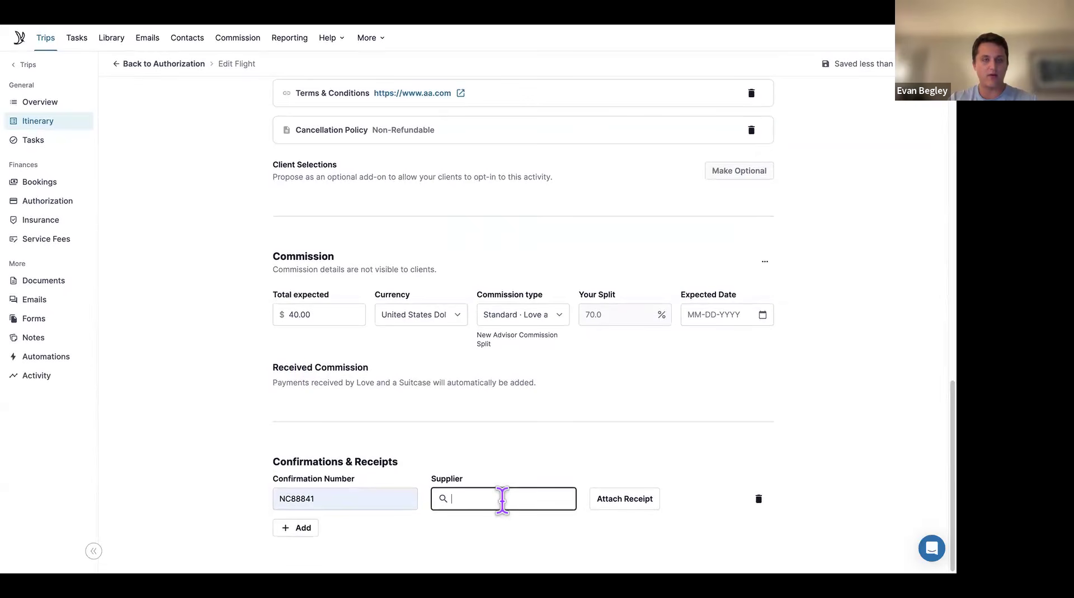
pyautogui.write('american airliens')
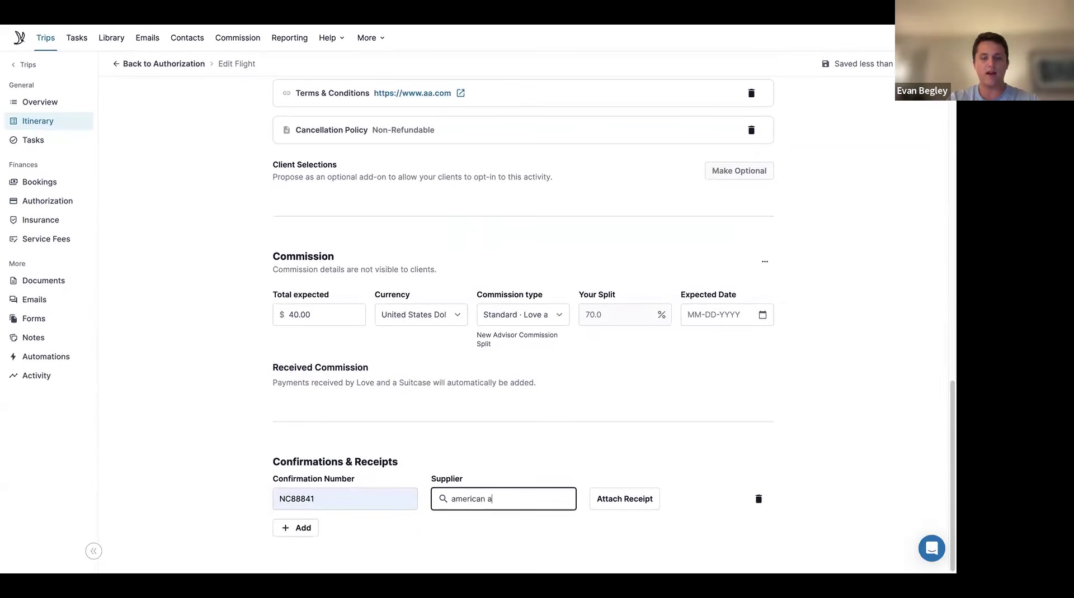
pyautogui.press('BackSpace')
pyautogui.press('BackSpace')
pyautogui.press('BackSpace')
pyautogui.write('nes')
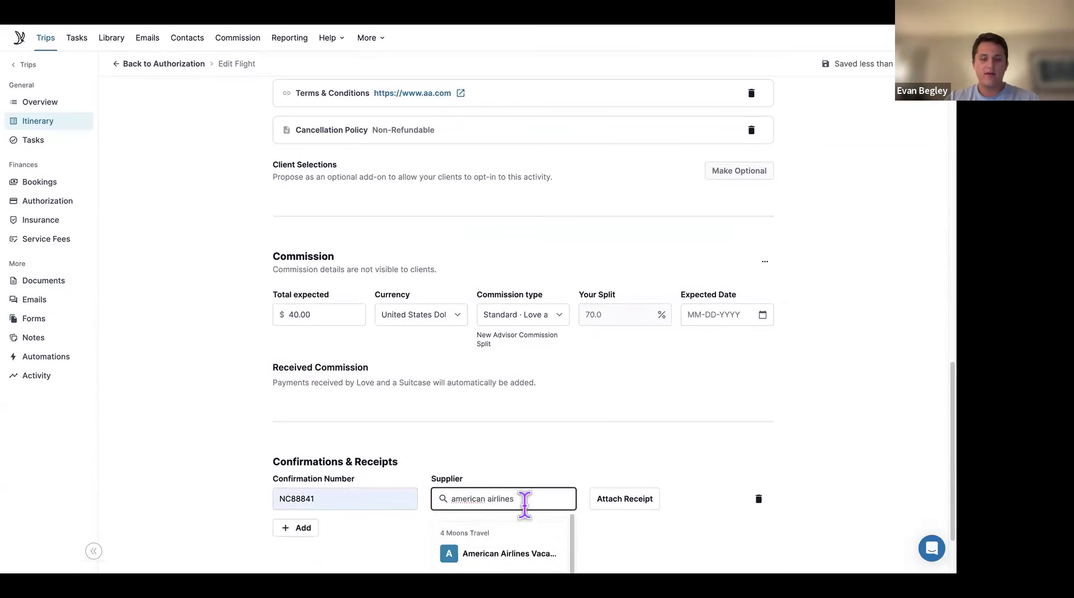
pyautogui.click(487, 540)
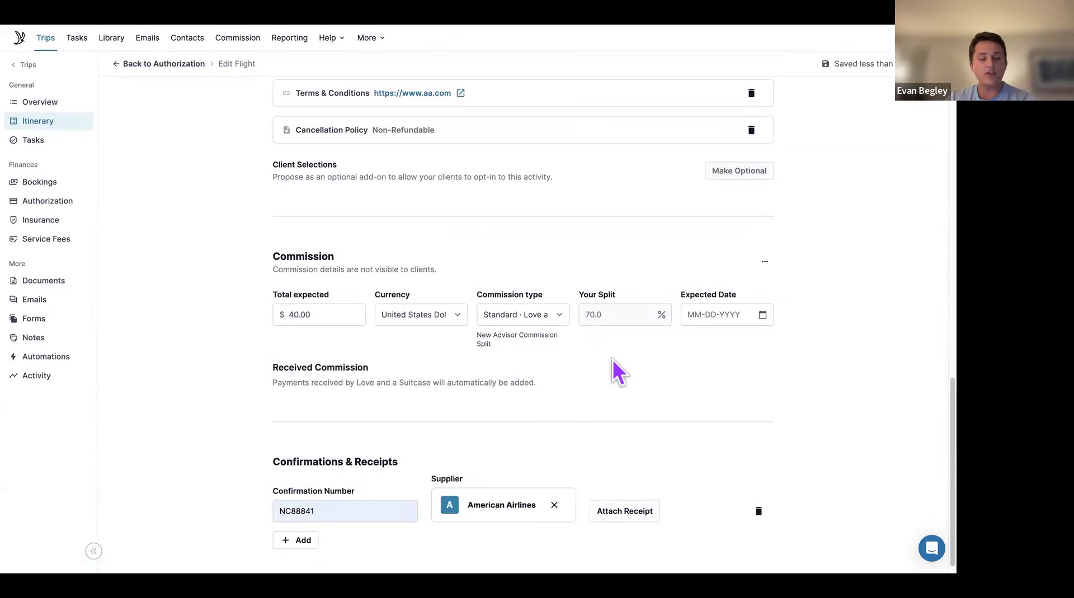
# Return to the trip's authorizations and open the W Barcelona stay to check its payment authorization and the client's room selection
pyautogui.scroll(15, 616, 371)
pyautogui.scroll(3, 391, 201)
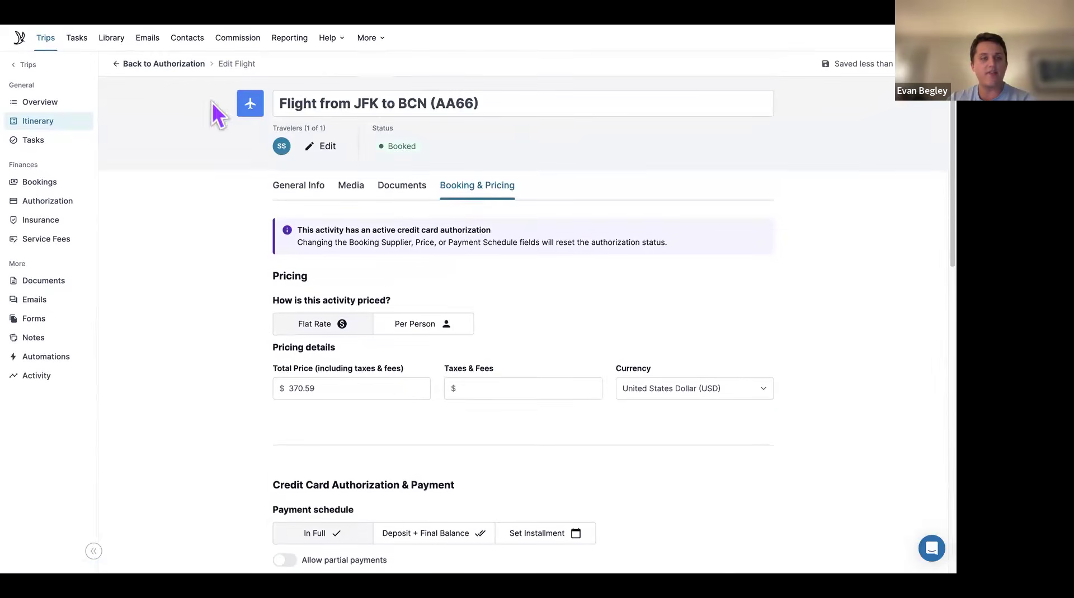
pyautogui.click(186, 65)
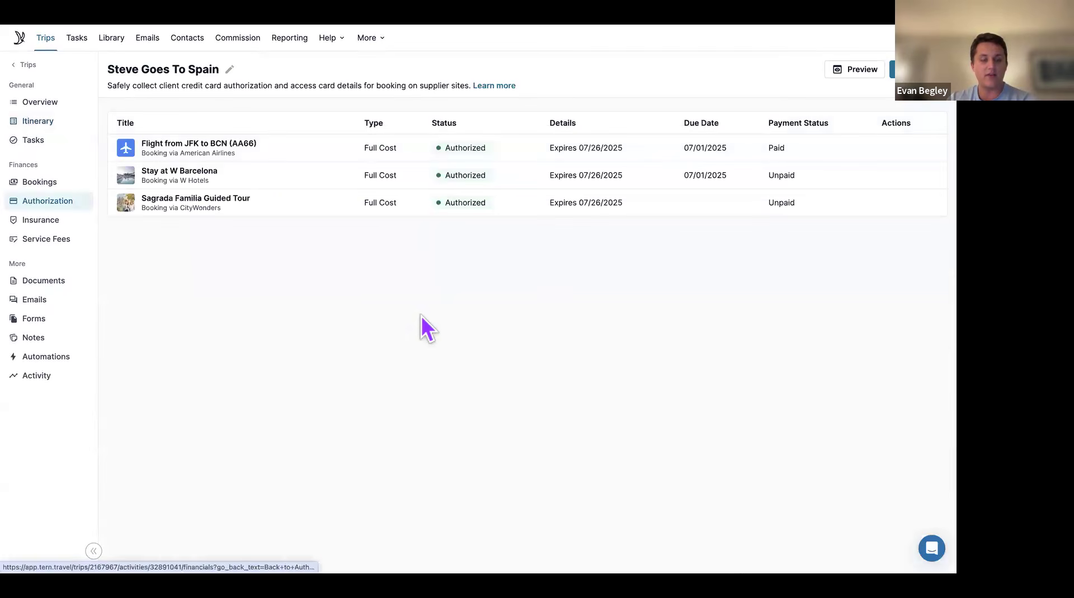
pyautogui.click(316, 184)
pyautogui.scroll(-7, 405, 345)
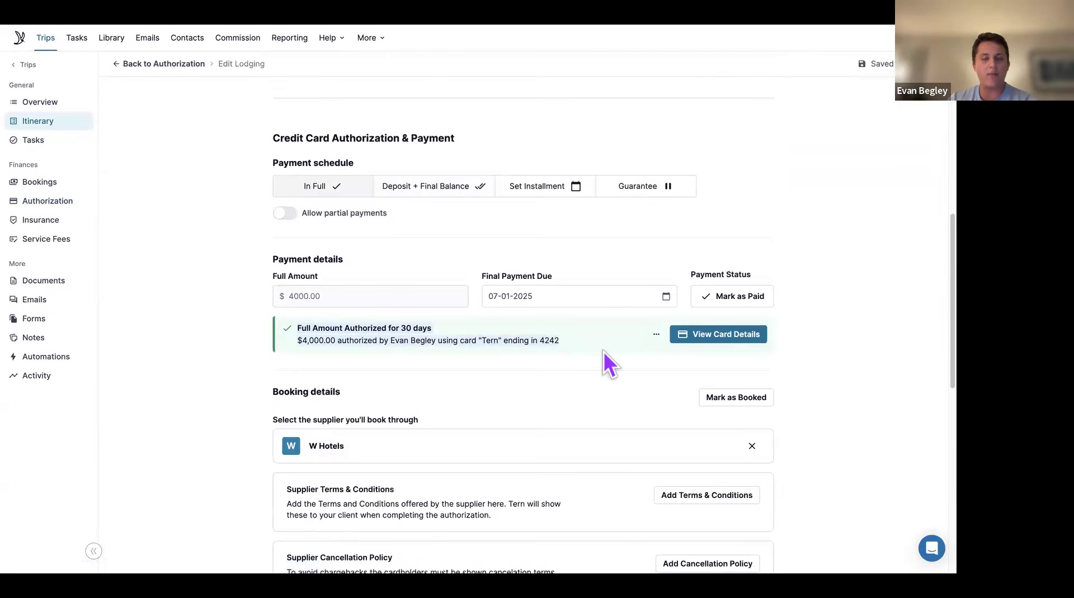
pyautogui.scroll(6, 603, 351)
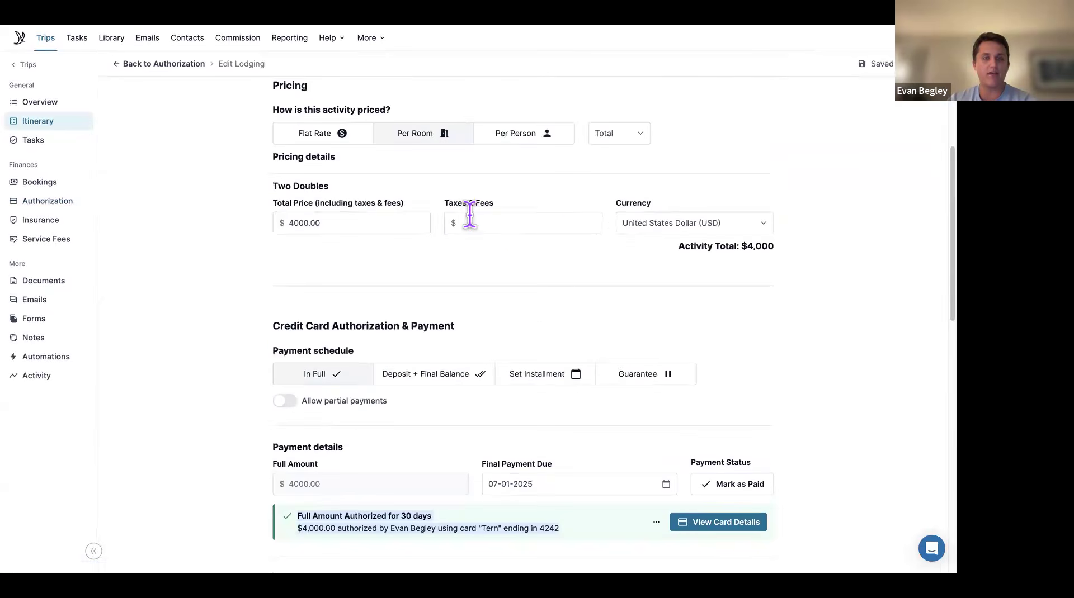
pyautogui.click(353, 138)
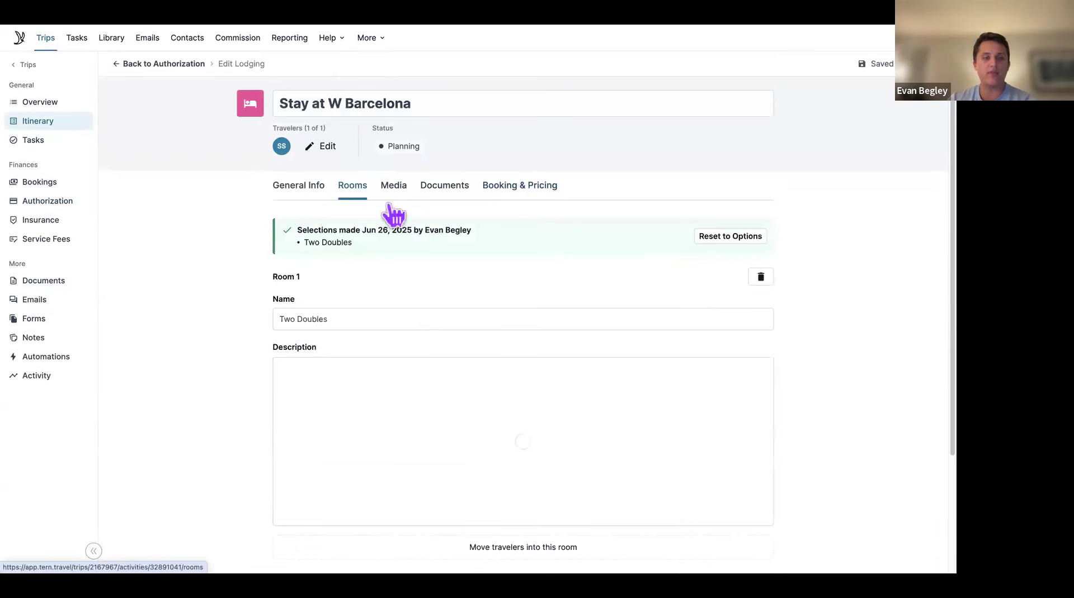
pyautogui.scroll(-1, 354, 224)
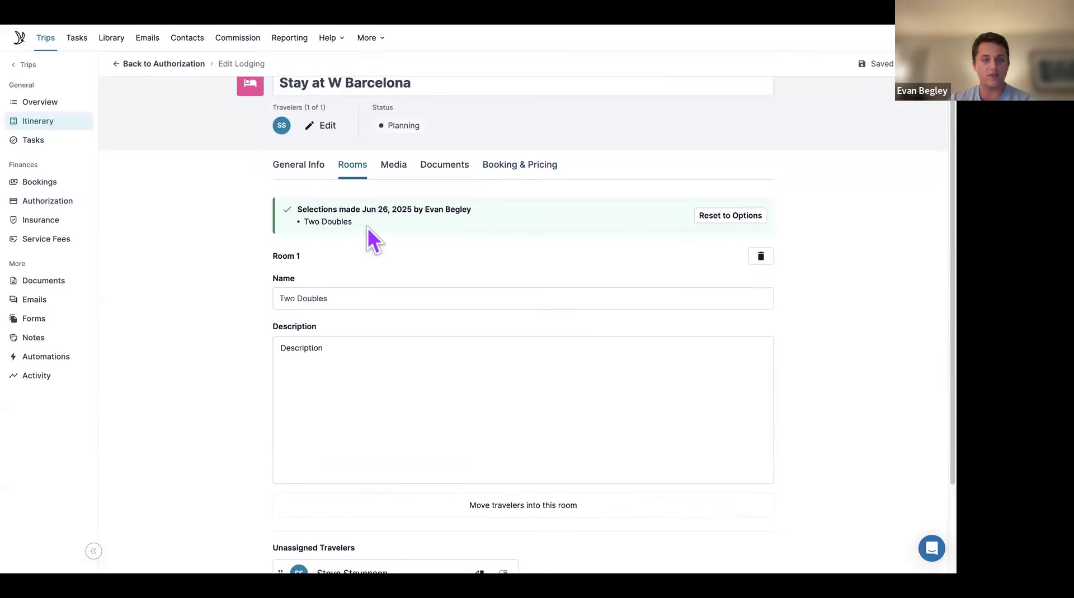
# Review the W Barcelona stay's booking and pricing details, including the payment schedule, and return to the trip's authorizations
pyautogui.click(519, 167)
pyautogui.scroll(-5, 506, 305)
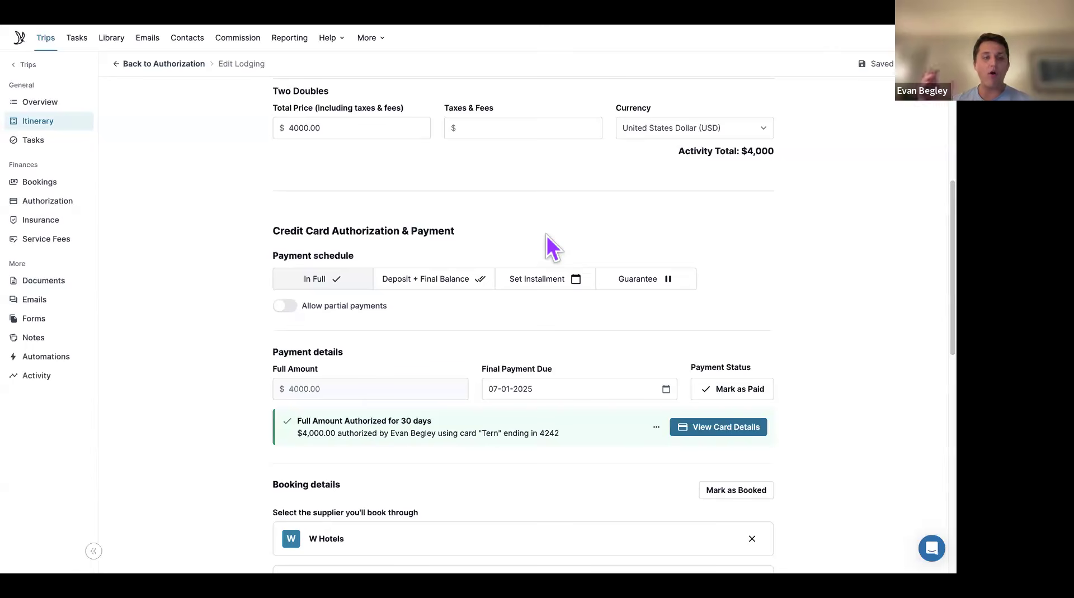
pyautogui.scroll(5, 546, 236)
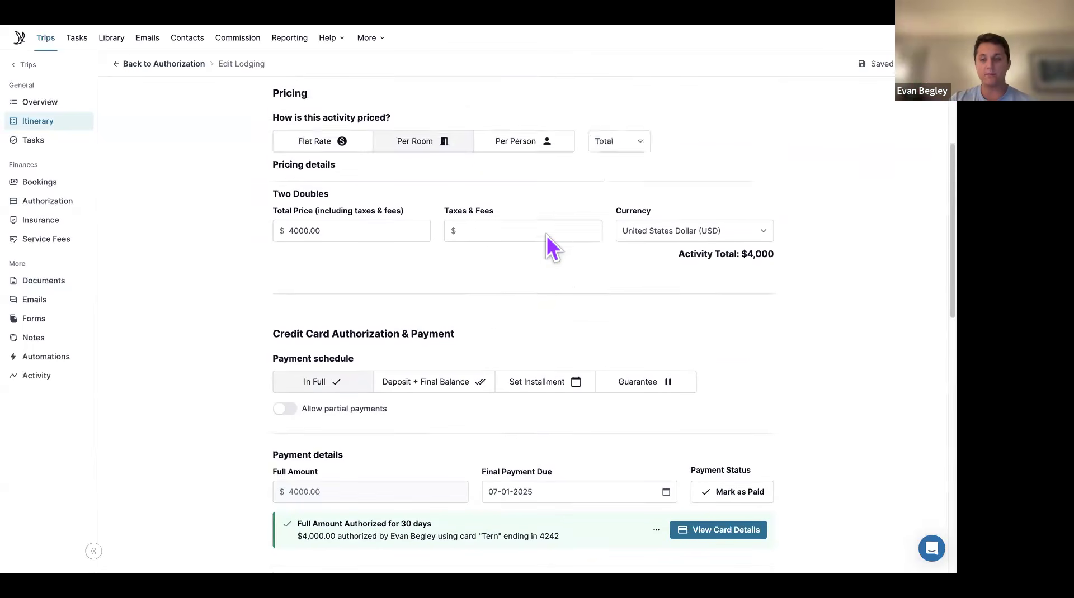
pyautogui.click(171, 65)
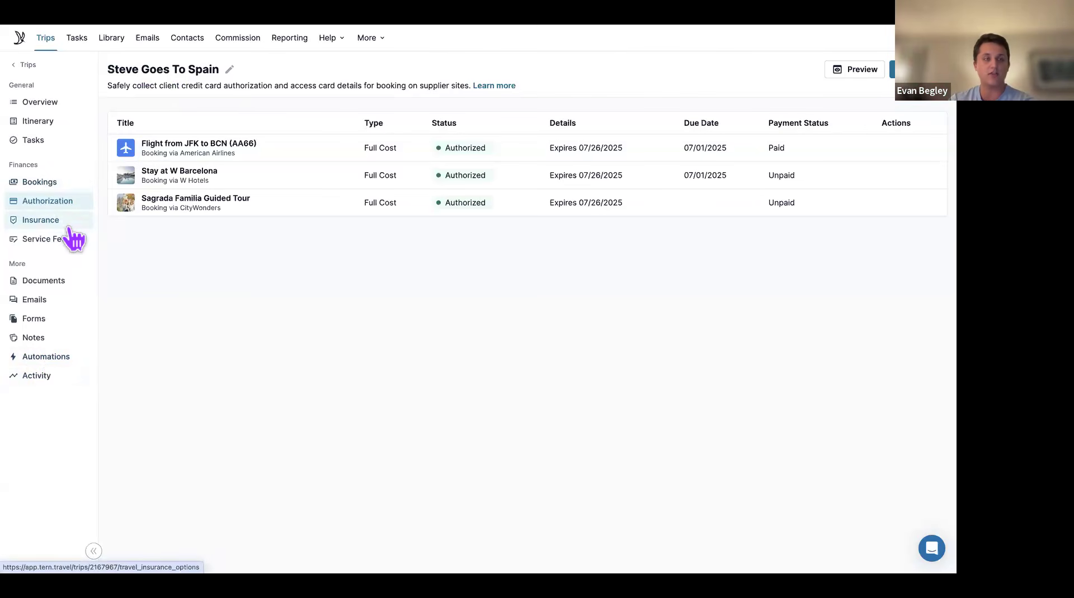
# View the trip's own tasks, then look through the incomplete tasks across all trips
pyautogui.click(63, 143)
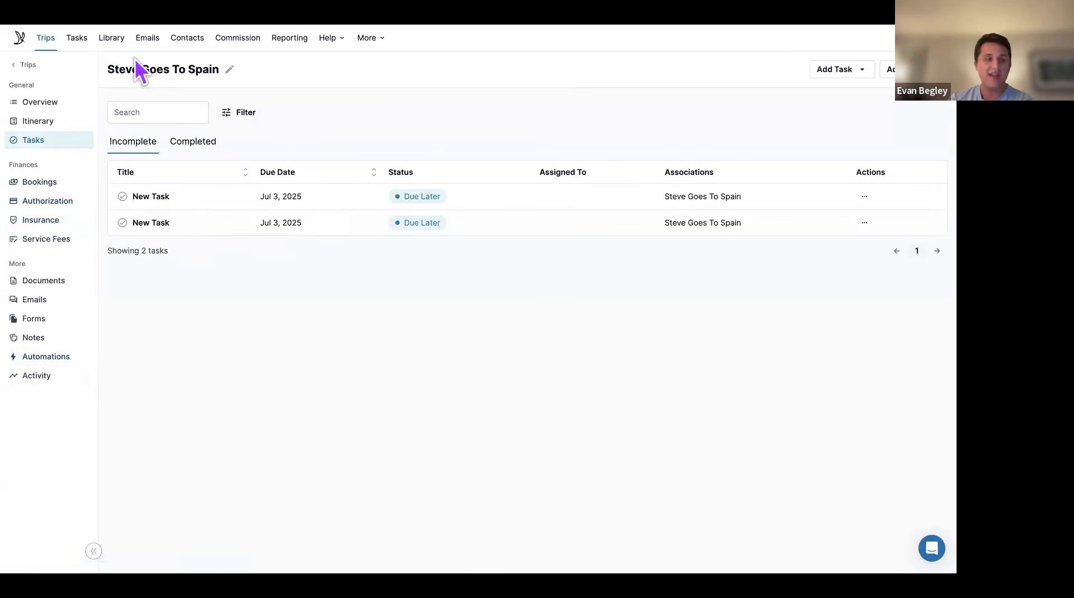
pyautogui.click(78, 42)
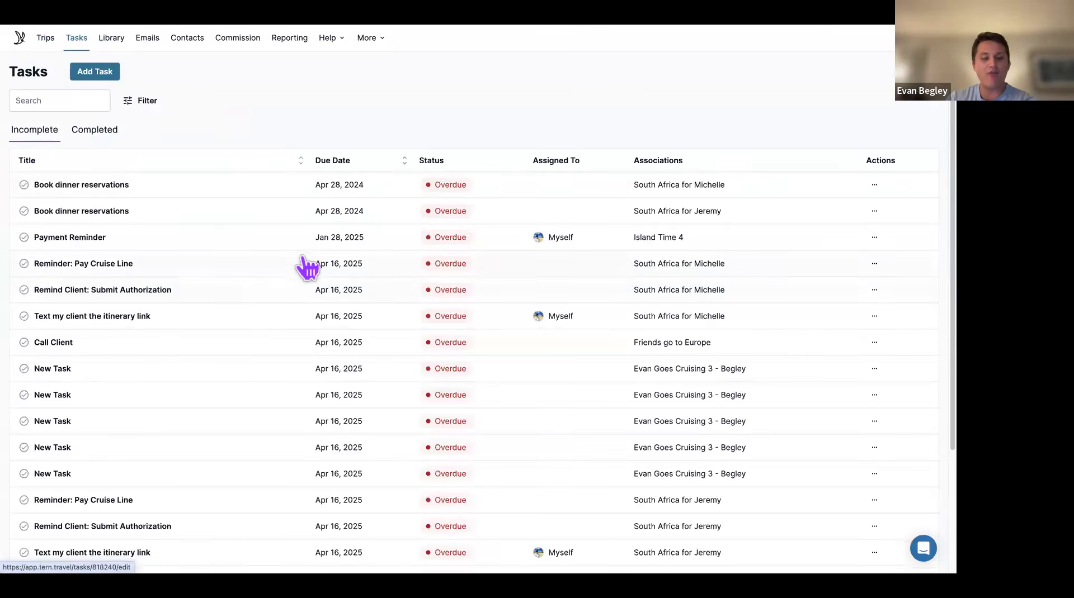
pyautogui.scroll(1, 306, 266)
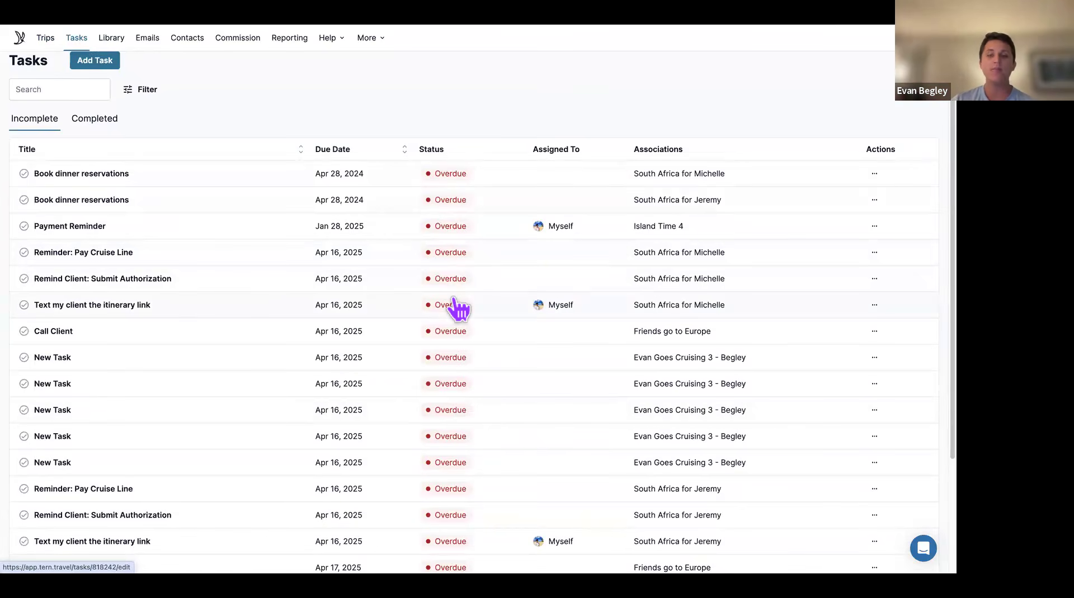
pyautogui.scroll(-1, 423, 147)
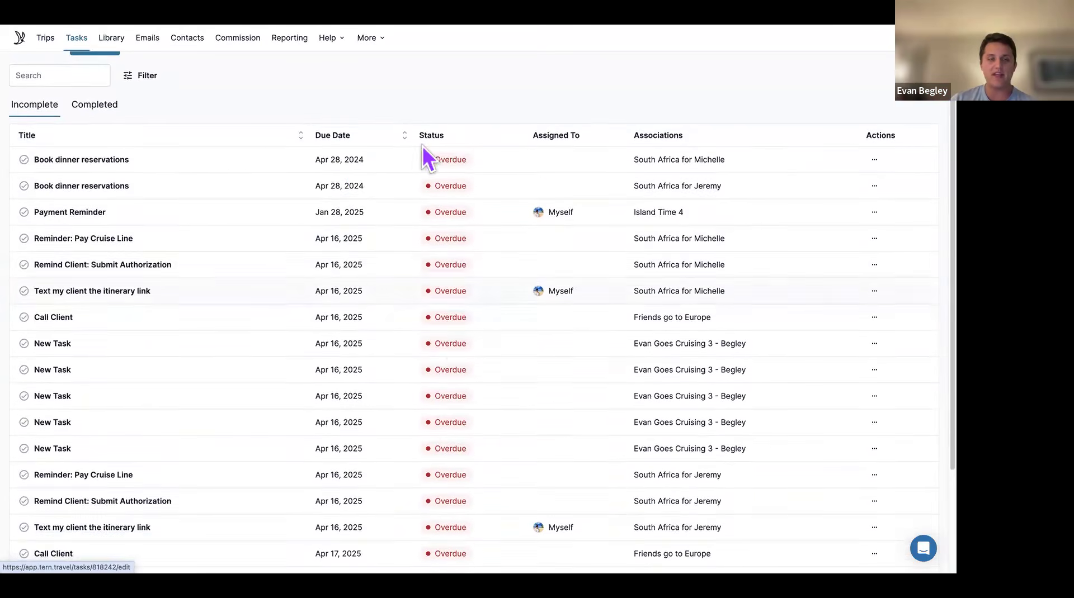
pyautogui.scroll(-3, 450, 347)
pyautogui.scroll(4, 460, 433)
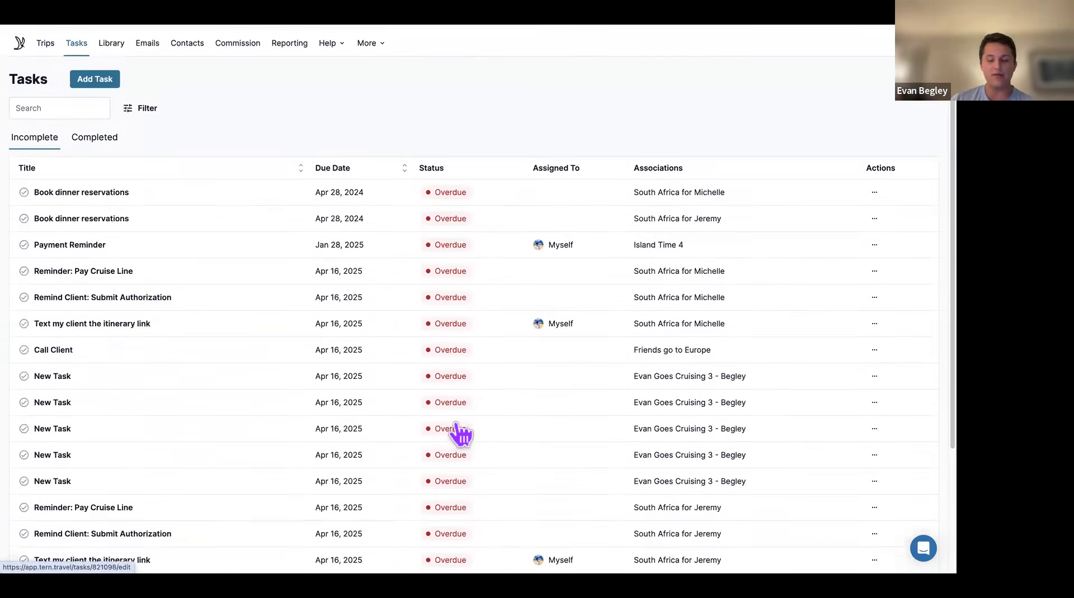
pyautogui.scroll(-1, 460, 434)
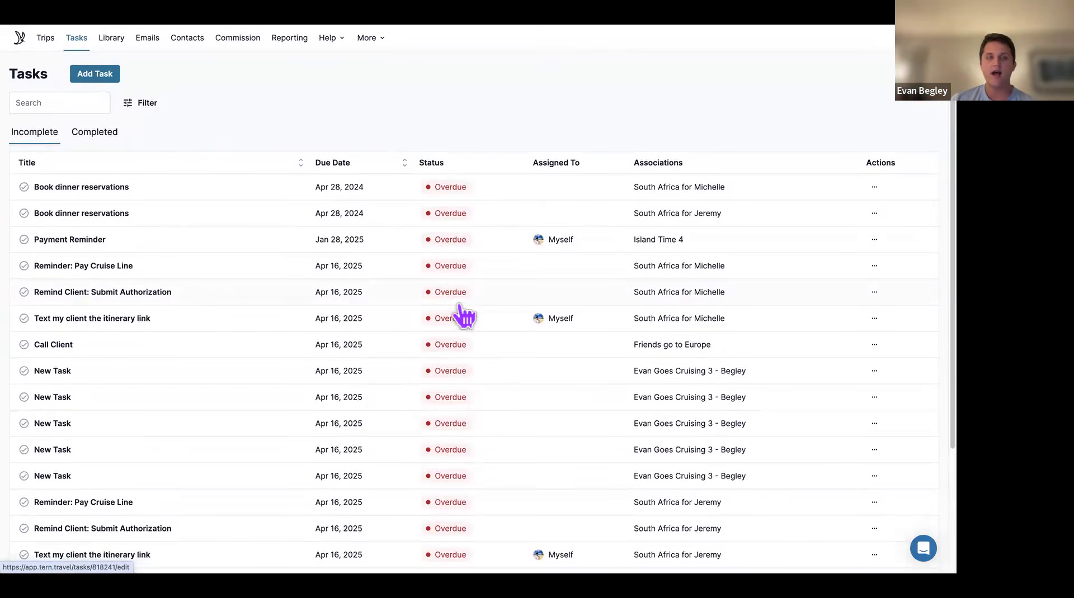
# Go to the trips board, open the account's settings, and examine the branding and invoicing options in Business Settings
pyautogui.click(46, 39)
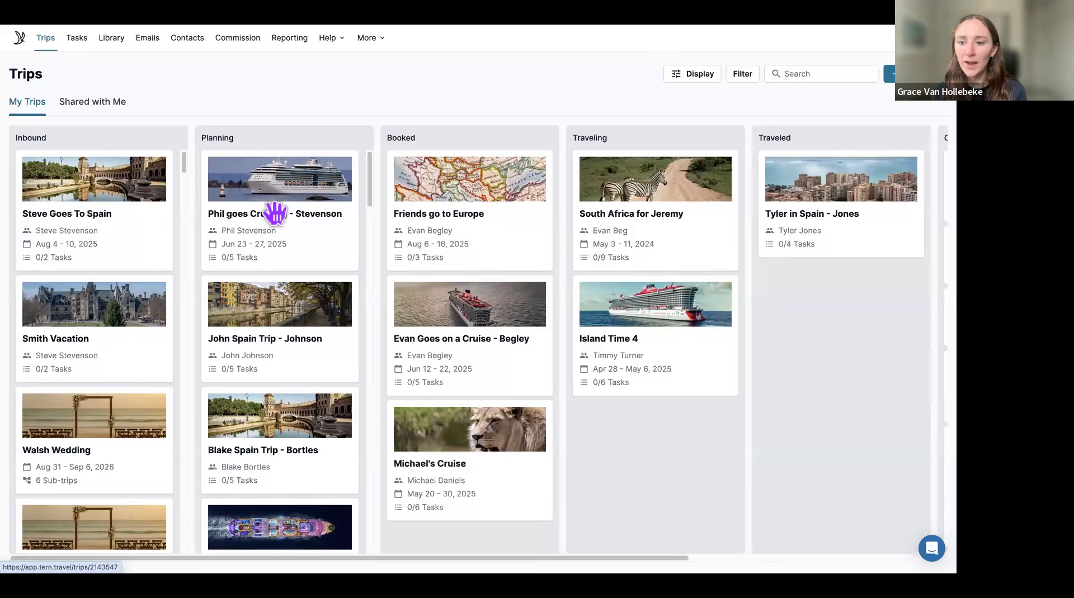
pyautogui.click(939, 73)
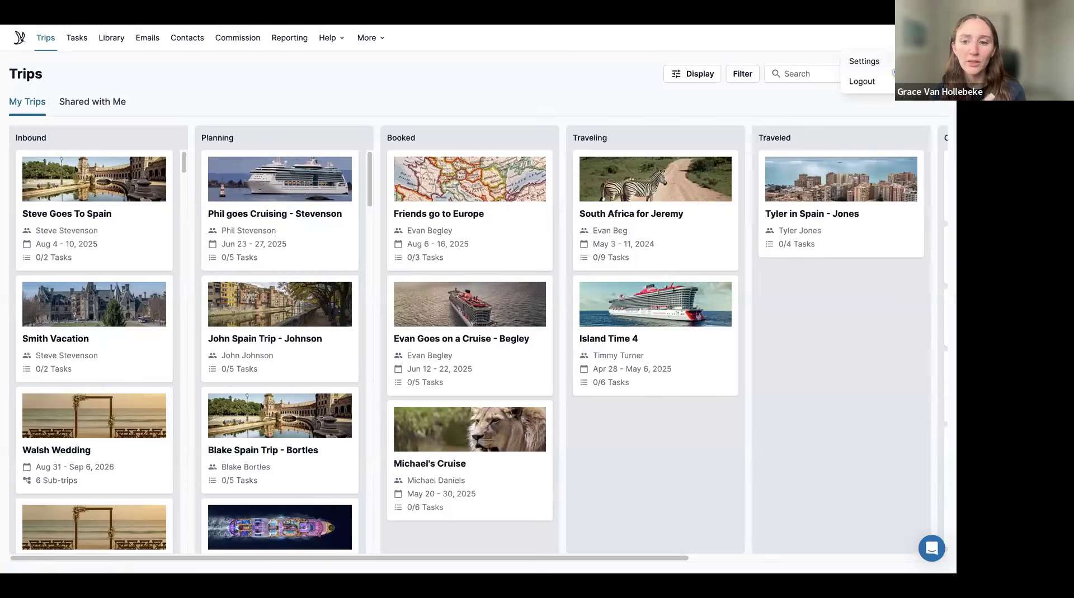
pyautogui.click(864, 61)
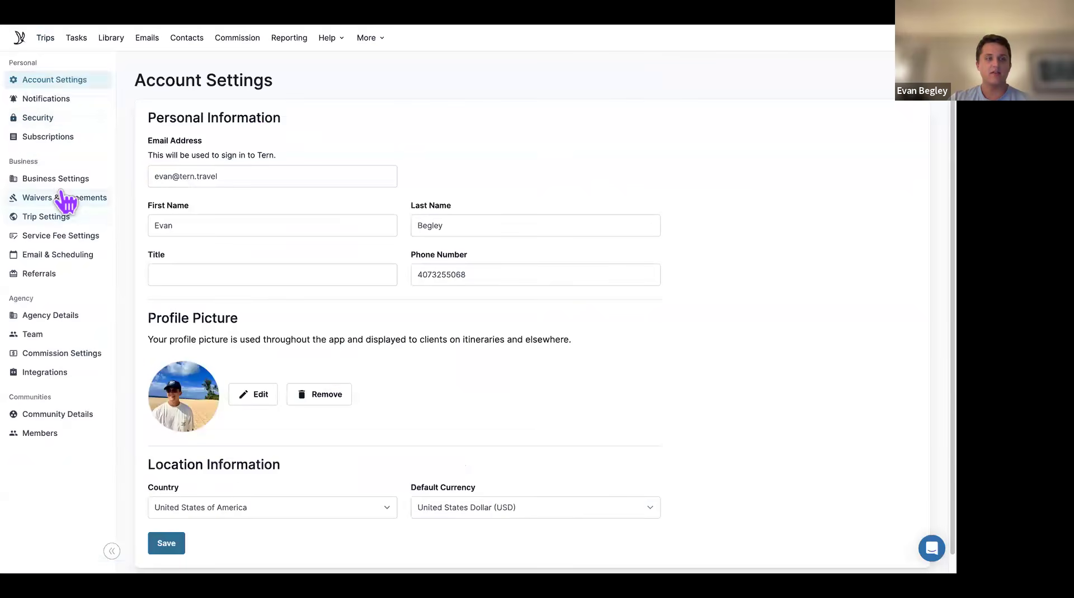
pyautogui.click(63, 180)
pyautogui.scroll(-3, 201, 240)
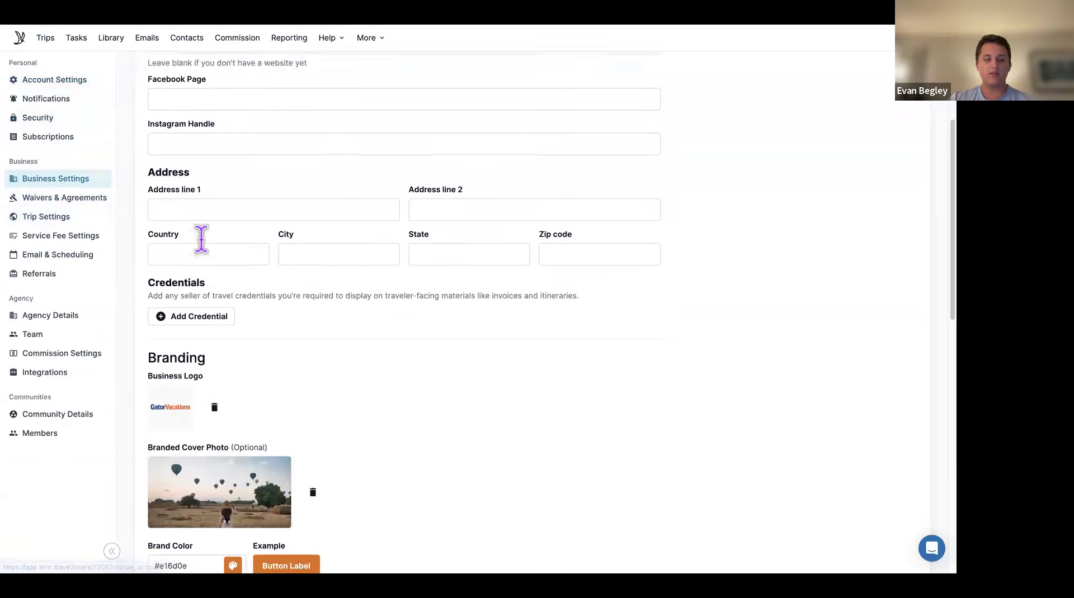
pyautogui.scroll(-4, 203, 243)
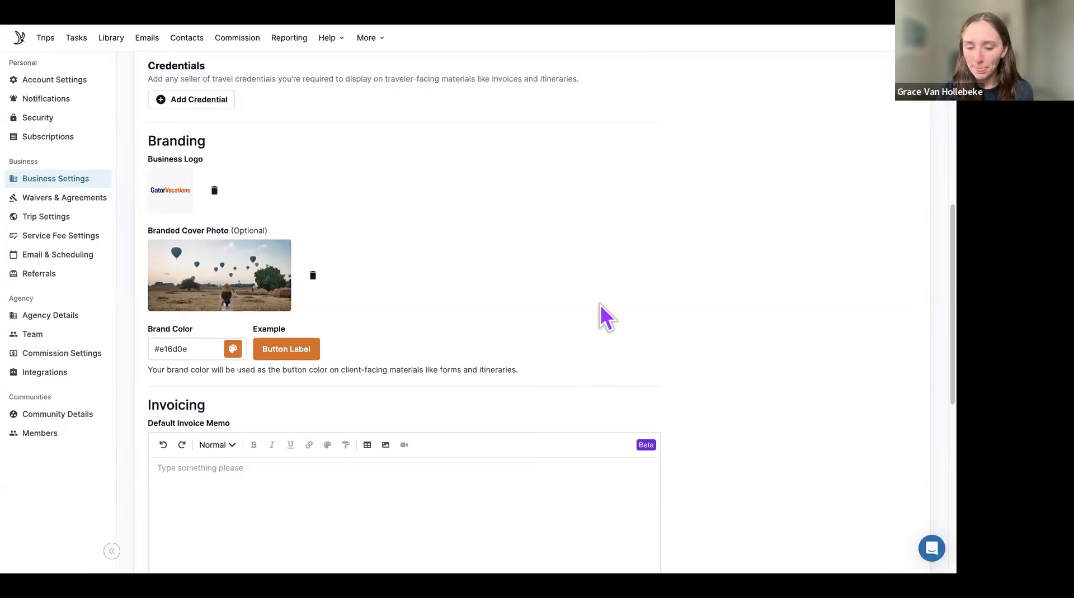
# Open the Terms and Conditions in the Waivers & Agreements settings
pyautogui.scroll(1, 388, 277)
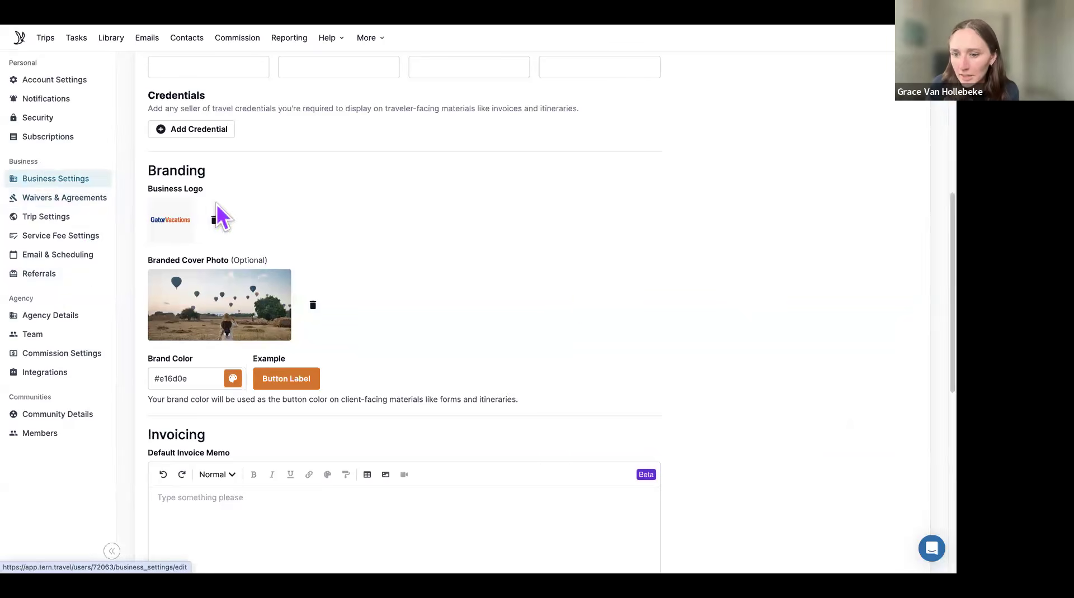
pyautogui.scroll(10, 216, 204)
pyautogui.click(41, 201)
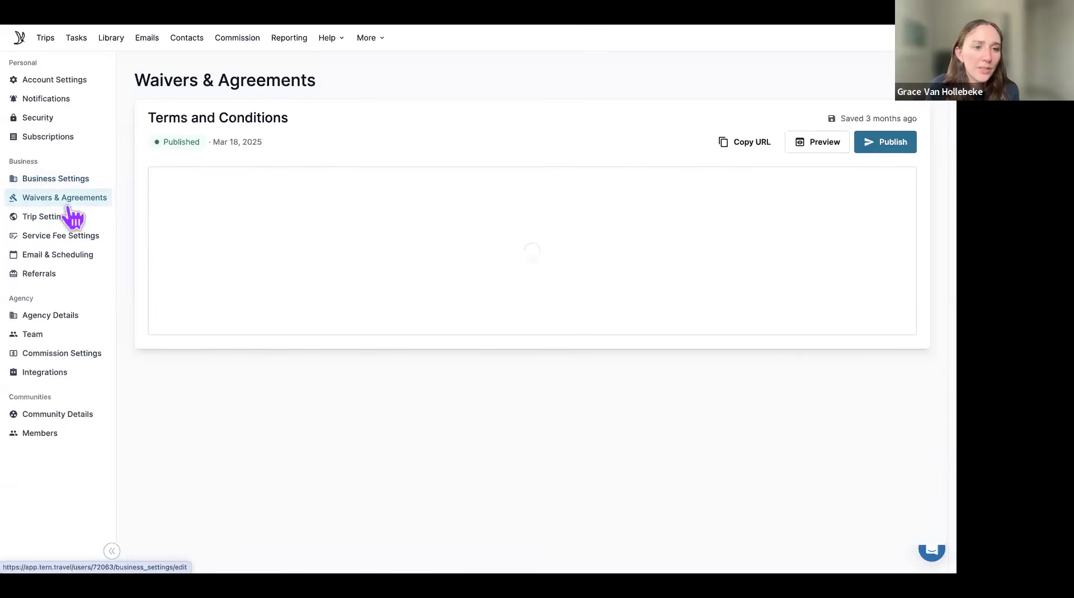